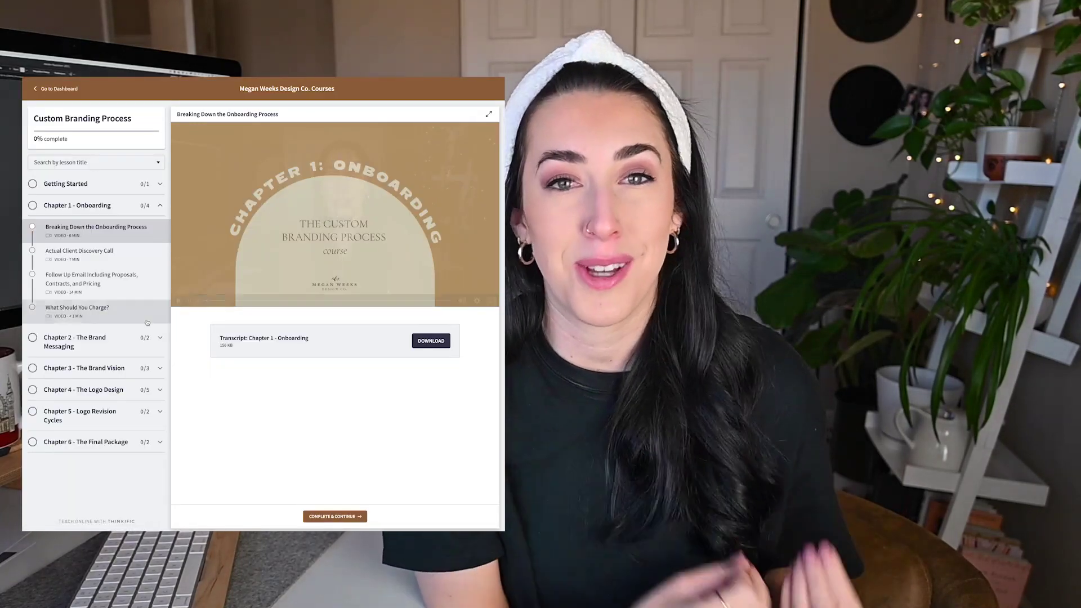
Step: Browse the lesson chapters and open the Getting Started with The Logo Design lesson
click(77, 205)
click(85, 257)
click(95, 279)
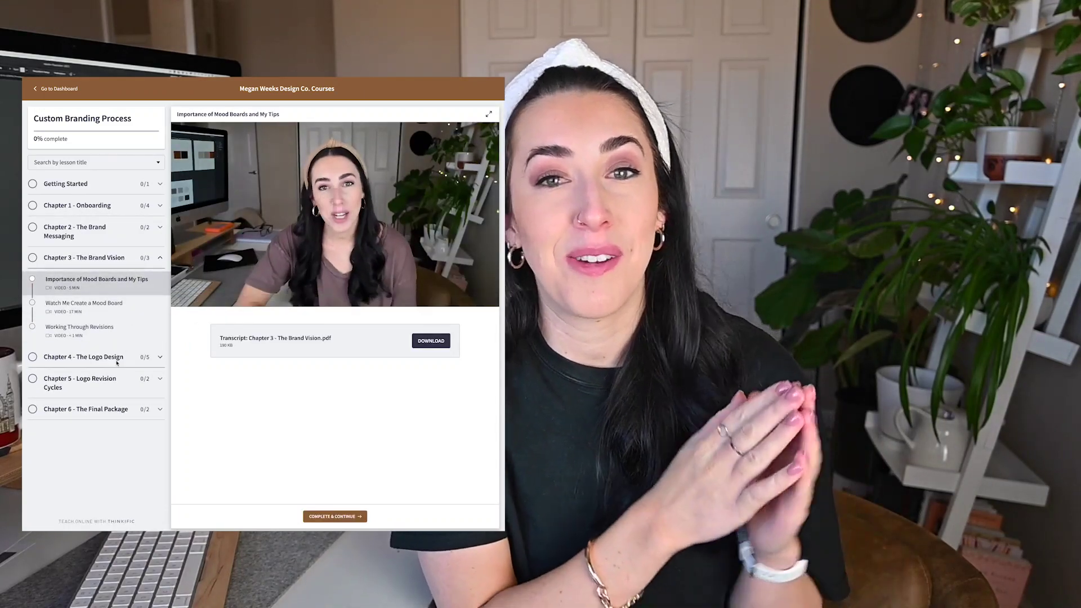
click(90, 357)
click(93, 301)
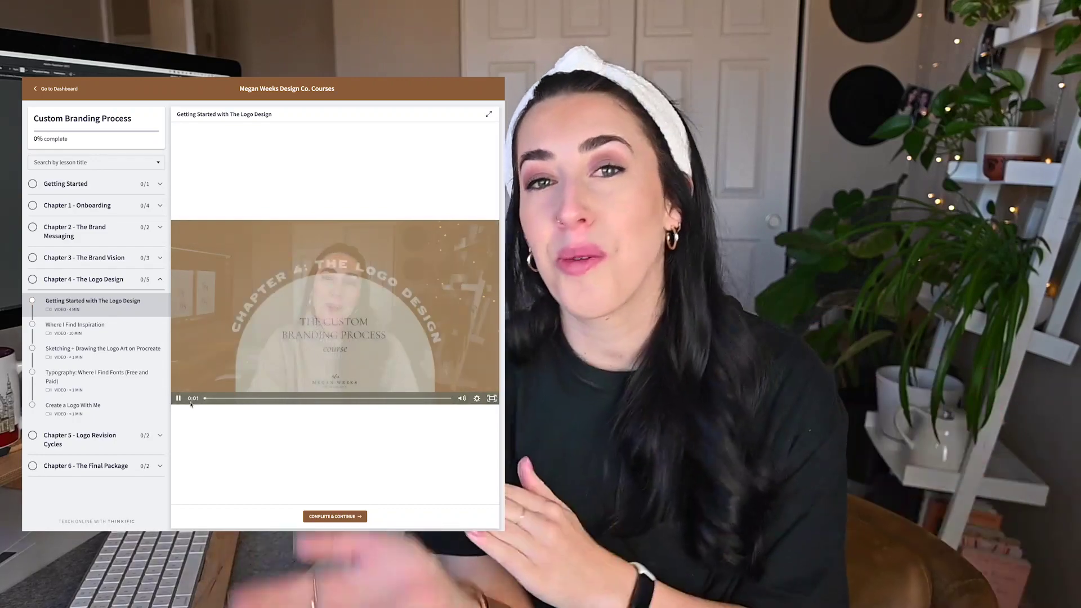
Step: Go through the dashboard catalogue to the Custom Branding Process page and scroll its curriculum
click(59, 89)
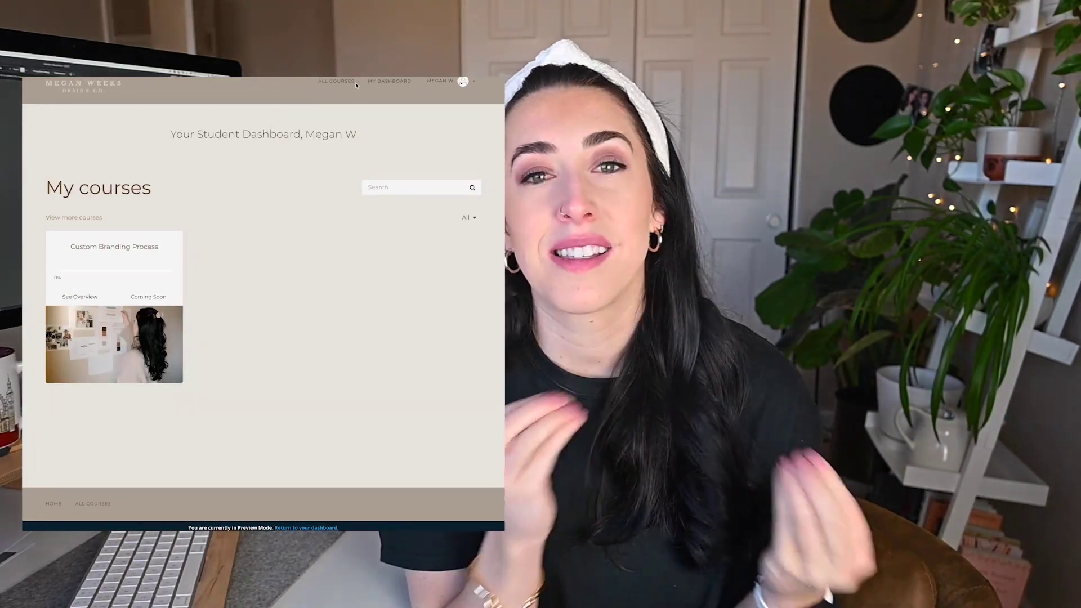
click(344, 83)
click(119, 213)
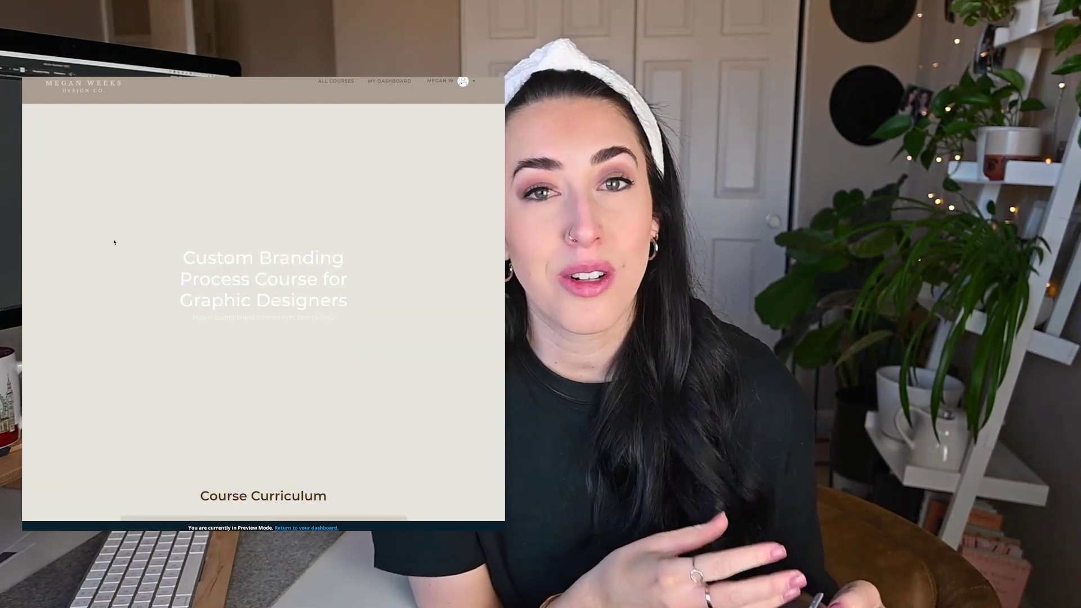
scroll(177, 323, down, 3)
scroll(177, 323, down, 7)
scroll(176, 323, up, 5)
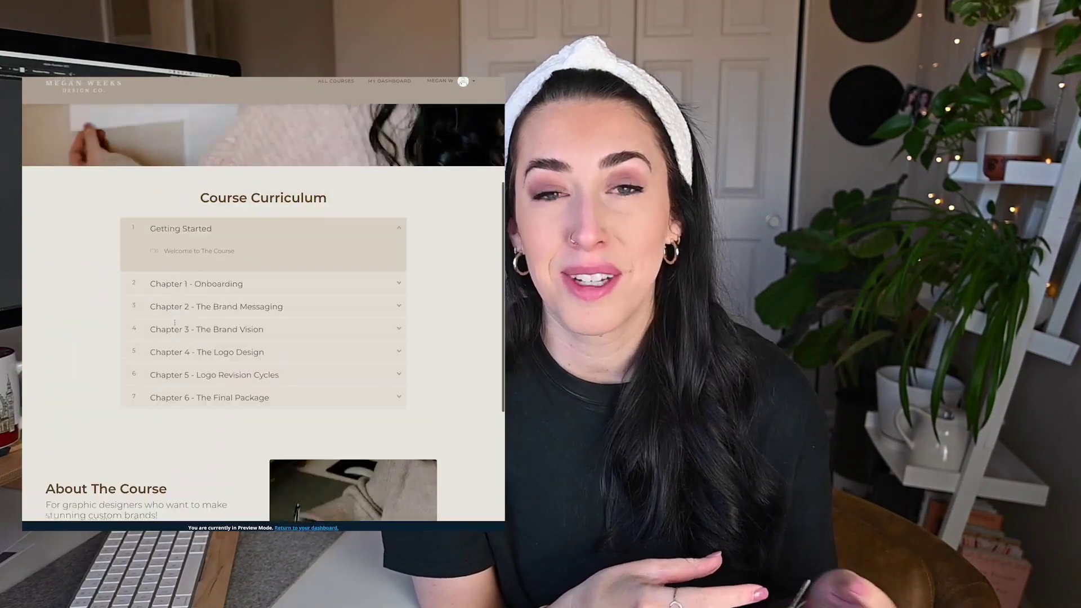
scroll(335, 331, up, 1)
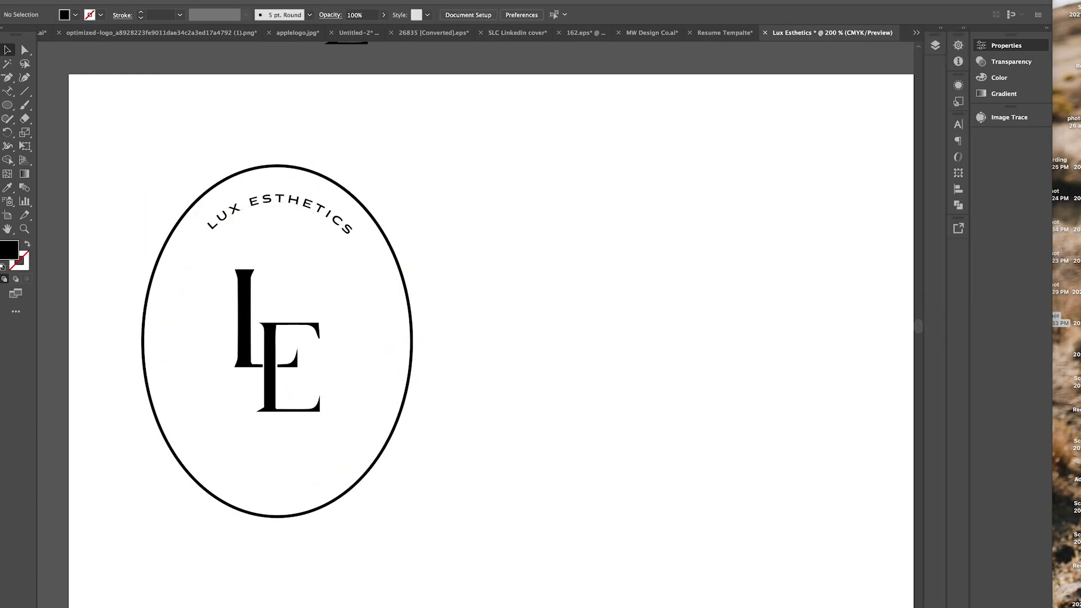
Step: Edit the curved LUX ESTHETICS text and centre all badge parts horizontally
double_click(350, 228)
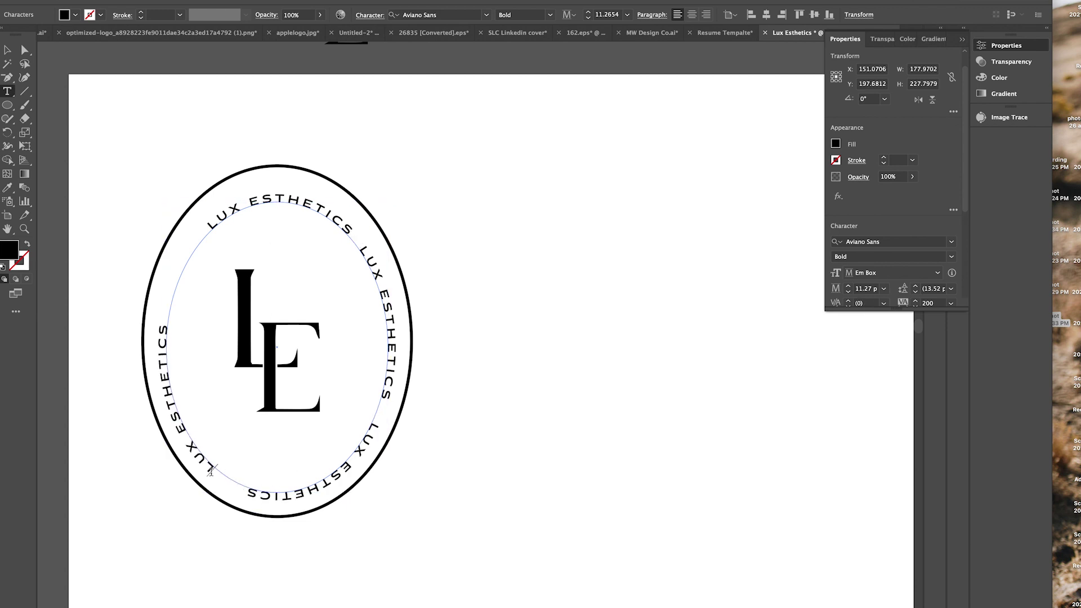
drag(380, 428, 340, 222)
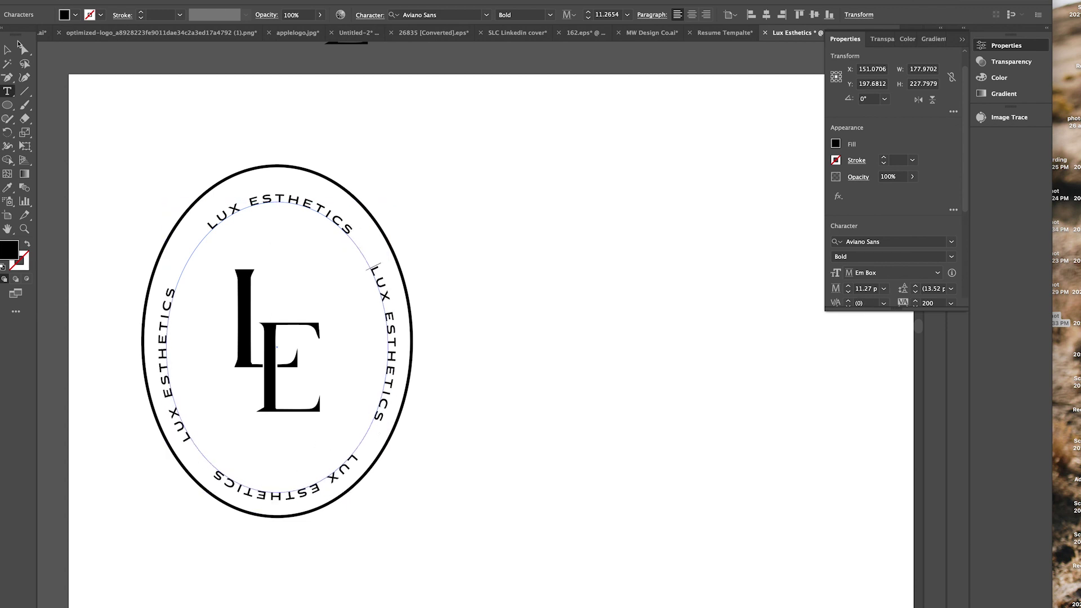
click(680, 330)
key(ctrl+a)
click(876, 243)
Step: Slide the curved text's start point so LUX ESTHETICS sits near the oval's top
scroll(610, 345, left, 5)
key(a)
mouse_move(349, 433)
mouse_down()
mouse_move(345, 284)
mouse_move(363, 219)
mouse_move(398, 203)
mouse_up()
click(584, 277)
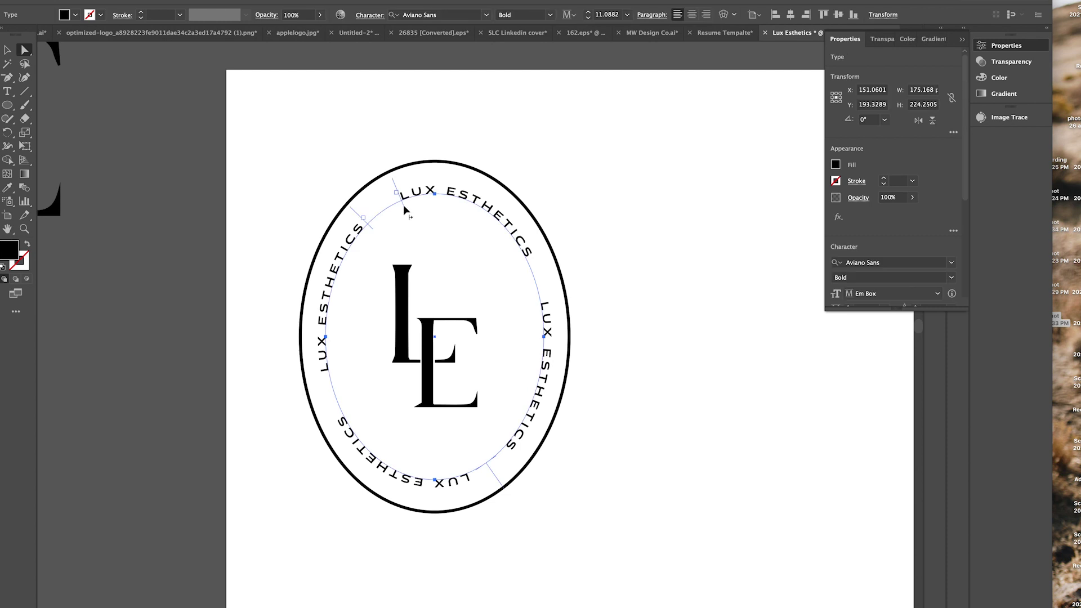
click(613, 207)
key(v)
drag(557, 304, 561, 334)
Step: Draw small ellipse dots and place two between the LUX ESTHETICS repeats
key(l)
click(332, 151)
text(200)
key(Return)
key(ctrl+z)
drag(332, 152, 399, 198)
drag(478, 338, 543, 308)
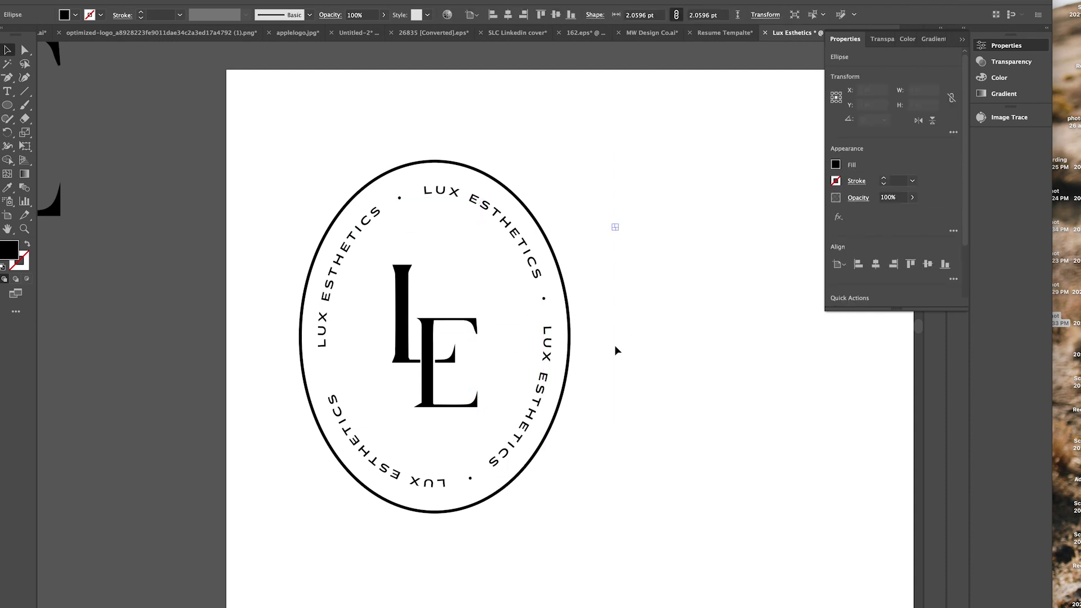
Step: Slide the ring text around the inner oval, moving its start to the left side
drag(338, 315, 332, 411)
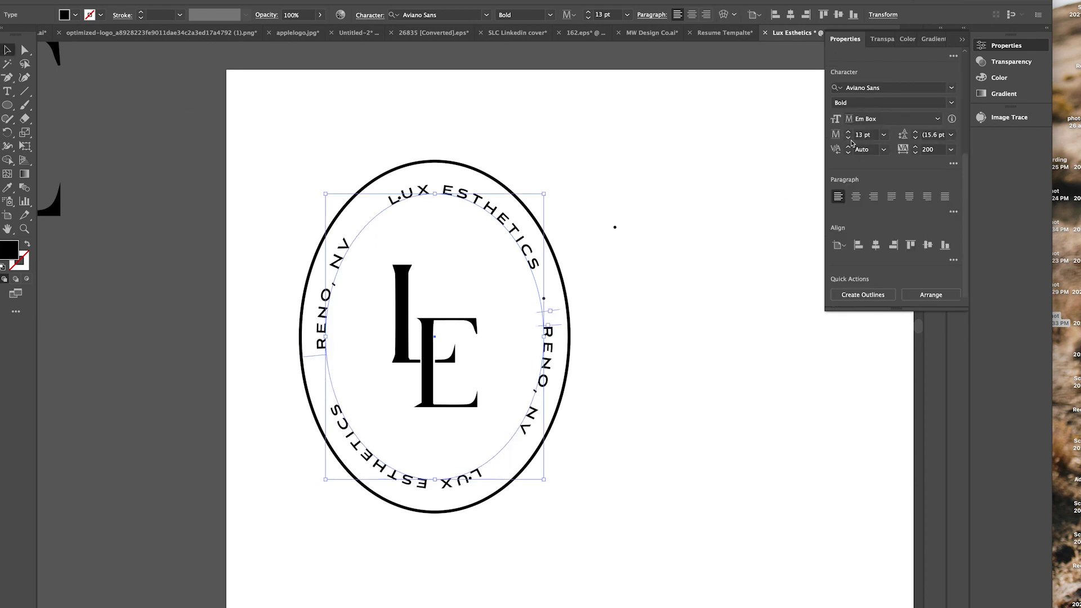
key(ctrl+z)
key(ctrl+z)
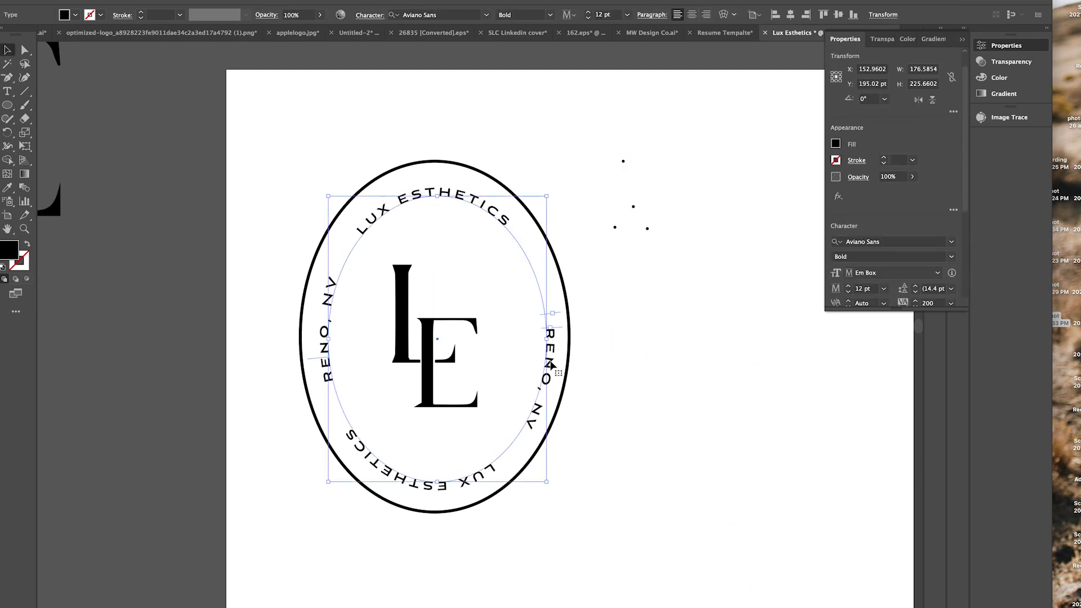
click(661, 470)
key(t)
click(543, 310)
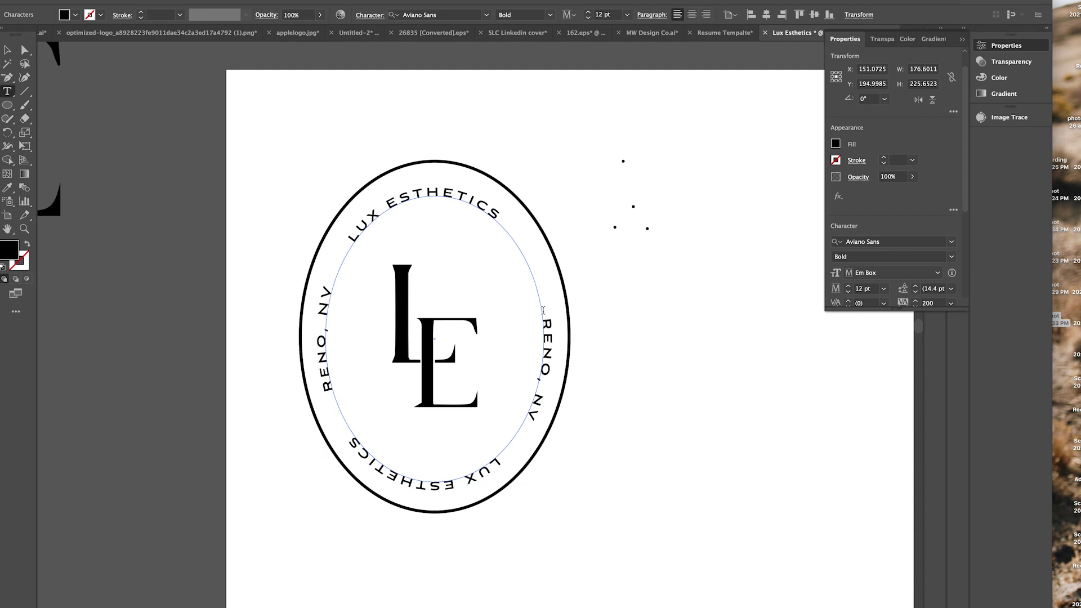
drag(351, 444, 334, 289)
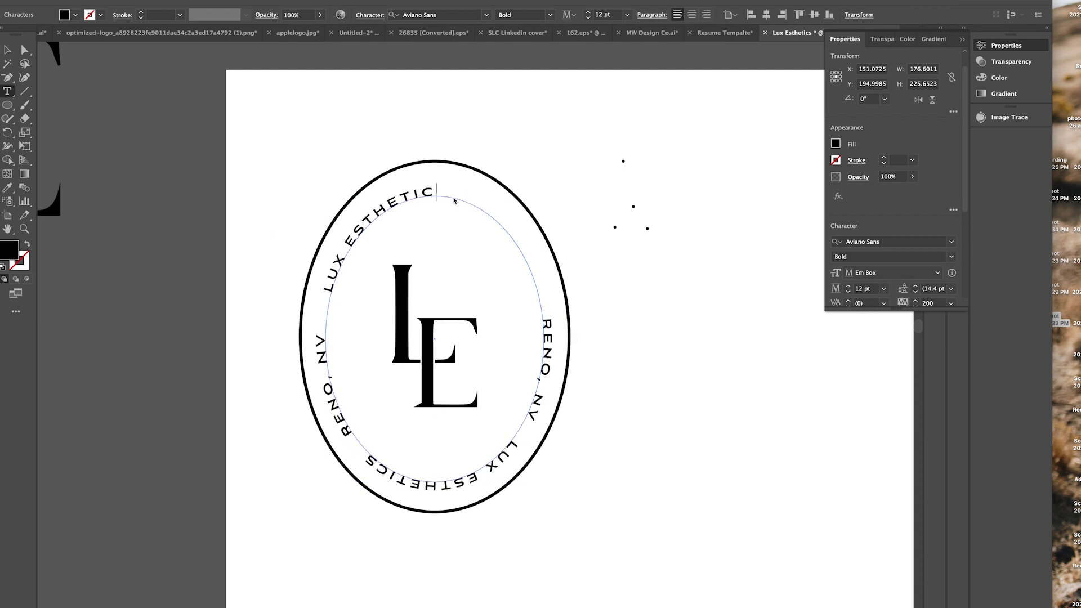
Step: Remove the top LUX ESTHETICS repeat, move the ring beside the logo, and type LASH
key(ctrl+z)
key(ctrl+z)
key(ctrl+z)
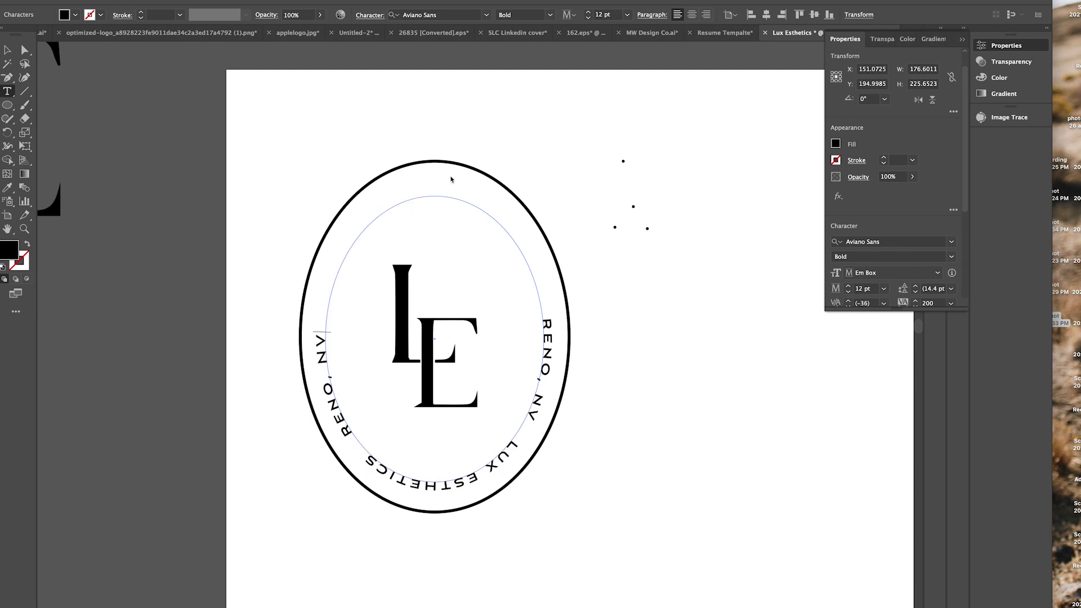
key(ctrl+z)
key(ctrl+z)
key(ctrl+z)
key(ctrl+z)
key(ctrl+z)
key(ctrl+z)
key(ctrl+z)
key(v)
drag(298, 388, 164, 343)
text(t LASH)
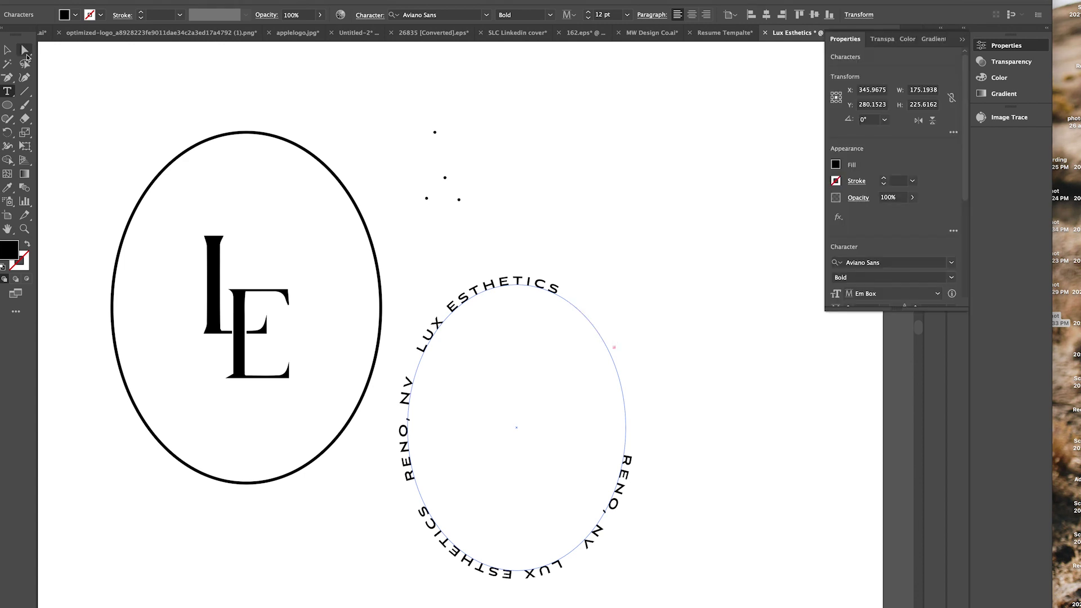
Step: Reword the ring to LUX ESTHETICS LASHES + SKINCARE, repeated around the whole oval
key(ctrl+z)
key(a)
mouse_move(626, 454)
mouse_down()
mouse_move(414, 343)
mouse_move(424, 337)
mouse_move(620, 472)
mouse_up()
key(t)
key(ctrl+v)
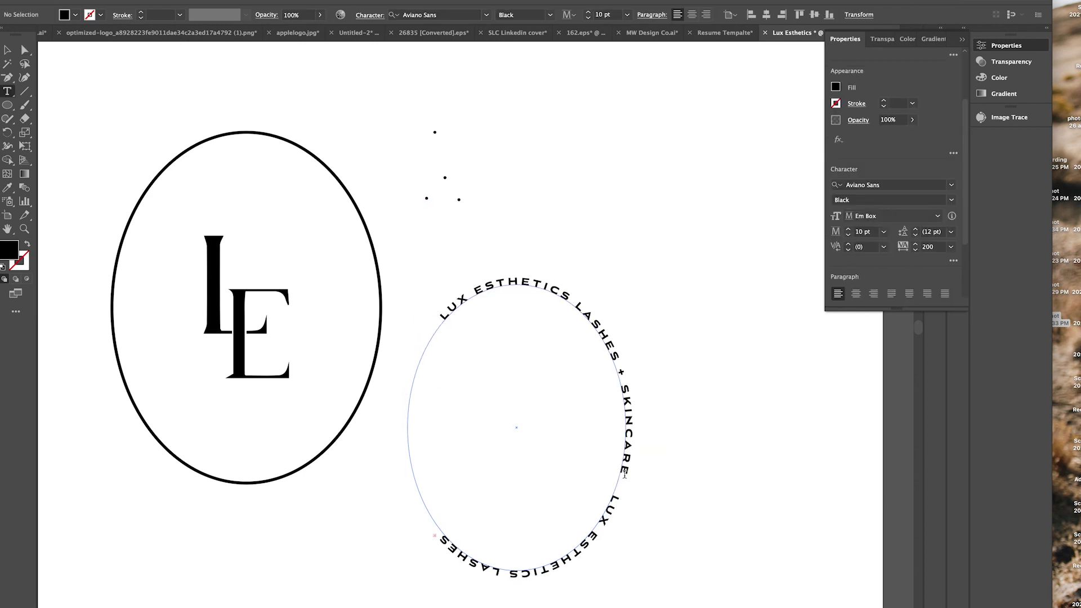
click(24, 50)
drag(434, 536, 414, 347)
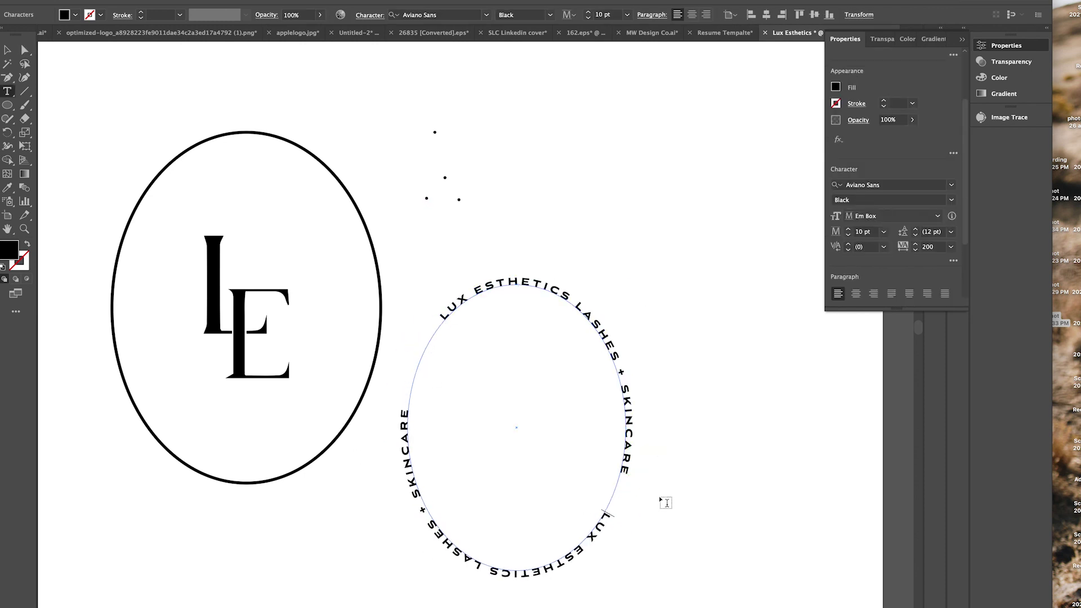
Step: Adjust the ring text's start point and move the text ring into the LE oval
click(451, 327)
click(431, 374)
drag(431, 373, 651, 445)
click(776, 379)
key(v)
drag(614, 349, 341, 230)
Step: Place separator dots on both sides of the oval and align them level
drag(426, 199, 134, 315)
drag(459, 200, 357, 291)
mouse_move(133, 145)
mouse_down()
mouse_move(151, 315)
mouse_move(361, 310)
mouse_up()
click(704, 280)
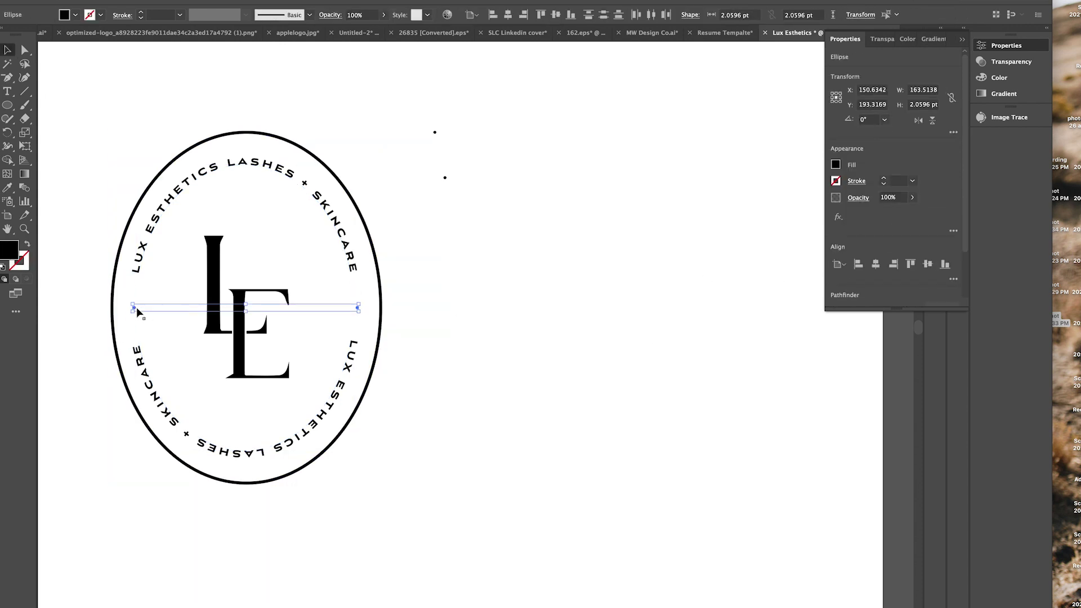
Step: Open Save As, browse to iCloud Drive, then cancel without saving
key(super+minus)
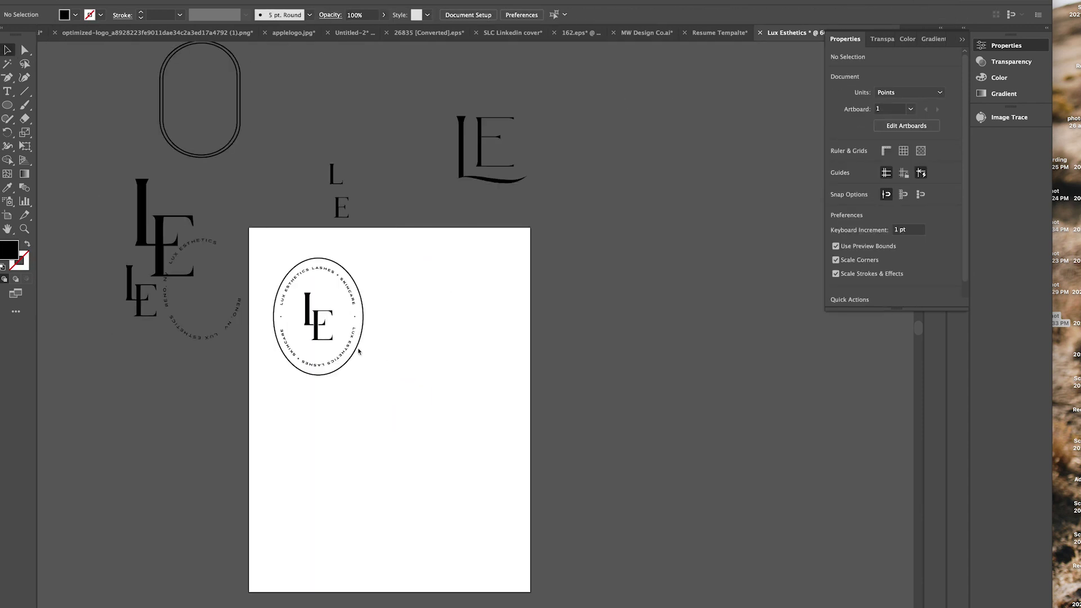
key(super+shift+s)
click(398, 195)
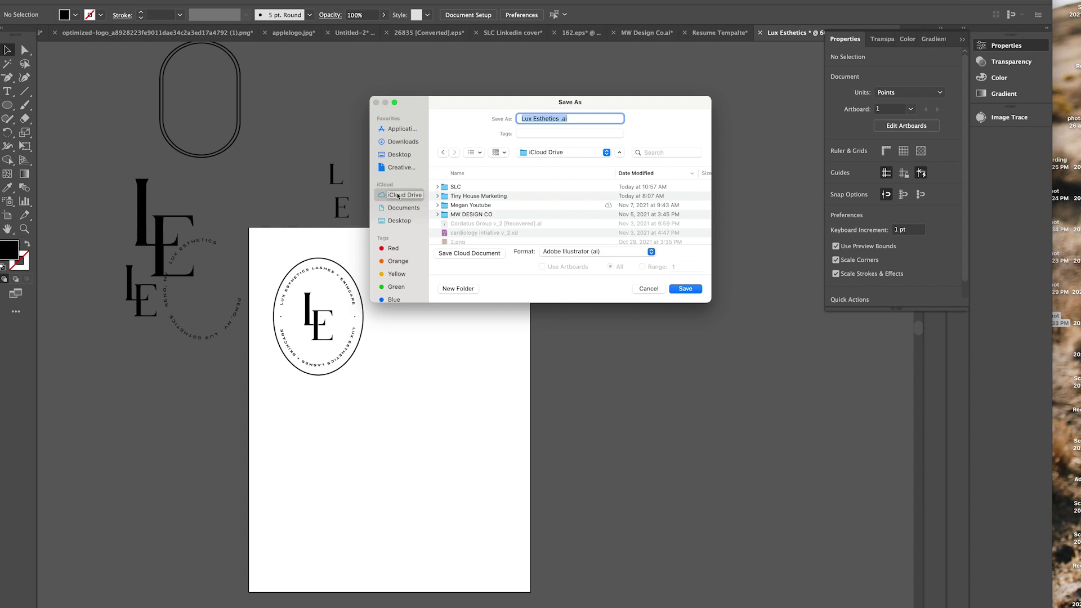
click(649, 288)
key(super+plus)
Step: Duplicate the LE monogram to the right and enlarge the copy
click(210, 169)
click(191, 466)
click(217, 398)
click(331, 411)
scroll(323, 431, left, 2)
drag(253, 304, 523, 305)
mouse_move(556, 248)
mouse_down()
mouse_move(580, 186)
mouse_move(549, 282)
mouse_up()
click(647, 478)
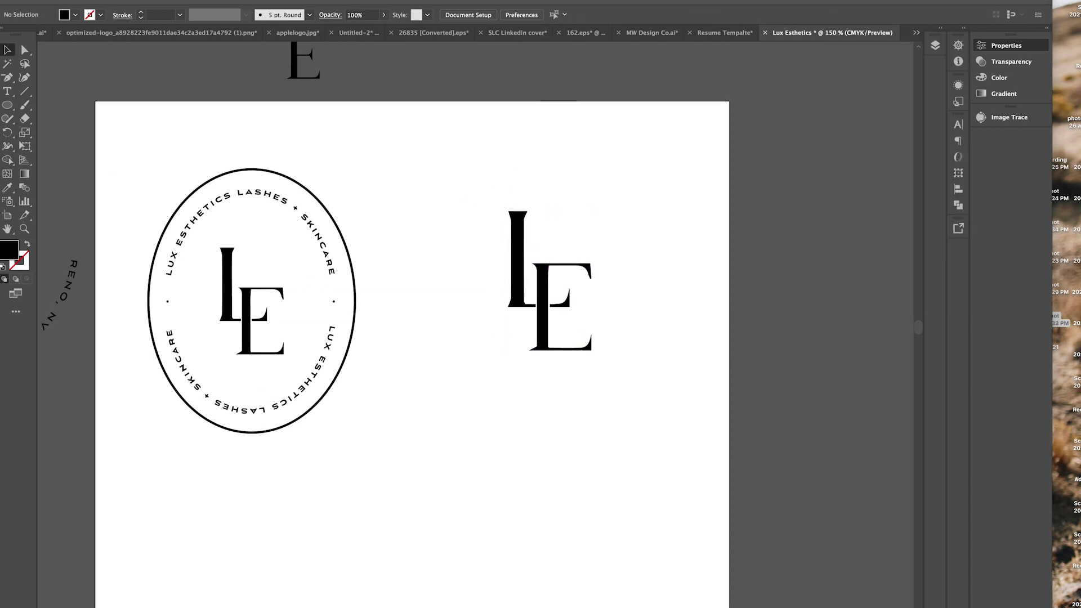
scroll(610, 530, right, 4)
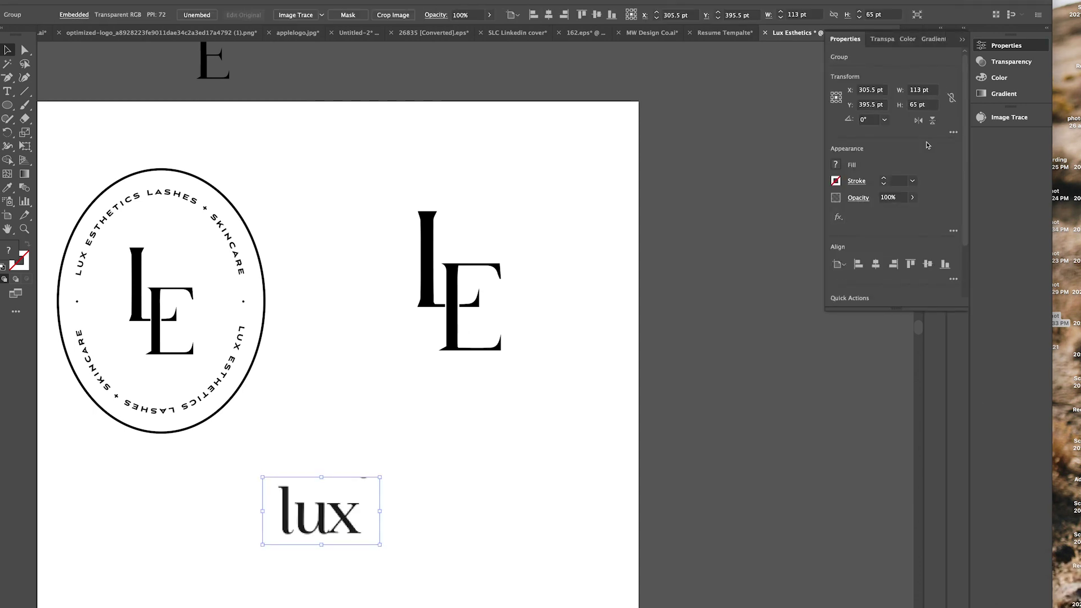
Step: Tune the lux trace: threshold 167, more path detail, corners 87%, noise adjusted
drag(893, 249, 925, 250)
drag(871, 293, 853, 292)
drag(908, 213, 903, 213)
drag(913, 271, 922, 271)
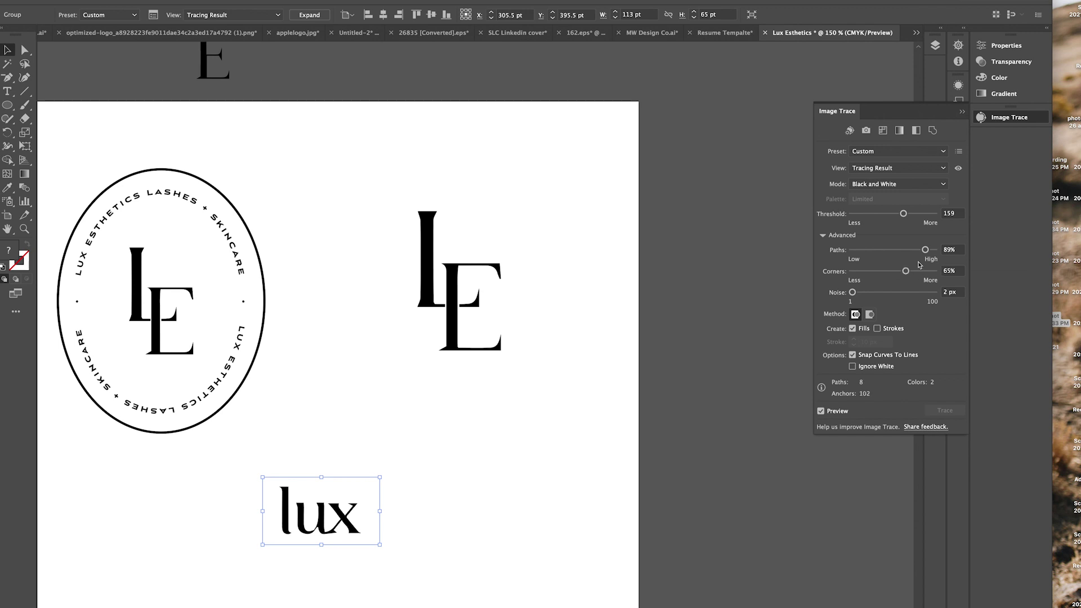
drag(927, 249, 929, 250)
key(ctrl+plus)
key(ctrl+plus)
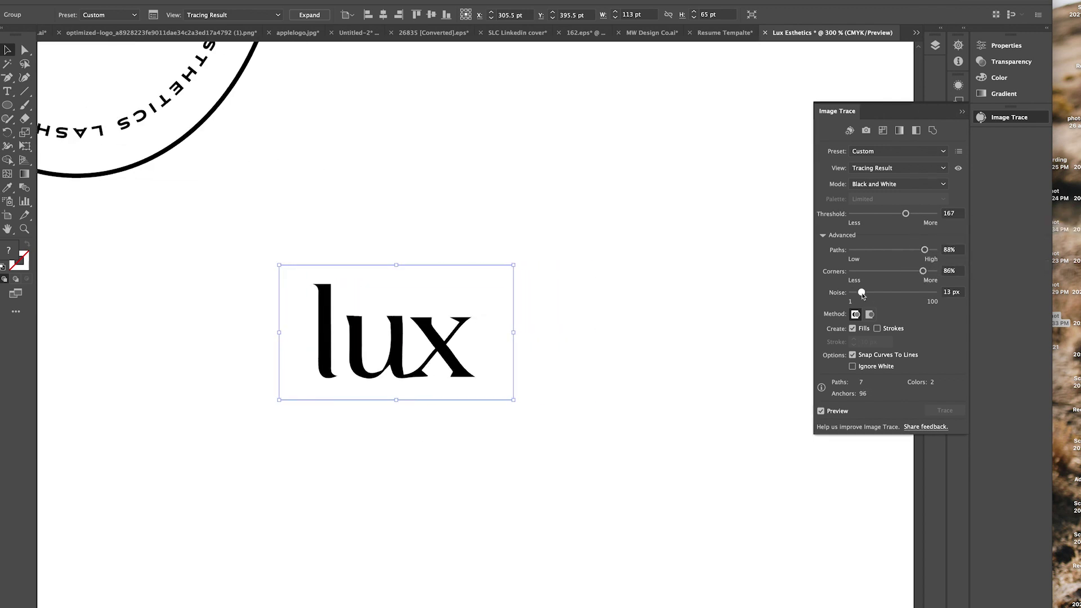
drag(922, 214, 906, 214)
drag(925, 271, 893, 271)
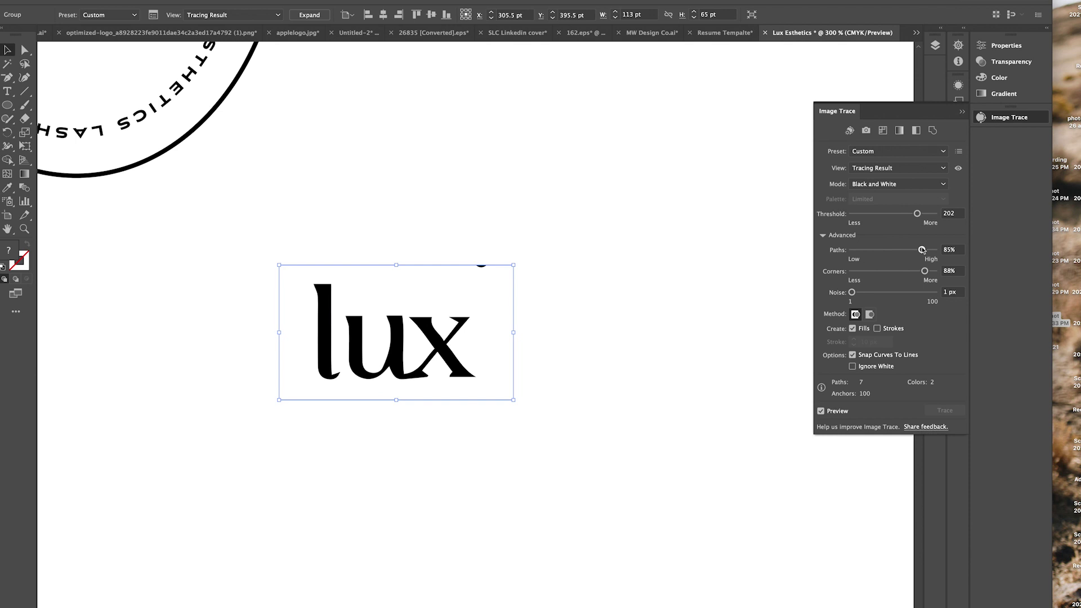
scroll(584, 373, left, 1)
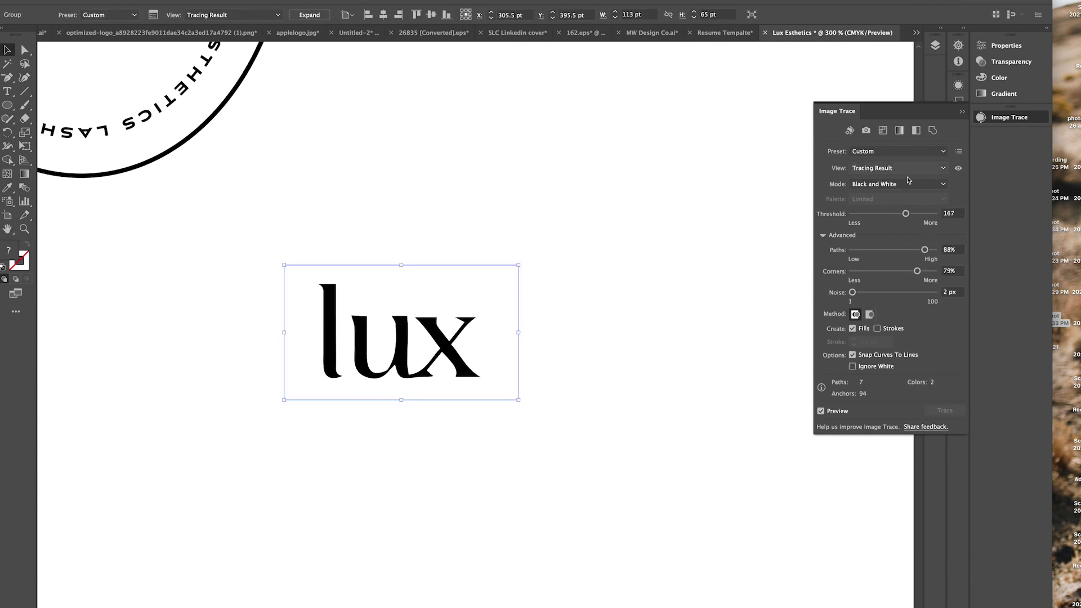
drag(917, 270, 924, 272)
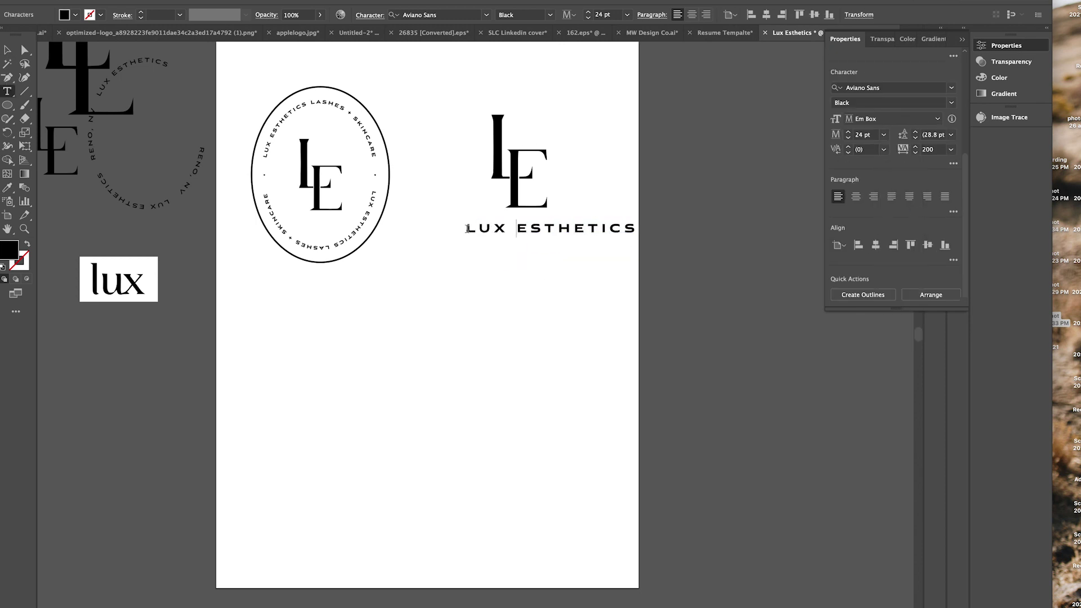
Step: Copy the LE logo onto the pasteboard with ESTHETICS beside LE under LUX
key(Escape)
drag(564, 232, 529, 232)
click(427, 322)
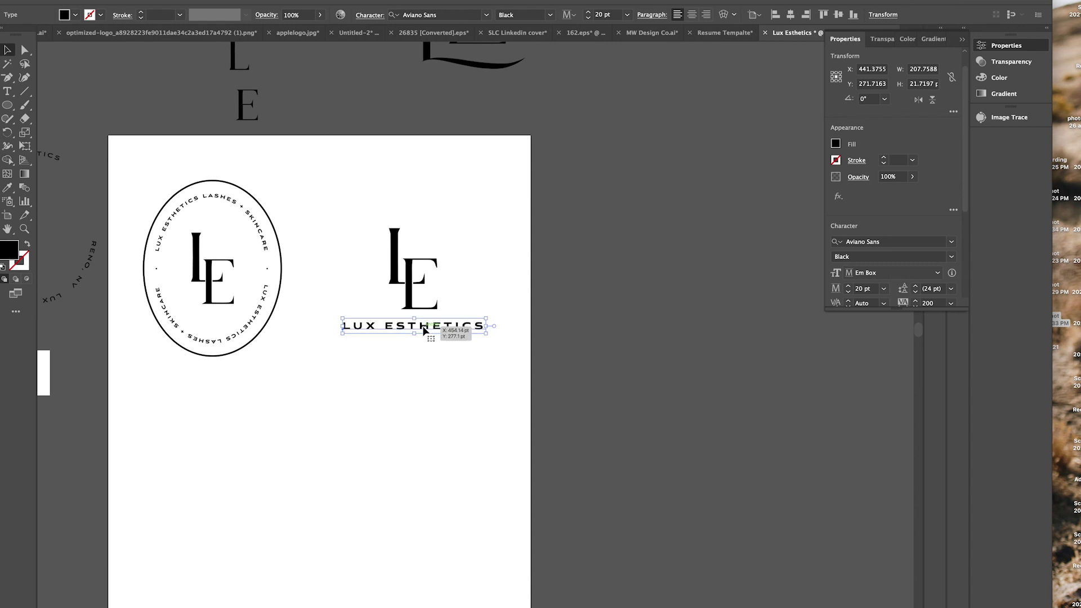
mouse_move(420, 293)
mouse_down()
mouse_move(448, 402)
mouse_move(542, 333)
mouse_up()
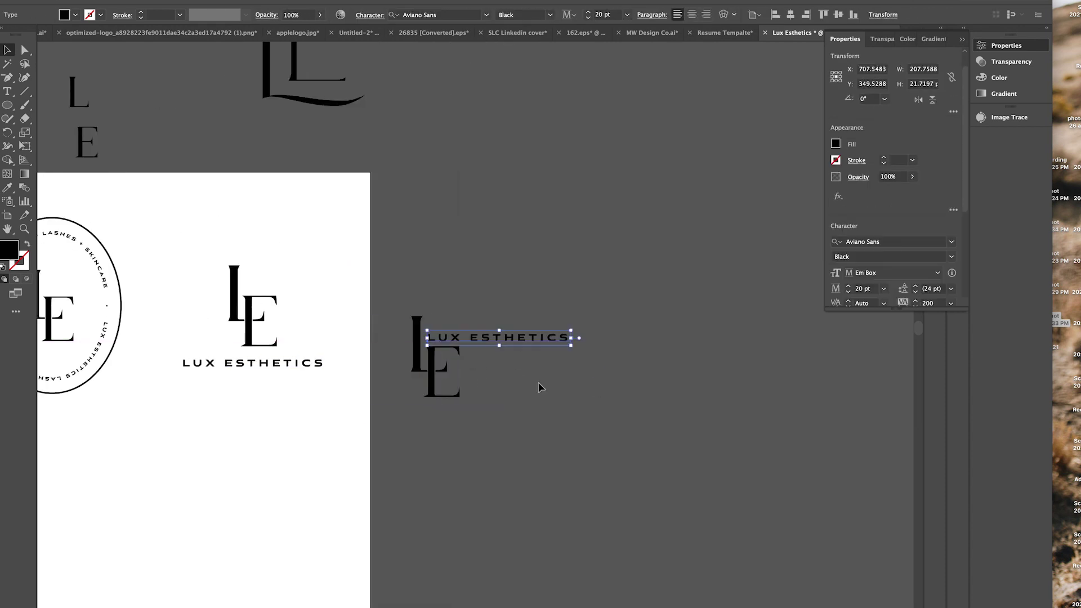
drag(518, 360, 494, 337)
click(613, 359)
Step: Inspect the logo variants by selecting the middle logo and the left logo's ellipse
scroll(614, 359, left, 4)
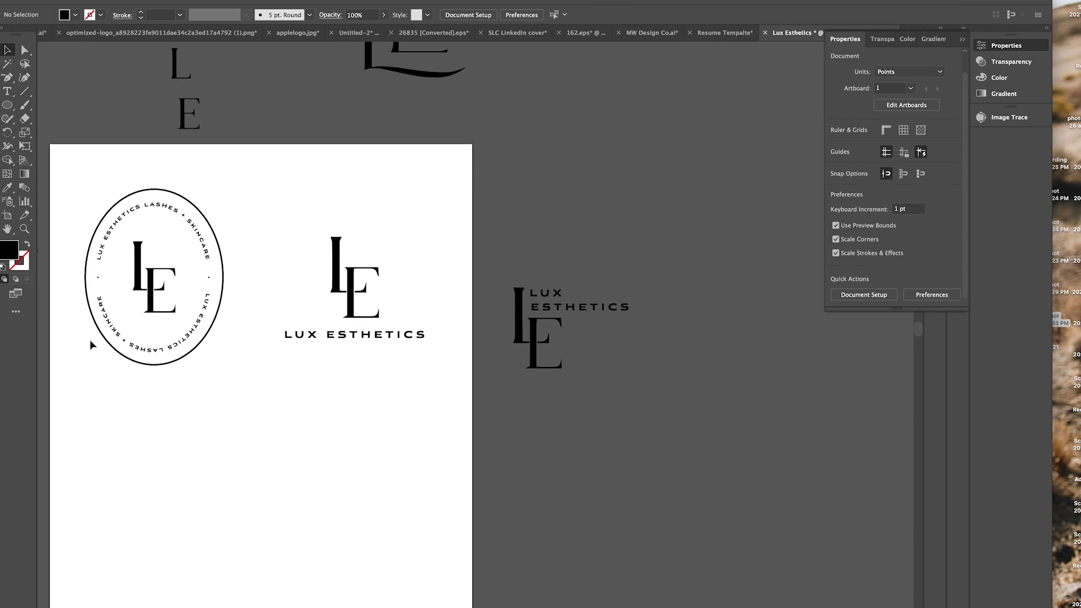
click(361, 334)
scroll(338, 281, left, 4)
scroll(338, 281, down, 2)
click(314, 232)
click(495, 242)
scroll(90, 245, up, 3)
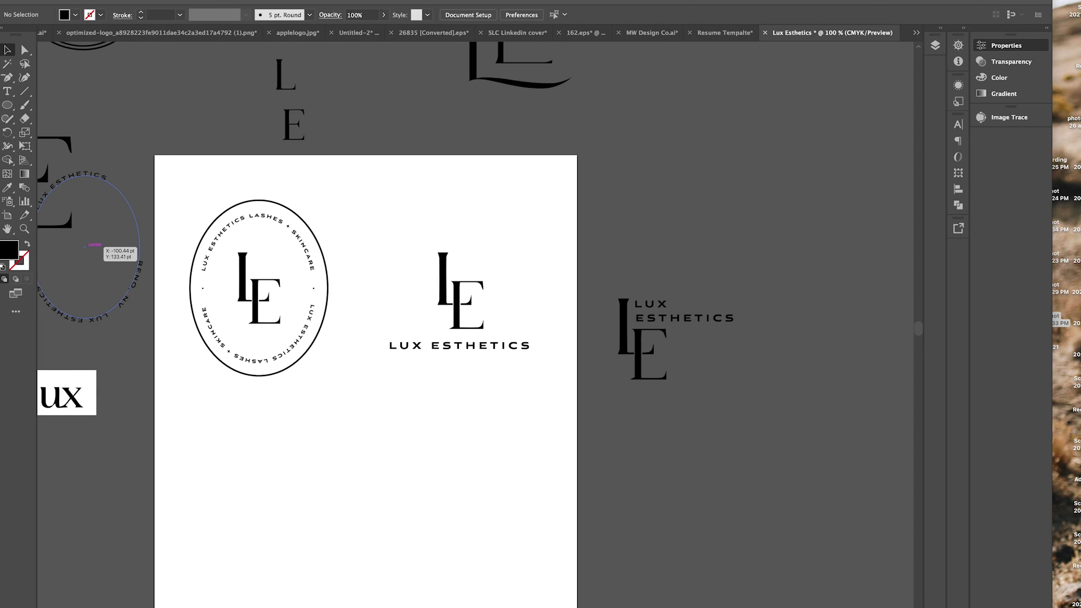
click(929, 580)
Step: Open v933-audi-banner-01.eps, dismiss the missing-fonts warning, and ungroup the banner artwork
double_click(748, 210)
key(Return)
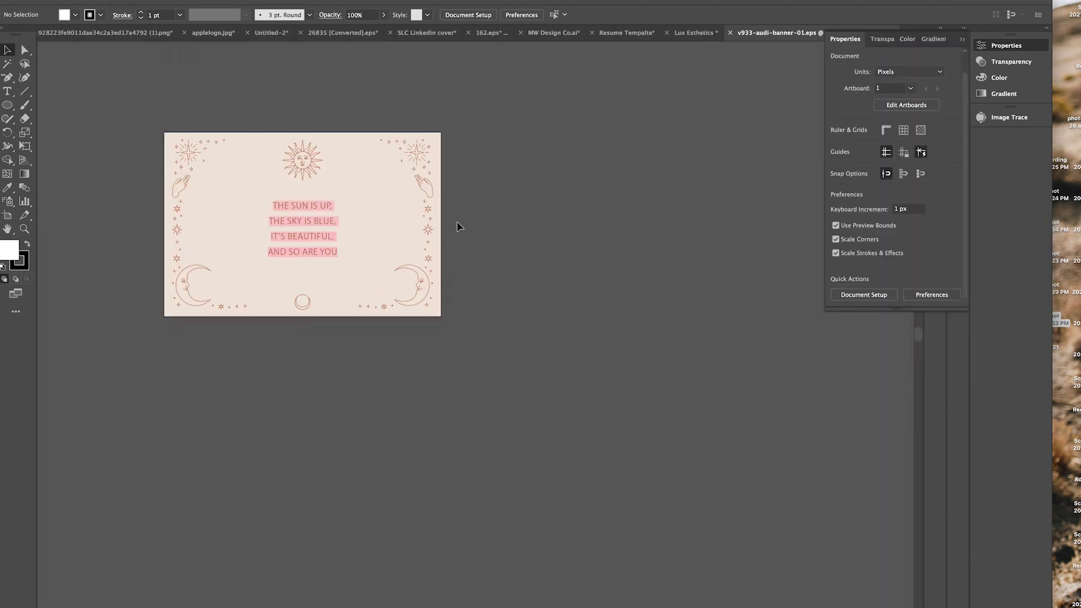
click(419, 213)
right_click(423, 215)
click(454, 300)
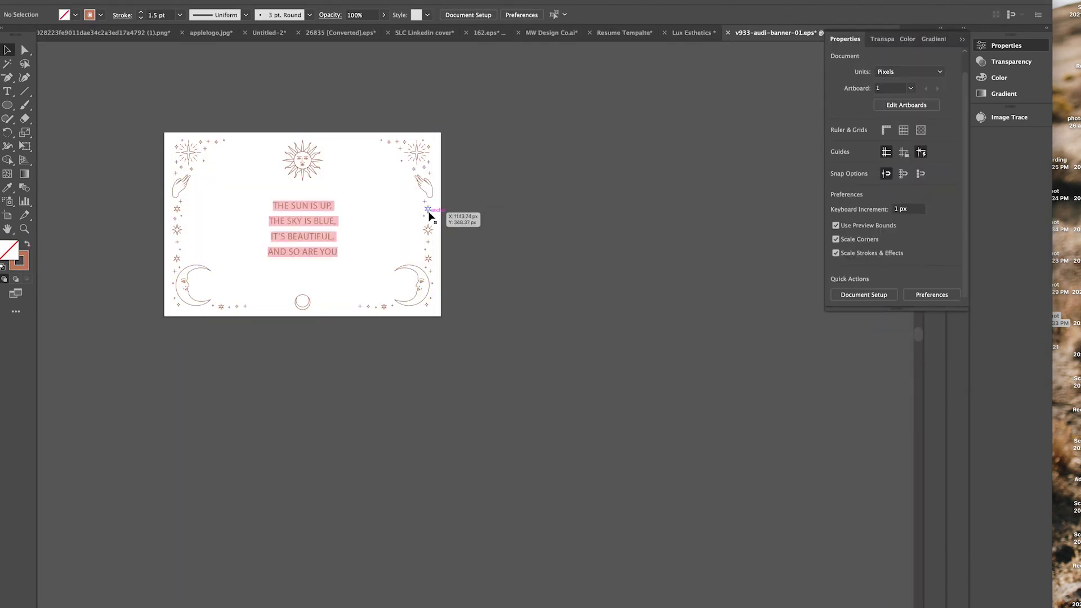
Step: Copy a star ornament from the banner into Lux Esthetics beside the L monogram
click(428, 214)
click(462, 228)
click(426, 213)
key(ctrl+c)
key(ctrl+grave)
key(ctrl+v)
drag(476, 324, 463, 257)
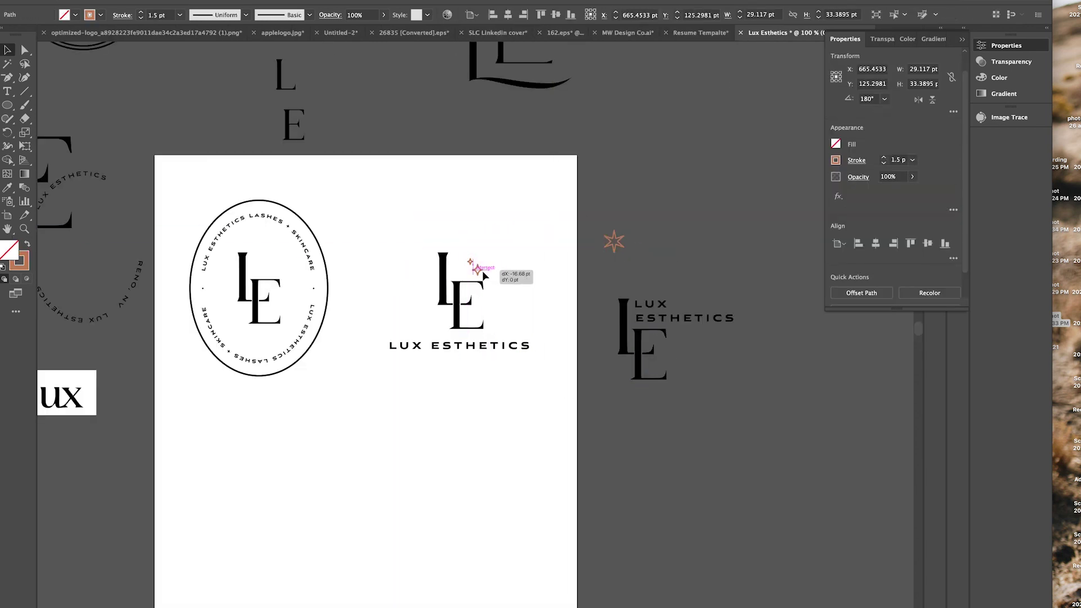
key(Return)
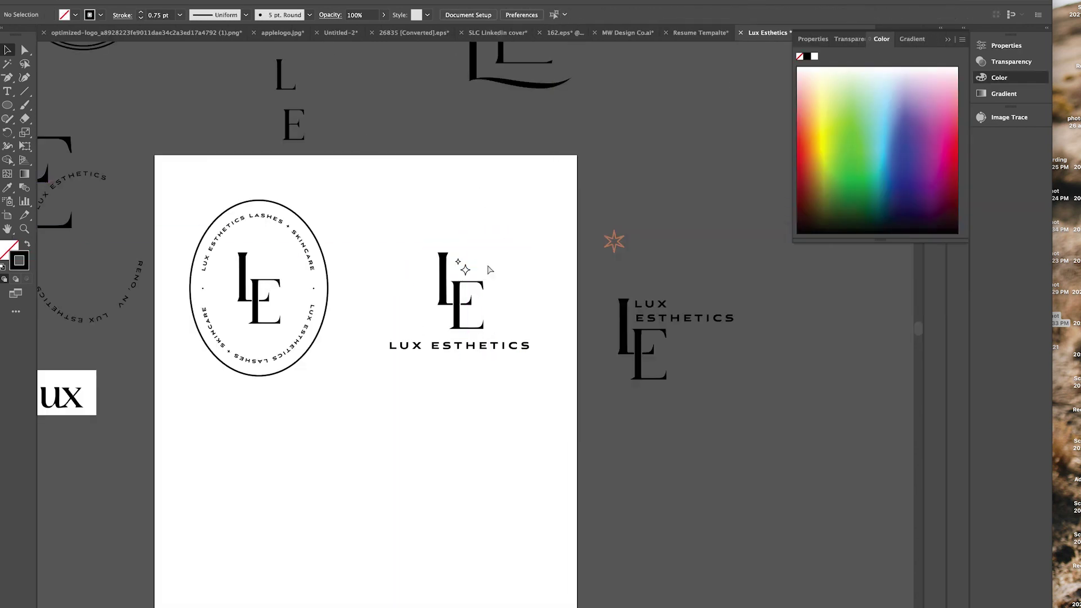
Step: Arrange small stars beside the L, on its bottom, and left of the LE logo
key(ctrl+plus)
mouse_move(449, 213)
mouse_down()
mouse_move(440, 205)
mouse_move(465, 286)
mouse_move(445, 330)
mouse_up()
scroll(555, 222, left, 3)
click(416, 321)
scroll(569, 298, left, 5)
scroll(568, 299, up, 1)
scroll(569, 298, down, 3)
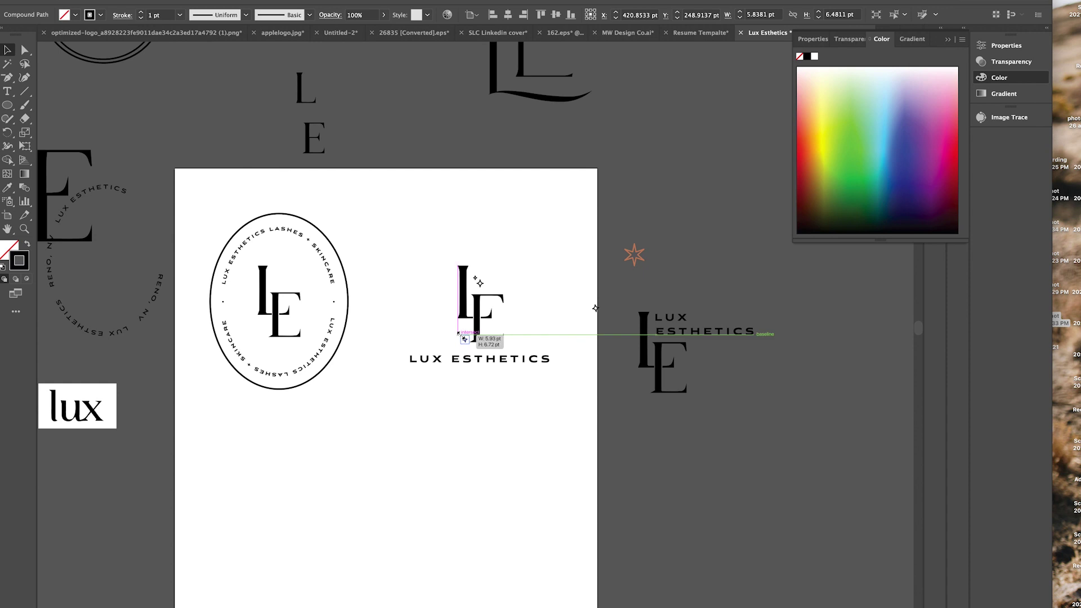
scroll(479, 338, up, 5)
mouse_move(835, 332)
mouse_down()
mouse_move(446, 314)
mouse_move(434, 297)
mouse_move(441, 303)
mouse_up()
scroll(477, 331, down, 3)
drag(655, 294, 401, 314)
Step: Move the two dots off the ellipse and place a star on its right side
click(605, 333)
scroll(606, 333, left, 3)
scroll(606, 333, up, 1)
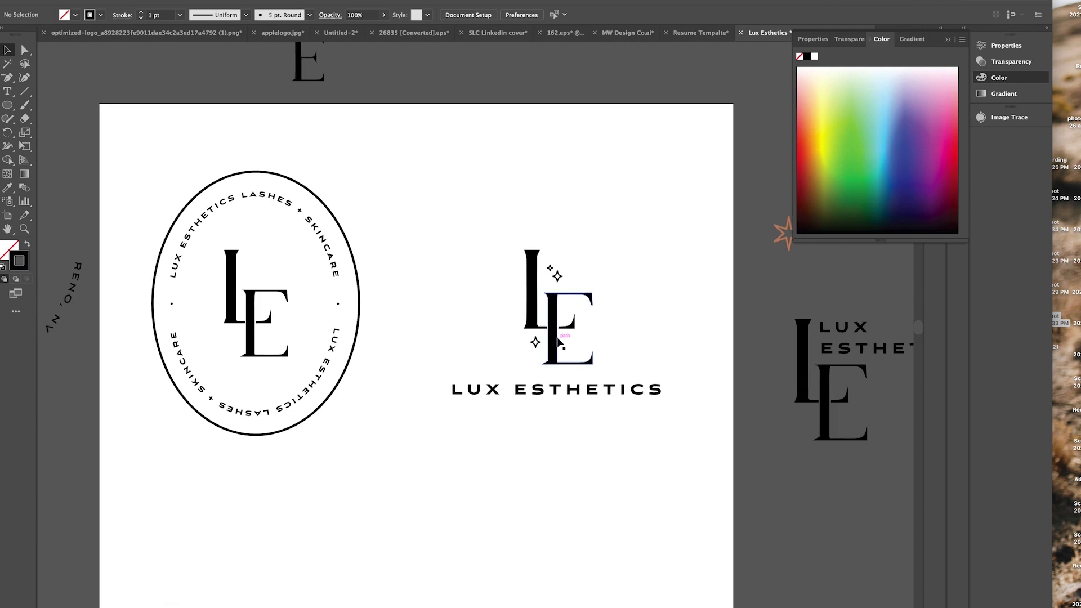
click(338, 304)
drag(442, 346, 440, 92)
click(183, 305)
click(191, 306)
mouse_move(480, 335)
mouse_down()
mouse_move(358, 318)
mouse_move(338, 303)
mouse_up()
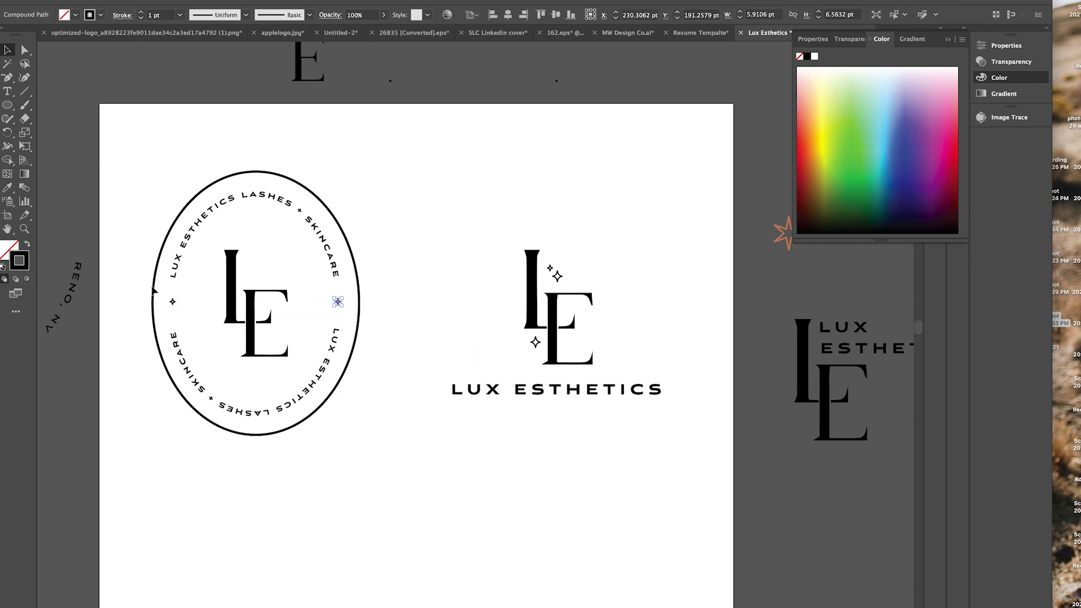
Step: Fine-tune the sparkle positions and duplicate the sparkled LE mark below
scroll(446, 205, down, 3)
scroll(447, 205, right, 3)
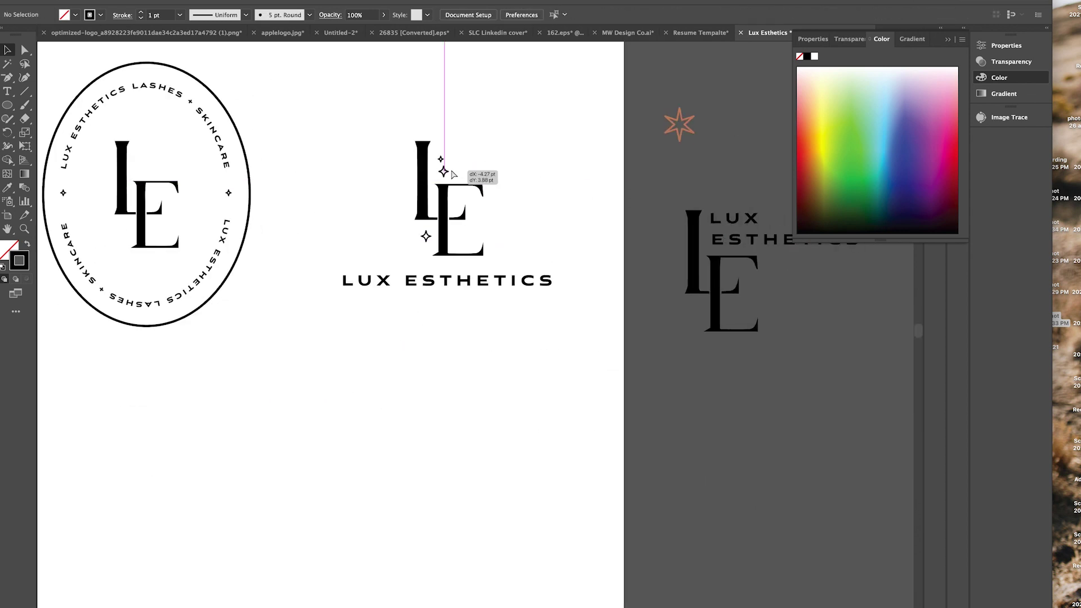
drag(447, 167, 443, 171)
scroll(443, 159, down, 2)
drag(430, 216, 603, 488)
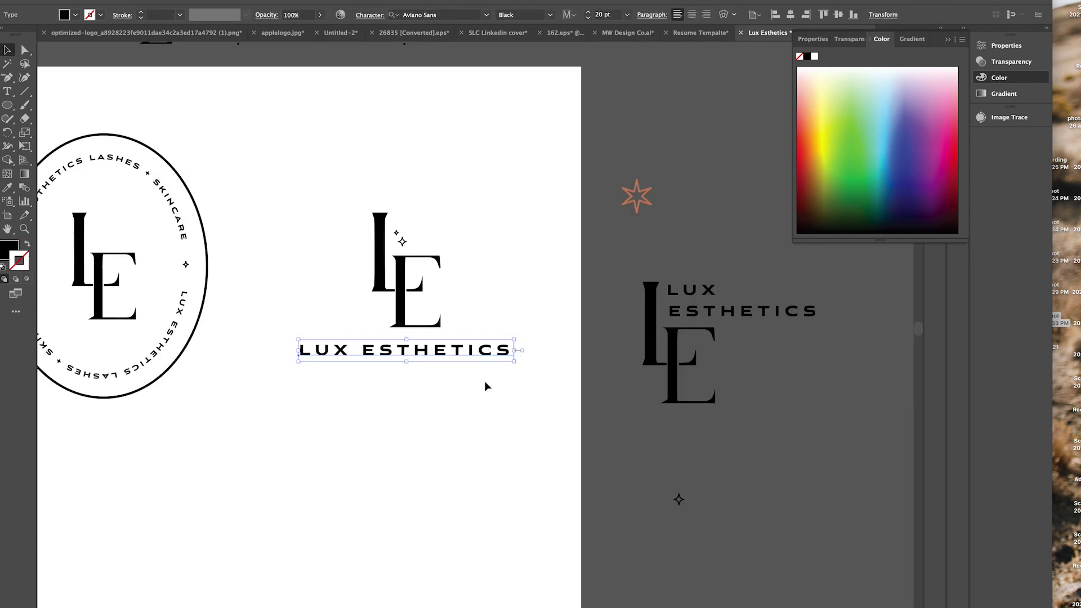
drag(448, 271, 330, 464)
scroll(329, 297, down, 3)
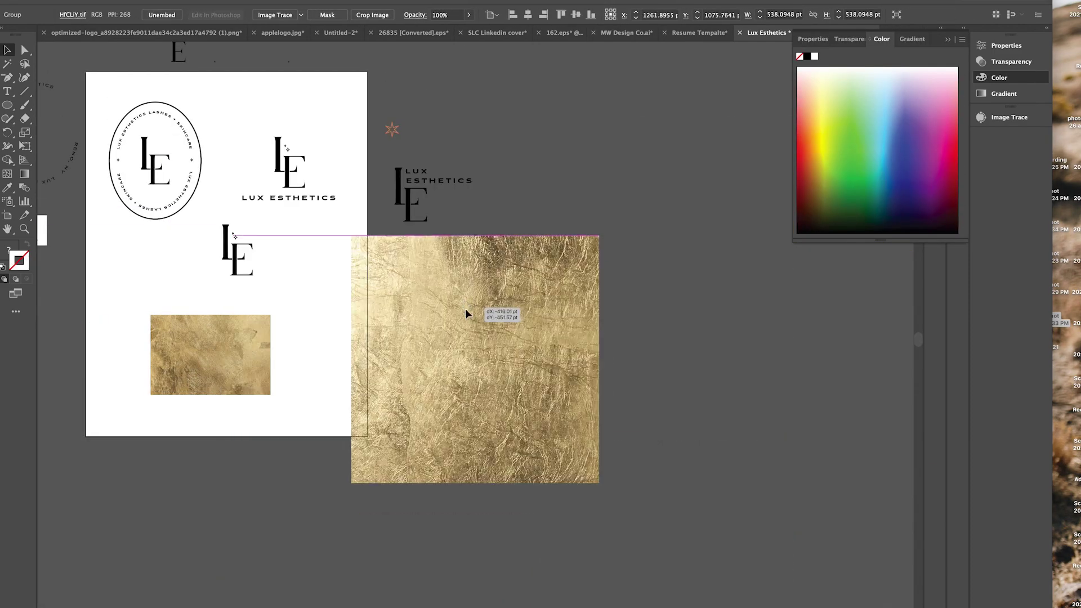
Step: Move the gold foil texture below the artboard and rearrange the LE marks
drag(468, 313, 269, 419)
drag(199, 357, 232, 516)
drag(277, 302, 154, 290)
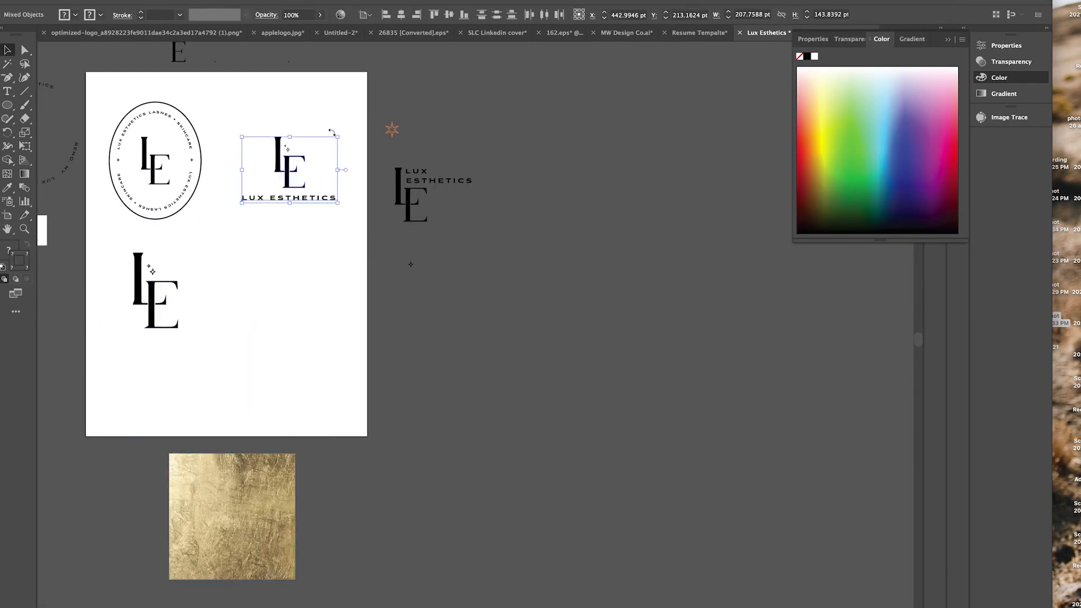
Step: Duplicate LUX ESTHETICS, cut LUX into its own text object, and stack it above ESTHETICS
drag(288, 169, 284, 148)
drag(242, 183, 239, 293)
drag(174, 297, 213, 296)
key(ctrl+x)
click(458, 333)
key(ctrl+v)
key(Escape)
mouse_move(473, 335)
mouse_down()
mouse_move(216, 286)
mouse_move(316, 280)
mouse_up()
scroll(304, 343, left, 5)
click(141, 231)
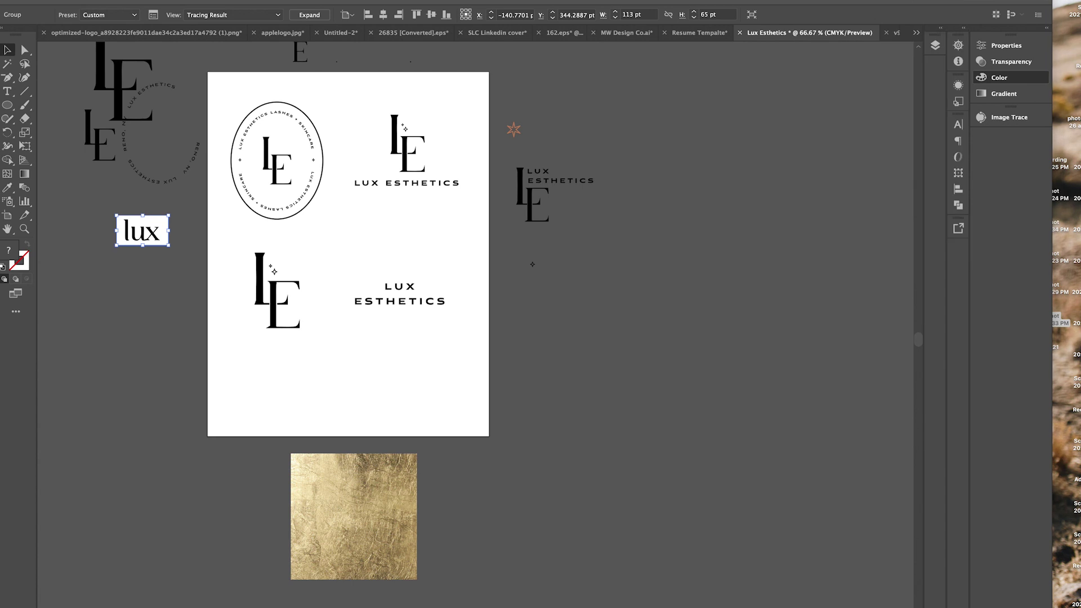
Step: Image Trace the lux lettering with Threshold 160 and higher Paths detail
click(1008, 117)
drag(894, 214, 919, 251)
key(ctrl+equal)
key(ctrl+equal)
key(ctrl+equal)
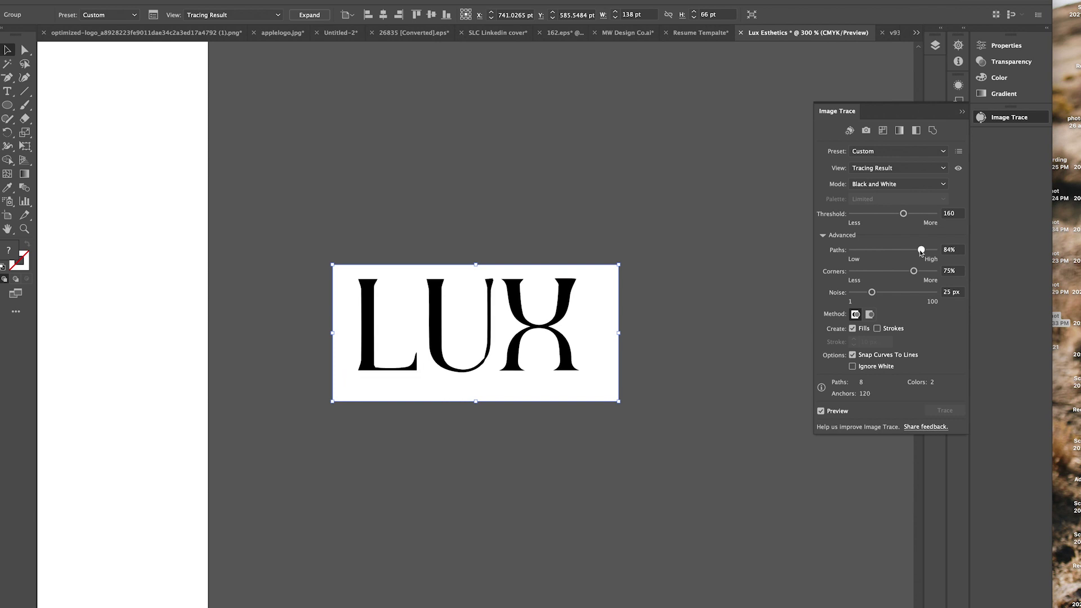
key(ctrl+minus)
Step: Place the traced serif LUX above ESTHETICS and scale ESTHETICS down to fit beneath it
drag(555, 314, 281, 206)
key(ctrl+minus)
key(ctrl+minus)
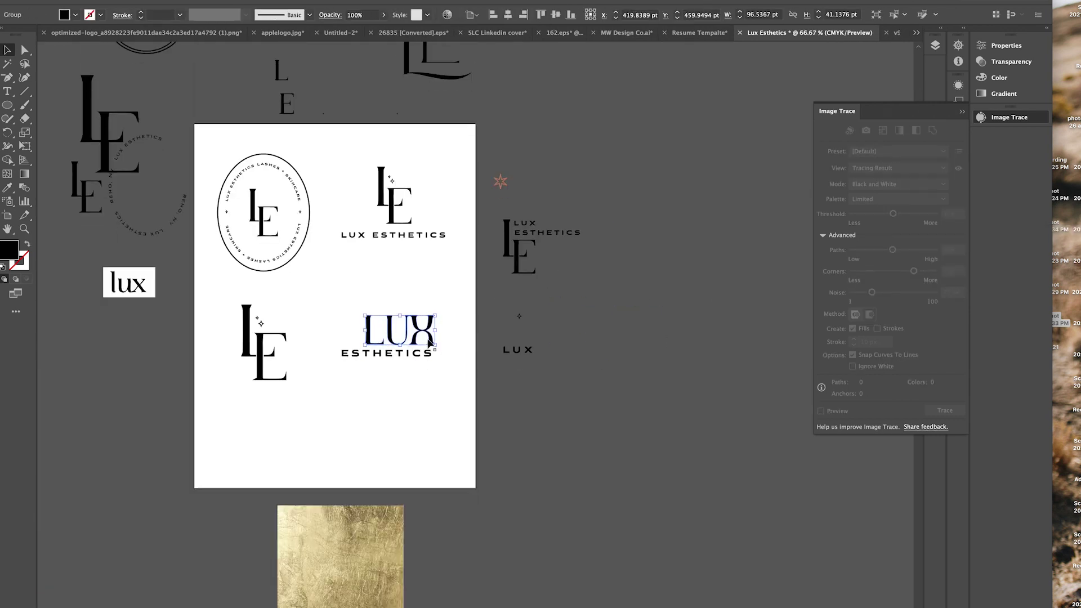
drag(342, 348, 430, 361)
scroll(439, 374, right, 5)
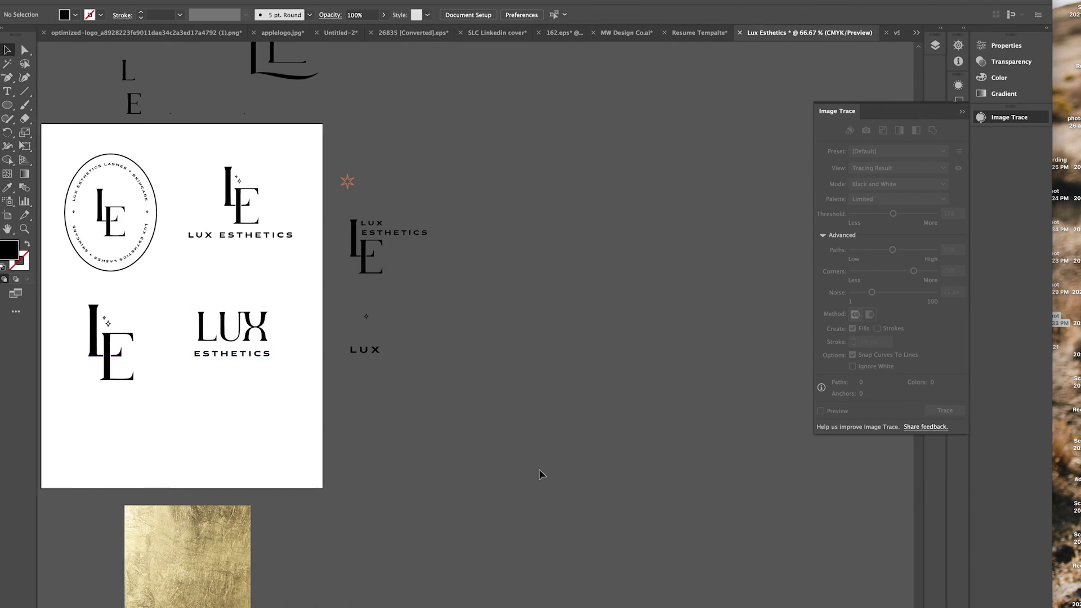
Step: Drag a sparkle star into the U of LUX using smart guides
click(279, 374)
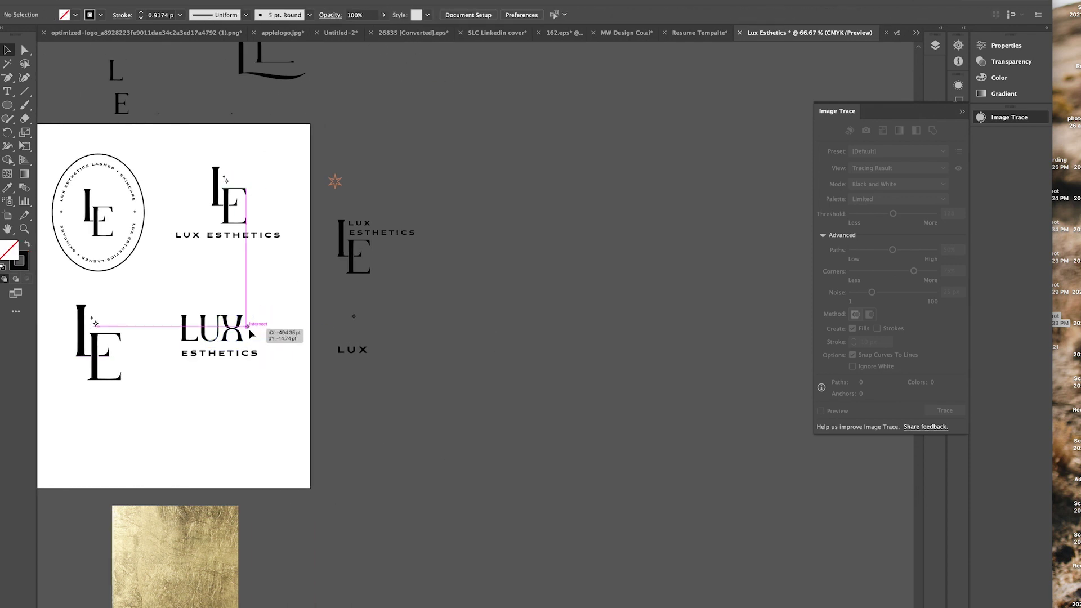
key(ctrl+plus)
key(ctrl+plus)
scroll(286, 344, left, 8)
scroll(290, 383, left, 2)
scroll(296, 427, left, 2)
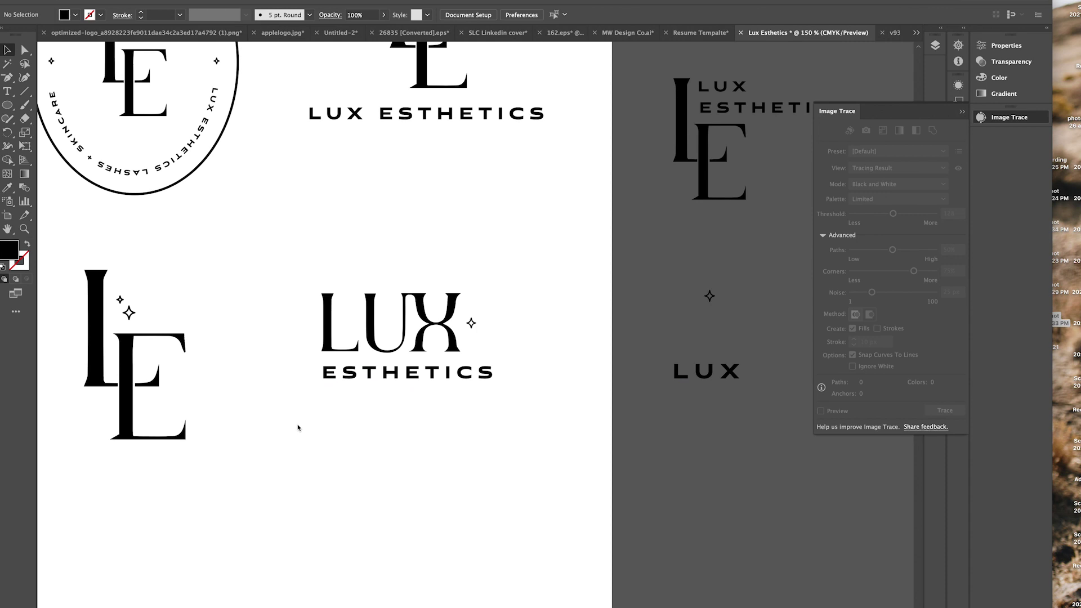
scroll(476, 338, up, 3)
scroll(475, 338, down, 5)
drag(476, 349, 443, 350)
scroll(443, 349, up, 4)
click(377, 386)
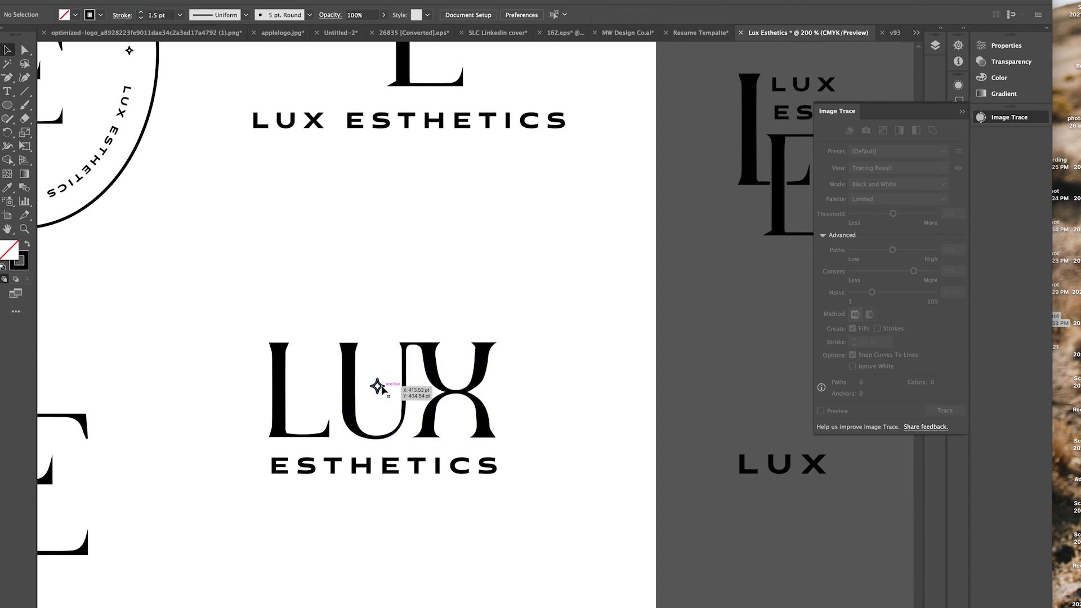
Step: Select the gold foil square sitting behind the lower LE monogram
click(434, 311)
scroll(434, 311, down, 3)
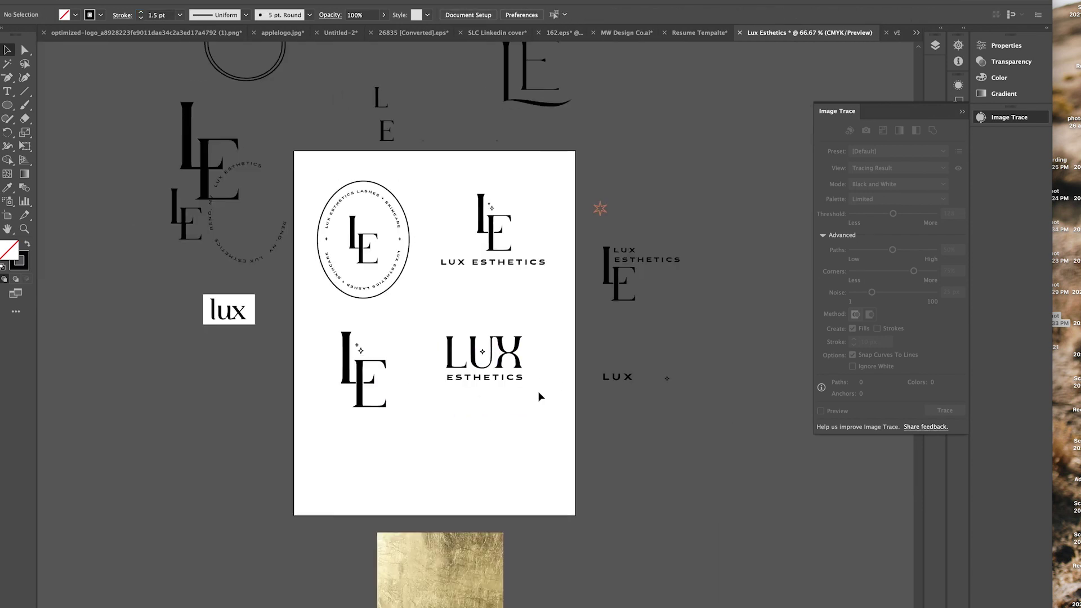
click(450, 355)
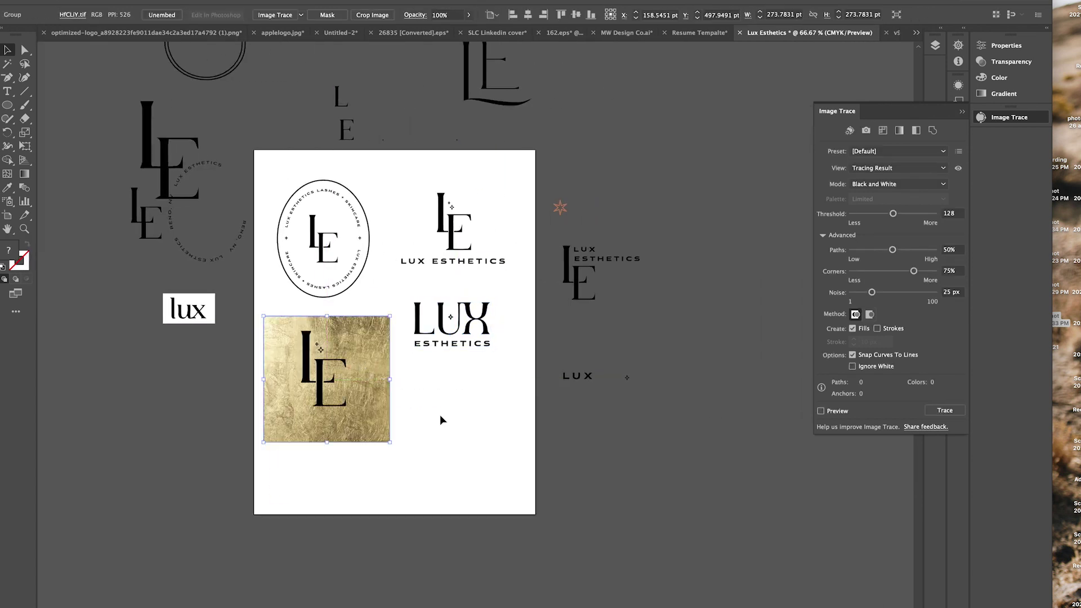
Step: Separate the gold foil from the lower LE and ungroup the LE letters
right_click(324, 380)
click(340, 467)
click(323, 388)
right_click(356, 423)
click(1006, 45)
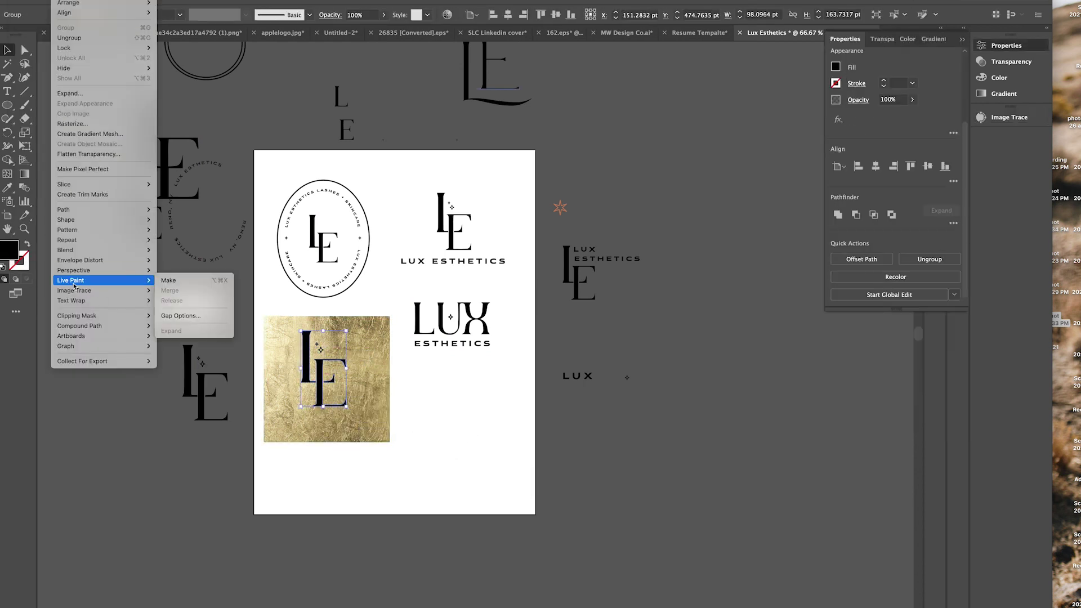
click(90, 0)
right_click(322, 389)
key(Escape)
right_click(322, 389)
click(366, 472)
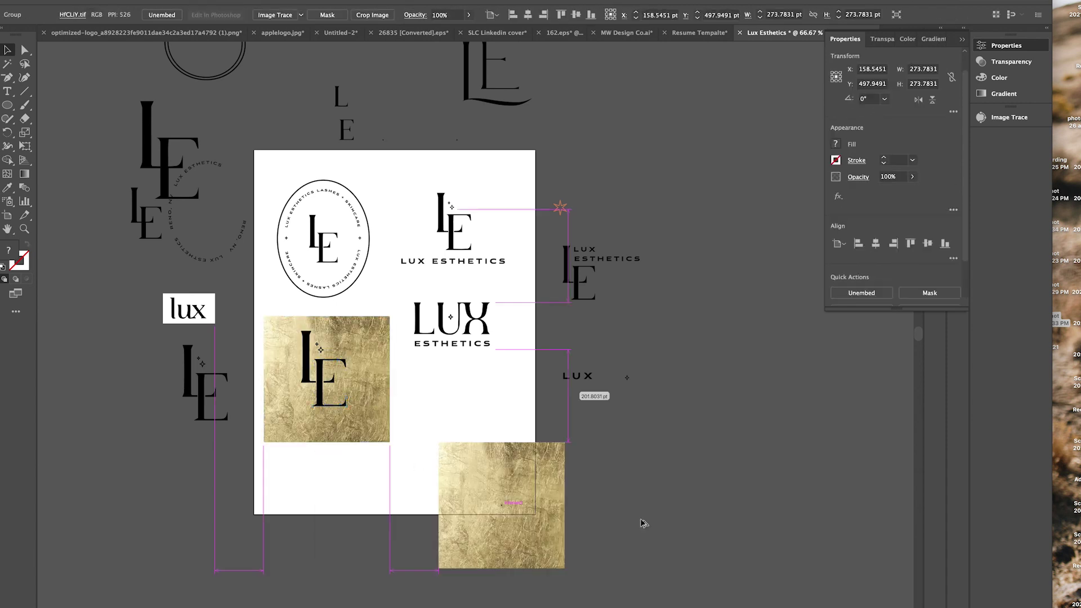
Step: Clip the gold foil square into the LE letters with a clipping mask
drag(338, 417, 625, 473)
click(294, 350)
key(ctrl+7)
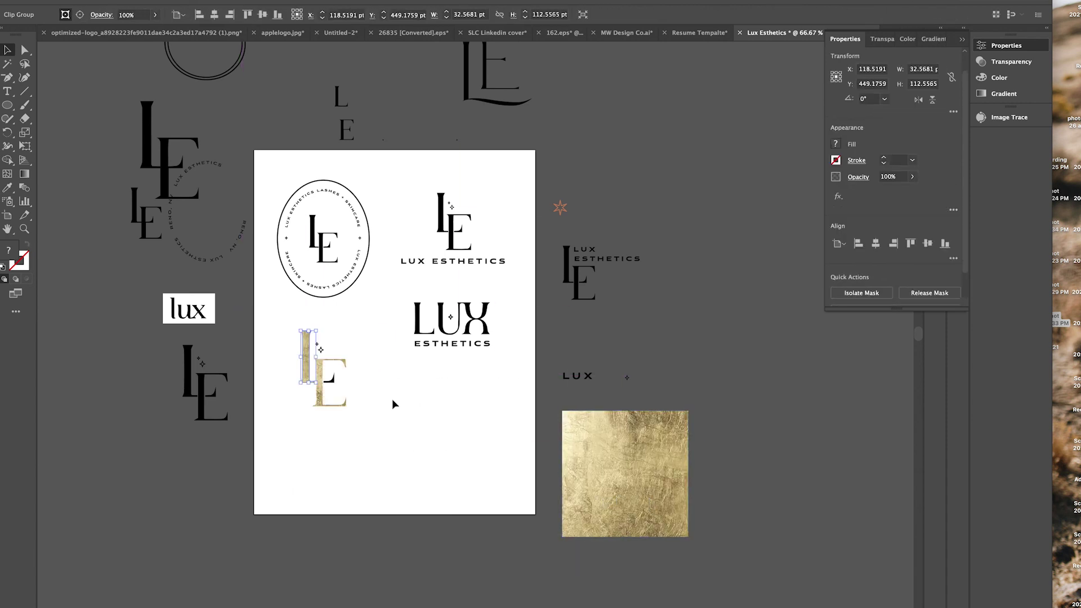
click(459, 466)
key(ctrl+z)
right_click(331, 377)
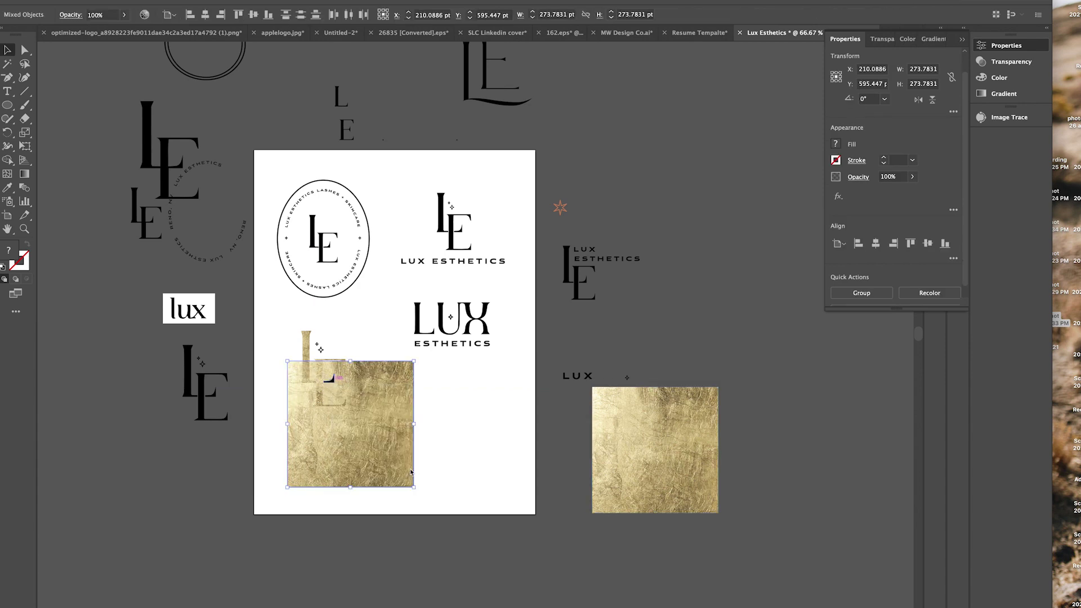
click(369, 471)
Step: Give the sparkle beside the LE a gold CDB98C stroke
click(450, 441)
key(ctrl+equal)
key(ctrl+equal)
key(ctrl+equal)
click(248, 379)
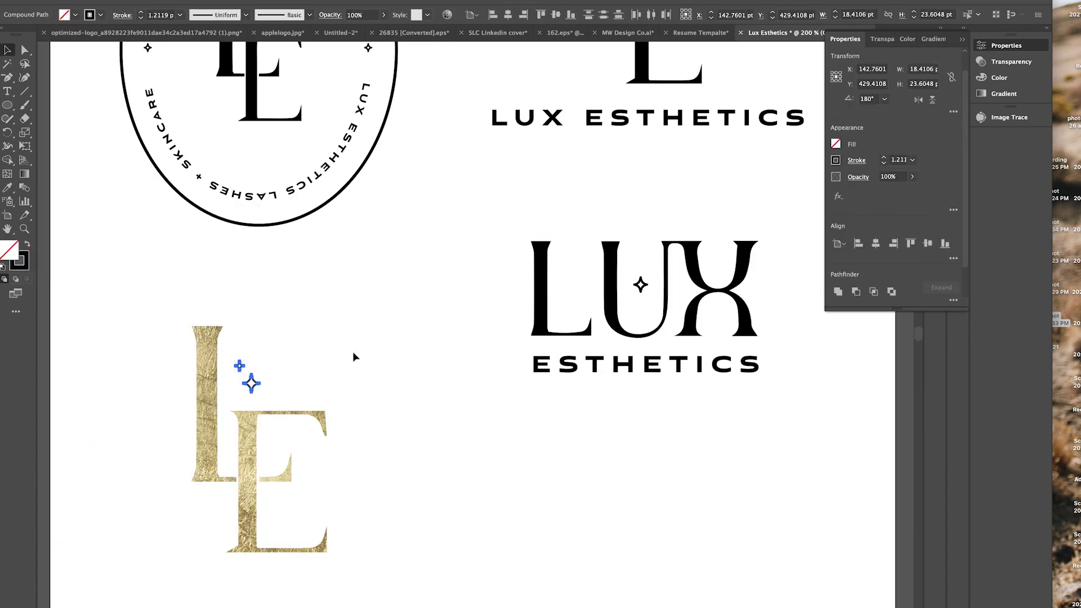
click(251, 383)
double_click(11, 252)
key(Escape)
double_click(11, 253)
key(Escape)
key(ctrl+shift+a)
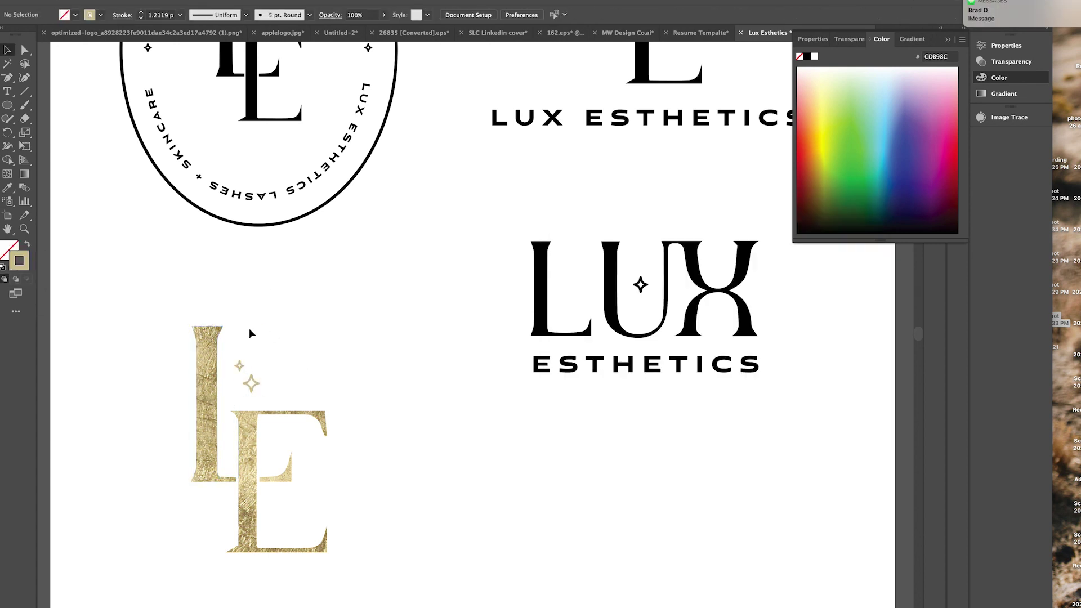
Step: Enter the gold LE clip group and move the monogram into place
key(ctrl+0)
scroll(280, 382, up, 3)
double_click(488, 347)
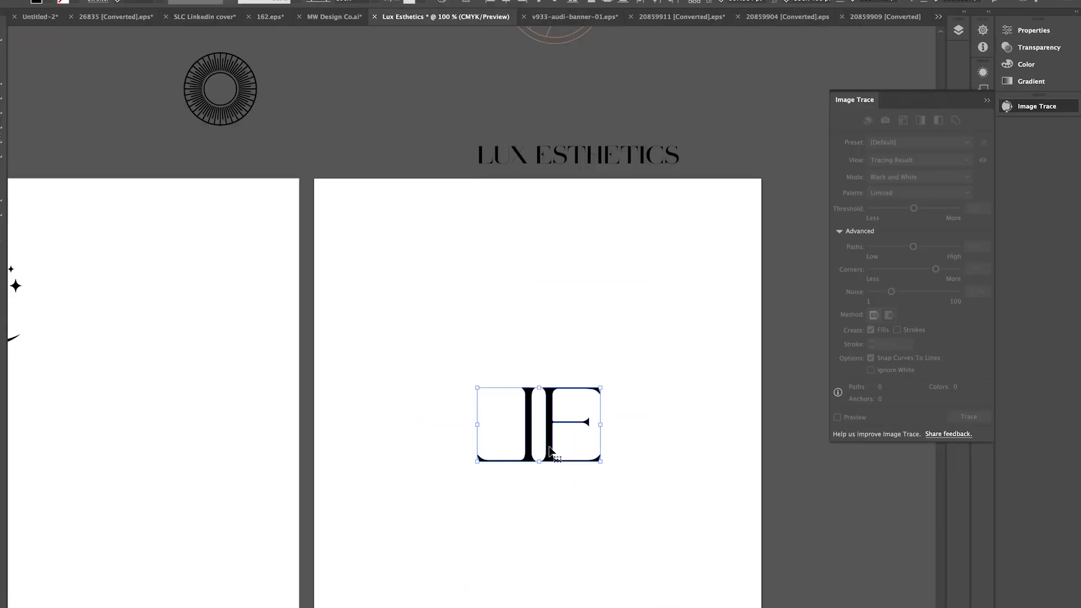
drag(551, 450, 463, 352)
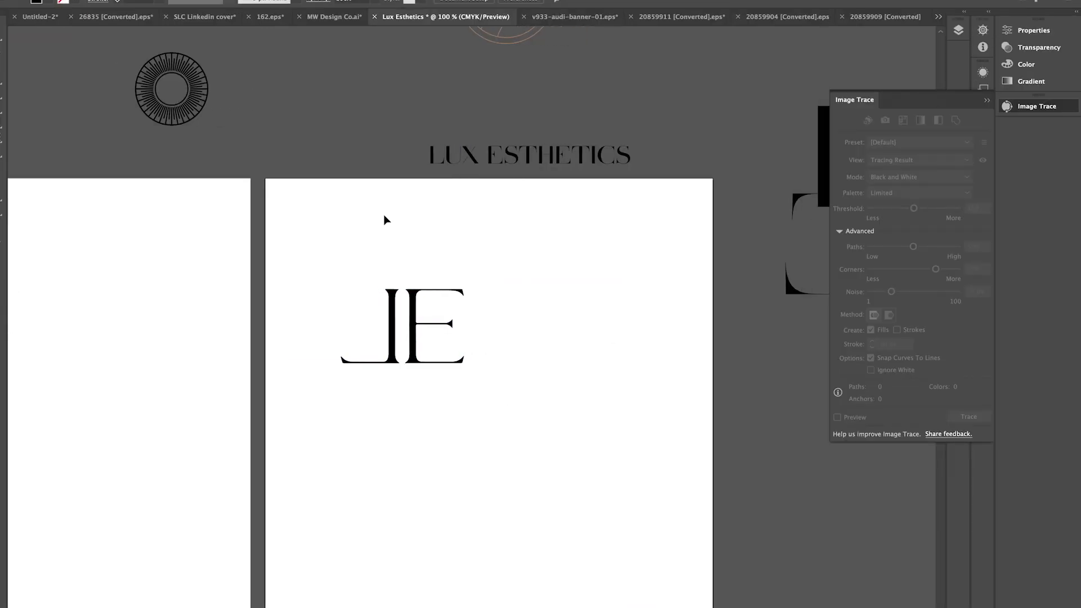
Step: Scale the E down, give the arc a black stroke, and pull its left end into the L stem
drag(467, 289, 456, 298)
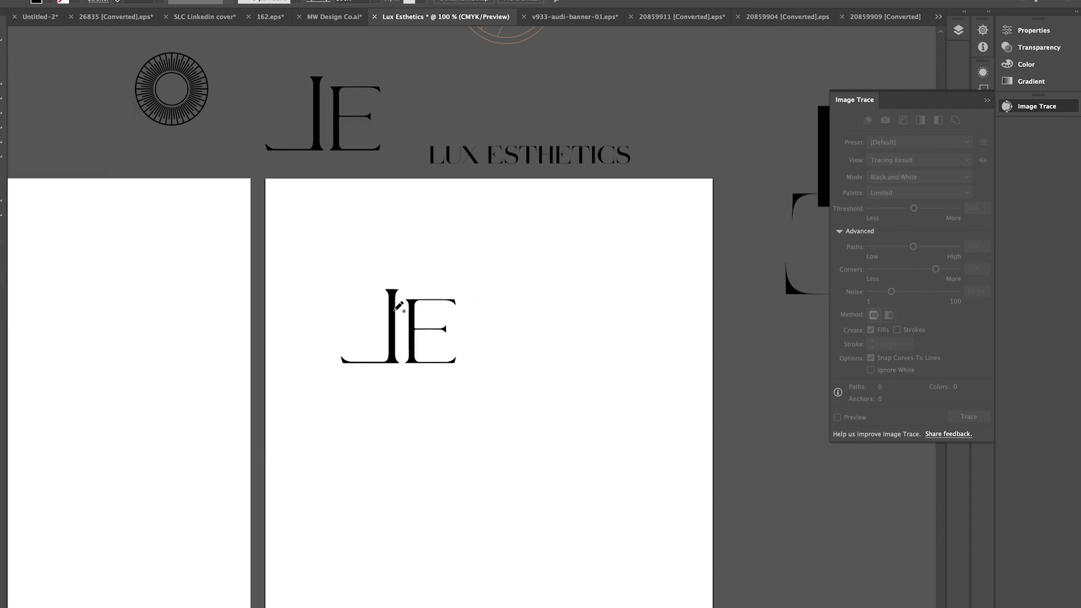
click(475, 288)
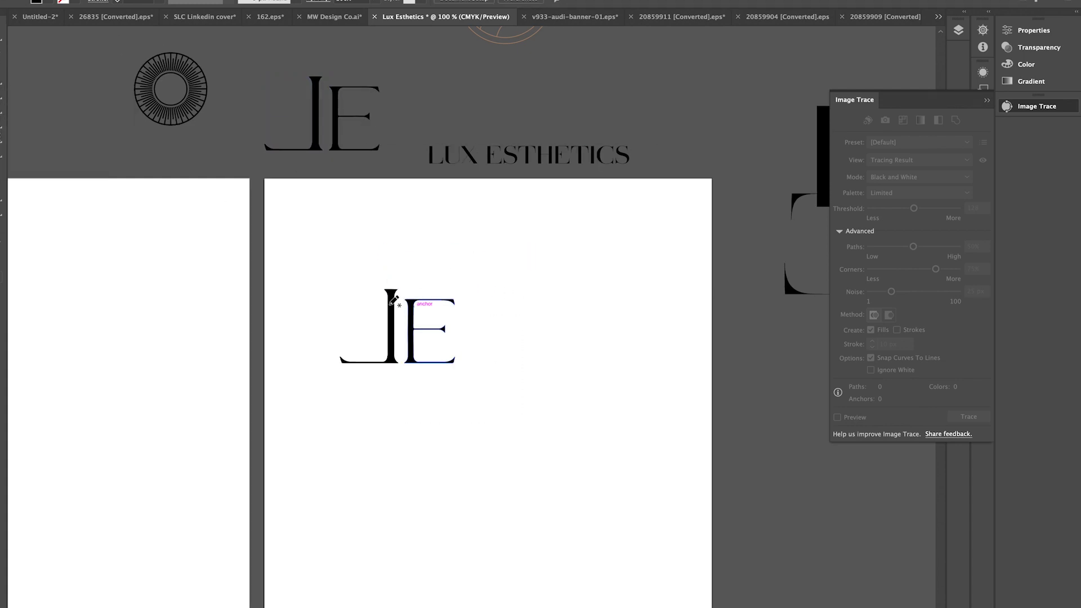
click(117, 2)
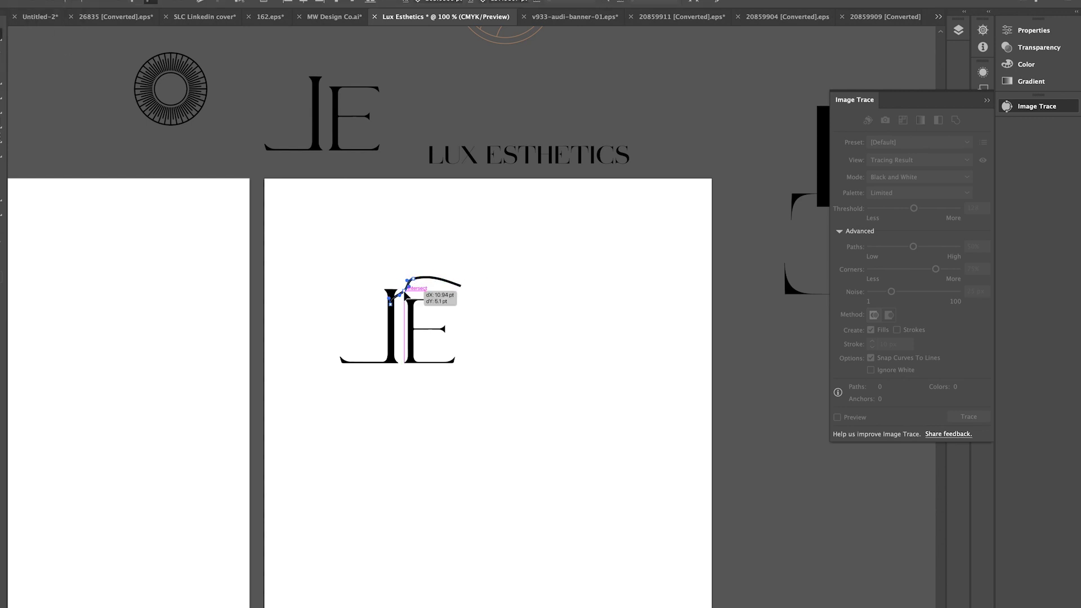
key(ctrl+plus)
key(ctrl+plus)
key(ctrl+plus)
drag(304, 339, 298, 384)
key(ctrl+shift+a)
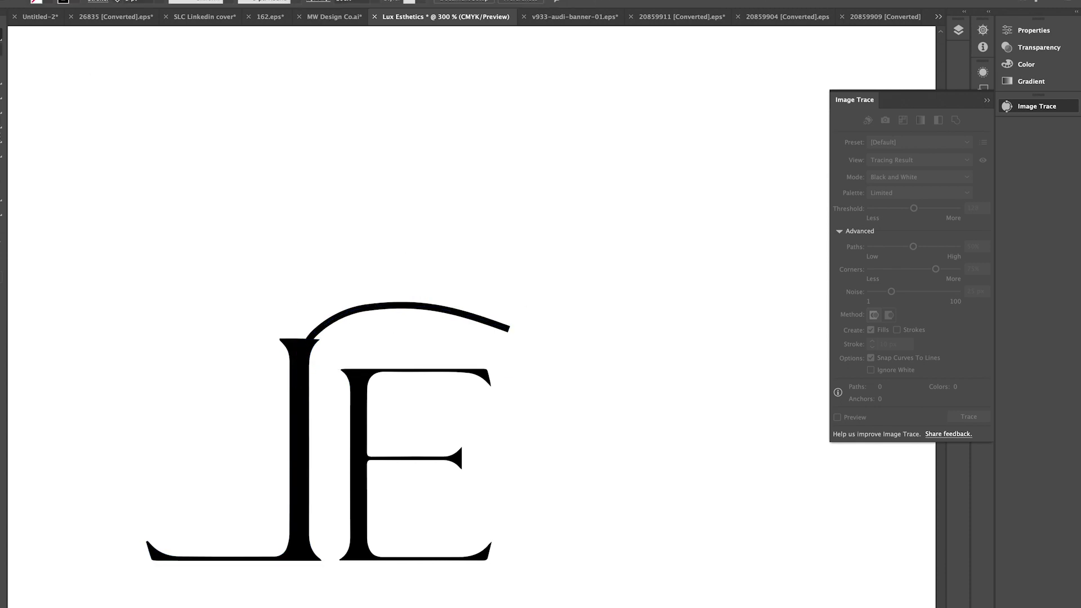
Step: Taper the arc with the Width tool, thinning the middle and shaping both ends
drag(507, 332, 506, 337)
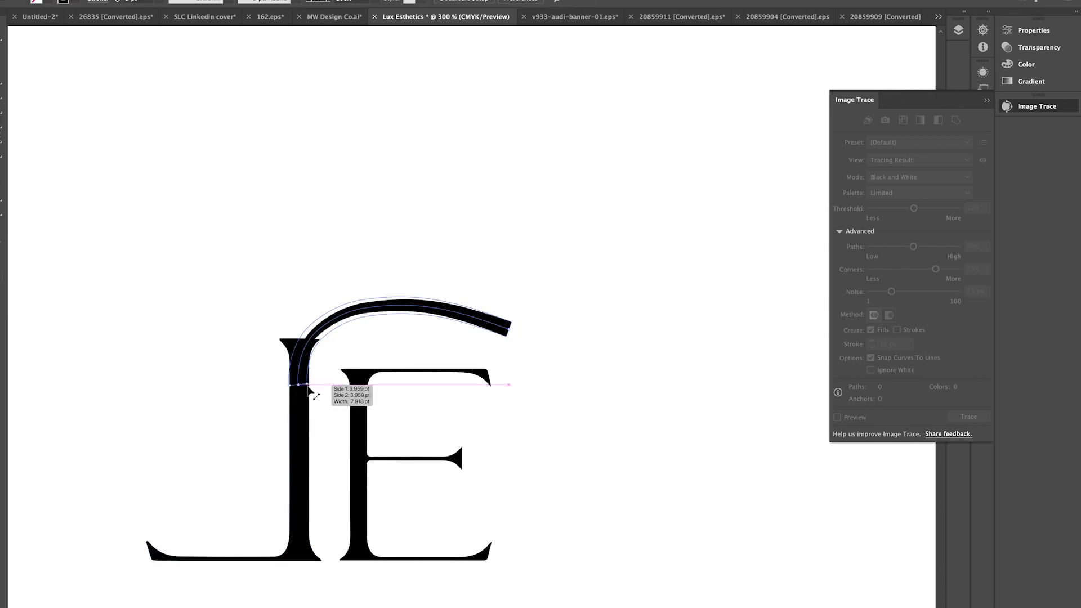
drag(403, 308, 380, 313)
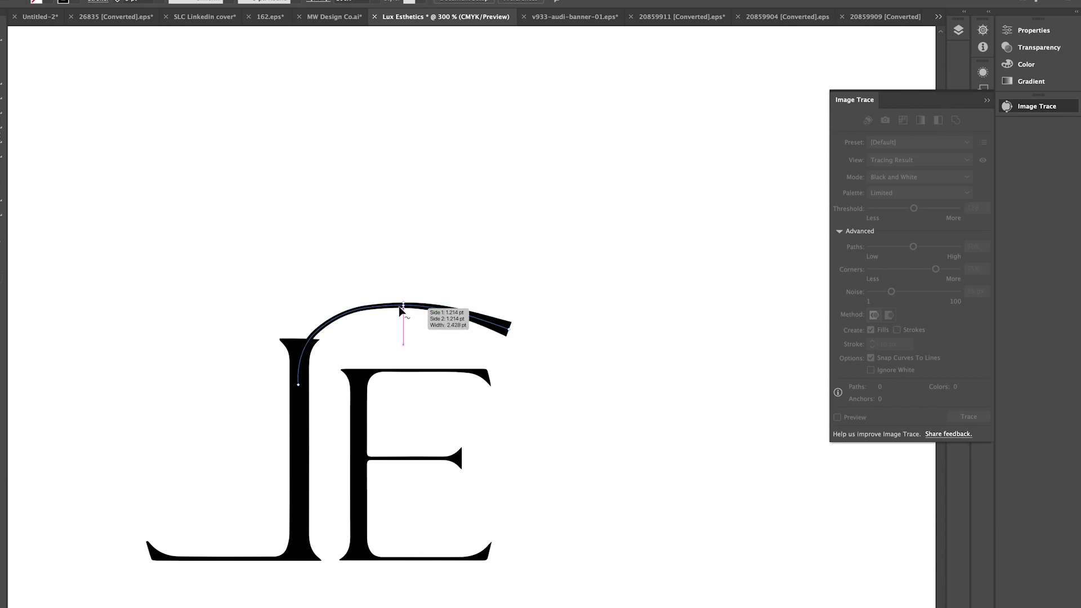
drag(508, 331, 498, 332)
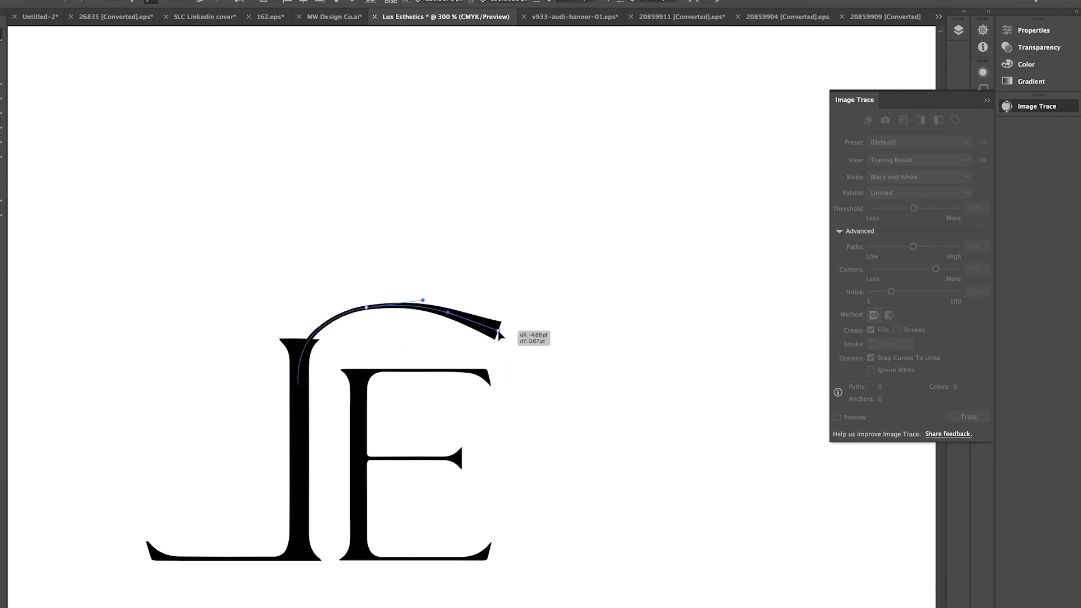
drag(325, 331, 324, 326)
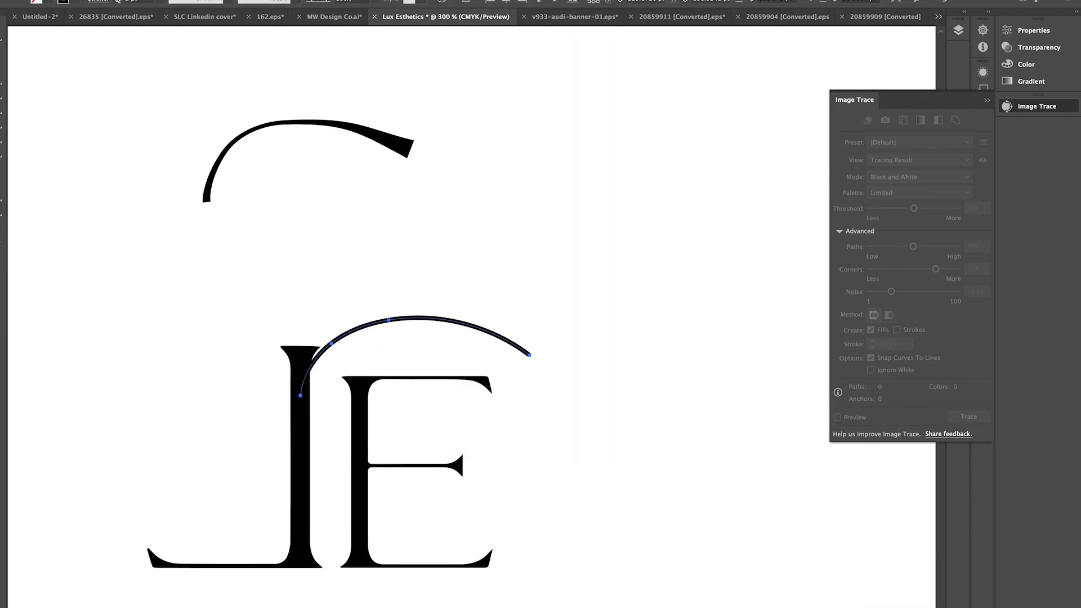
drag(528, 357, 531, 359)
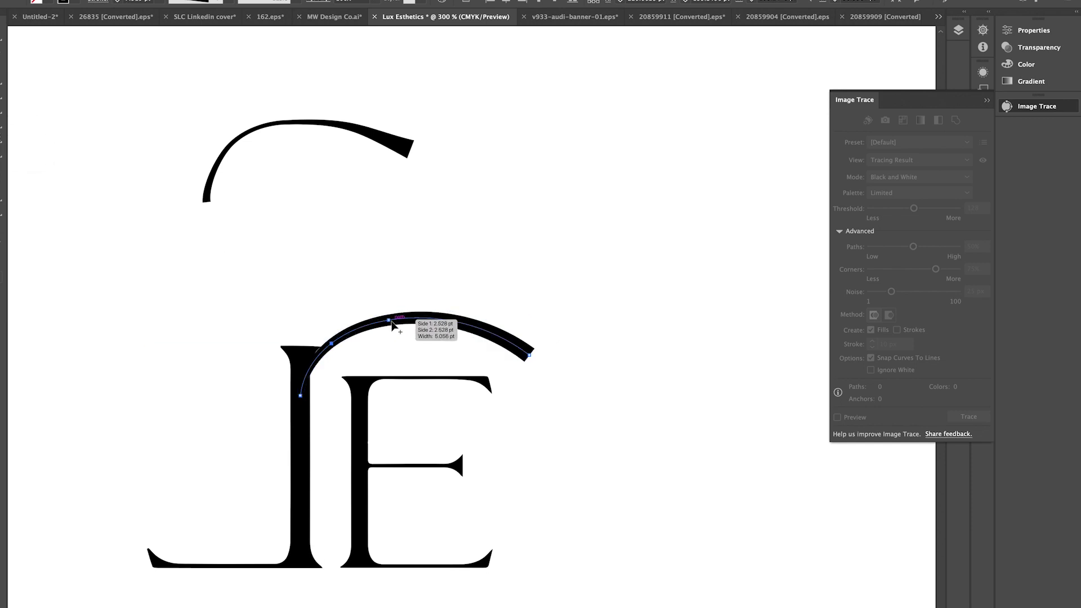
drag(389, 324, 390, 325)
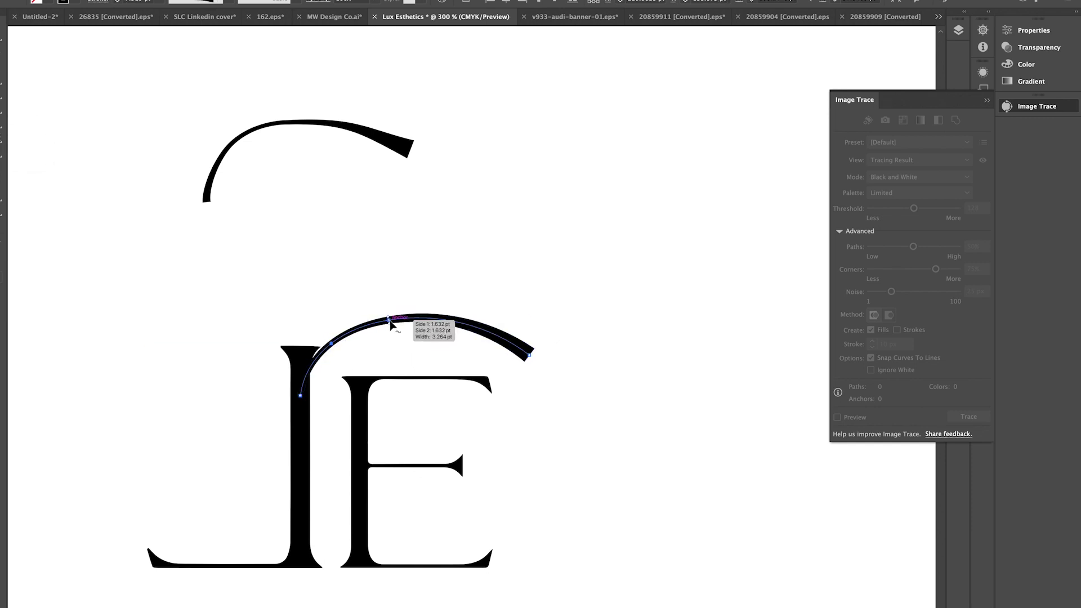
key(ctrl+=)
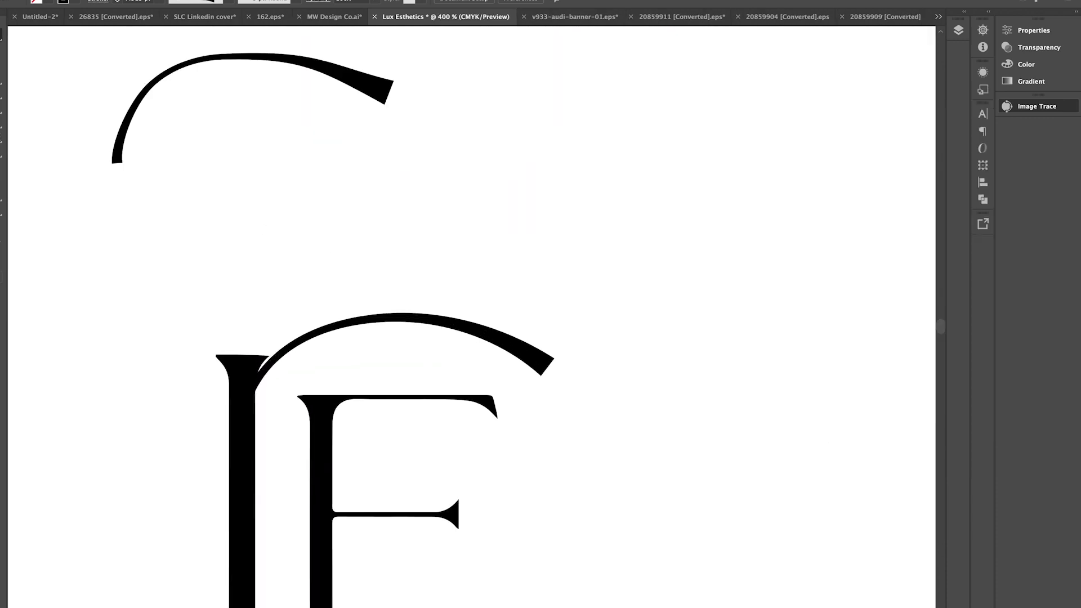
Step: Pull the arc's left end down over the L stem and rework its width at the join
click(359, 316)
click(234, 367)
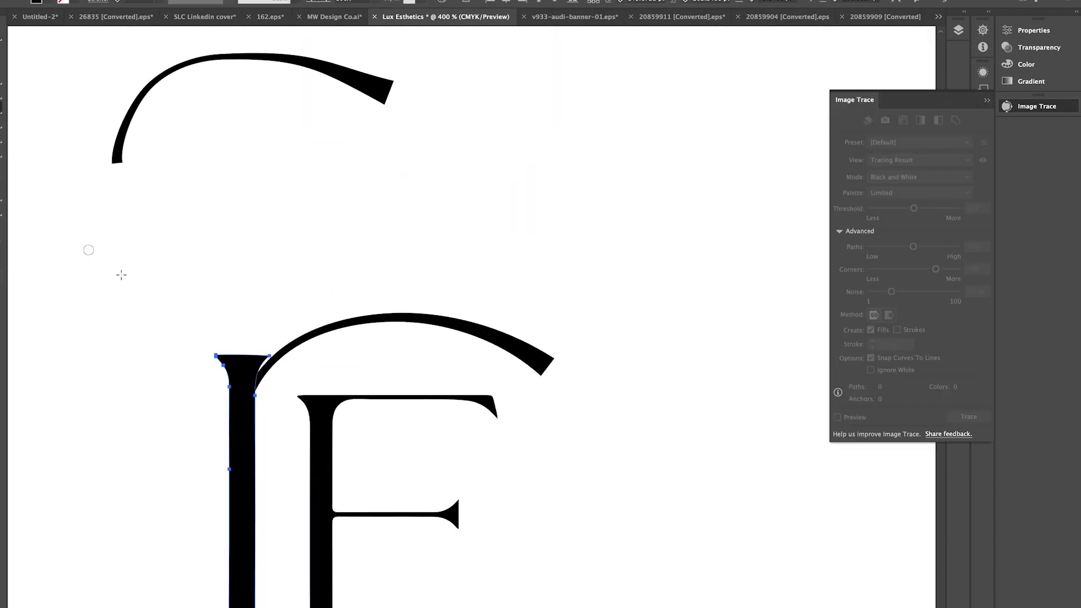
click(309, 332)
mouse_move(243, 393)
mouse_down()
mouse_move(236, 415)
mouse_move(242, 405)
mouse_up()
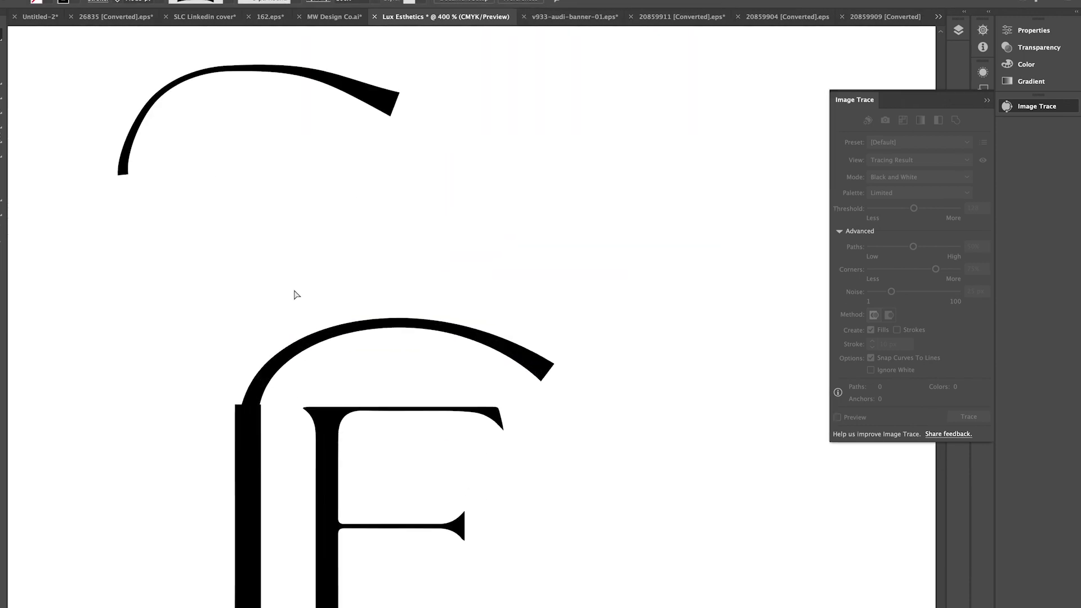
mouse_move(246, 420)
mouse_down()
mouse_move(252, 404)
mouse_move(249, 423)
mouse_up()
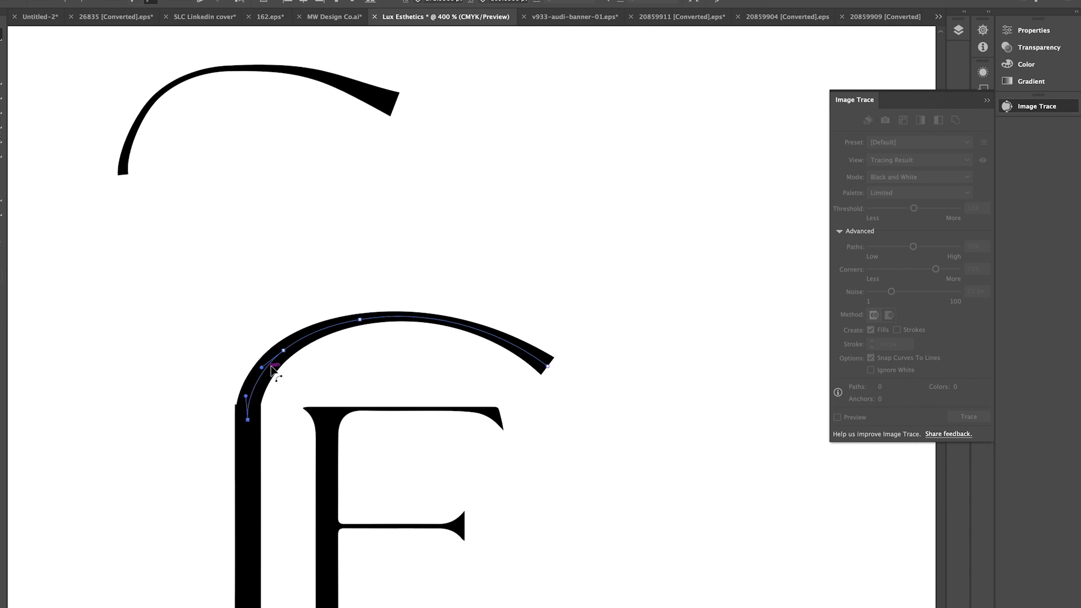
key(ctrl+shift+a)
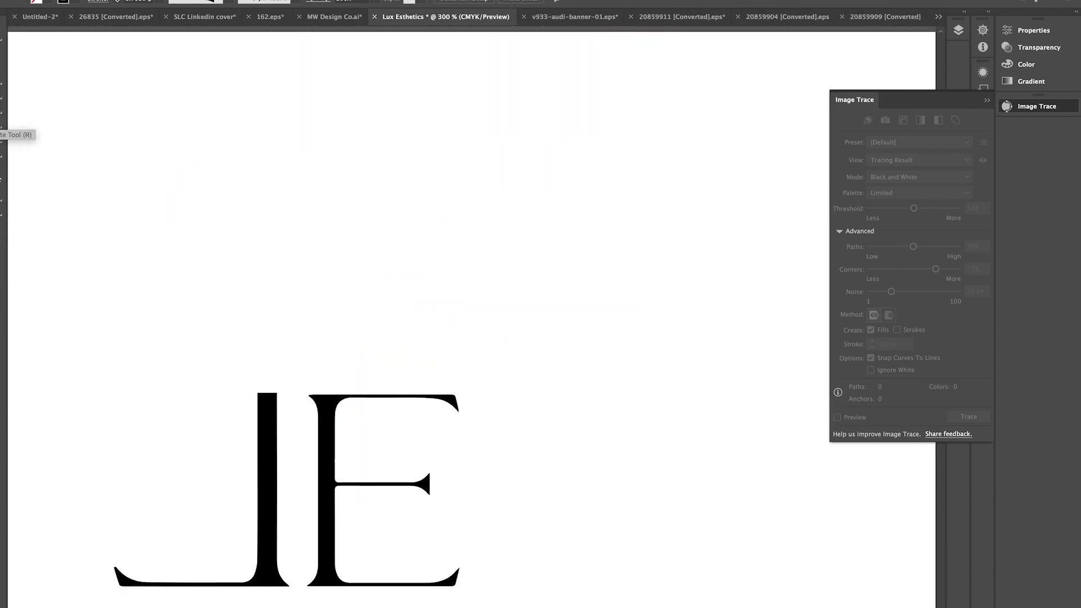
Step: Adjust the new path's end point and top-right curve with Direct Selection
drag(504, 420, 507, 419)
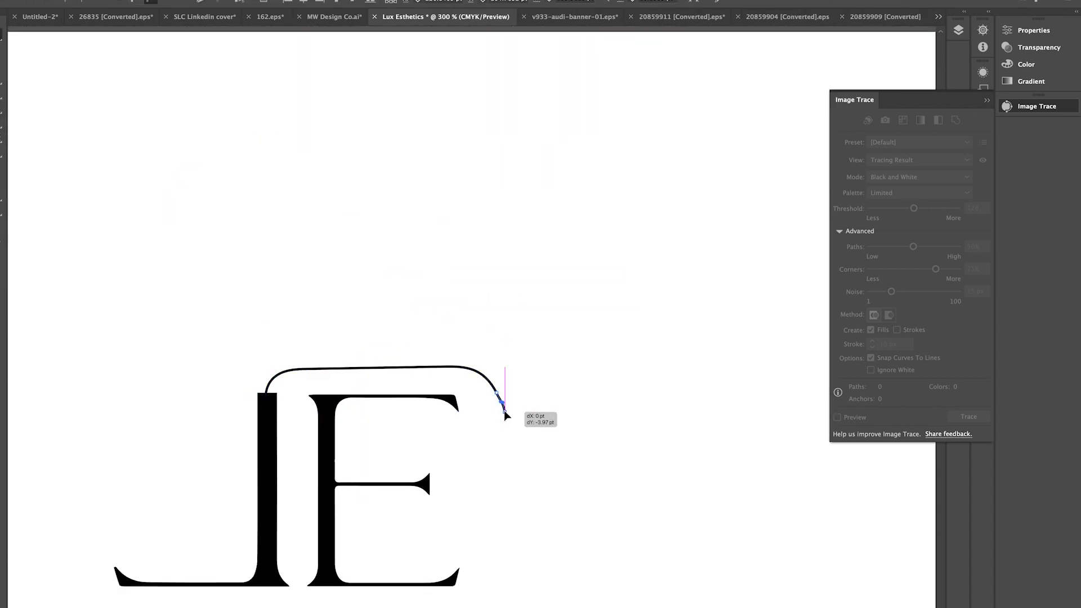
click(455, 369)
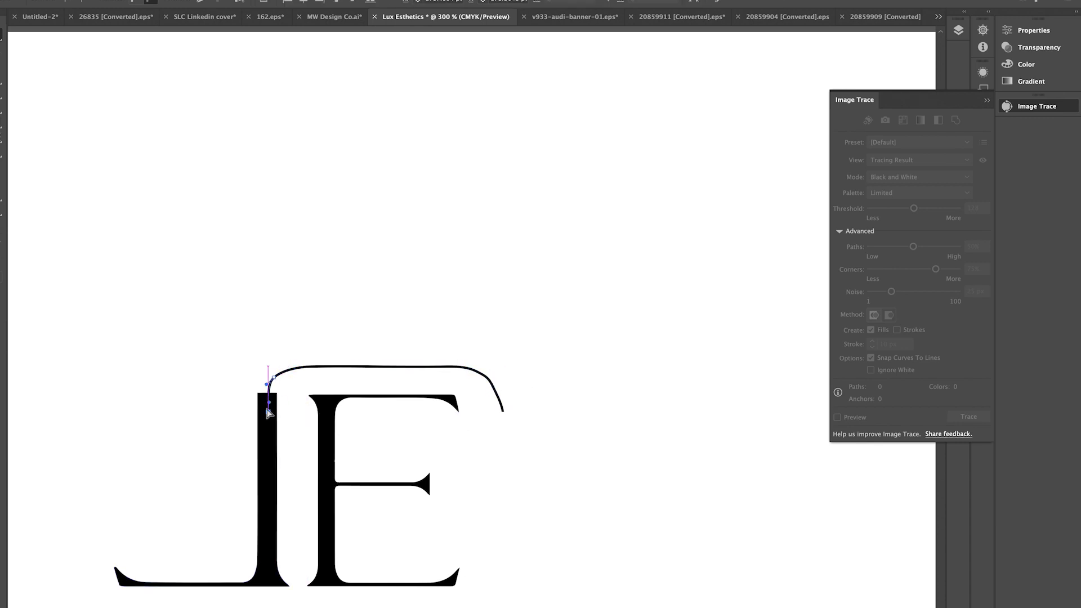
drag(472, 376, 471, 376)
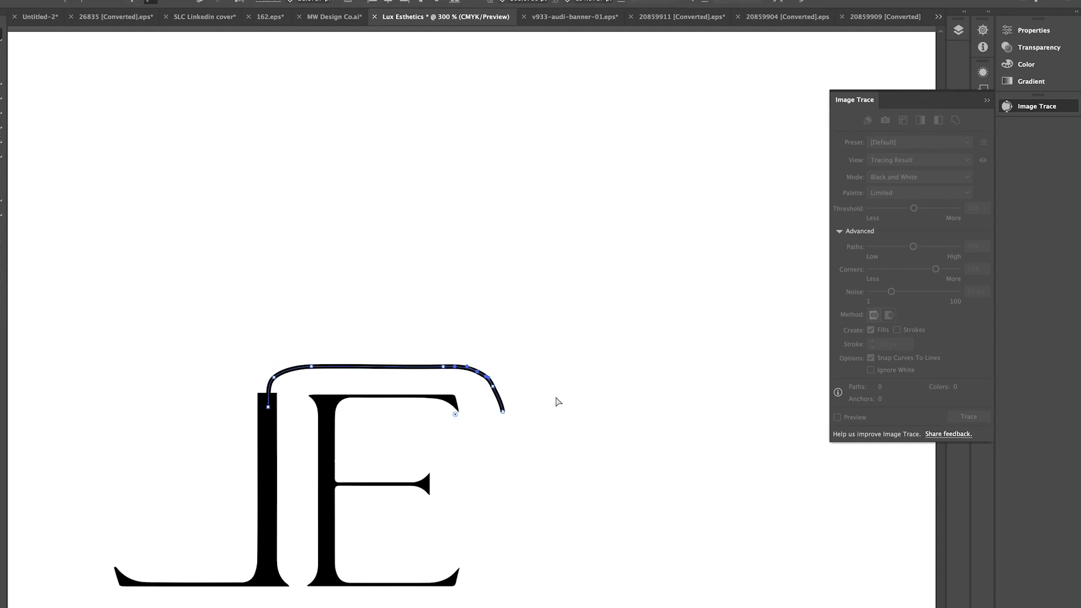
scroll(557, 402, up, 3)
Step: Taper the stroke with the Width tool, thin along the top and thickened at the left end
key(shift+w)
mouse_move(122, 429)
mouse_down()
mouse_move(103, 429)
mouse_move(149, 431)
mouse_up()
drag(730, 381, 739, 377)
drag(595, 324, 591, 316)
drag(244, 322, 146, 354)
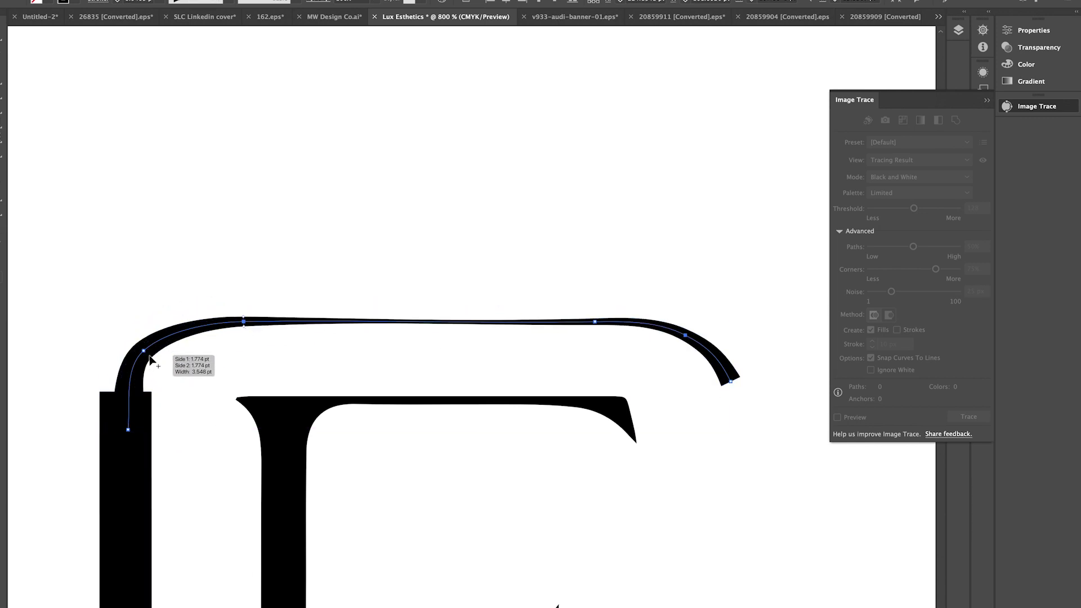
key(ctrl+0)
scroll(503, 342, up, 5)
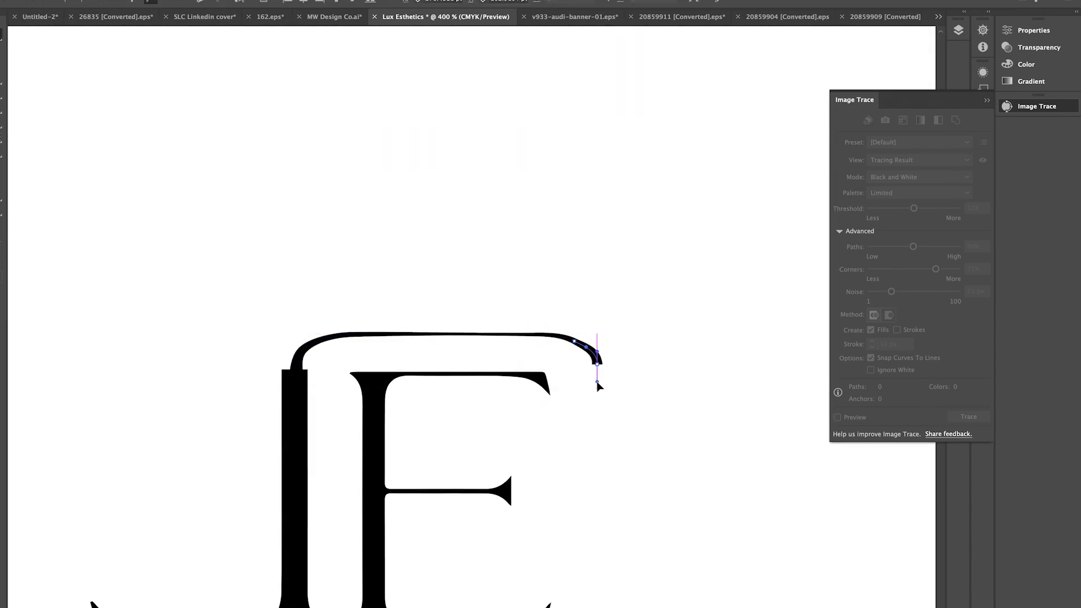
drag(570, 344, 604, 375)
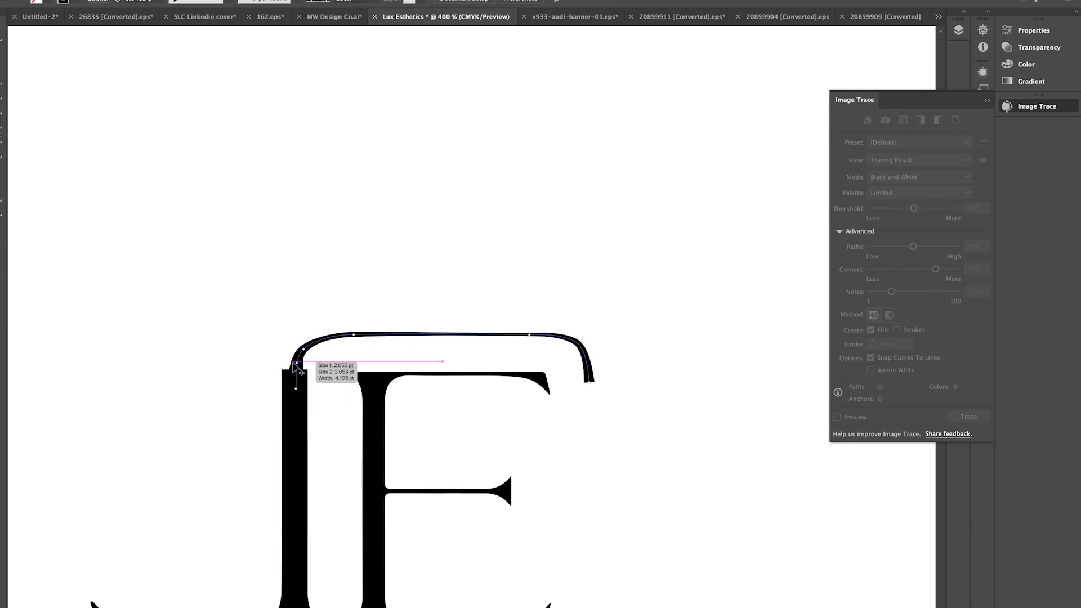
drag(297, 360, 310, 376)
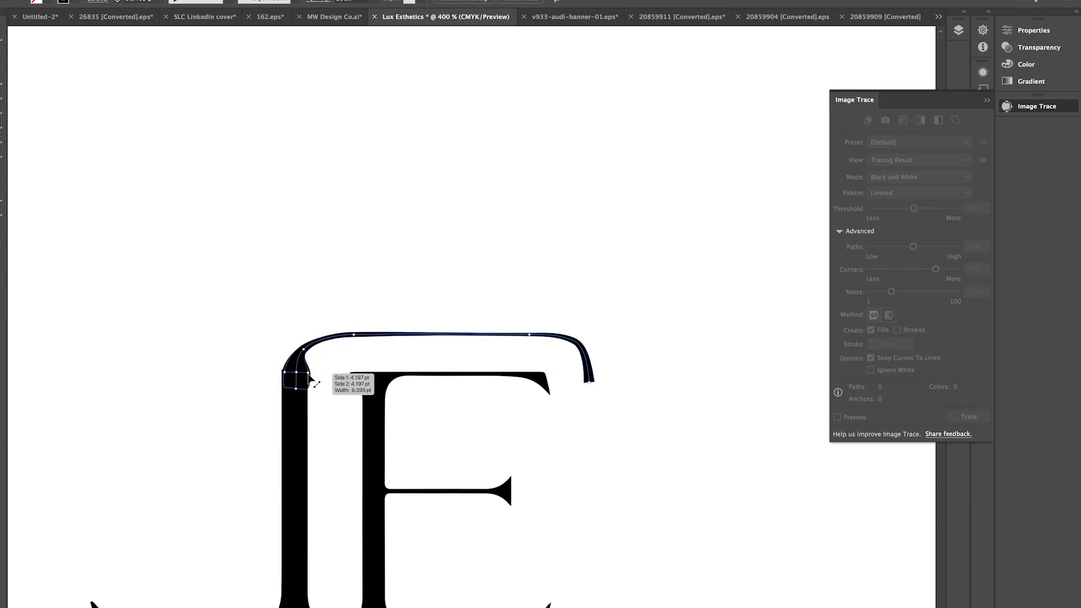
Step: Refine the stroke's bottom anchor so the swash merges smoothly into the L stem
key(ctrl+plus)
key(a)
drag(131, 394, 129, 429)
key(shift+w)
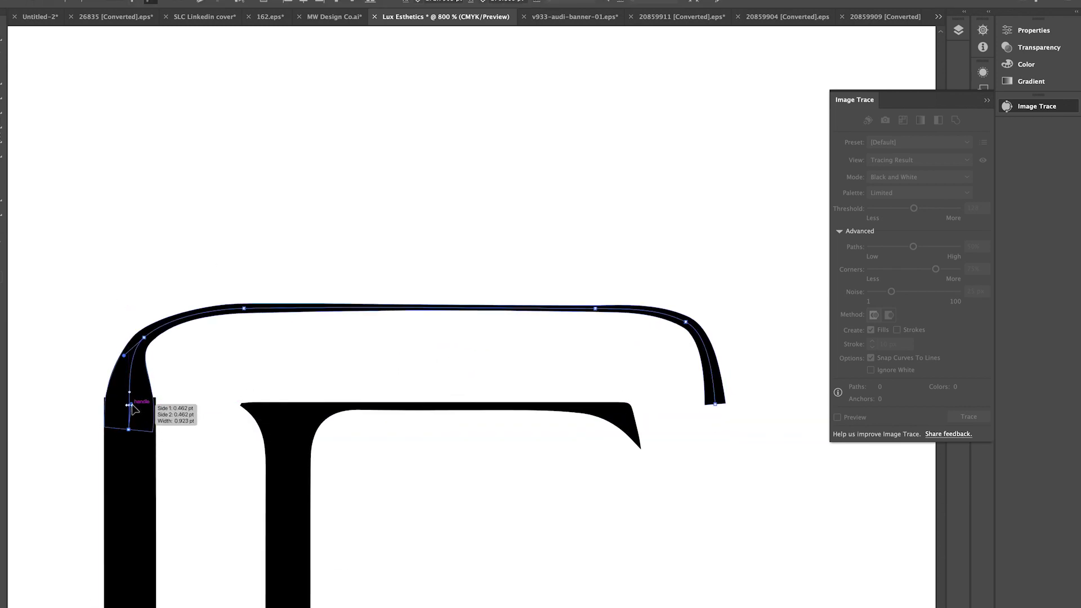
key(a)
drag(129, 429, 131, 419)
key(ctrl+minus)
key(ctrl+minus)
key(ctrl+minus)
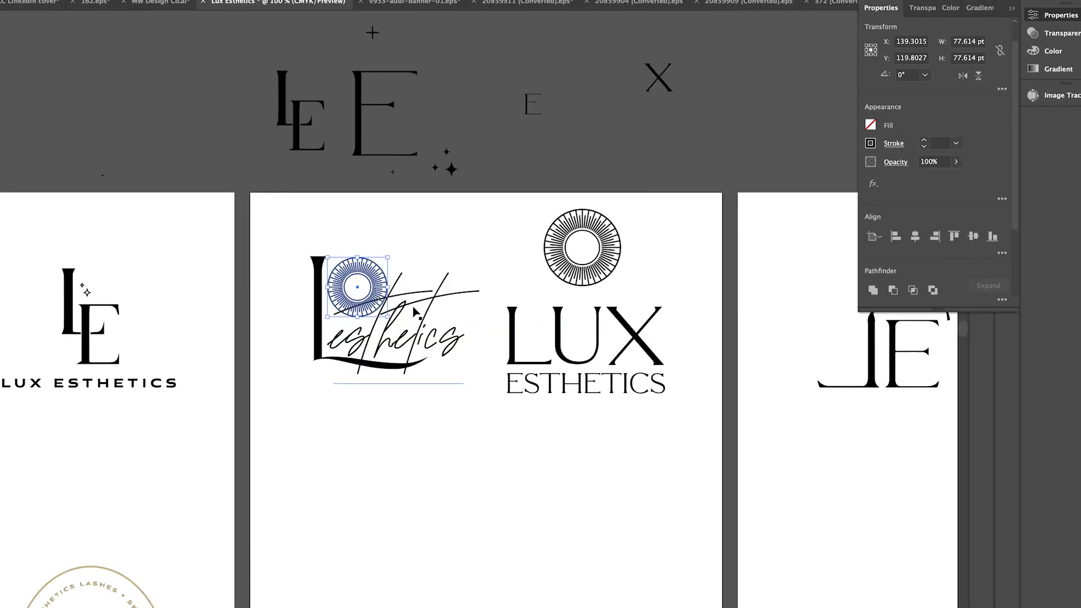
Step: Select and inspect the Lesthetics script logo
click(445, 354)
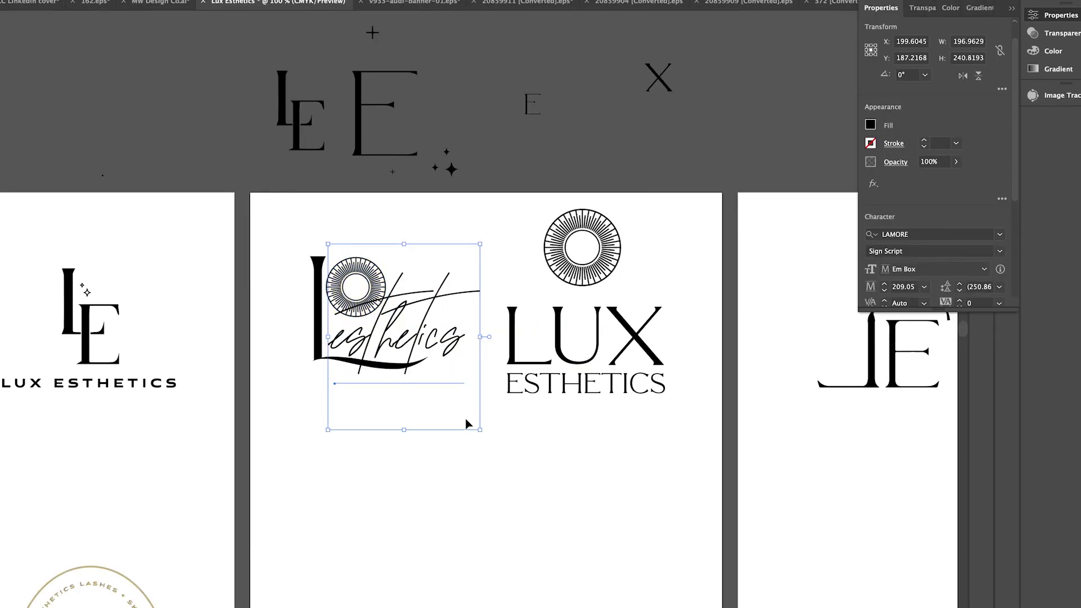
click(467, 469)
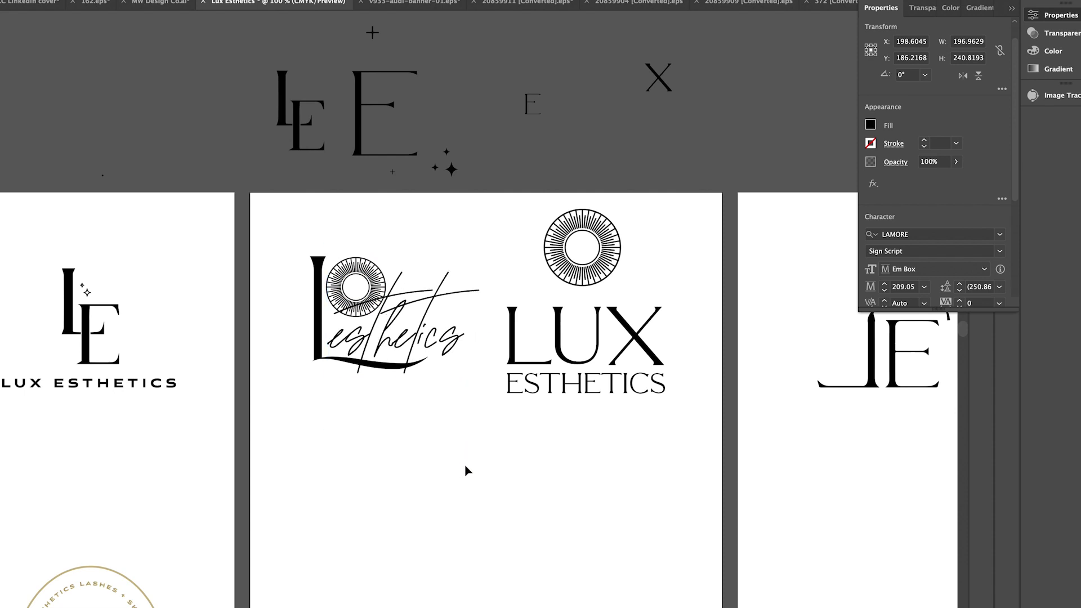
scroll(465, 455, right, 3)
click(339, 345)
click(396, 472)
scroll(397, 472, right, 1)
scroll(397, 472, right, 3)
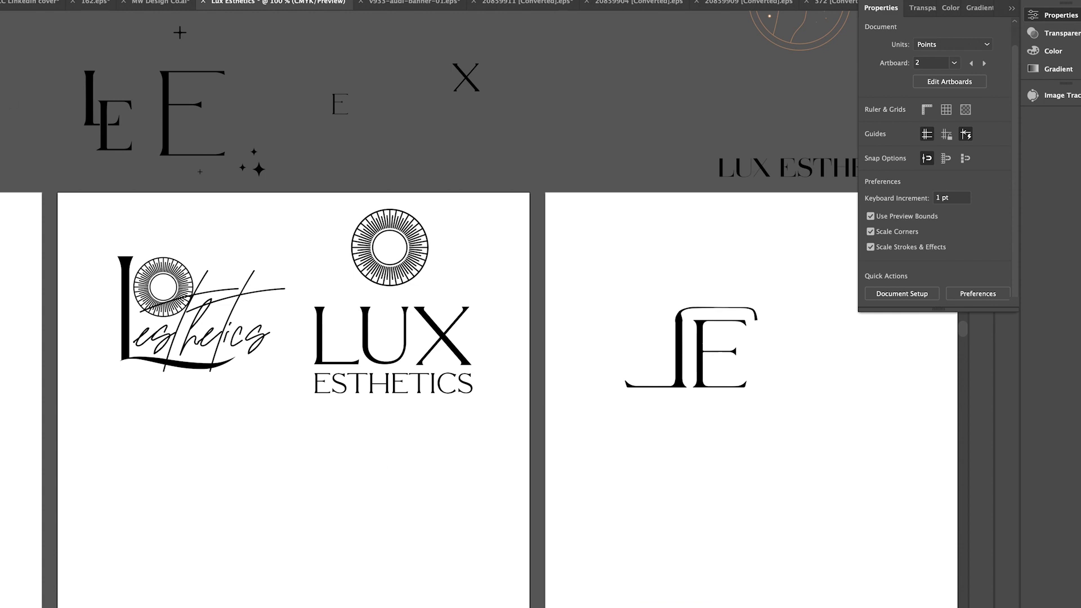
Step: Add a text object reading 'Est' below LUX ESTHETICS and move the script E left and down
key(t)
click(302, 488)
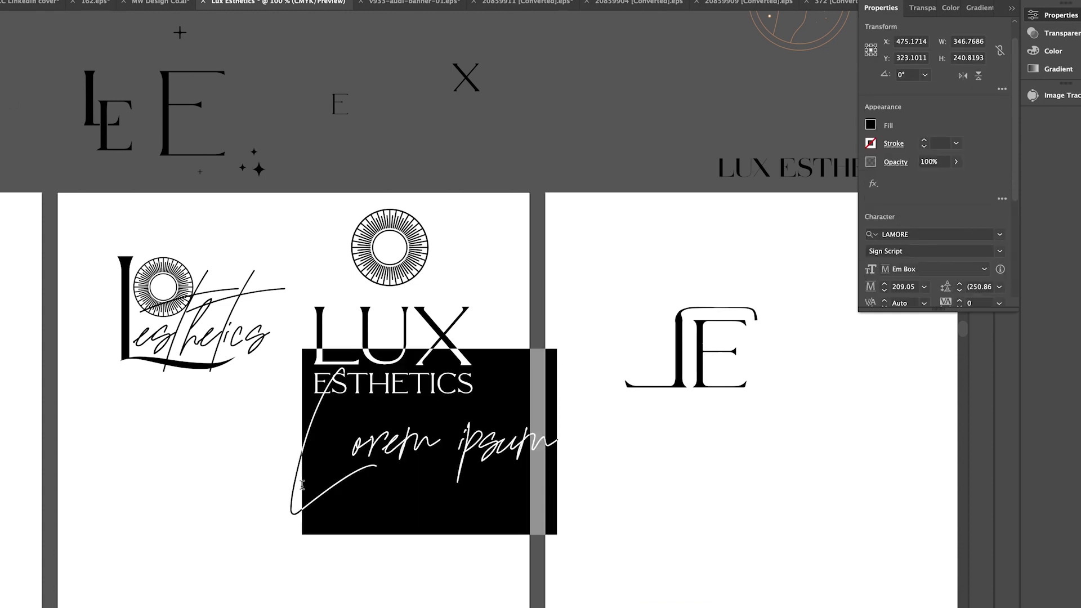
text(Est)
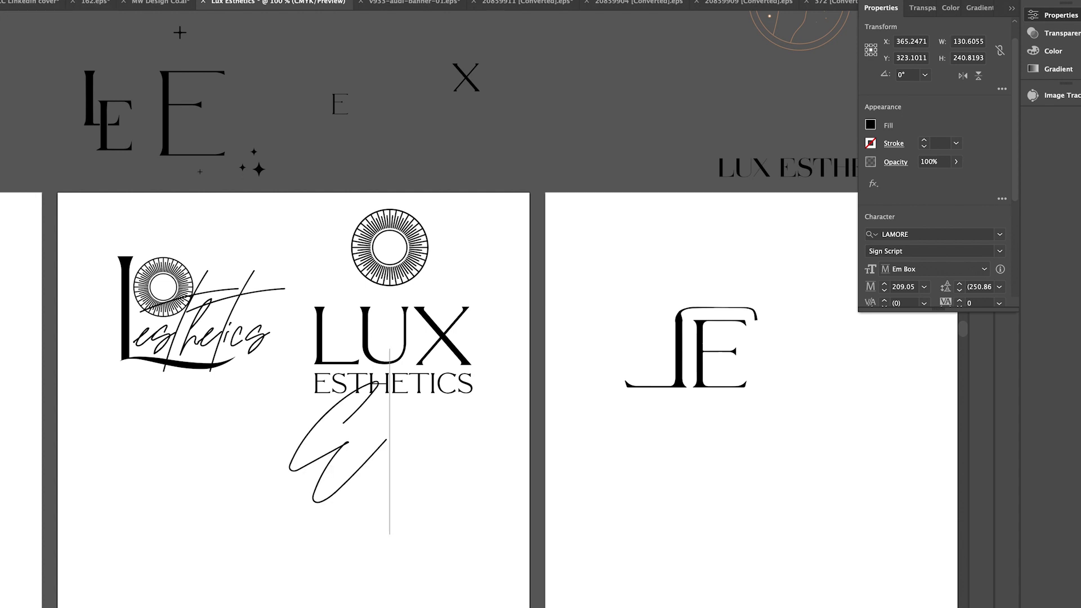
drag(333, 465, 269, 520)
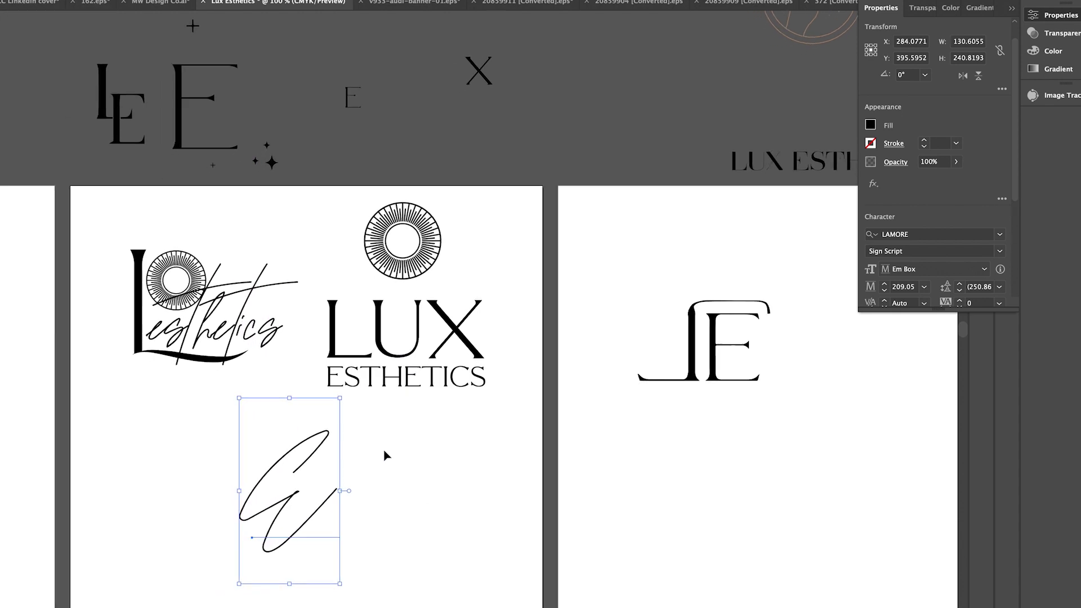
Step: Copy the L from the Lesthetics logo beside the script E and overlap the E onto it
scroll(321, 391, down, 5)
scroll(321, 391, left, 1)
drag(167, 161, 250, 337)
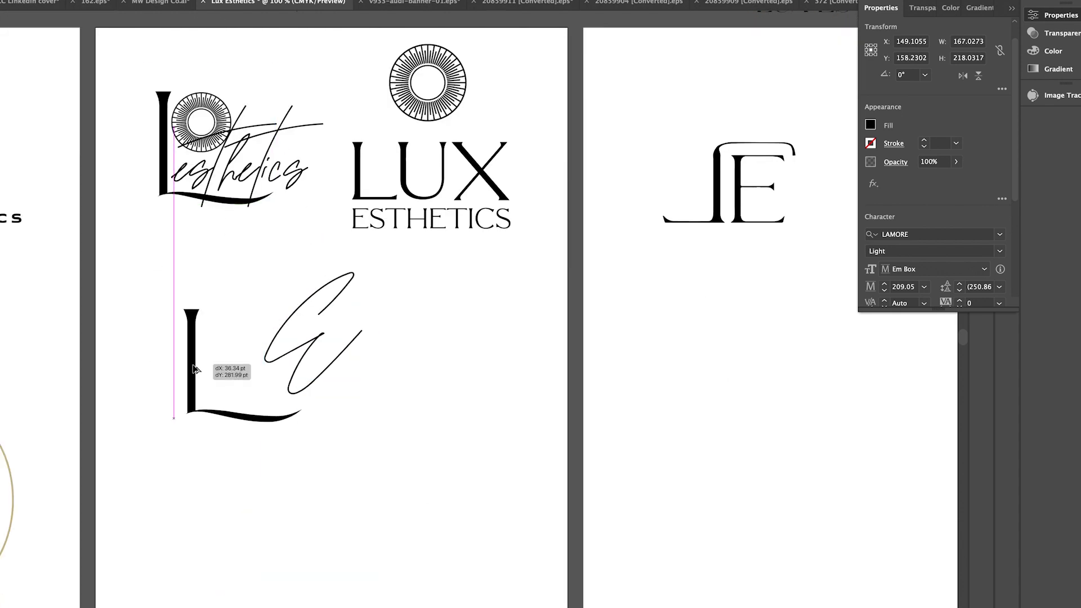
drag(314, 346, 257, 354)
click(487, 349)
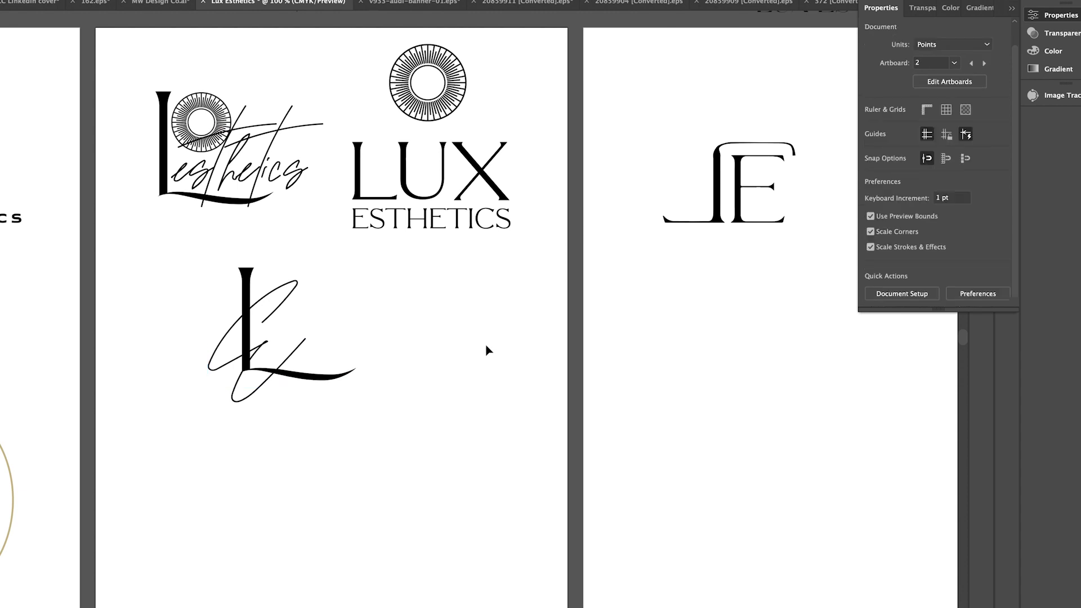
scroll(487, 349, up, 3)
scroll(487, 349, up, 2)
scroll(487, 349, right, 3)
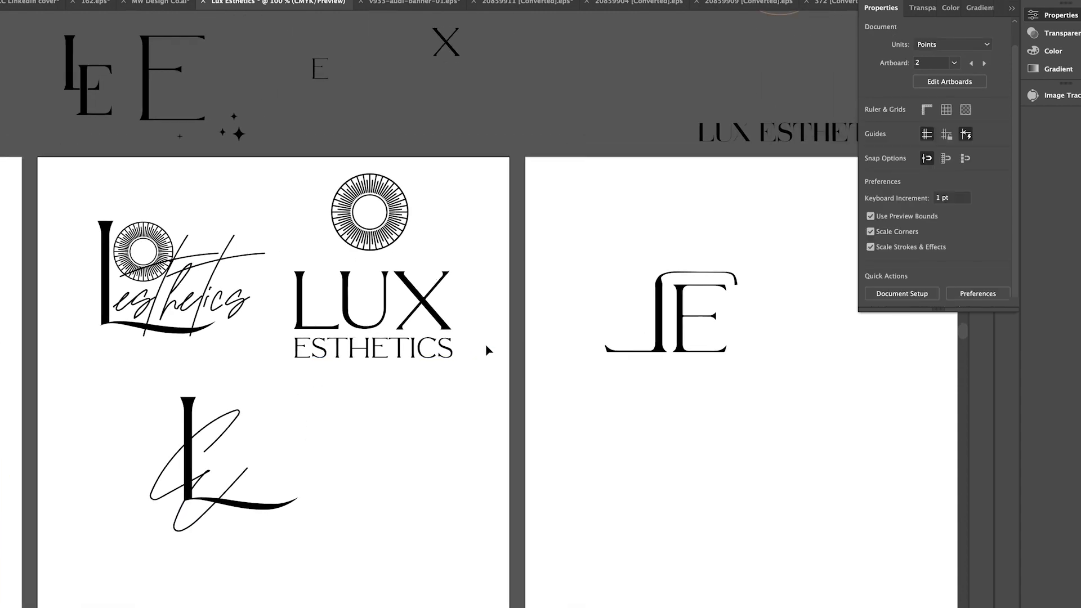
Step: Duplicate the sunburst circle beside the L, shrink it and nudge it into place
click(401, 226)
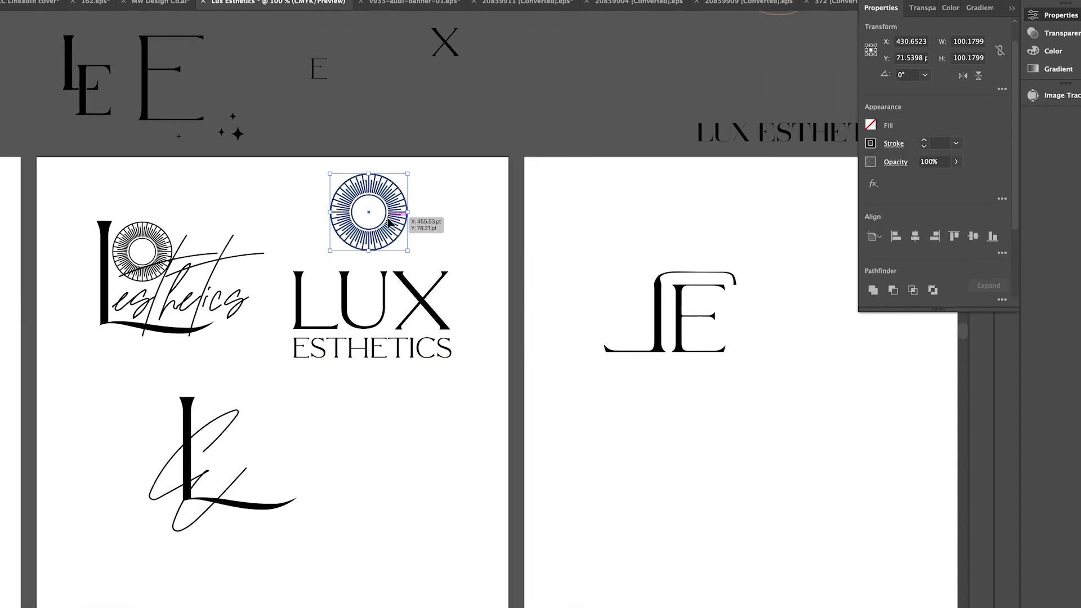
drag(388, 221, 227, 429)
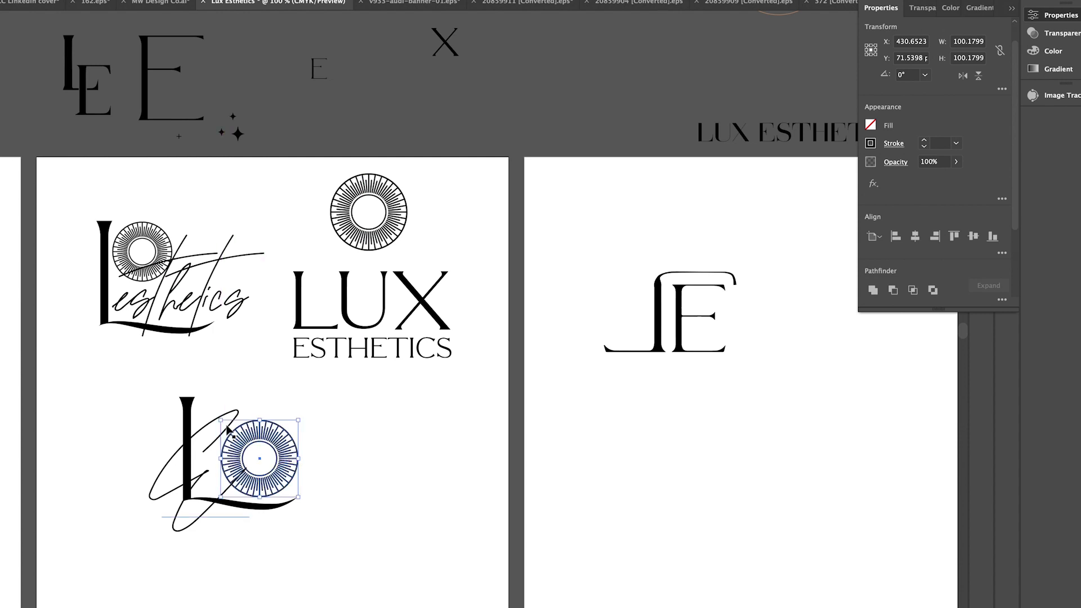
drag(221, 420, 230, 428)
drag(280, 473, 274, 476)
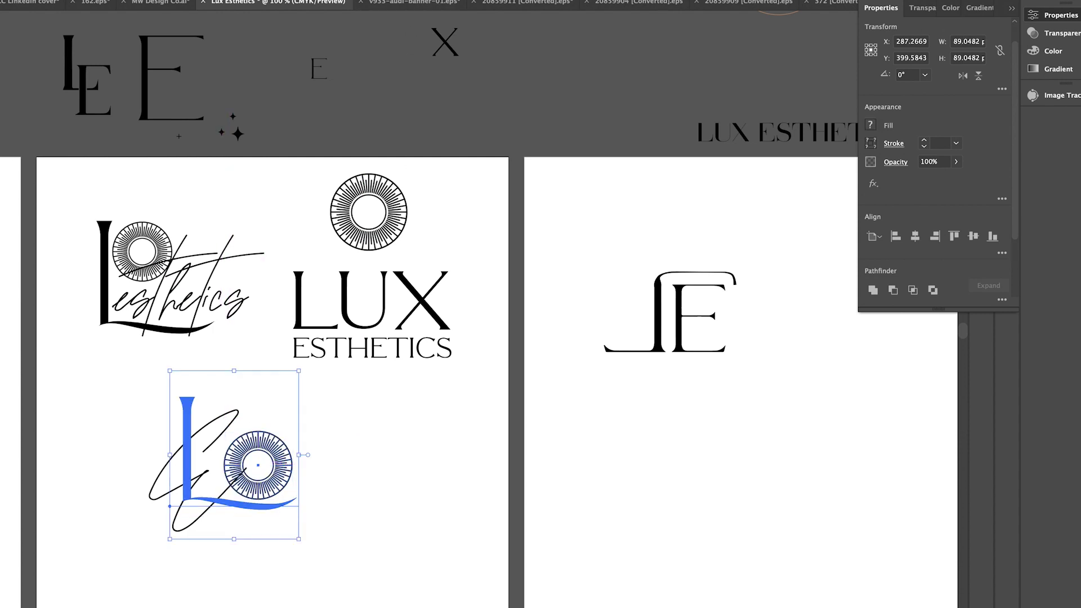
key(shift+Right)
click(425, 509)
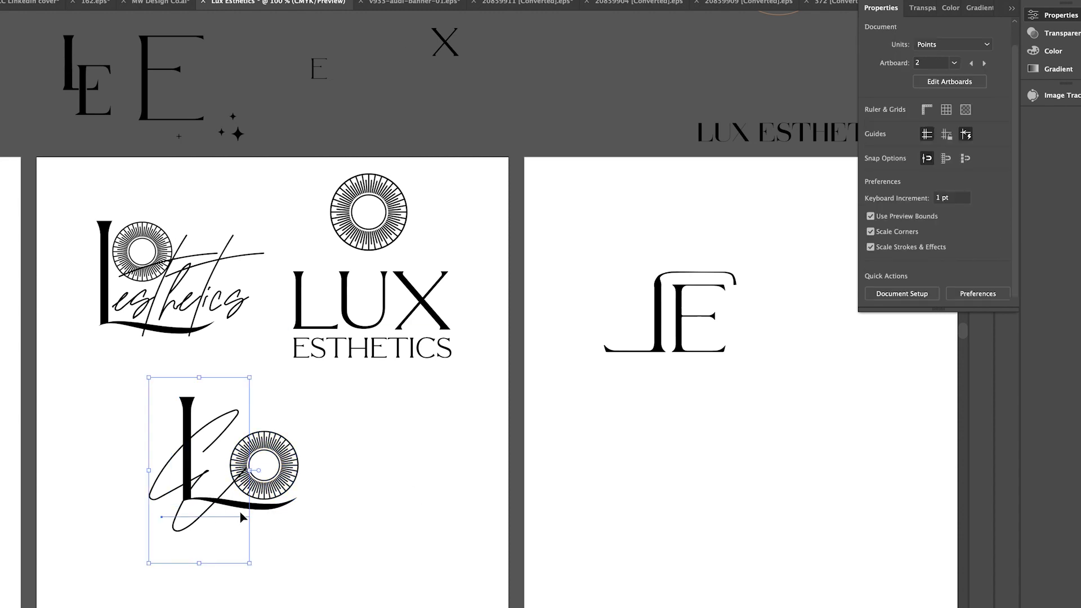
mouse_move(242, 517)
mouse_down()
mouse_move(206, 454)
mouse_move(207, 433)
mouse_up()
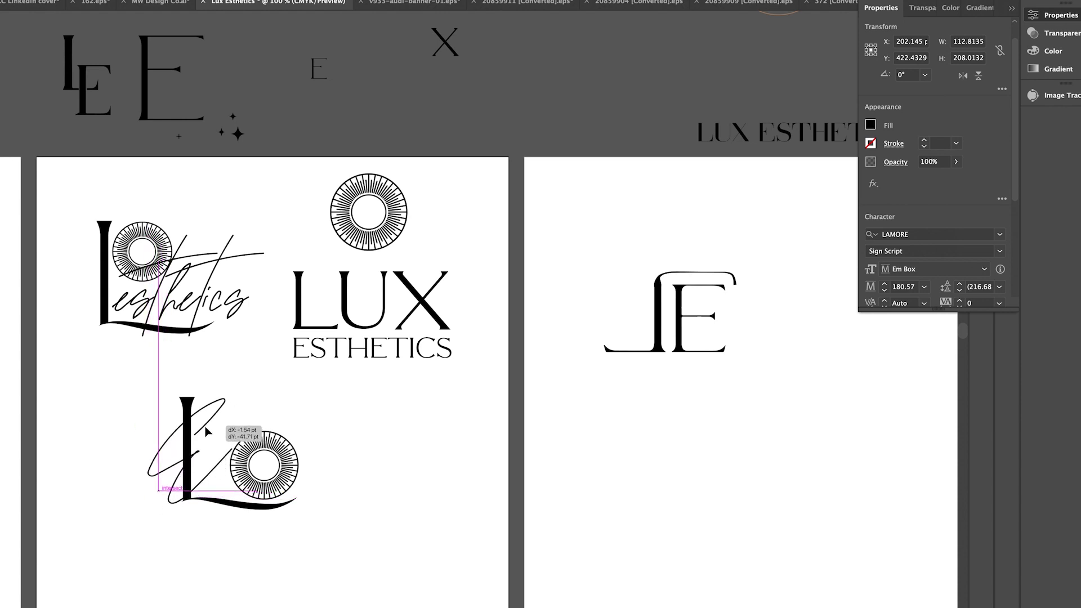
drag(298, 463, 276, 467)
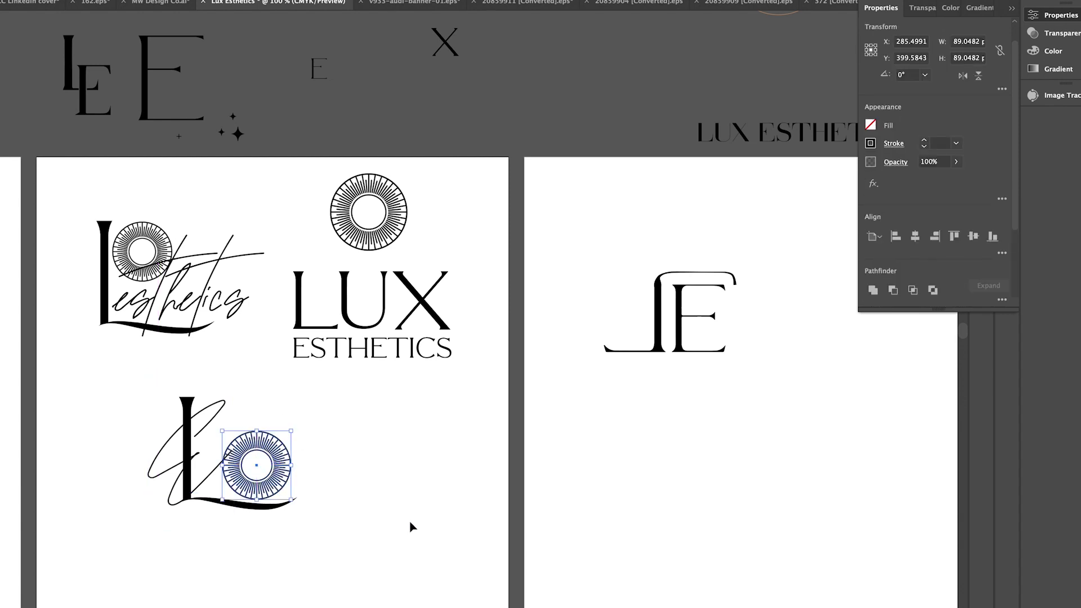
click(409, 573)
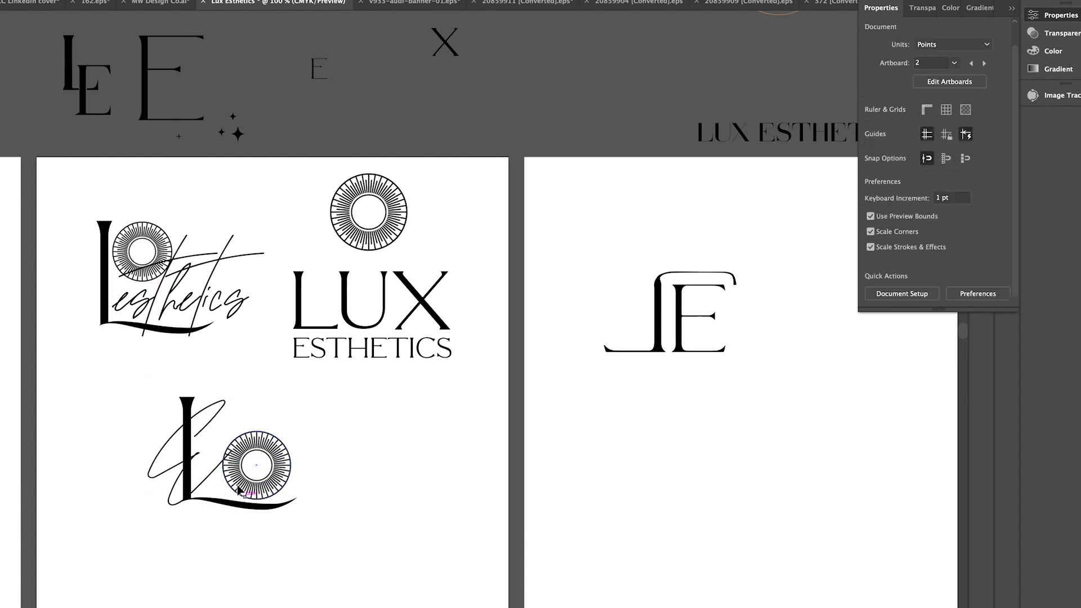
Step: Retype the script letter as 'e', enlarge it and move it onto the L
click(209, 478)
double_click(208, 477)
text(e)
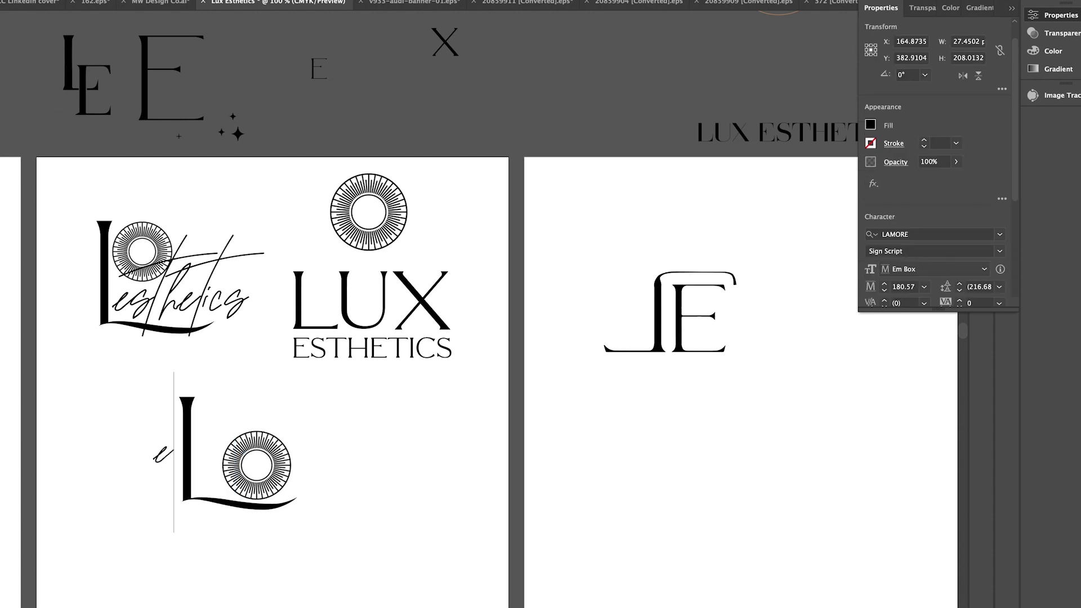
drag(178, 370, 179, 186)
mouse_move(182, 368)
mouse_down()
mouse_move(186, 494)
mouse_move(220, 488)
mouse_up()
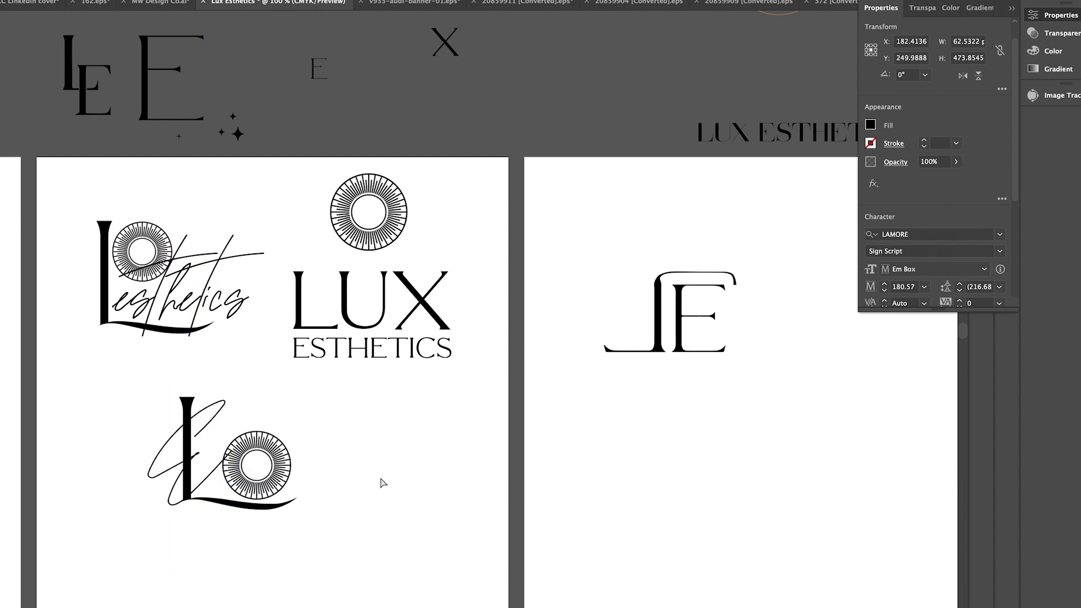
click(326, 479)
click(227, 451)
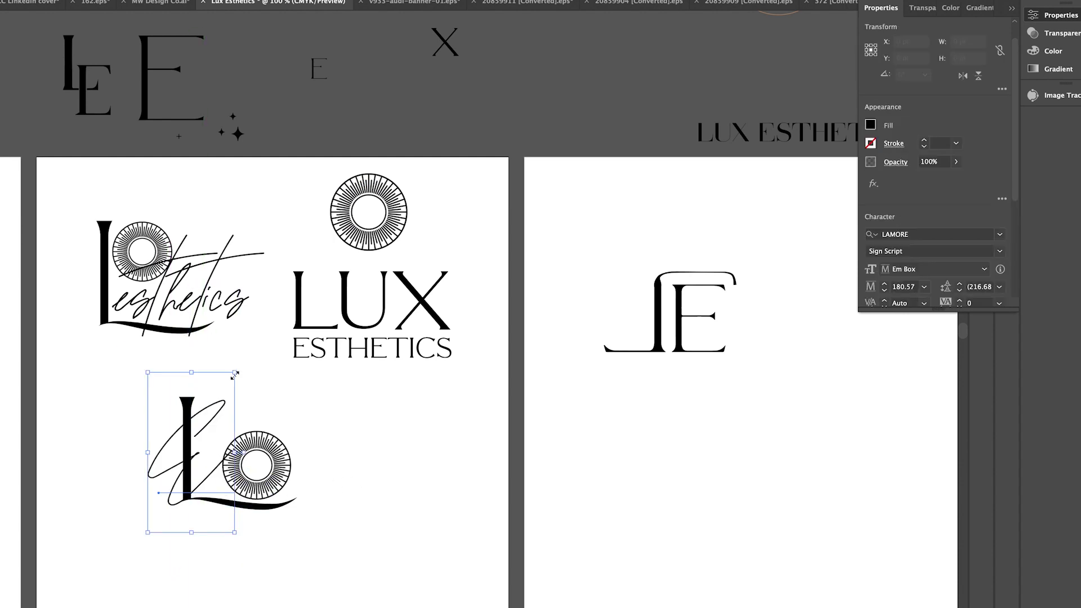
click(273, 401)
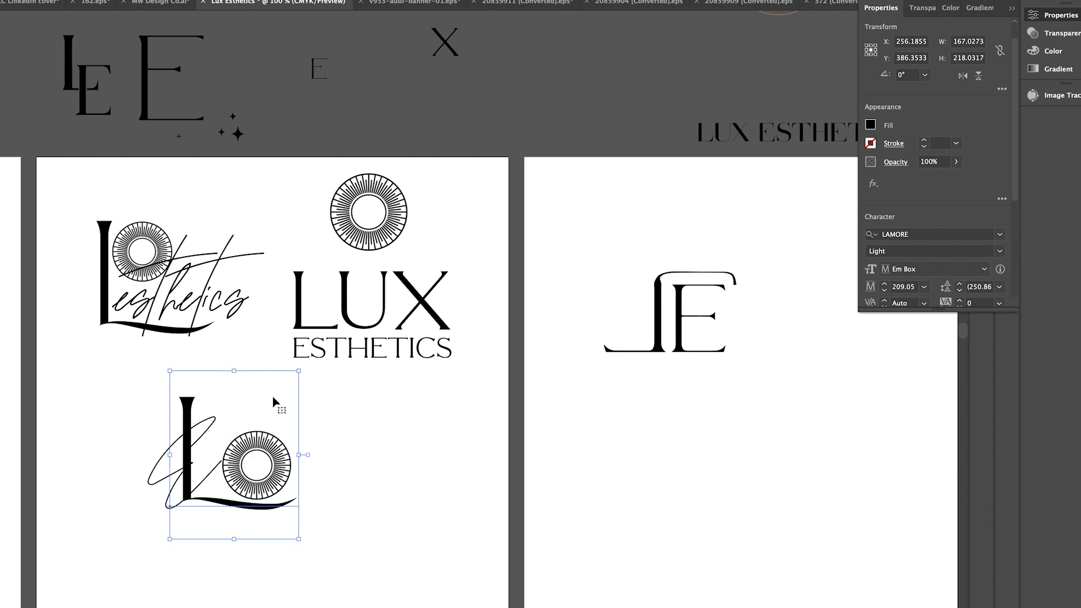
click(273, 401)
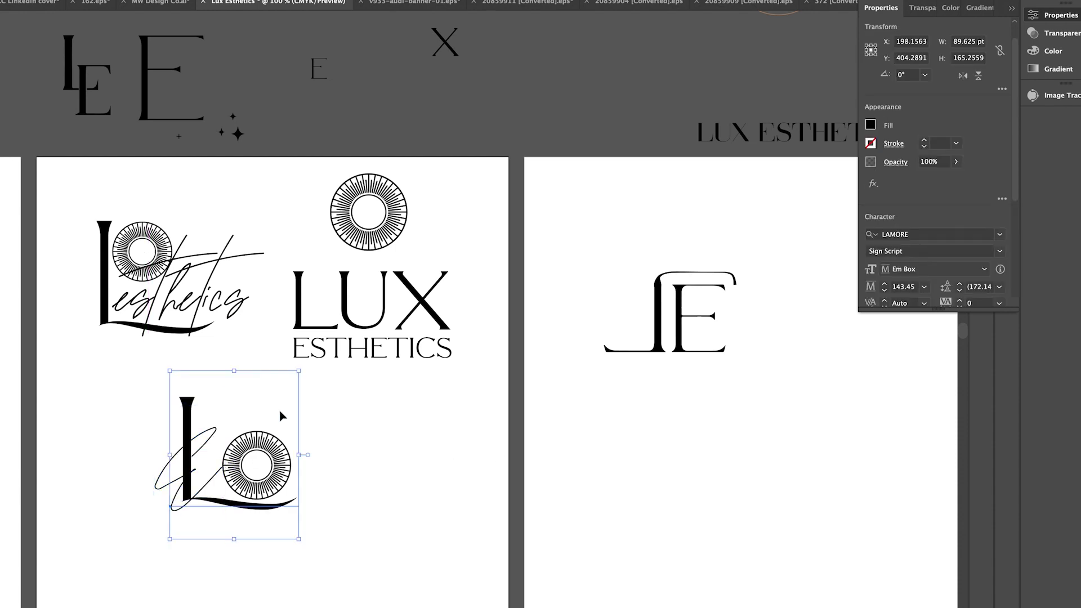
click(316, 405)
key(ctrl+minus)
Step: Position the serif E beside the L and shift the sunburst circle to the lower right
drag(301, 501, 315, 479)
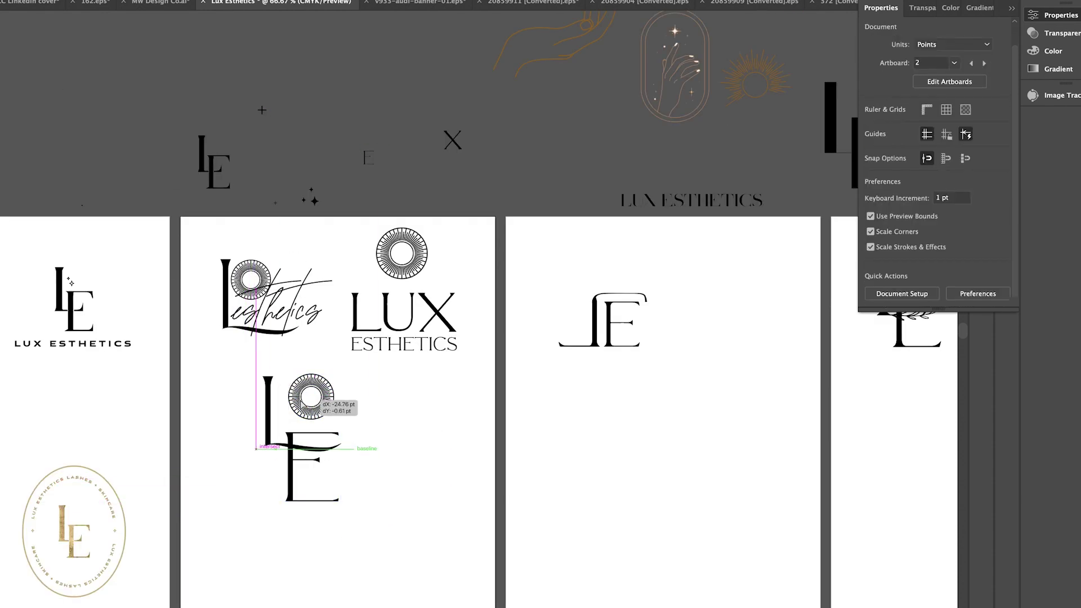
click(328, 384)
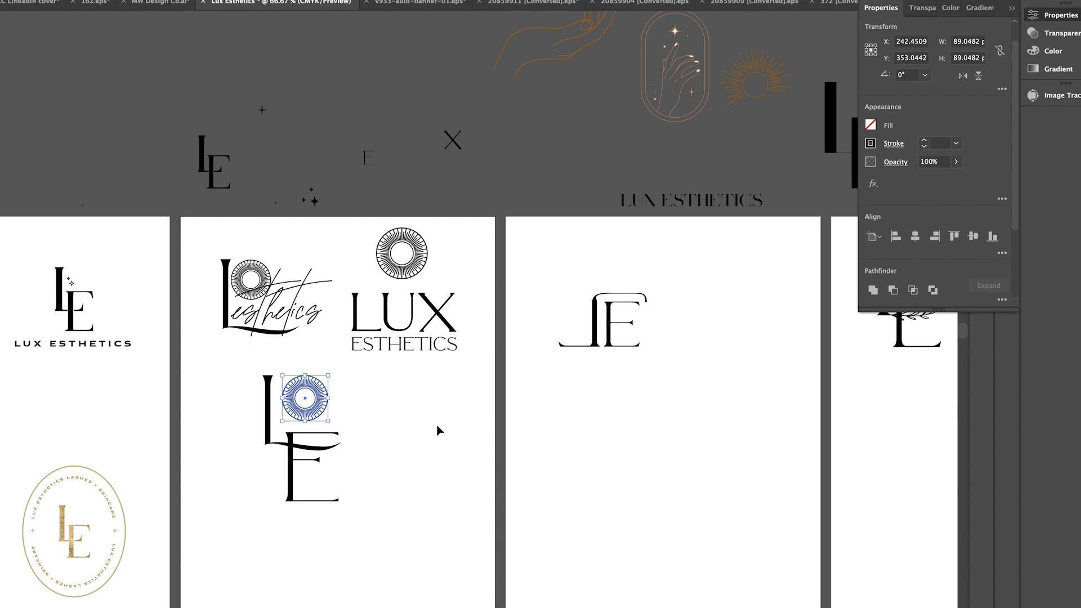
scroll(438, 431, up, 2)
scroll(428, 426, left, 2)
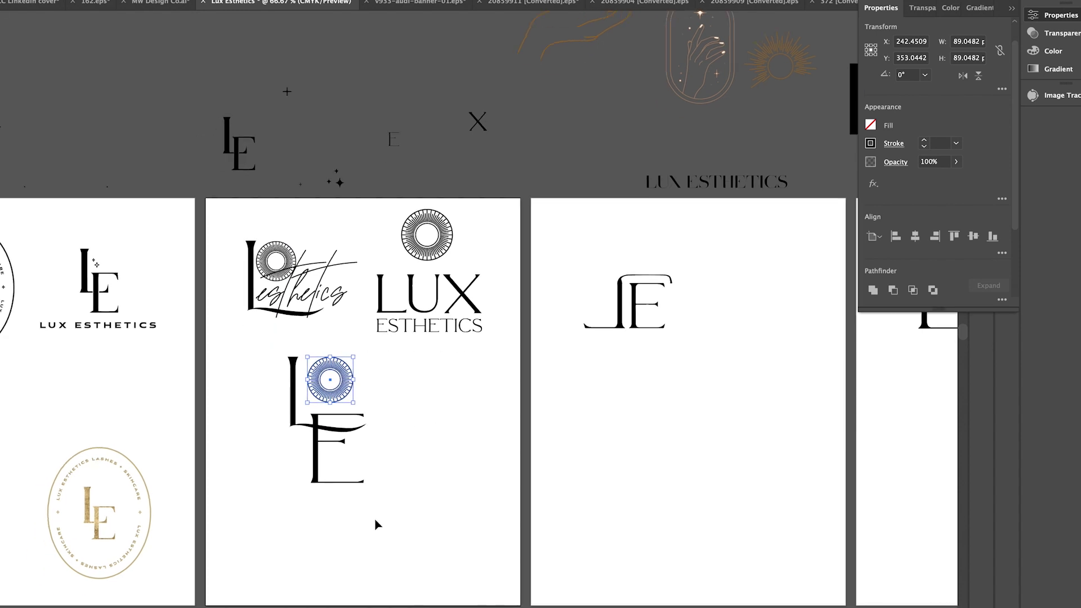
drag(330, 379, 457, 436)
drag(315, 456, 308, 395)
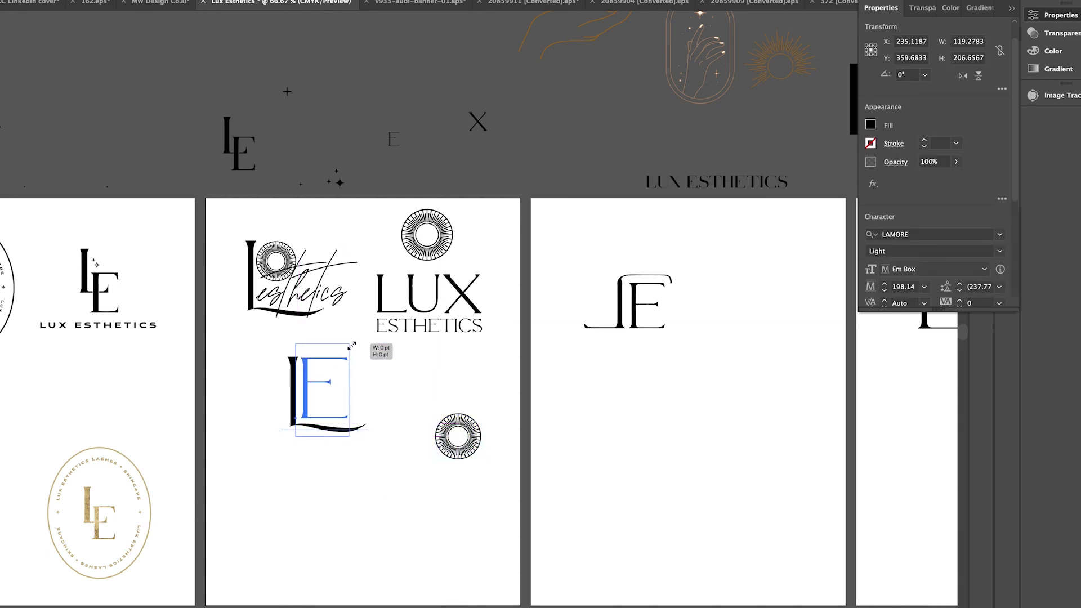
click(457, 436)
mouse_move(458, 437)
mouse_down()
mouse_move(361, 416)
mouse_move(369, 428)
mouse_move(364, 391)
mouse_up()
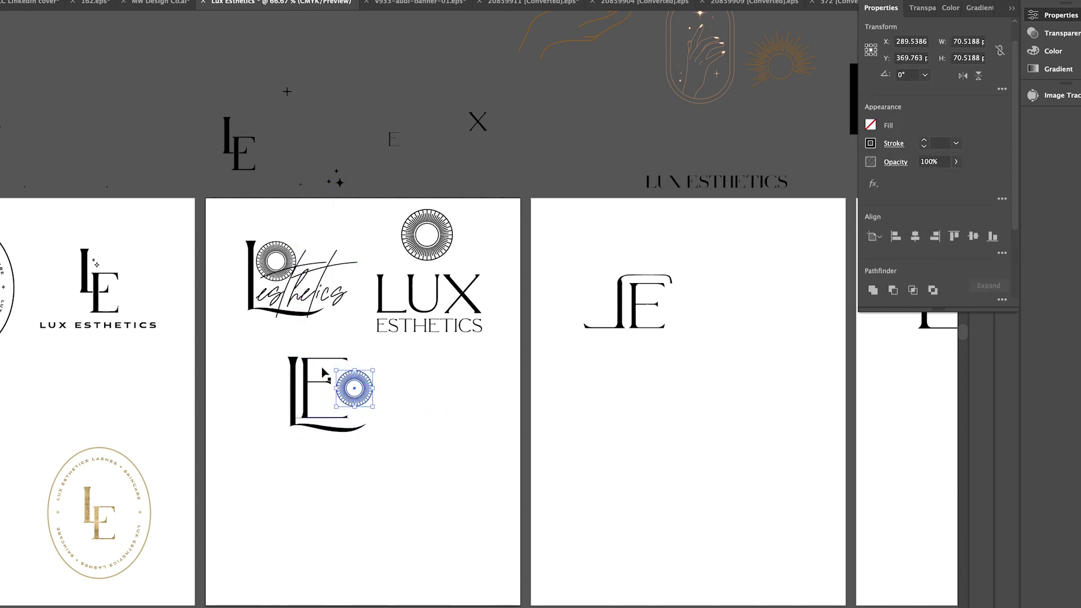
mouse_move(317, 382)
mouse_down()
mouse_move(453, 392)
mouse_move(293, 437)
mouse_up()
drag(452, 390, 438, 464)
Step: Swap the L for an alternate glyph and move it against the E
click(293, 389)
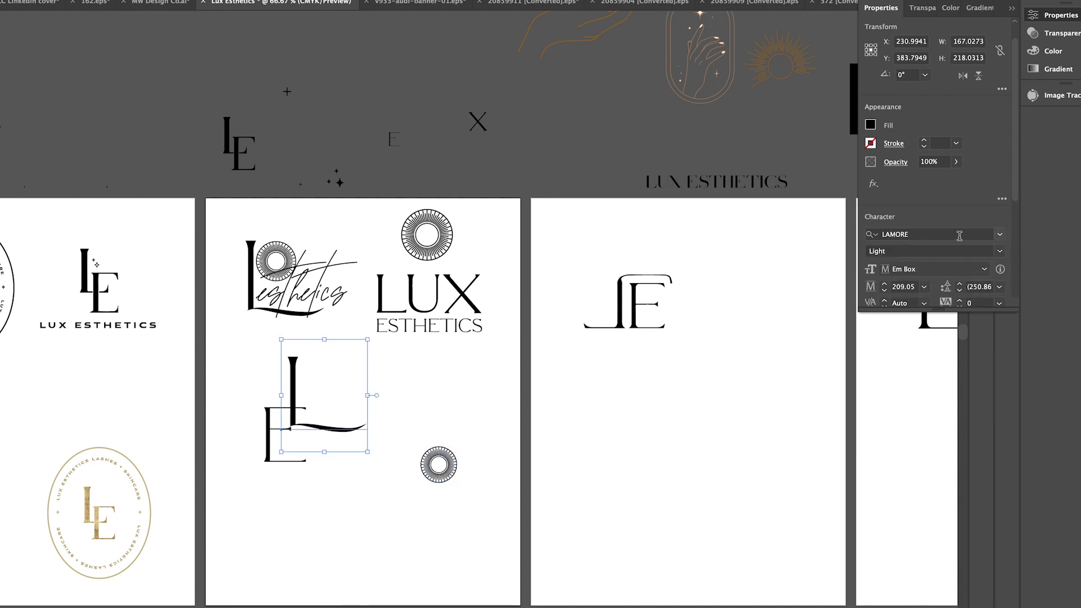
double_click(293, 389)
click(385, 467)
key(Escape)
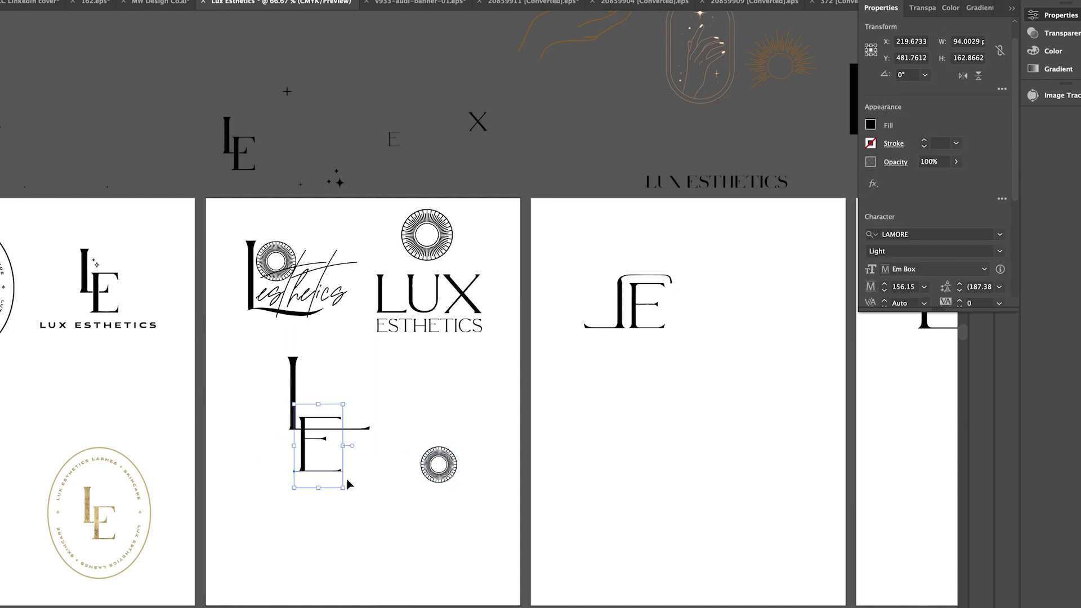
click(280, 394)
scroll(380, 395, right, 2)
drag(242, 435, 251, 478)
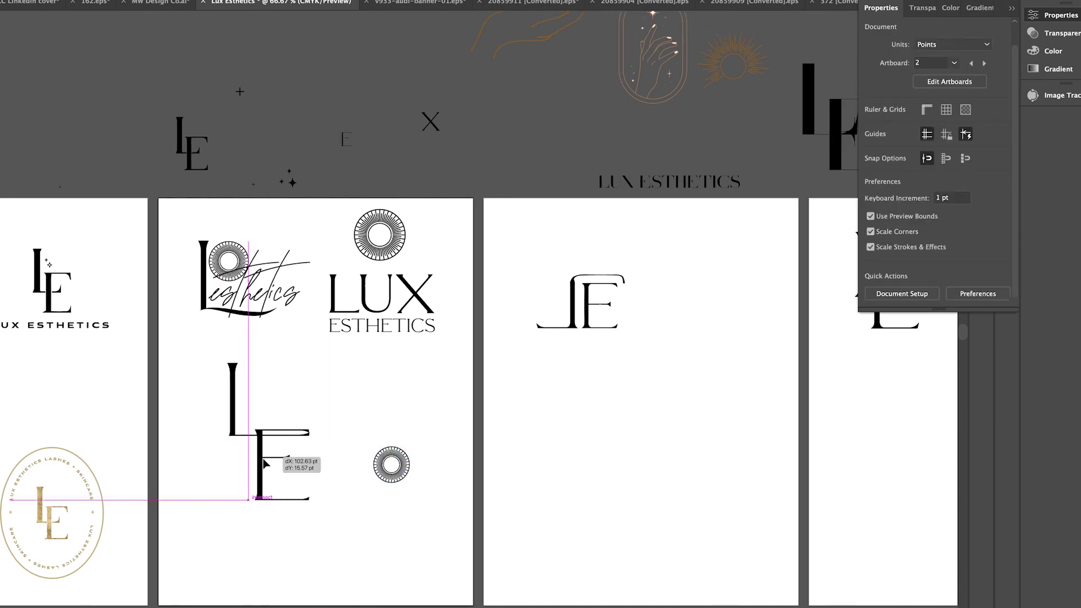
Step: Try the sunburst circle over the L's top, then move it aside to the right
drag(391, 464, 272, 424)
drag(284, 479, 284, 501)
click(284, 417)
drag(295, 411, 298, 424)
click(309, 432)
scroll(331, 430, right, 5)
scroll(330, 429, left, 3)
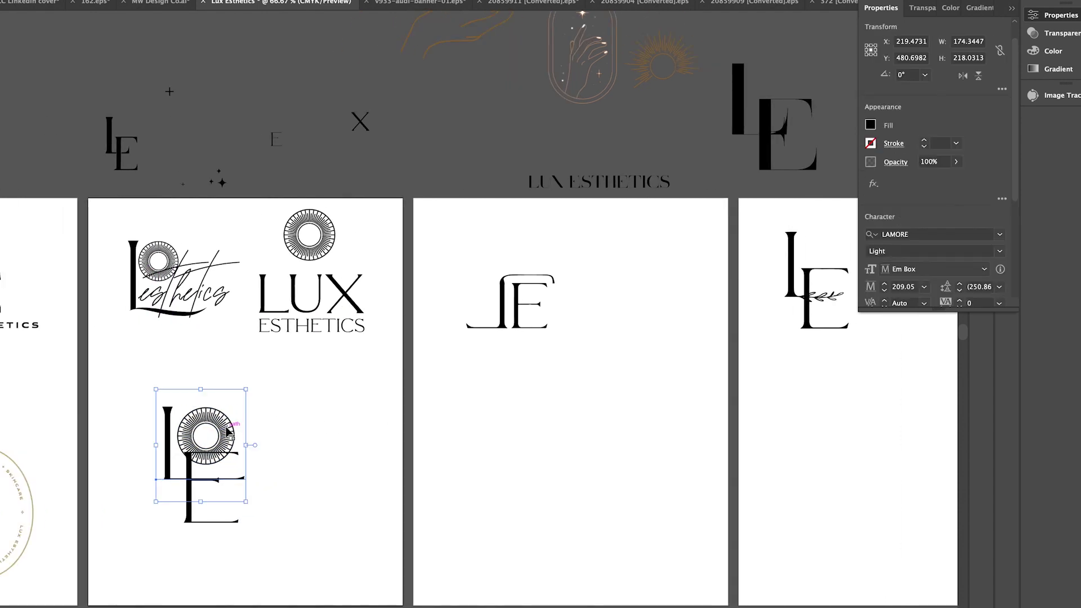
drag(225, 428, 374, 437)
click(192, 496)
click(288, 516)
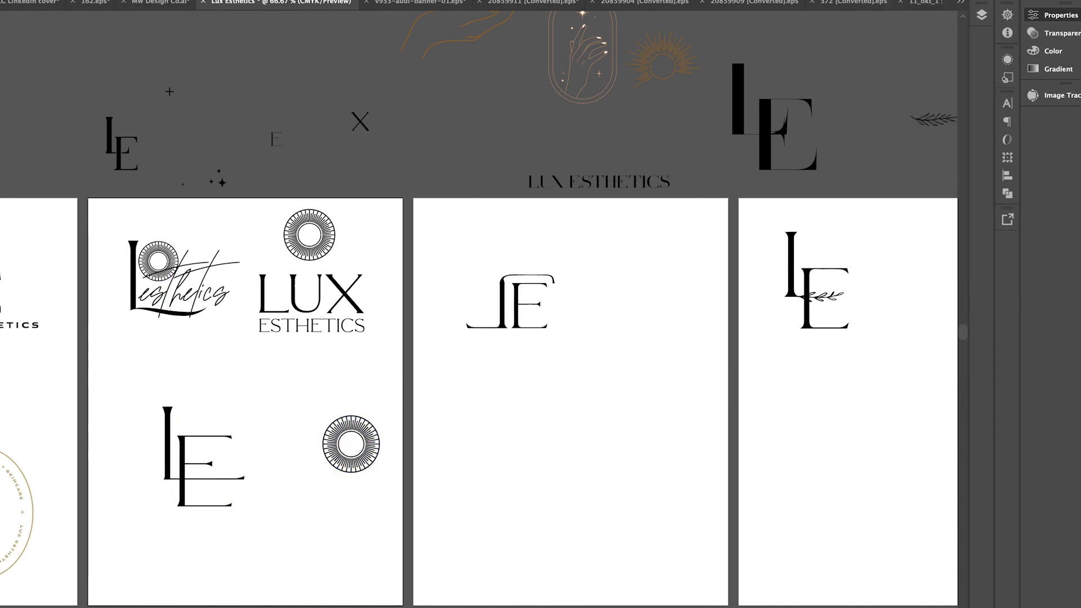
Step: Mirror the L horizontally and nudge the E left toward it
click(168, 456)
right_click(168, 456)
key(Return)
scroll(144, 491, down, 4)
double_click(163, 394)
click(157, 410)
click(190, 394)
click(302, 458)
scroll(295, 461, left, 3)
drag(252, 404, 248, 403)
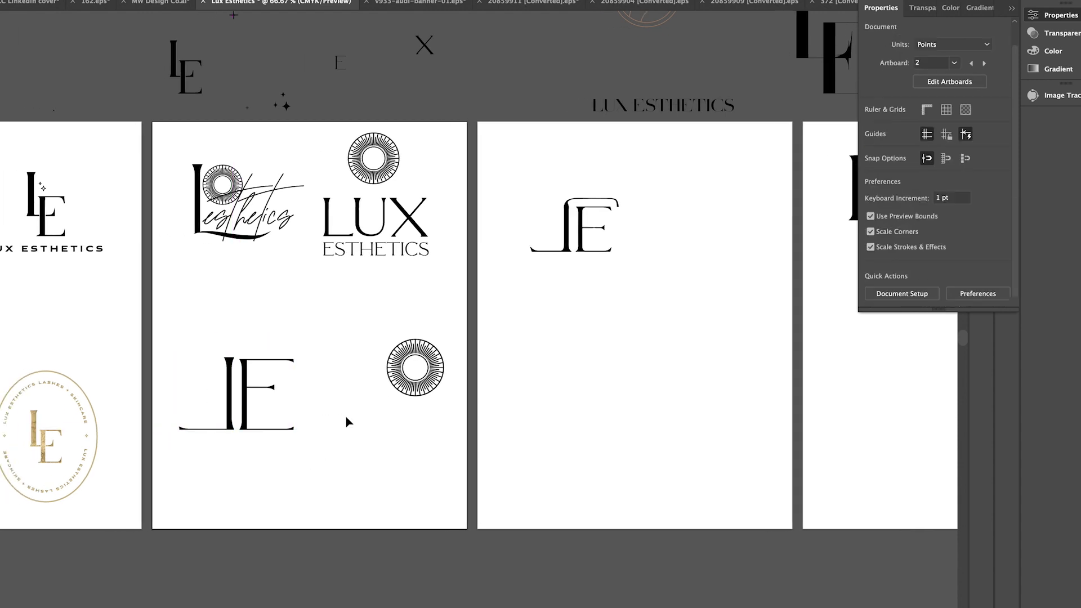
Step: Place the sunburst circle over the LE mark and enlarge it
drag(415, 368, 234, 359)
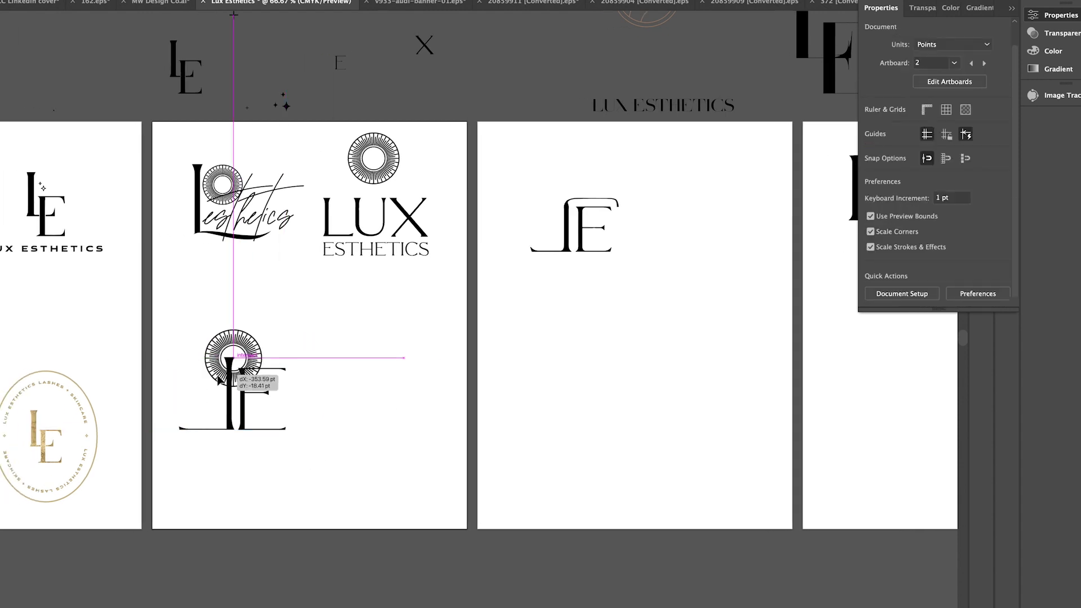
key(ctrl+equal)
drag(140, 347, 136, 353)
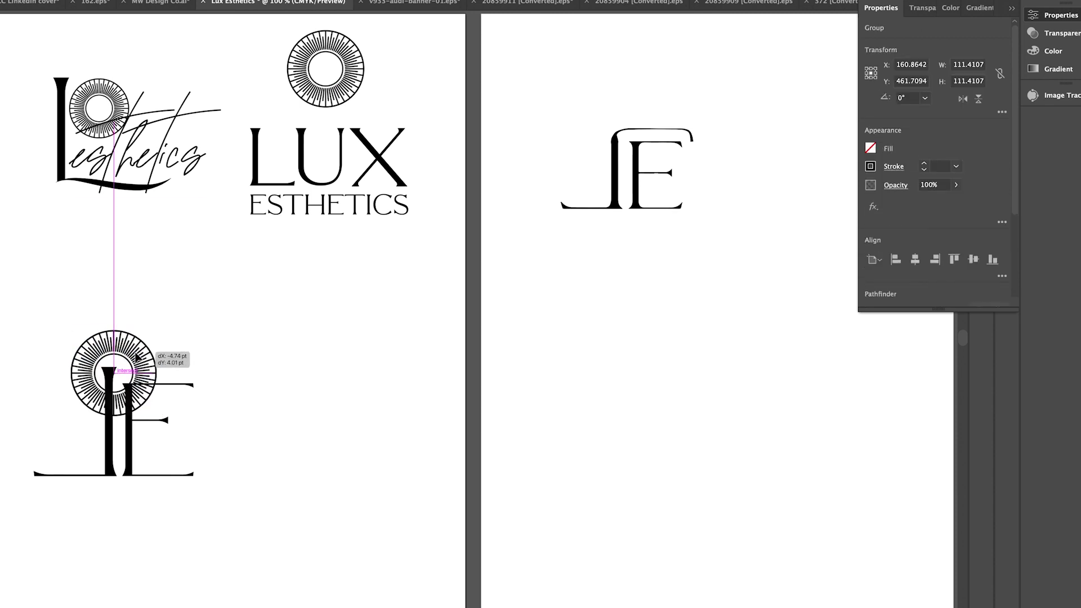
click(191, 372)
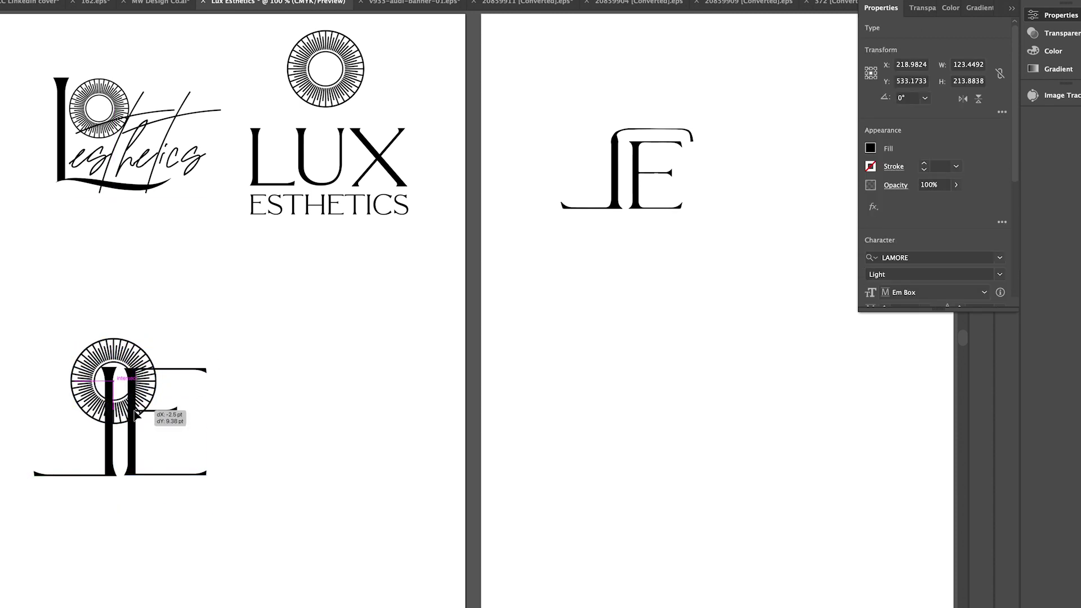
drag(135, 394, 349, 416)
drag(136, 417, 134, 418)
drag(330, 397, 112, 375)
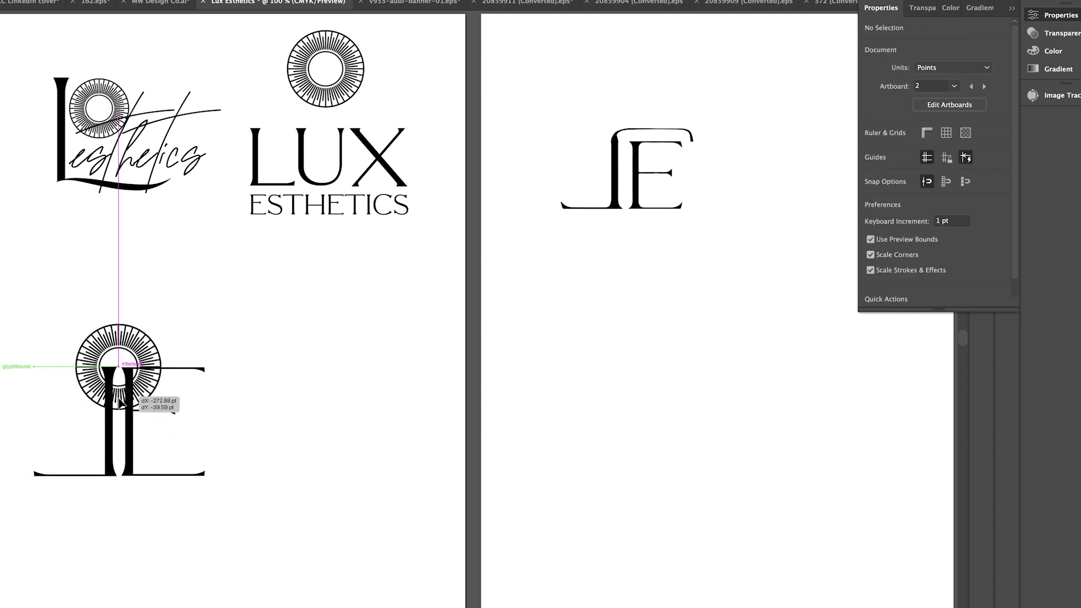
drag(155, 339, 188, 309)
click(261, 352)
key(ctrl+minus)
Step: Re-centre the resized sunburst over the LE mark and move the logo up the artboard
click(332, 404)
drag(381, 449, 275, 404)
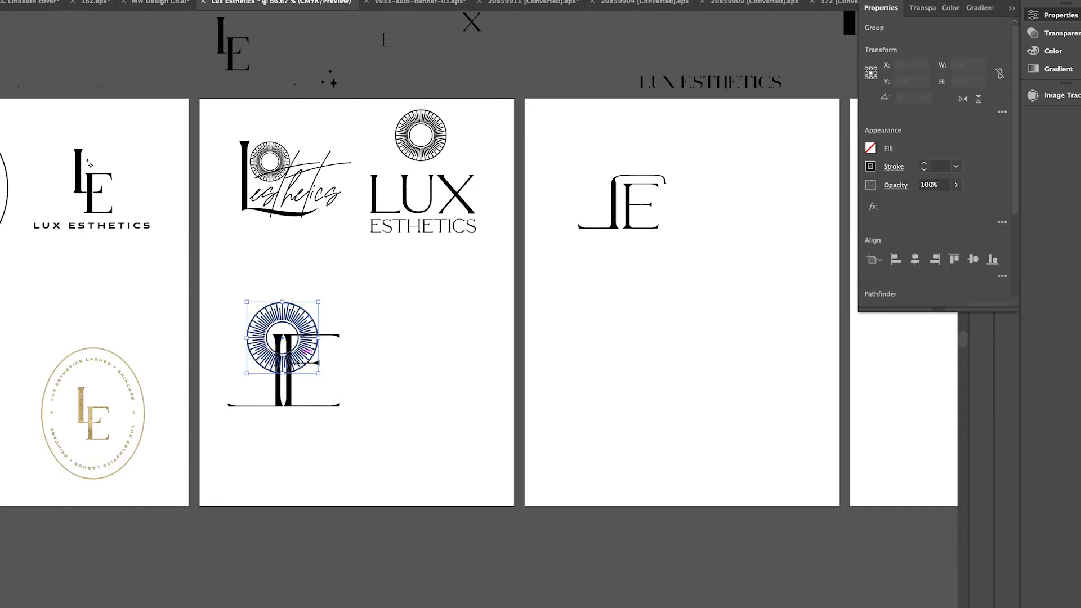
click(304, 327)
drag(321, 376, 315, 370)
mouse_move(270, 343)
mouse_down()
mouse_move(229, 357)
mouse_move(283, 338)
mouse_up()
shift+click(284, 394)
scroll(479, 298, right, 2)
drag(243, 383, 242, 321)
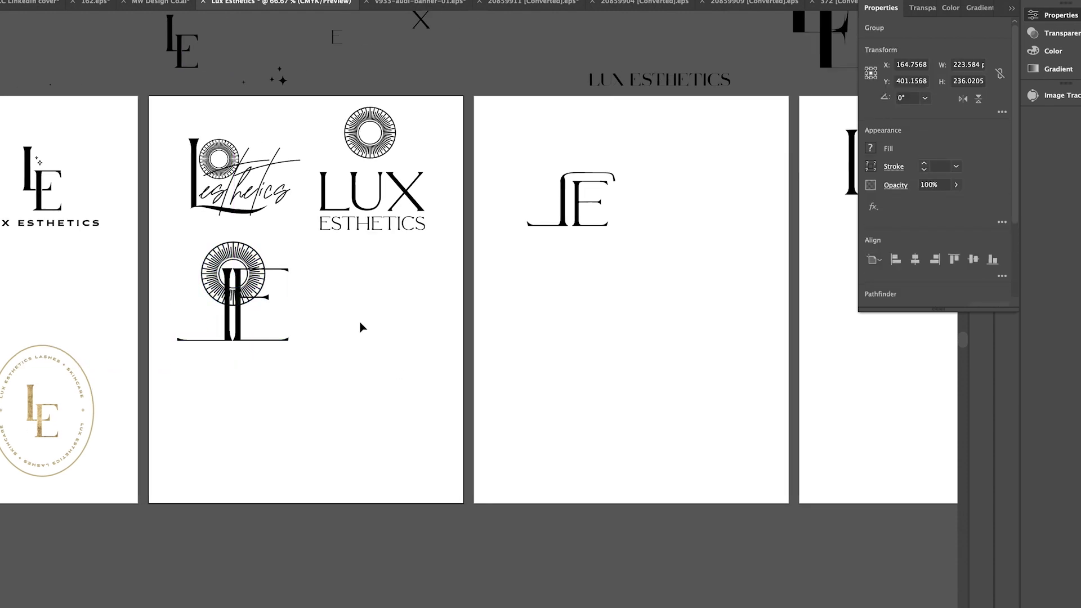
click(362, 326)
scroll(362, 326, right, 4)
drag(258, 154, 237, 140)
Step: Duplicate the LUX logo below and set its ESTHETICS to LAMORE Sign Script, resized
click(362, 210)
mouse_move(259, 181)
mouse_down()
mouse_move(252, 304)
mouse_move(282, 257)
mouse_up()
click(236, 335)
click(996, 259)
click(884, 319)
click(1002, 202)
drag(282, 348, 300, 401)
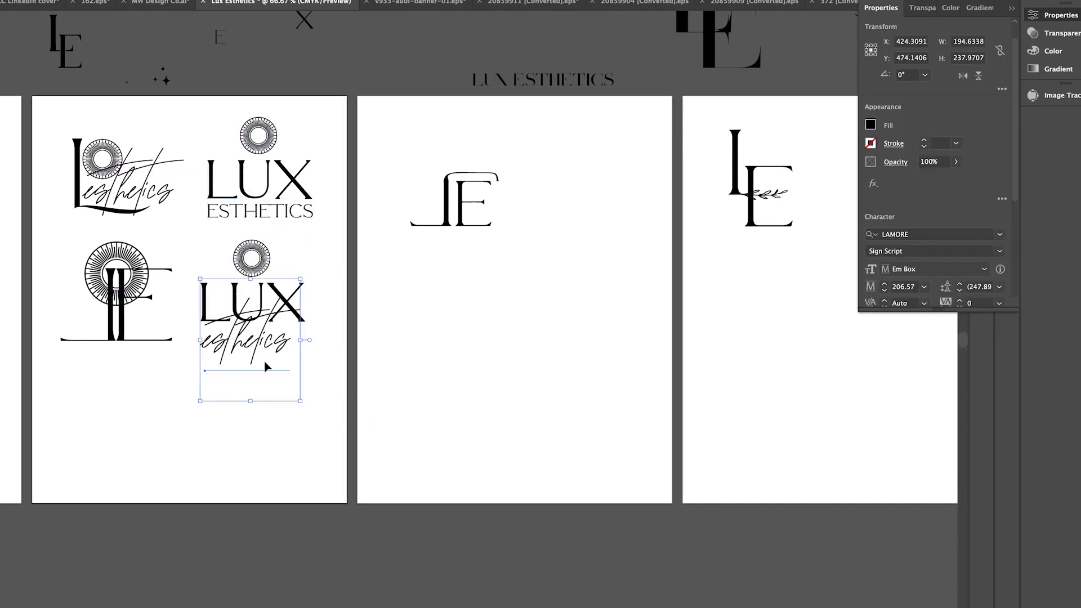
drag(300, 401, 305, 388)
Step: Arrange the sun icon, LUX and script esthetics side by side in a row
shift+click(253, 304)
click(451, 472)
scroll(451, 473, up, 1)
click(269, 338)
click(420, 411)
drag(252, 302, 189, 350)
drag(247, 377, 346, 344)
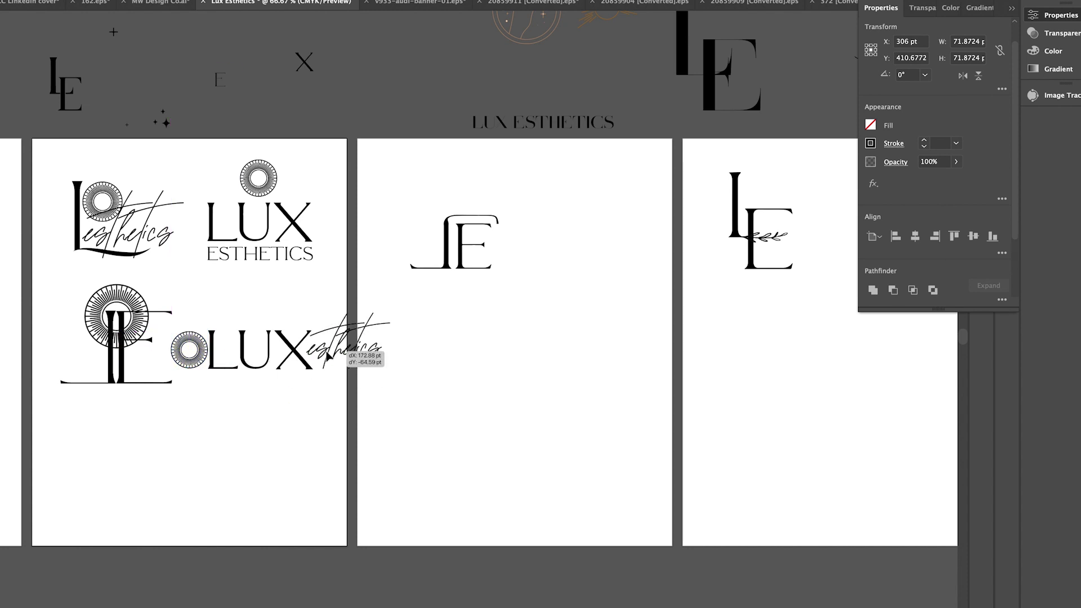
drag(189, 350, 184, 351)
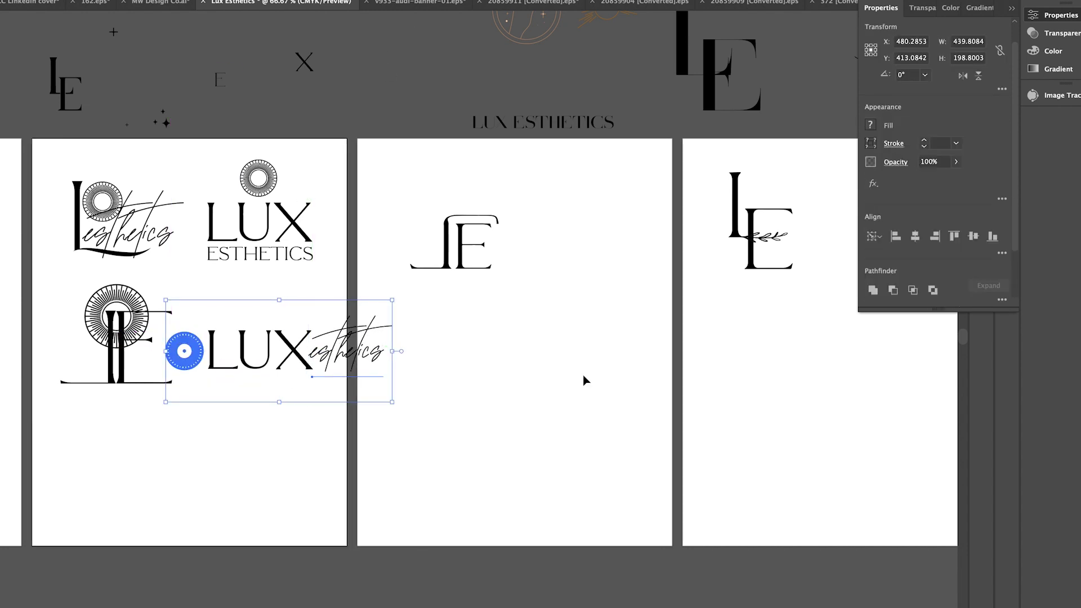
drag(349, 360, 349, 354)
Step: Move the horizontal lockup below the sunburst LE mark
click(511, 405)
drag(259, 352, 152, 431)
click(412, 415)
scroll(413, 415, right, 5)
scroll(413, 415, up, 2)
Step: Save the file as an .ai in a new folder named 'Lux Esthetics', accepting default options
key(super+shift+s)
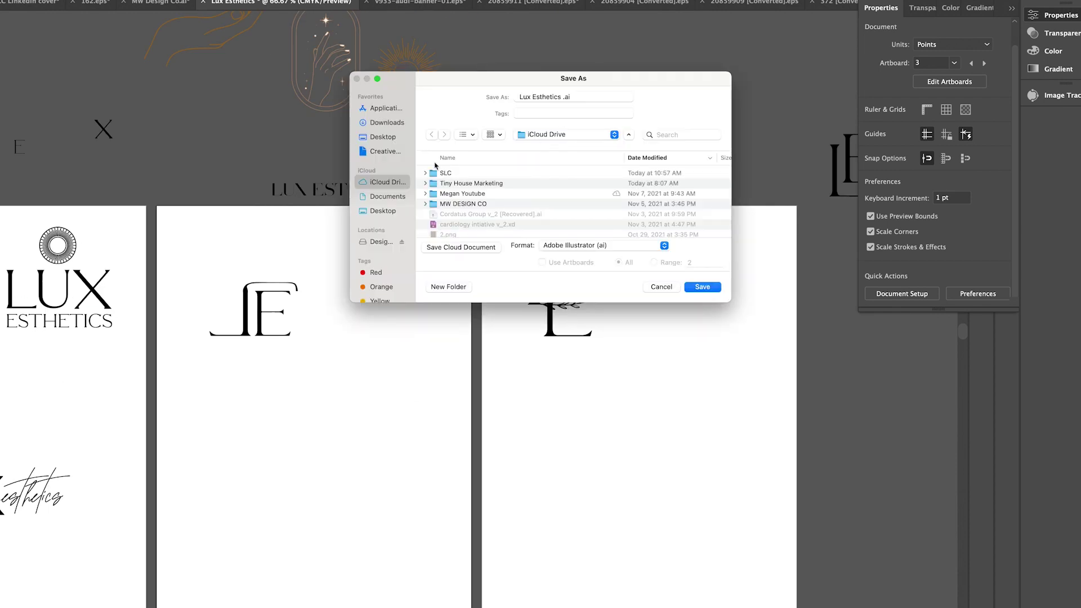
click(449, 286)
text(Lux Esthetics)
key(Return)
key(Return)
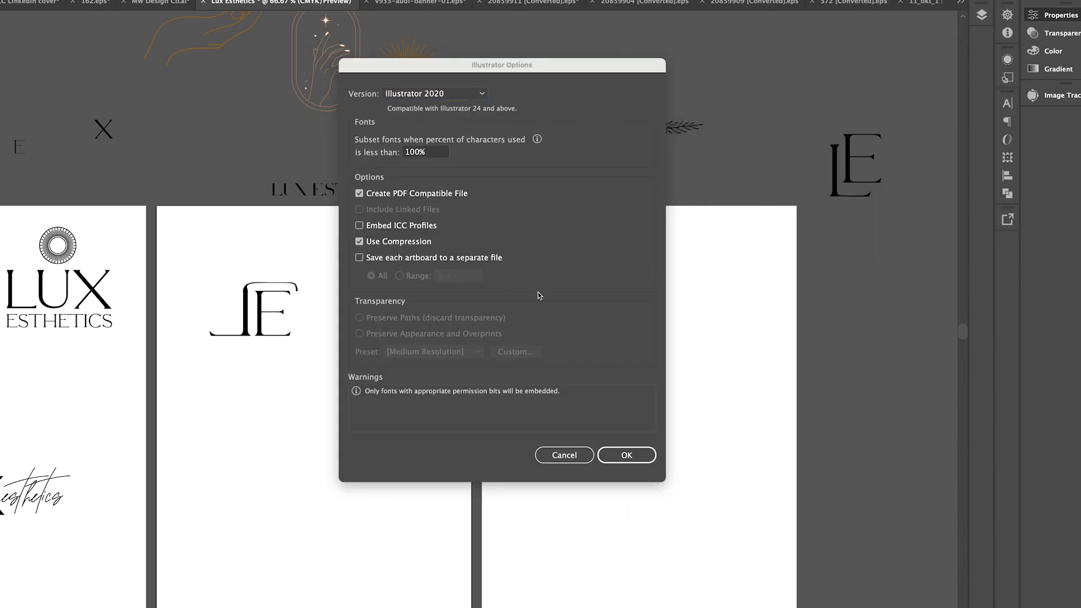
key(Return)
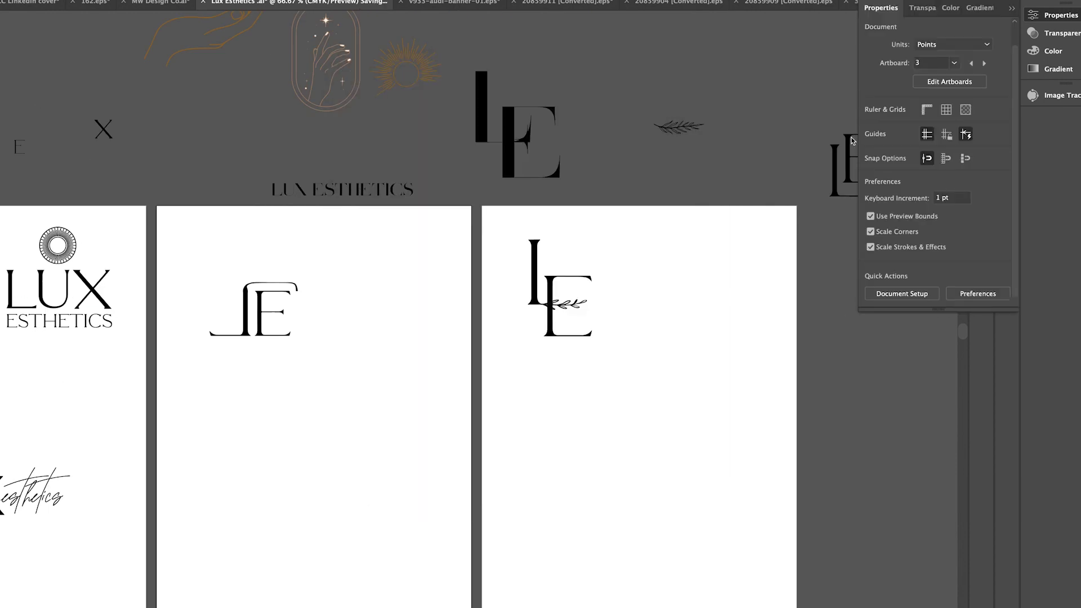
Step: Look over the artboards, briefly entering and leaving the gold LE group
drag(699, 246, 844, 119)
click(840, 271)
scroll(840, 271, left, 5)
scroll(840, 271, down, 3)
scroll(845, 264, left, 10)
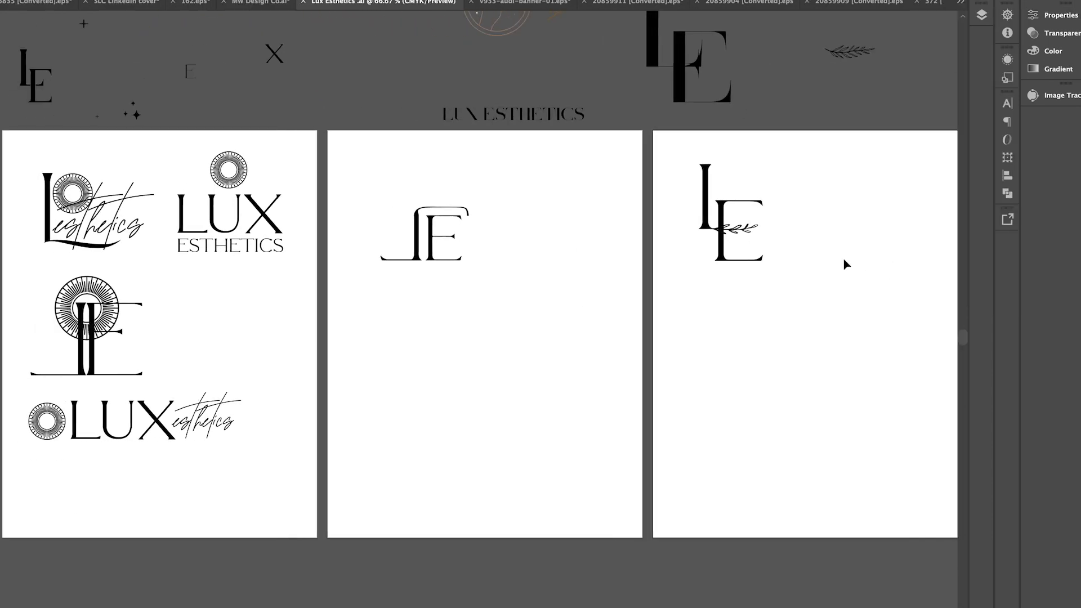
scroll(535, 439, right, 4)
double_click(54, 404)
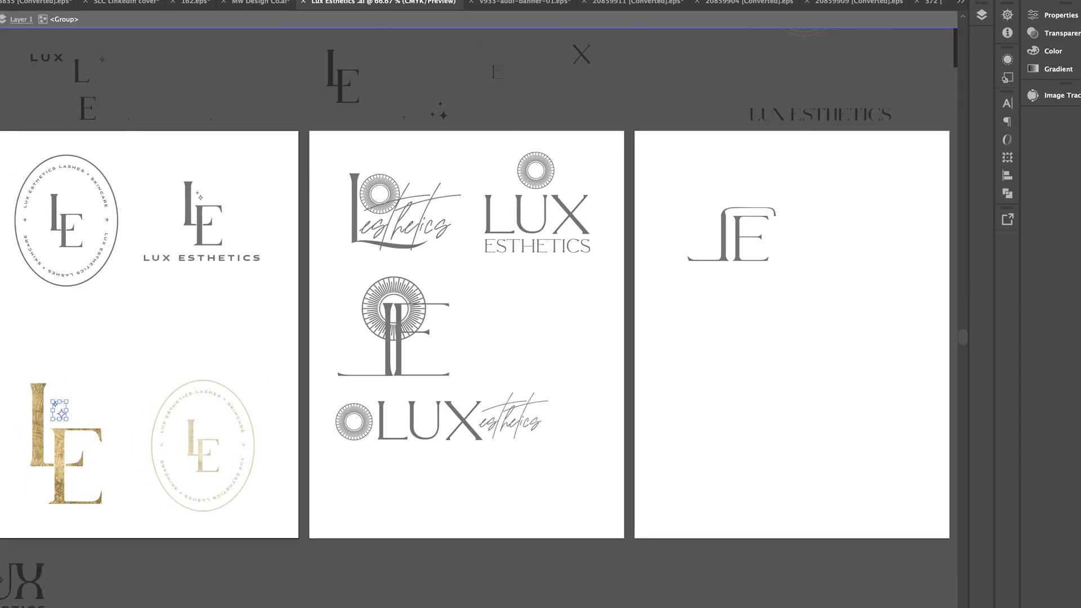
double_click(248, 528)
scroll(248, 532, left, 1)
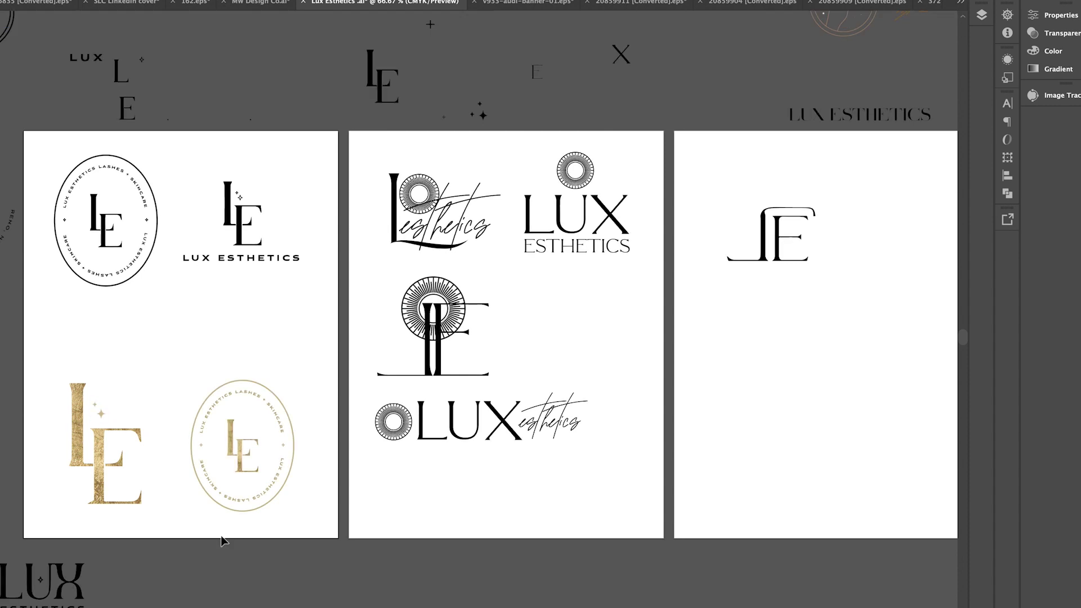
scroll(242, 524, left, 6)
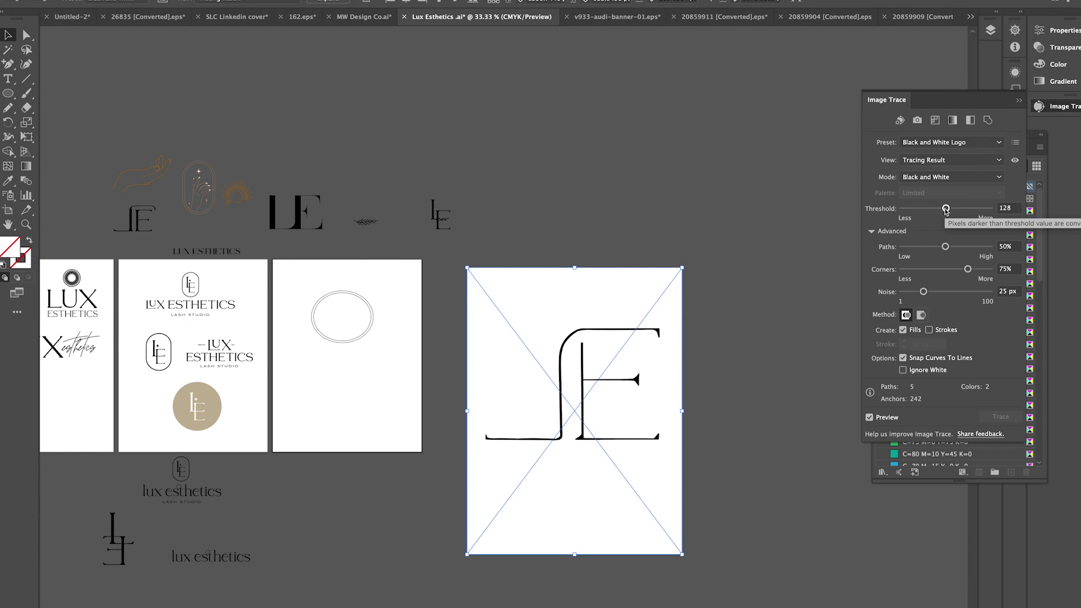
Step: Raise the Image Trace paths and threshold on the LE monogram, then expand it to paths
drag(967, 246, 982, 247)
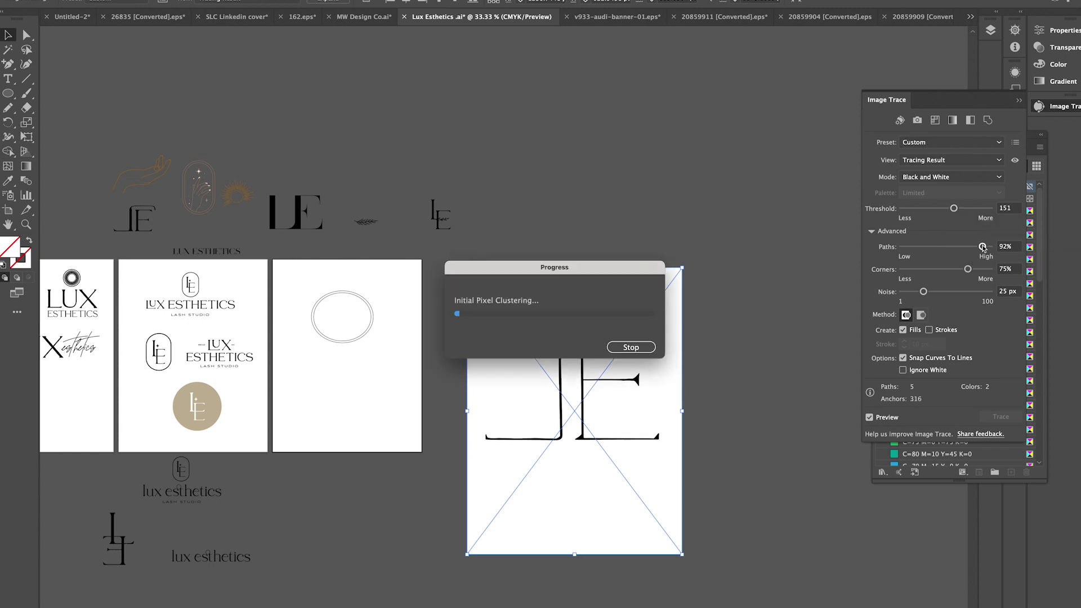
key(ctrl+1)
mouse_move(953, 208)
mouse_down()
mouse_move(973, 209)
mouse_move(959, 209)
mouse_up()
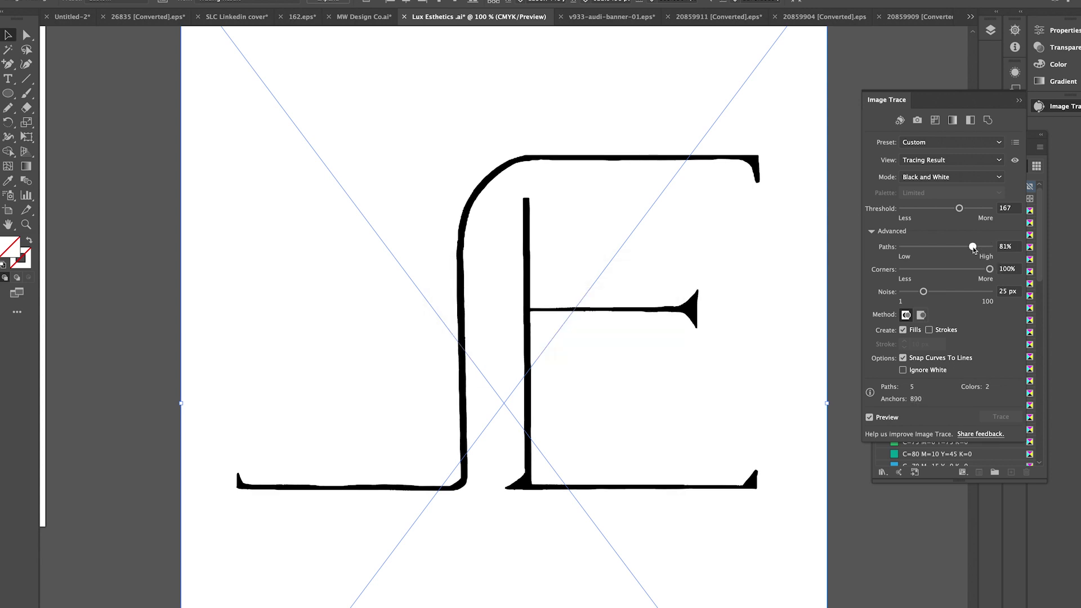
click(328, 1)
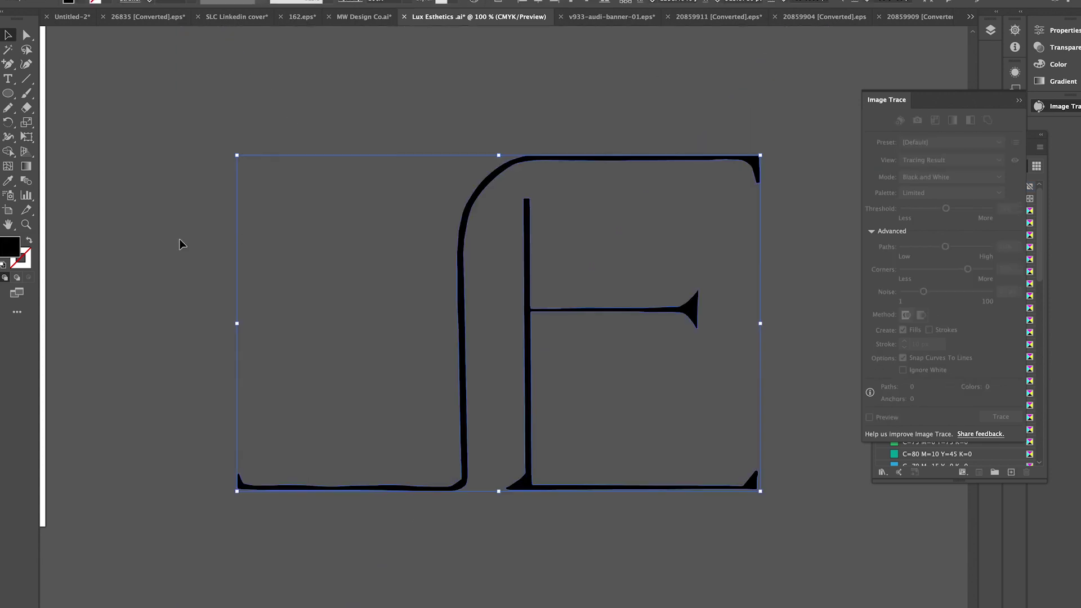
key(ctrl+minus)
key(ctrl+minus)
key(ctrl+minus)
Step: Shrink the traced LE mark and place it below the double oval
drag(512, 338, 473, 362)
key(ctrl+plus)
key(ctrl+plus)
drag(230, 394, 268, 389)
drag(157, 349, 153, 269)
click(422, 333)
scroll(422, 332, left, 10)
Step: Screenshot the serif 'L E' font preview on Creative Market
scroll(425, 329, right, 2)
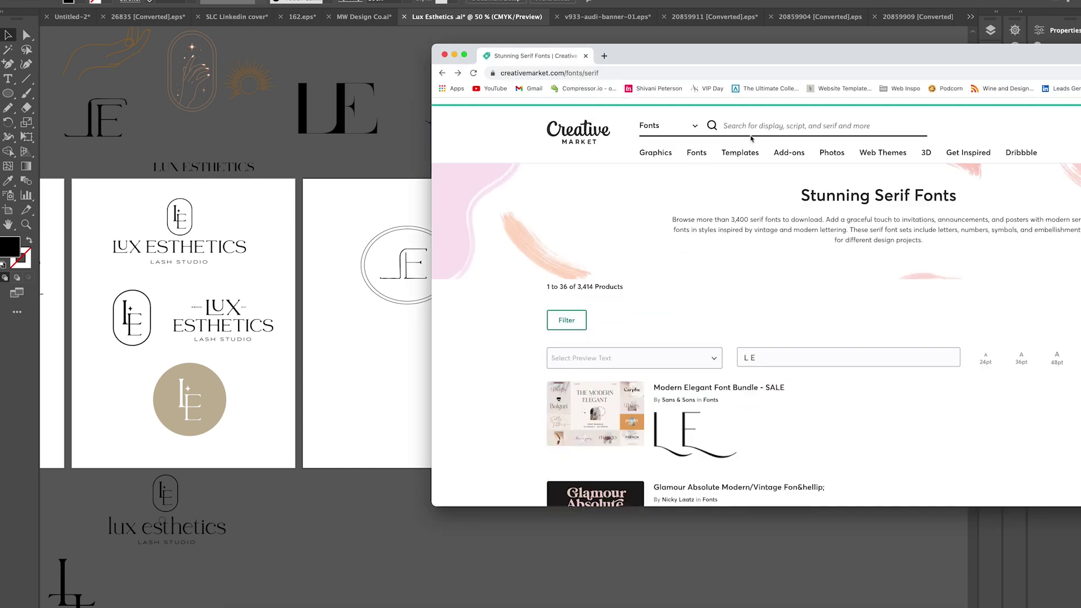
key(super+shift+4)
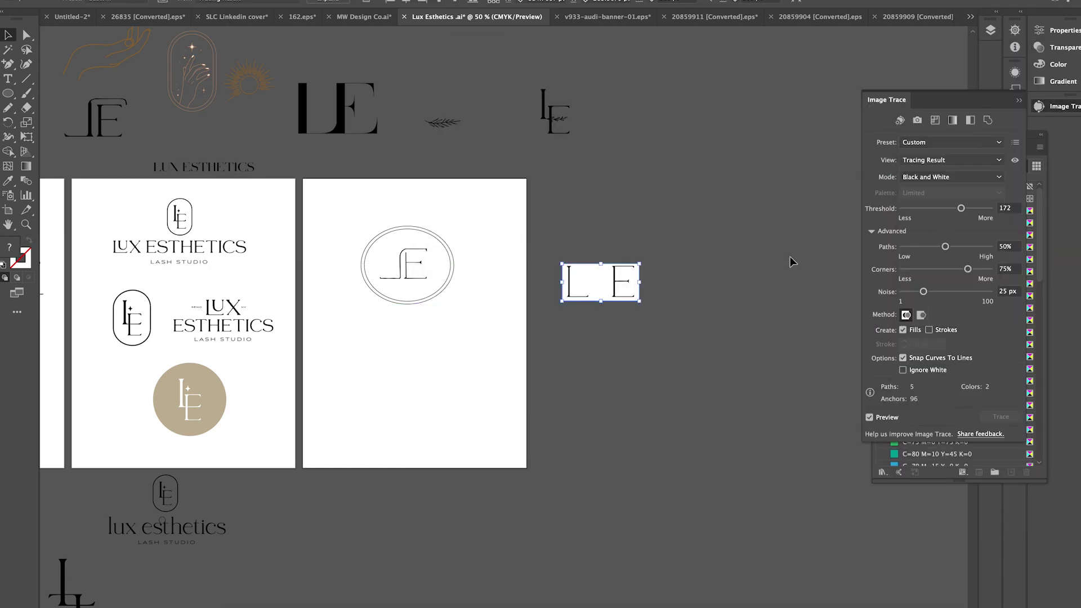
Step: Move the traced L and E to the oval and place the new E over the oval's E
scroll(789, 255, up, 3)
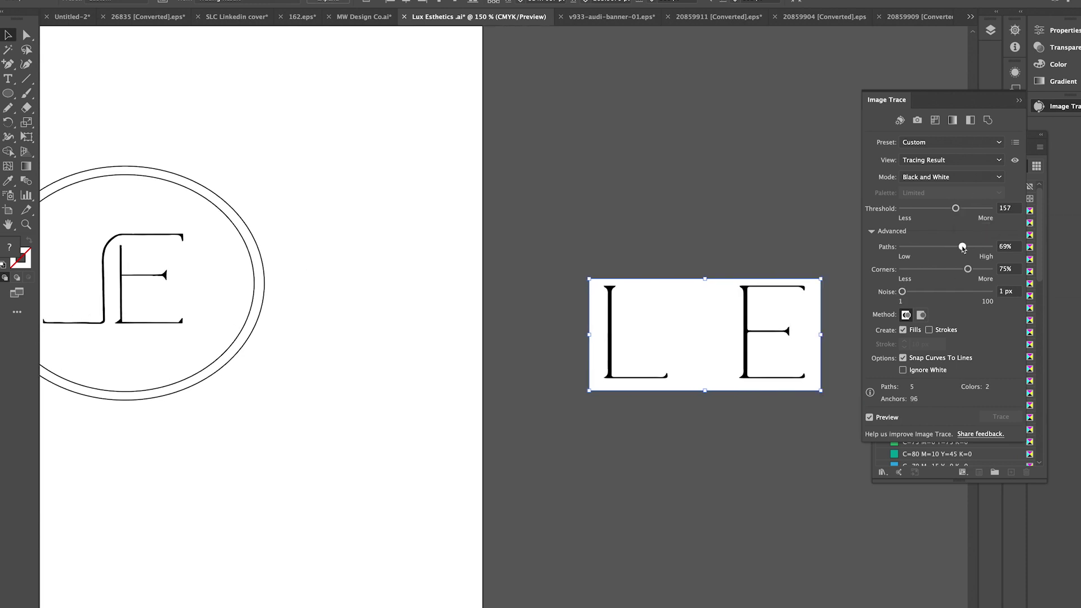
scroll(541, 315, left, 5)
drag(596, 317, 269, 327)
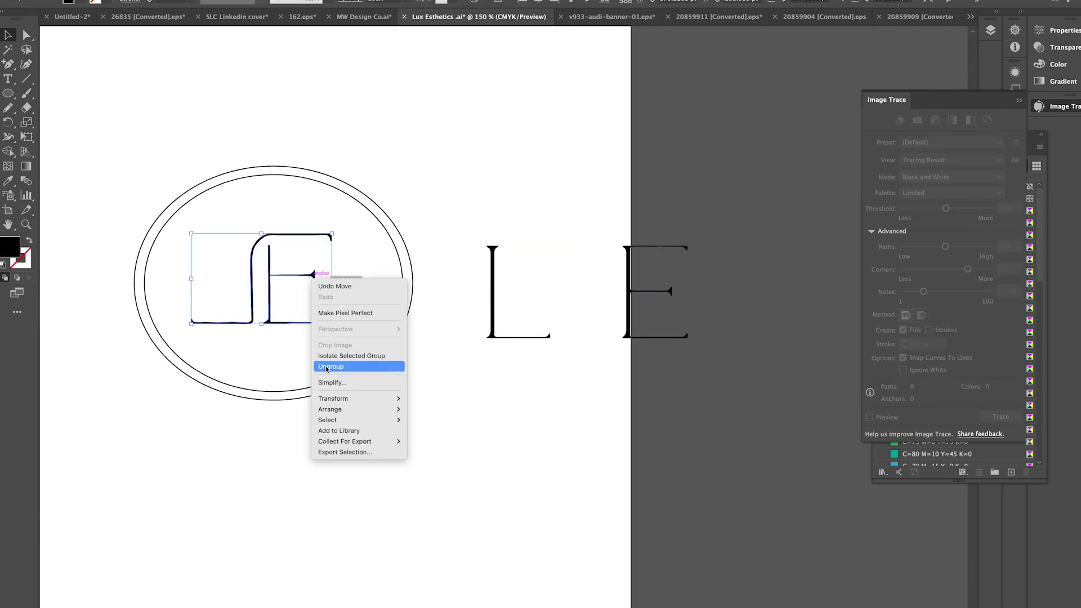
drag(268, 328, 566, 415)
drag(608, 368, 317, 273)
scroll(357, 285, up, 5)
Step: Erase the top bar of the new serif E with the Eraser
key(shift+e)
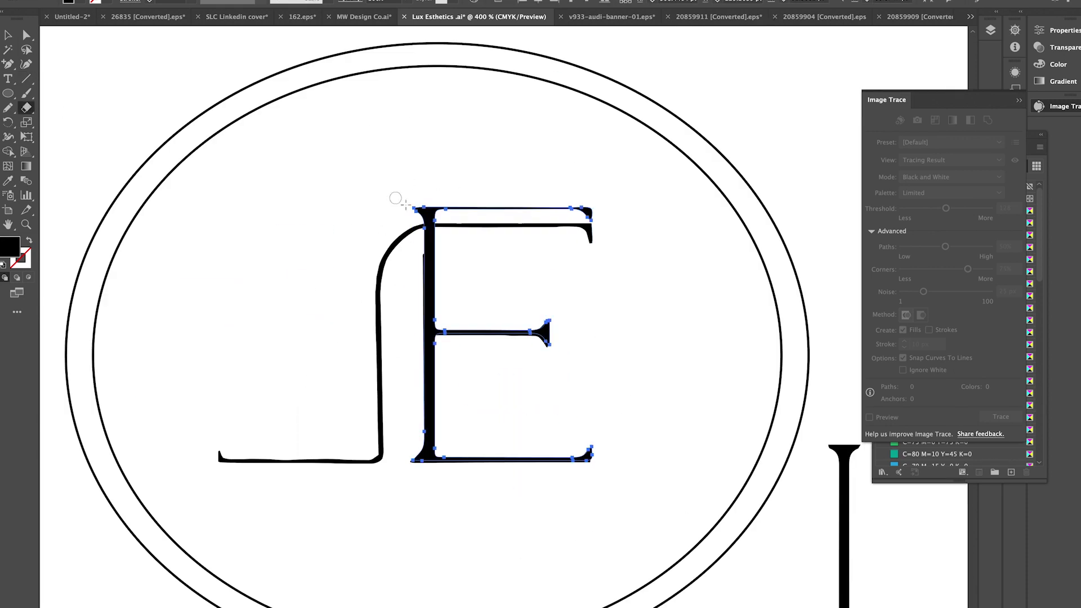
scroll(414, 210, right, 3)
drag(414, 210, 273, 228)
key(ctrl+minus)
key(ctrl+minus)
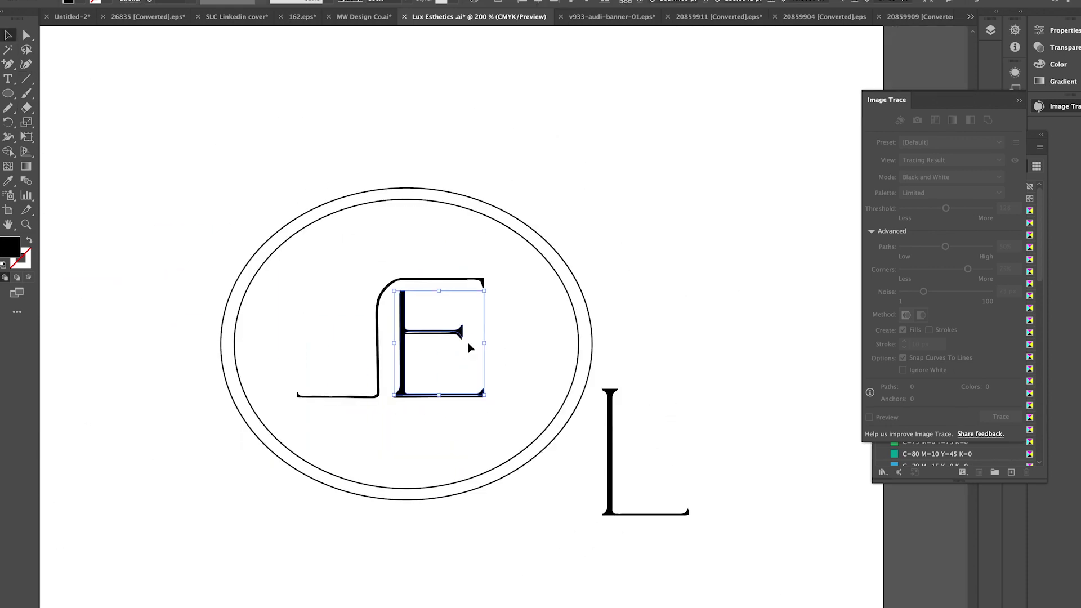
Step: Flip the separate L horizontally and set the mirrored L against the E
click(624, 499)
key(Return)
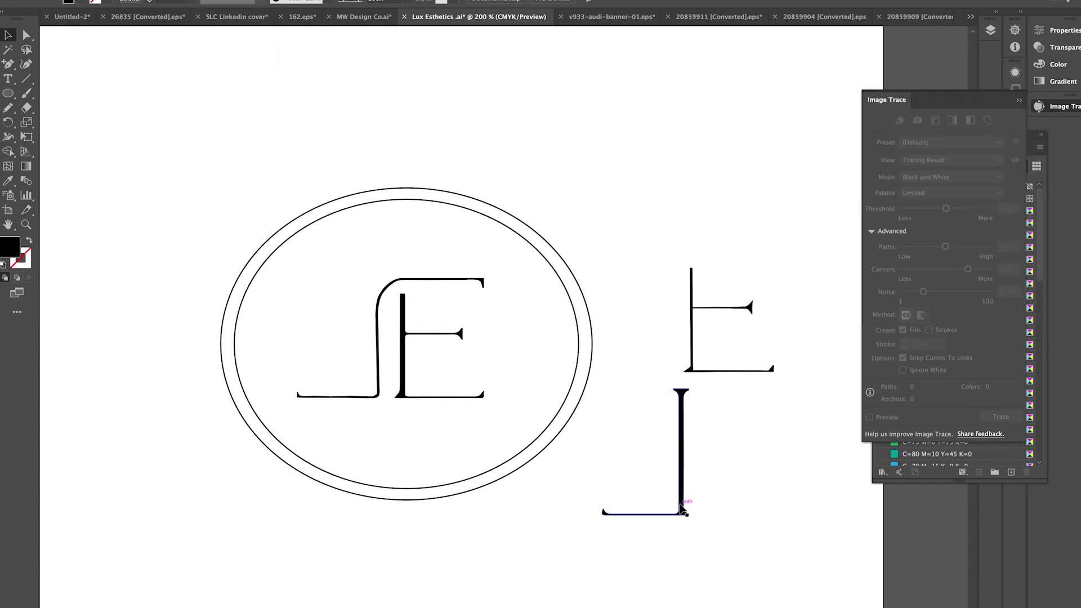
drag(374, 390, 374, 390)
key(ctrl+plus)
key(ctrl+plus)
key(ctrl+plus)
scroll(660, 393, right, 3)
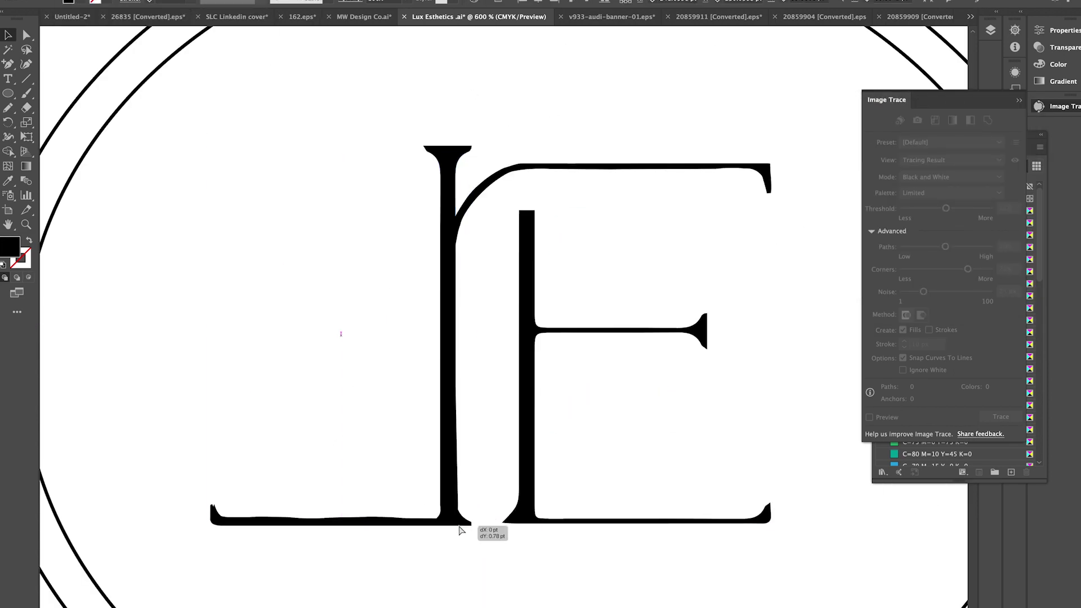
key(shift+e)
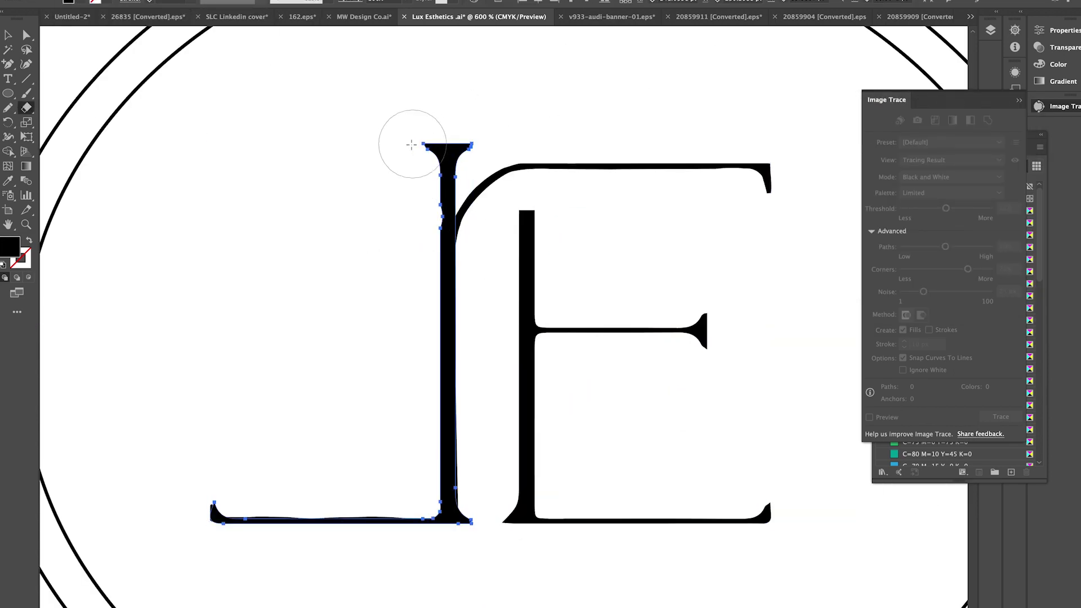
Step: Give the L path a black stroke and erase the L's bottom stroke
key(v)
click(457, 214)
double_click(459, 206)
click(102, 2)
click(33, 21)
key(Escape)
key(shift+e)
drag(205, 511, 455, 499)
Step: Zoom in on the curve joint, join the curve's end to the L stem, and widen its lower end
scroll(301, 163, right, 5)
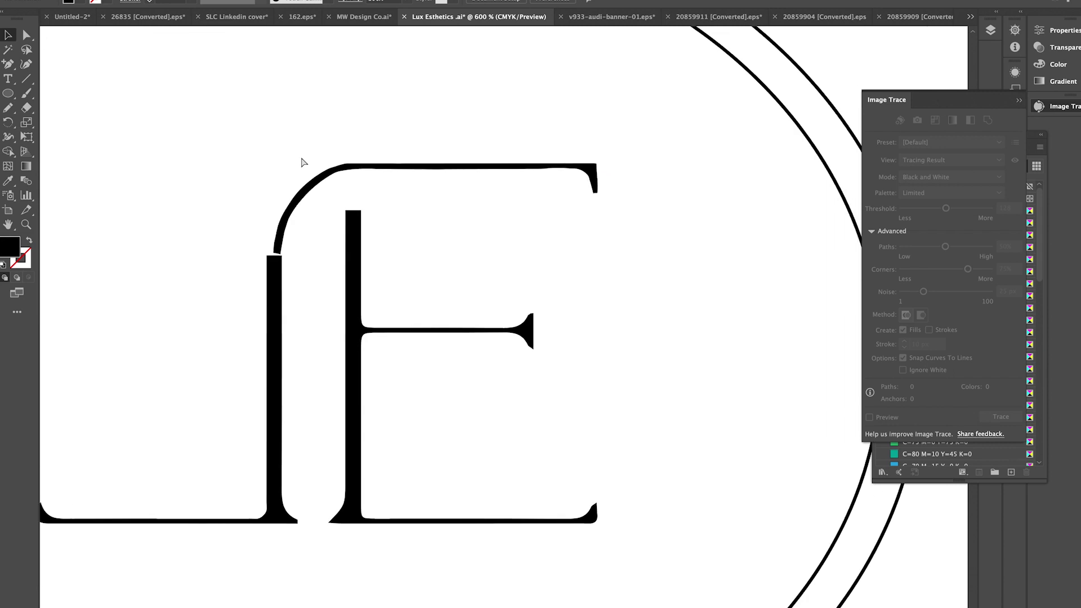
key(ctrl+plus)
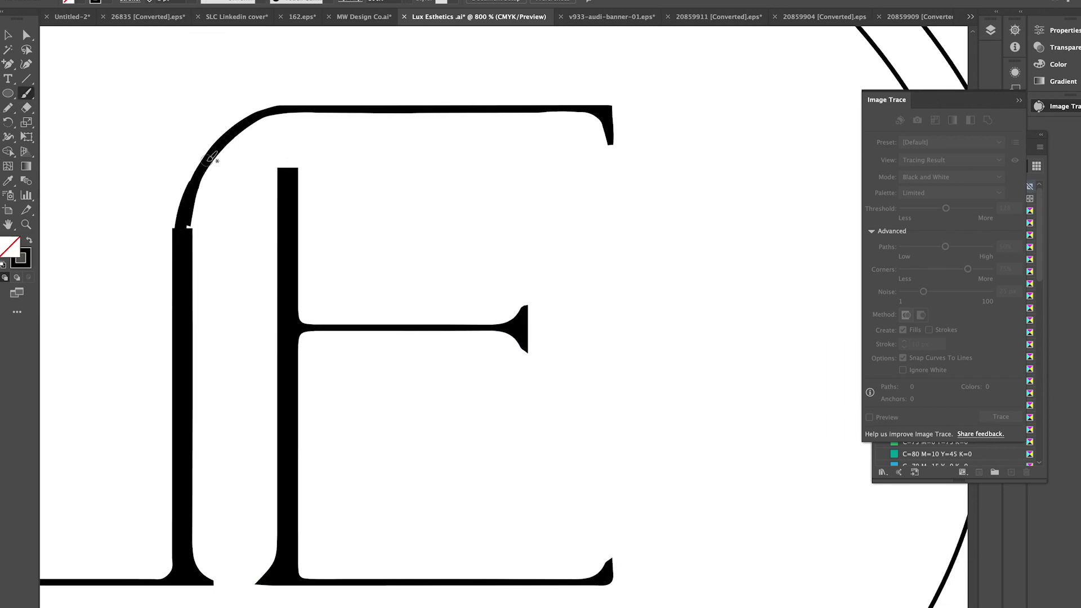
key(ctrl+plus)
key(ctrl+plus)
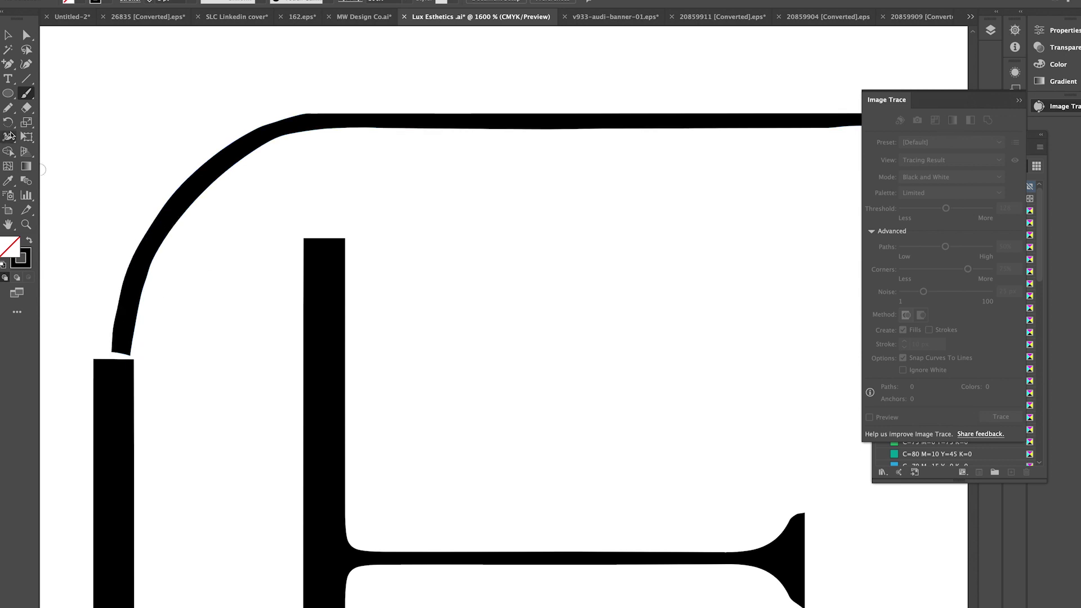
click(11, 138)
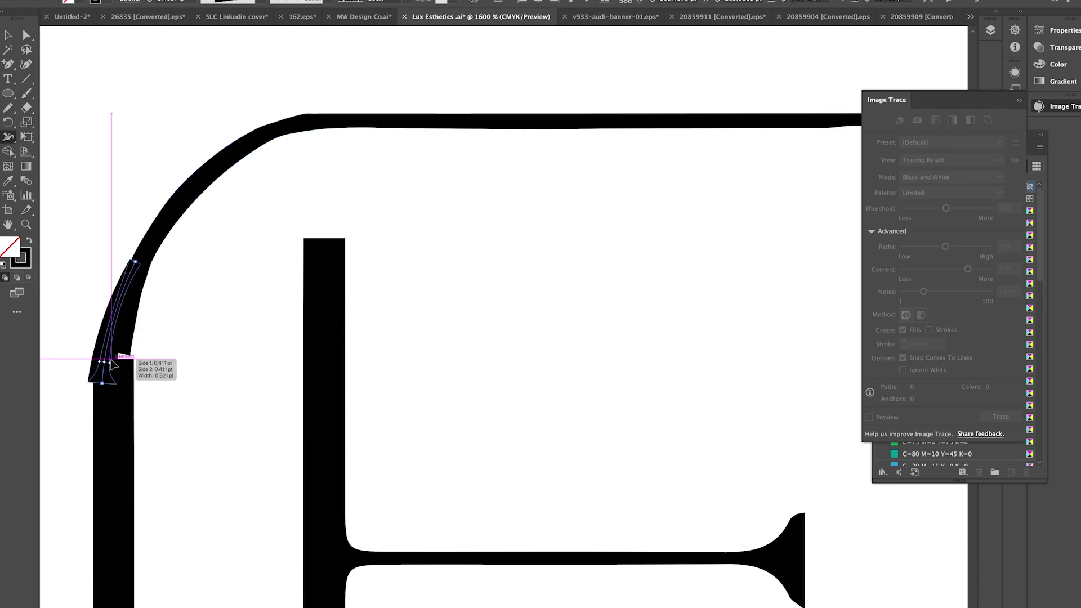
key(a)
drag(136, 319, 139, 313)
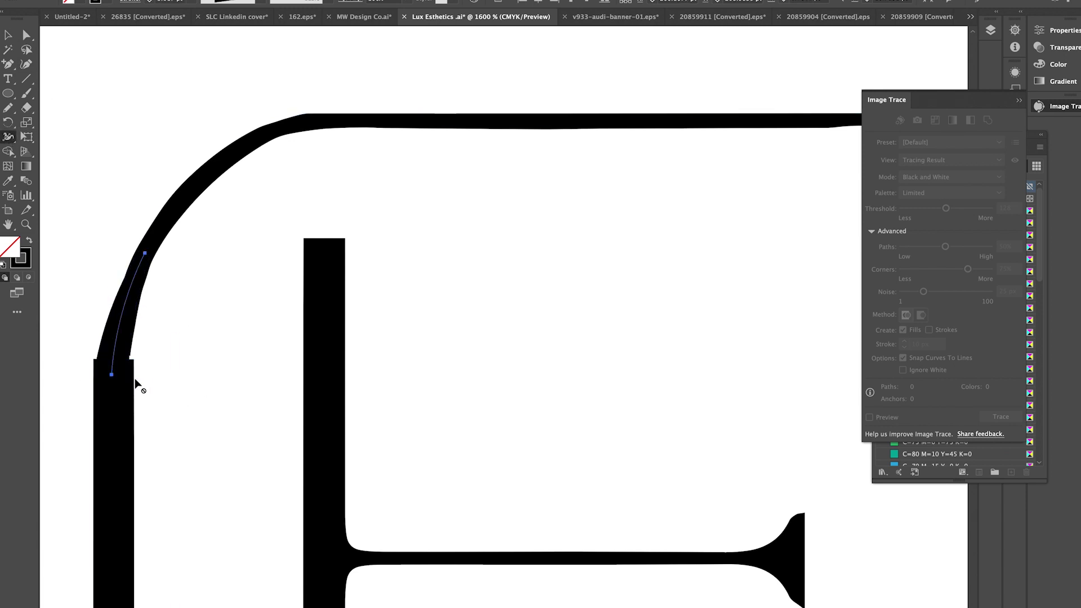
drag(131, 356, 135, 365)
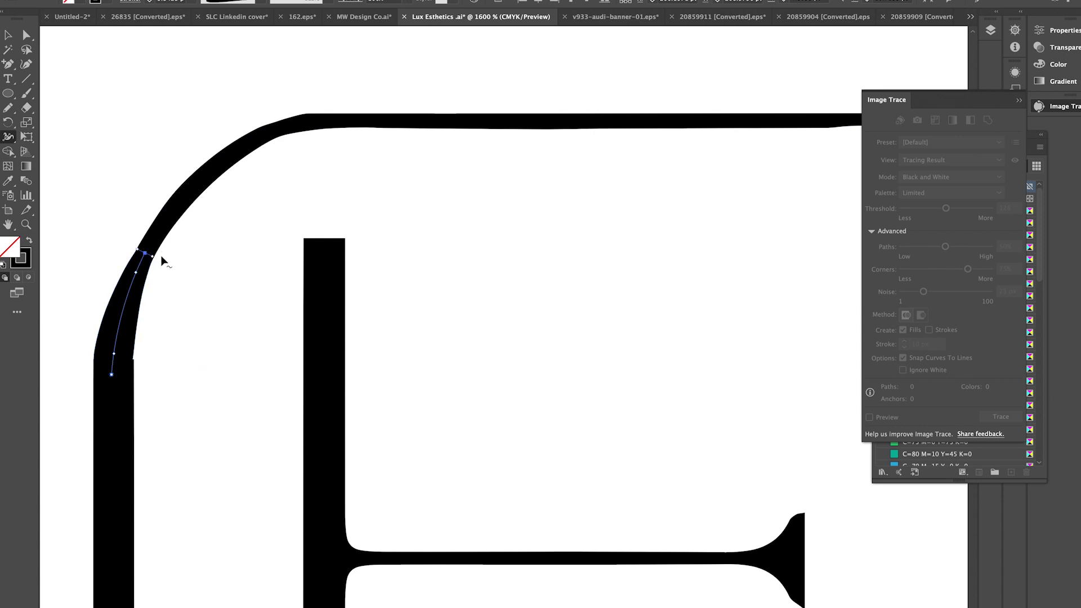
Step: Adjust anchors on the arched stroke so its widened lower end flows smoothly
scroll(148, 73, down, 5)
scroll(326, 307, up, 5)
click(321, 306)
scroll(321, 307, up, 3)
key(a)
drag(230, 476, 228, 485)
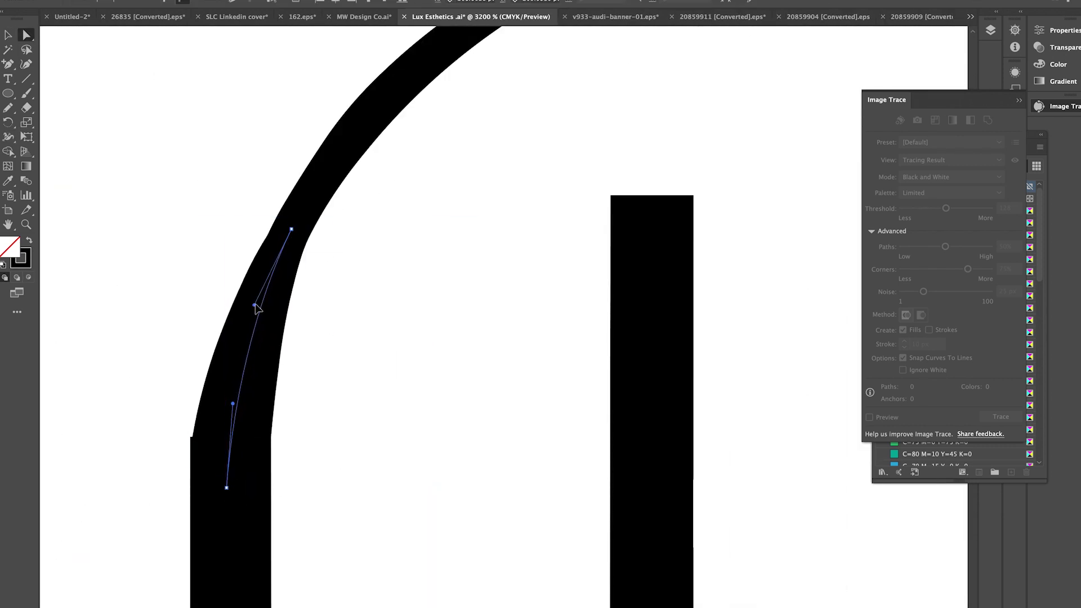
click(292, 225)
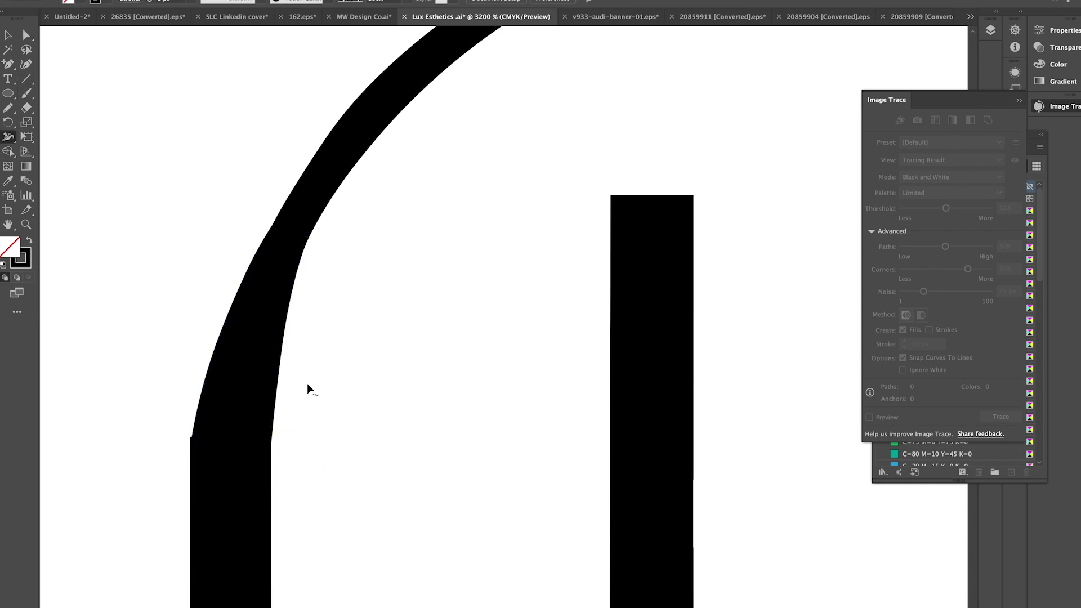
drag(236, 439, 233, 462)
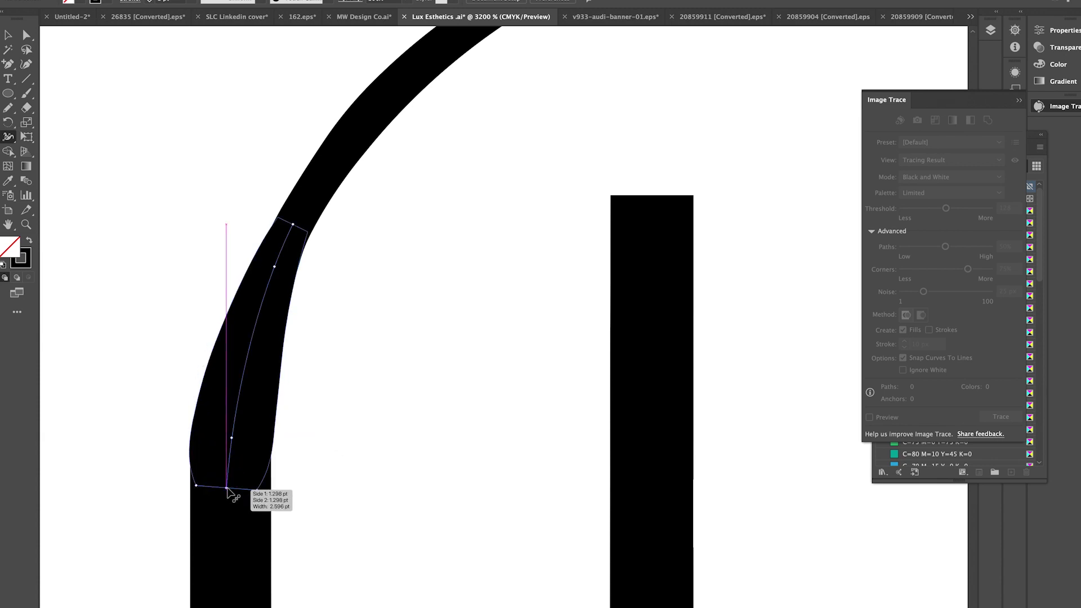
right_click(193, 432)
click(457, 432)
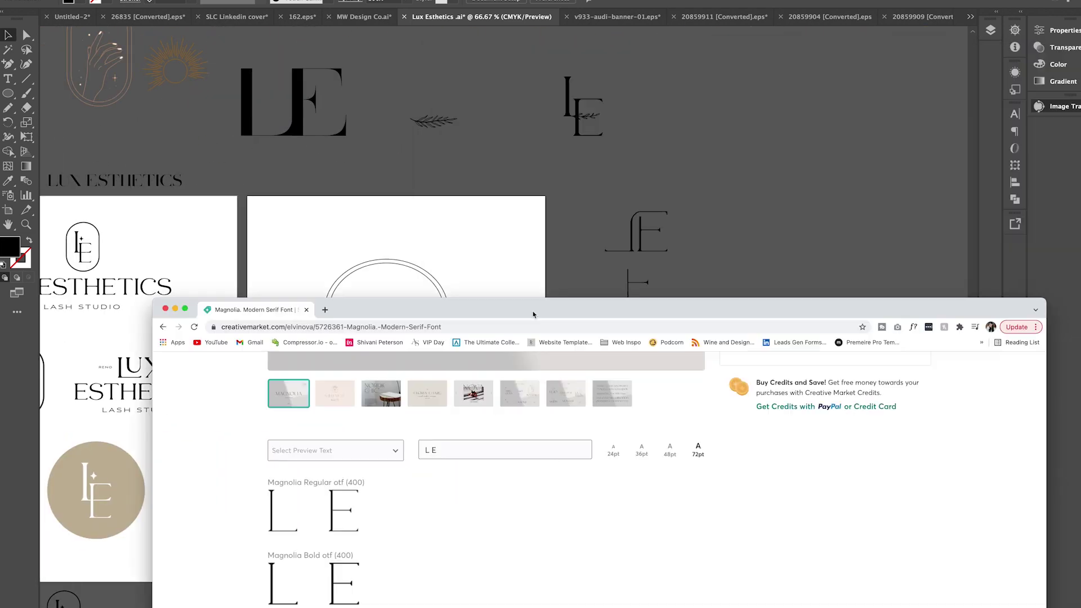
Step: Trace the L E image with reduced noise and a tweaked threshold, then expand it
drag(534, 314, 304, 120)
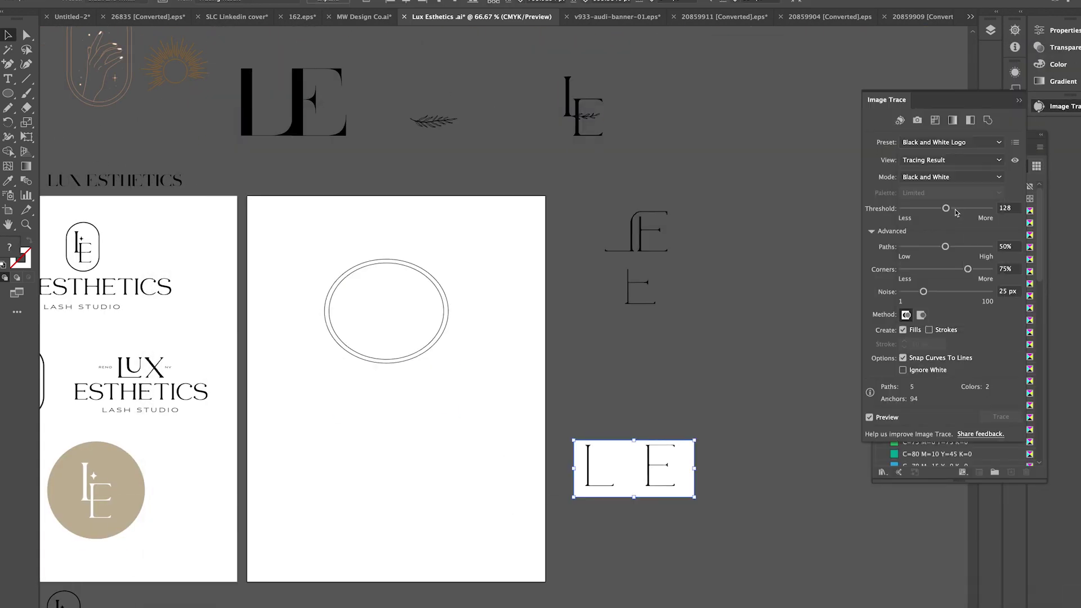
drag(920, 292, 911, 291)
drag(952, 208, 947, 211)
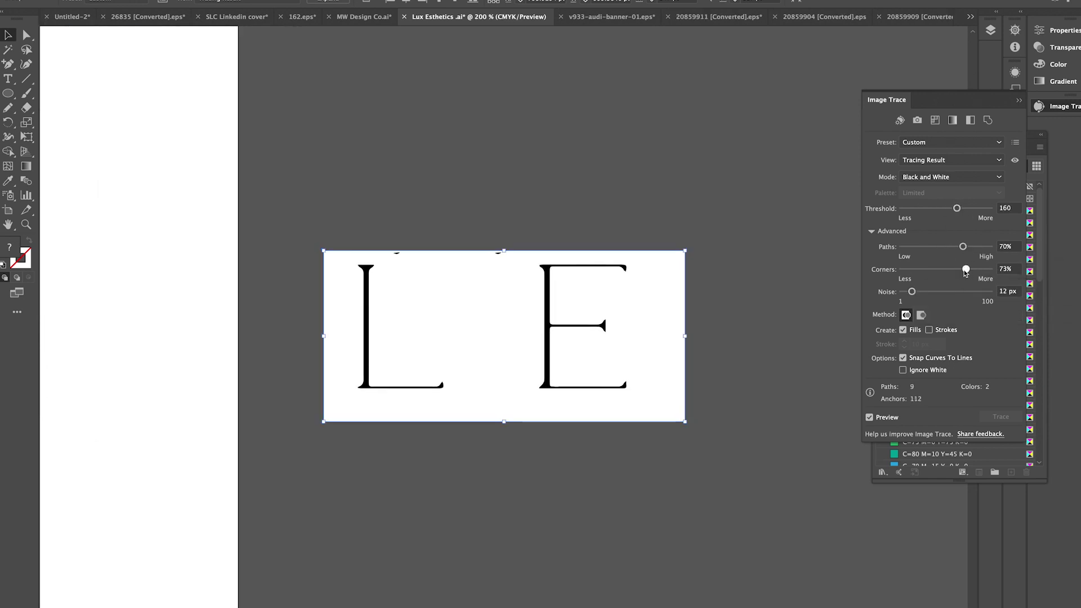
click(902, 370)
Step: Overlap the traced E onto the L and move the LE letters into the double ellipse
double_click(397, 254)
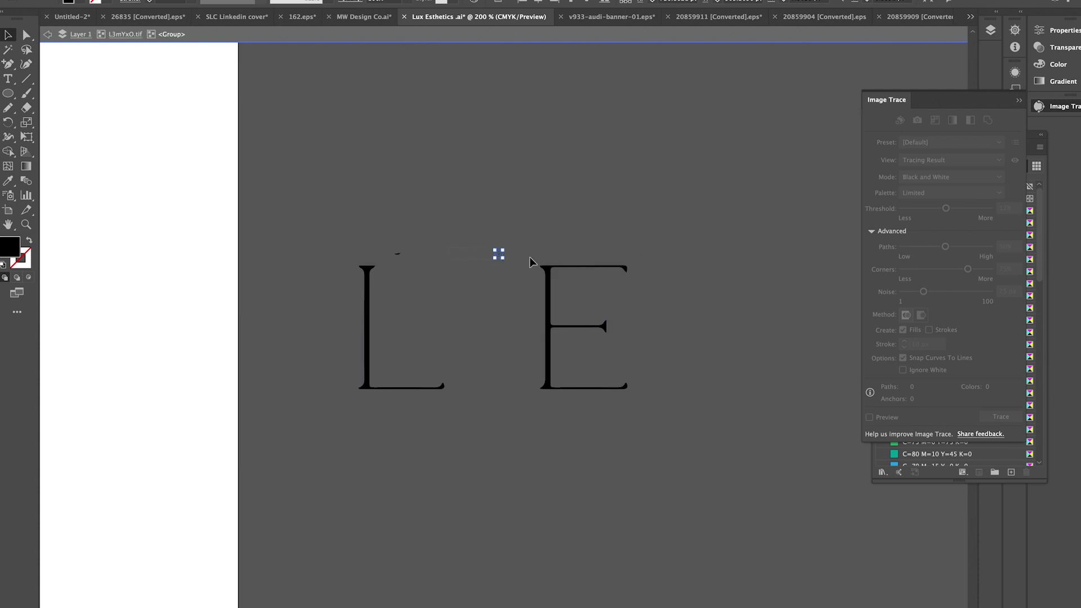
key(ctrl+minus)
key(ctrl+minus)
key(ctrl+minus)
click(575, 403)
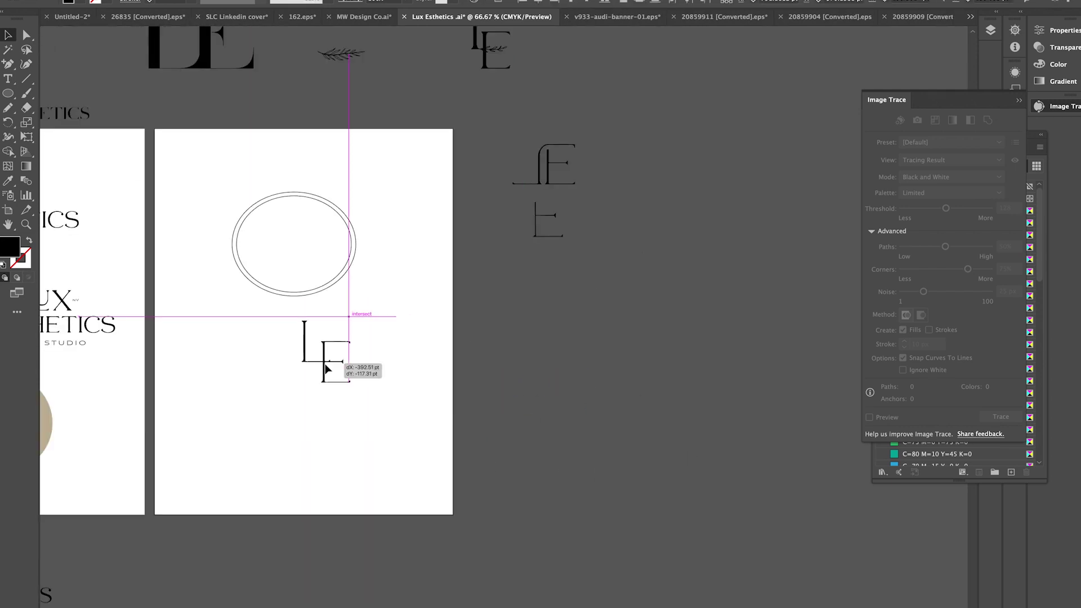
key(ctrl+plus)
key(ctrl+plus)
key(ctrl+plus)
drag(346, 478, 351, 478)
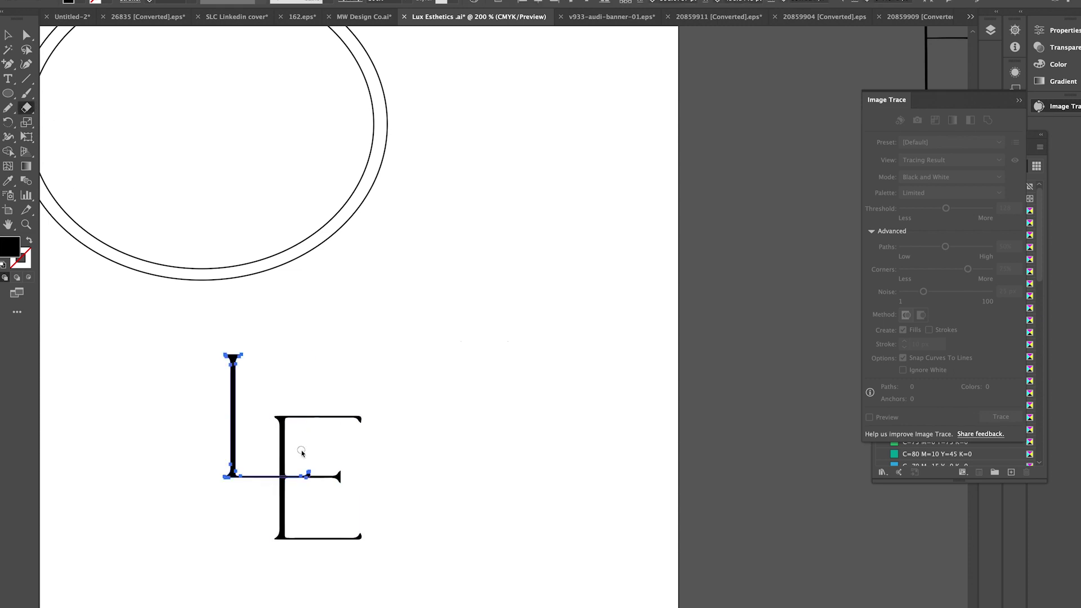
key(v)
scroll(301, 485, left, 5)
scroll(550, 586, up, 4)
drag(485, 584, 411, 299)
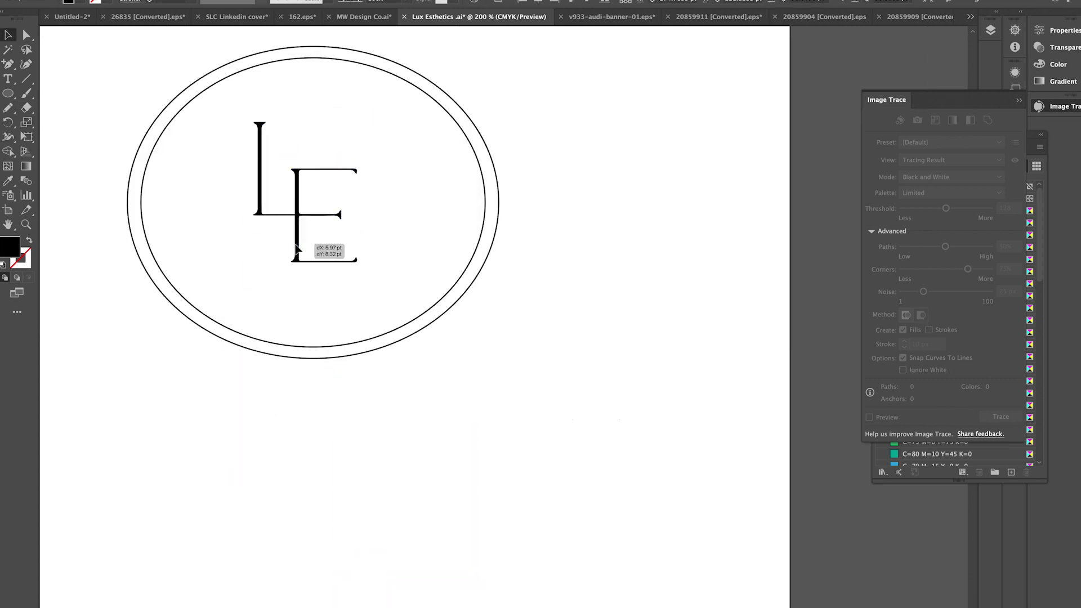
Step: Select the new LE letters, then the existing oval LE logo with its sparkle
key(ctrl+minus)
key(ctrl+minus)
key(ctrl+minus)
key(ctrl+plus)
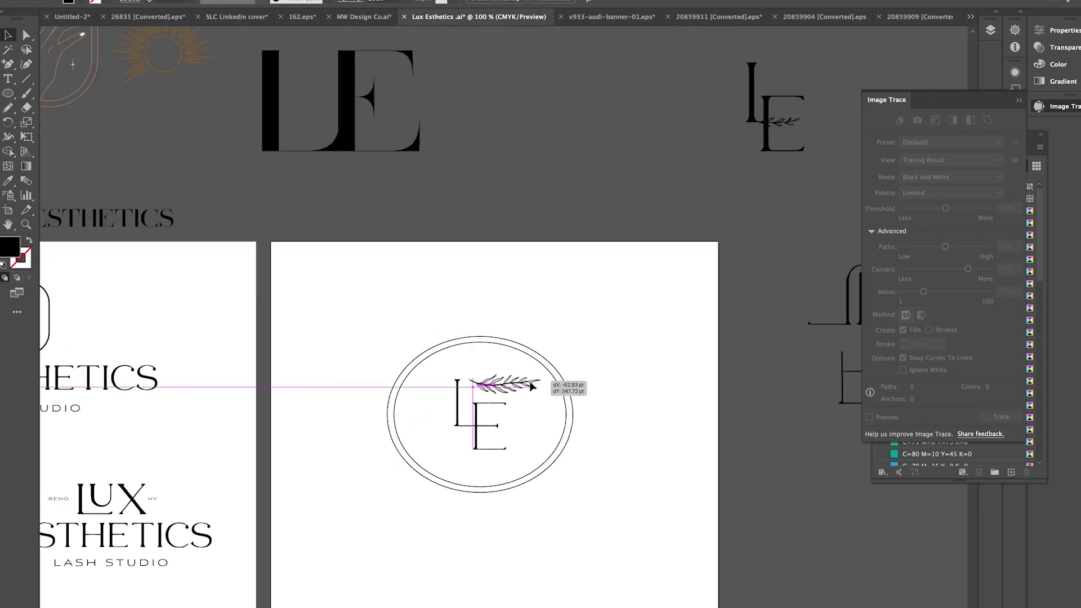
click(486, 421)
key(ctrl+minus)
scroll(655, 214, up, 5)
click(159, 181)
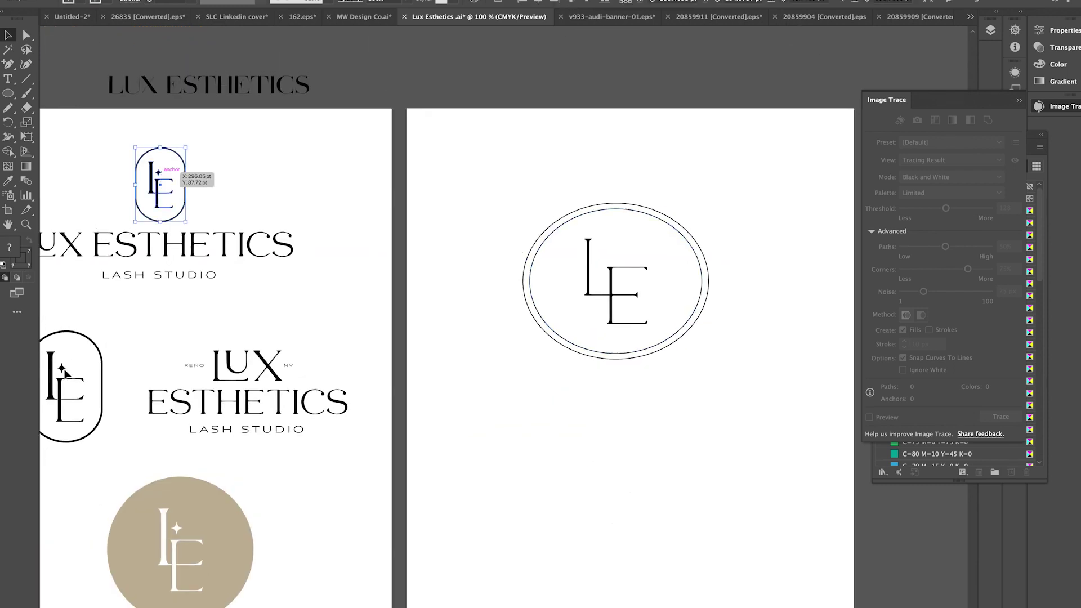
Step: Place a sparkle to the left of the LE inside the ellipse
scroll(434, 300, left, 10)
scroll(434, 300, left, 10)
scroll(478, 316, right, 10)
scroll(519, 334, right, 10)
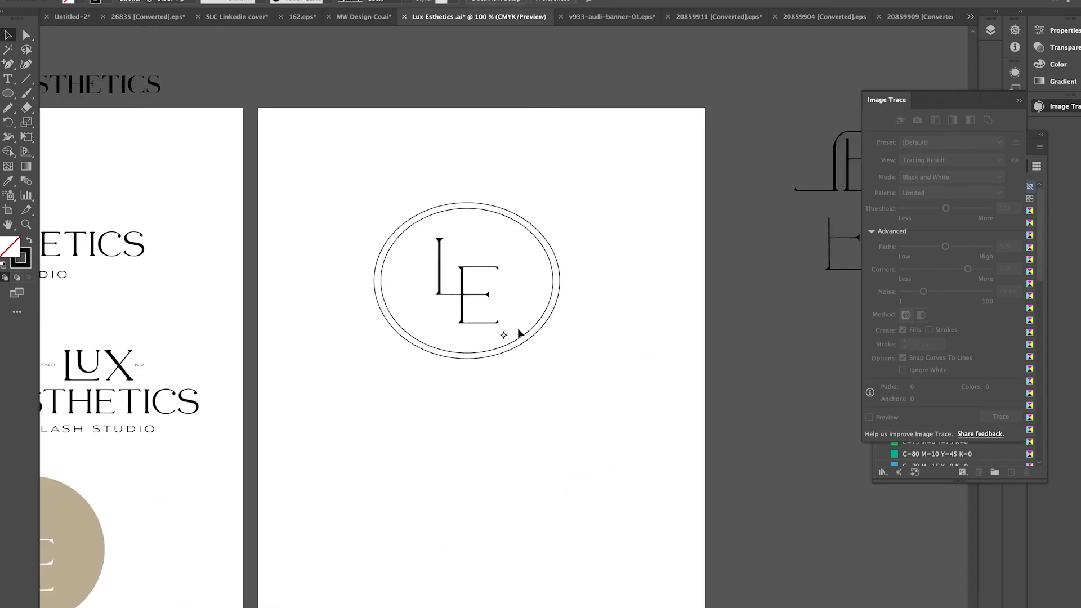
key(ctrl+plus)
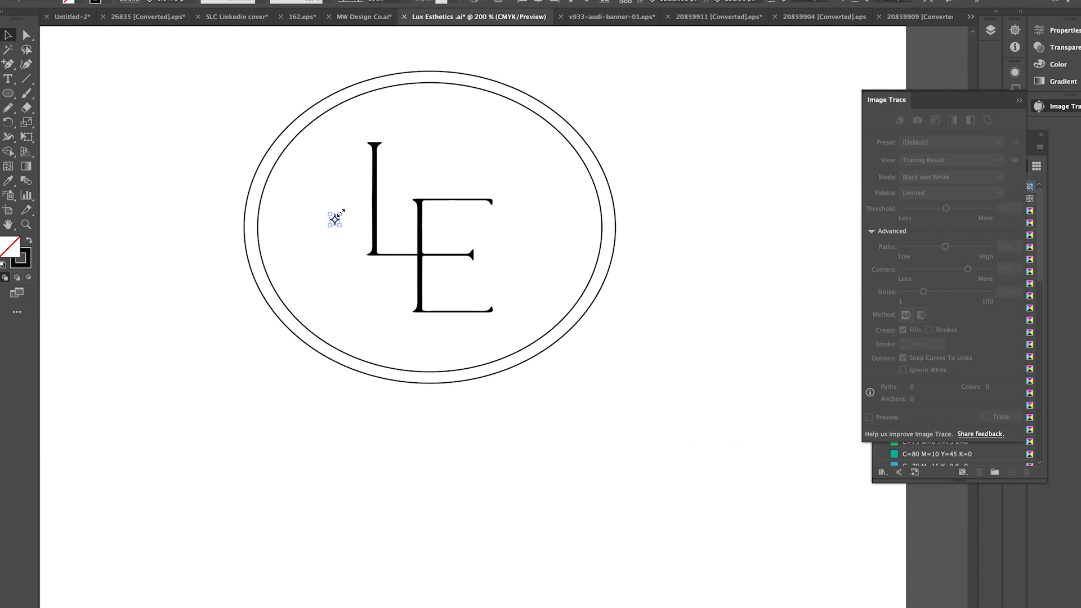
drag(335, 219, 330, 231)
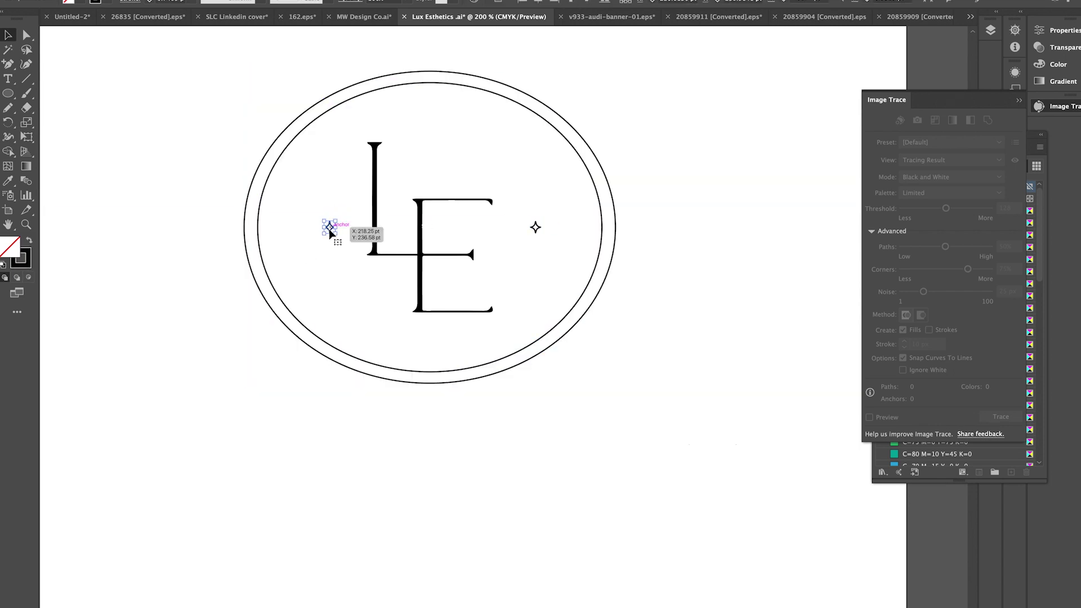
Step: Select the whole LE ellipse emblem, enter and leave its group, and return to 100% zoom
key(ctrl+minus)
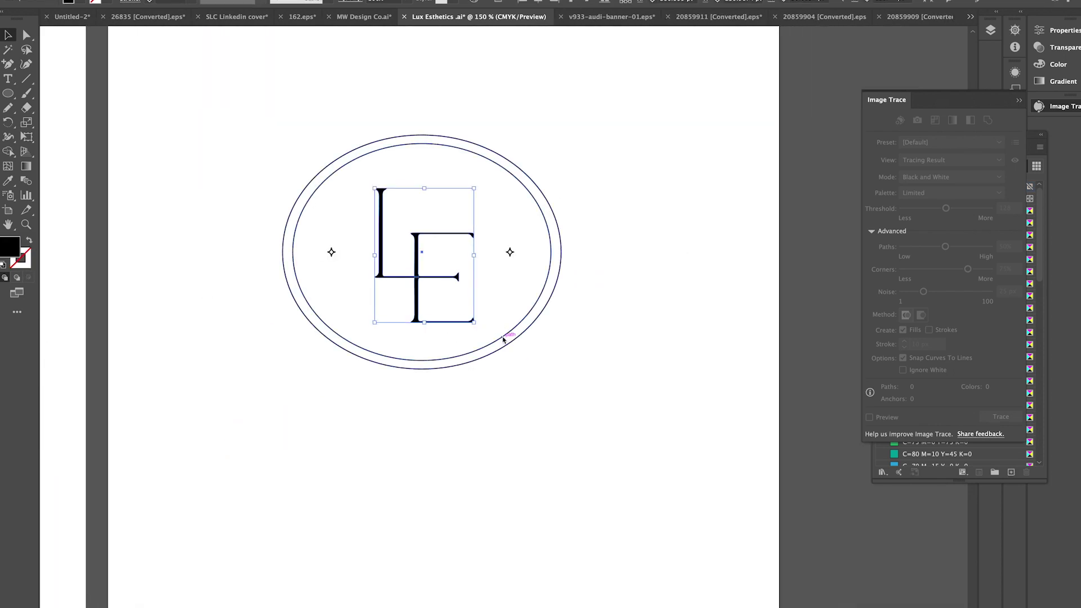
key(ctrl+minus)
key(ctrl+minus)
key(ctrl+minus)
click(472, 277)
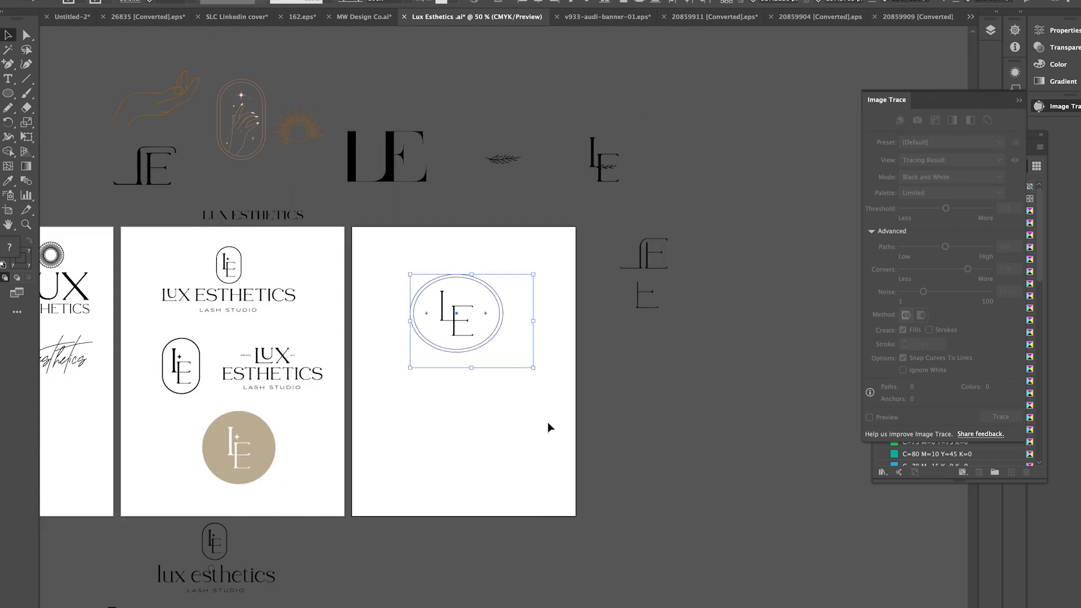
key(ctrl+plus)
key(ctrl+plus)
key(ctrl+plus)
double_click(292, 239)
key(p)
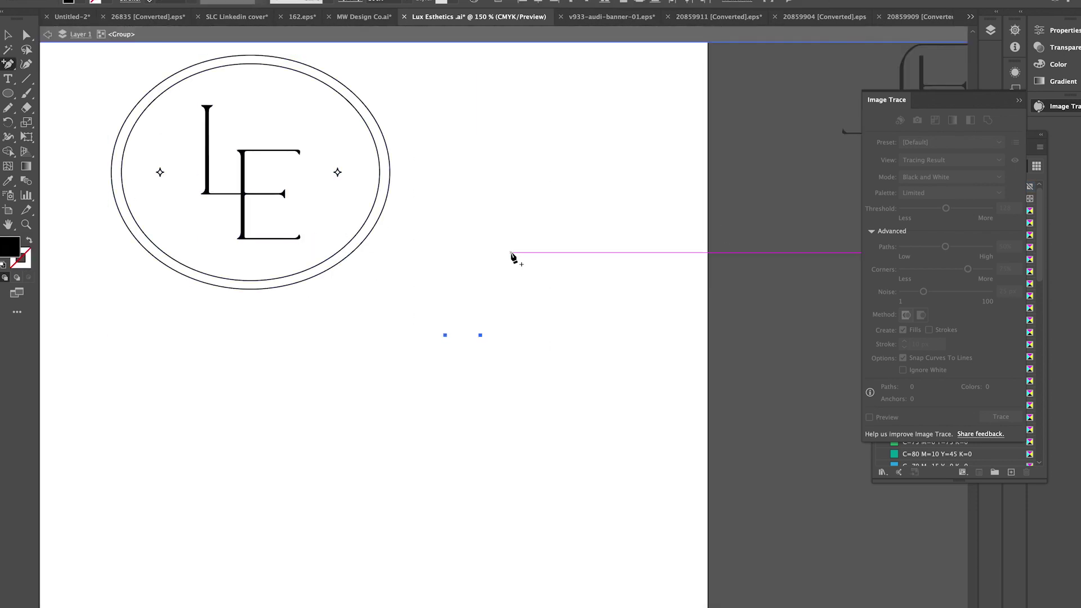
key(Escape)
key(ctrl+minus)
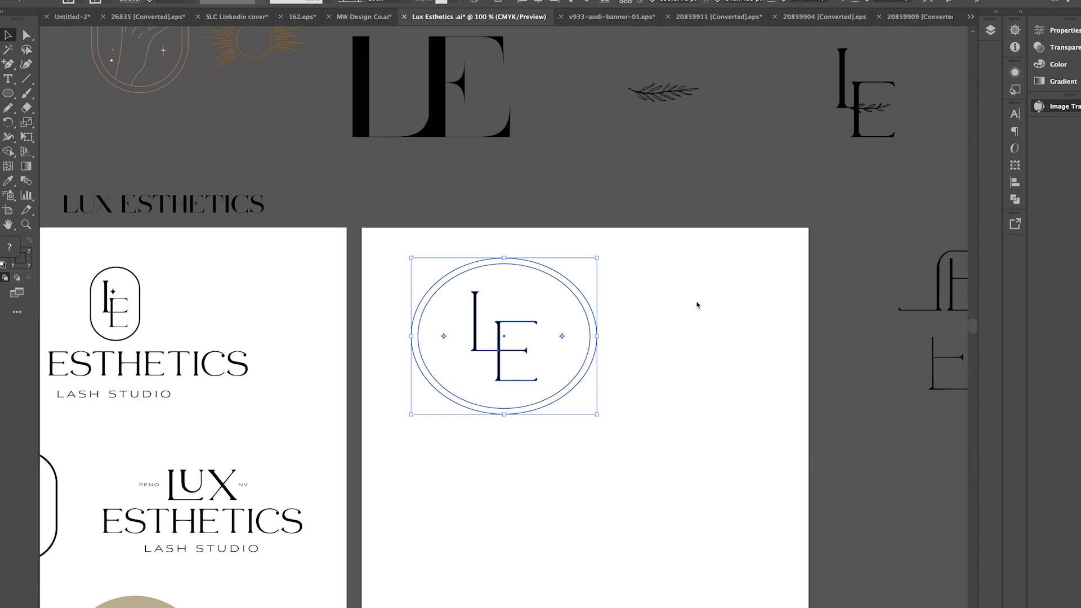
Step: Duplicate the LE with its sparkles, placing one copy right of the emblem and one below
double_click(562, 337)
click(537, 344)
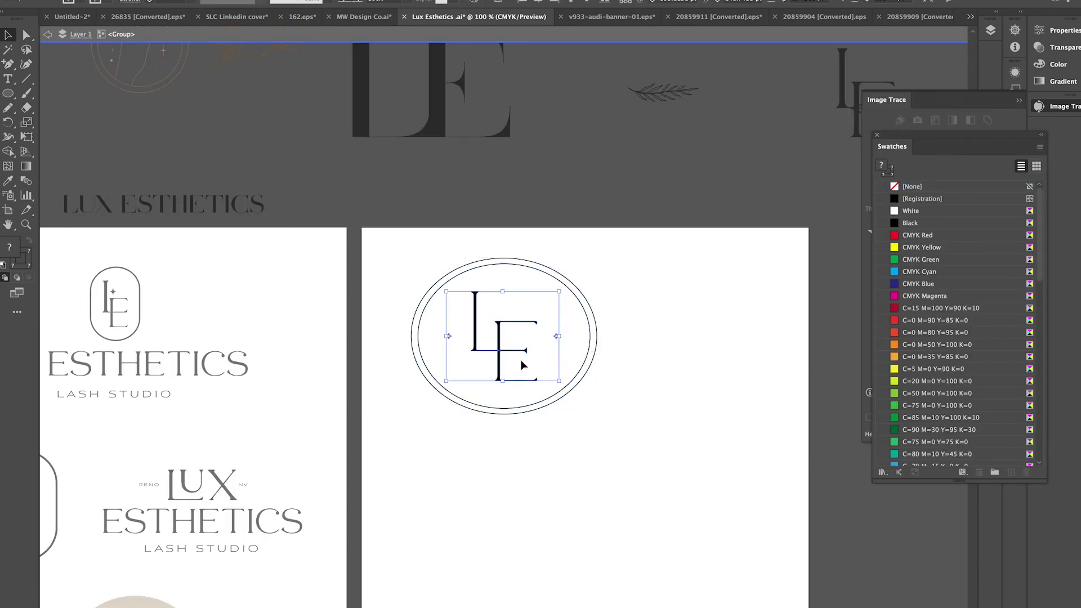
key(ctrl+minus)
key(Escape)
alt+drag(500, 348, 593, 348)
scroll(607, 417, right, 5)
alt+drag(360, 338, 344, 442)
Step: Draw a rounded frame over the lower LE and resize it wider and taller
key(ctrl+plus)
right_click(552, 340)
click(448, 342)
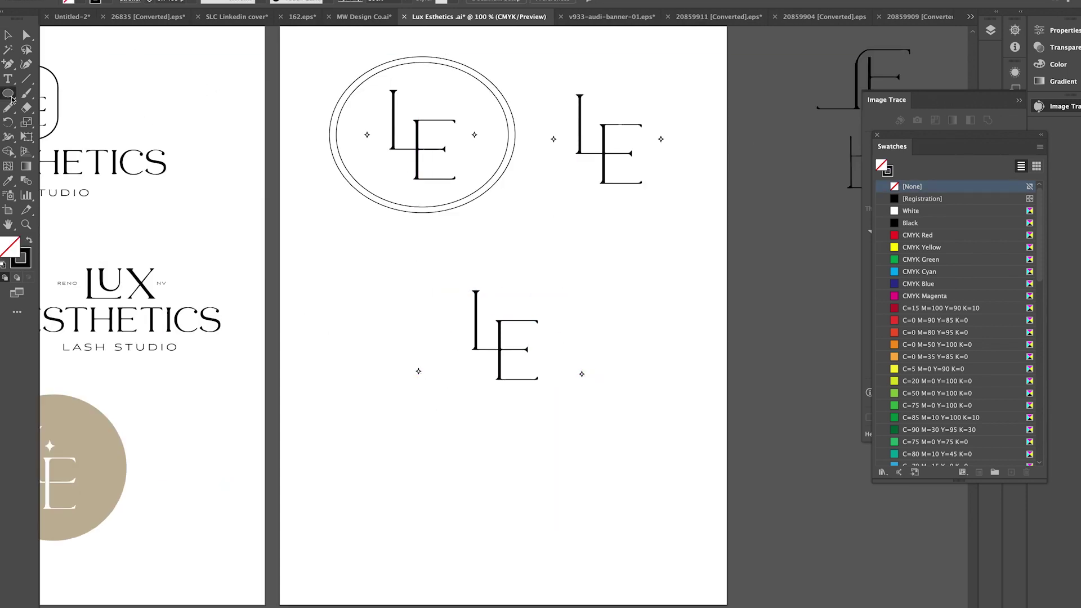
drag(640, 314, 700, 386)
mouse_move(535, 310)
mouse_down()
mouse_move(554, 310)
mouse_move(567, 461)
mouse_up()
click(566, 349)
drag(565, 270, 588, 252)
drag(566, 461, 591, 463)
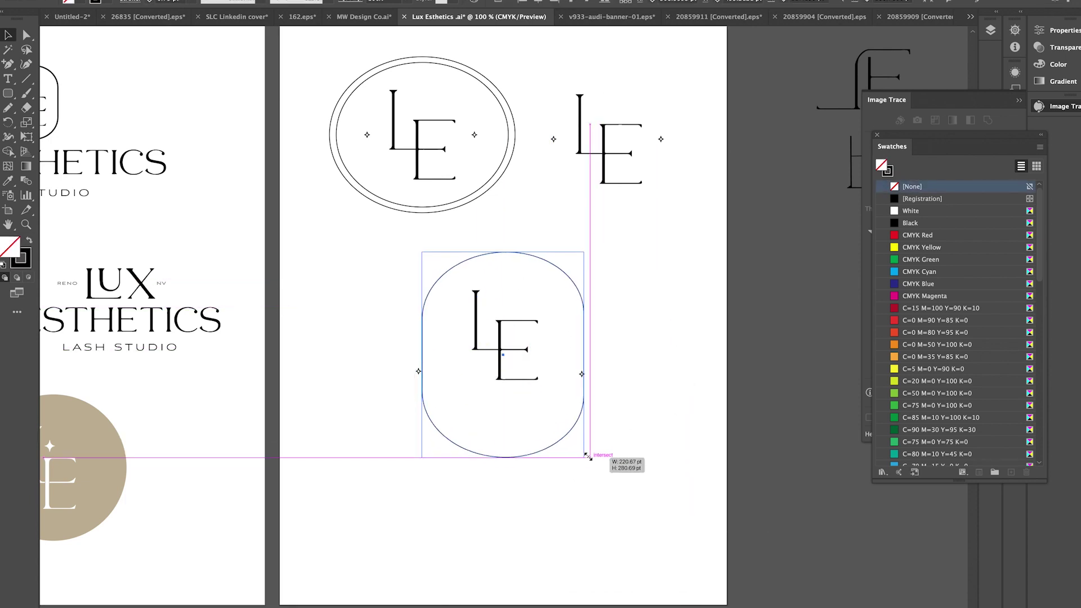
Step: Shrink the lower LE monogram and place a copy of the rounded frame right and down
click(505, 338)
drag(538, 290, 526, 307)
mouse_move(550, 255)
mouse_down()
mouse_move(647, 274)
mouse_move(550, 295)
mouse_up()
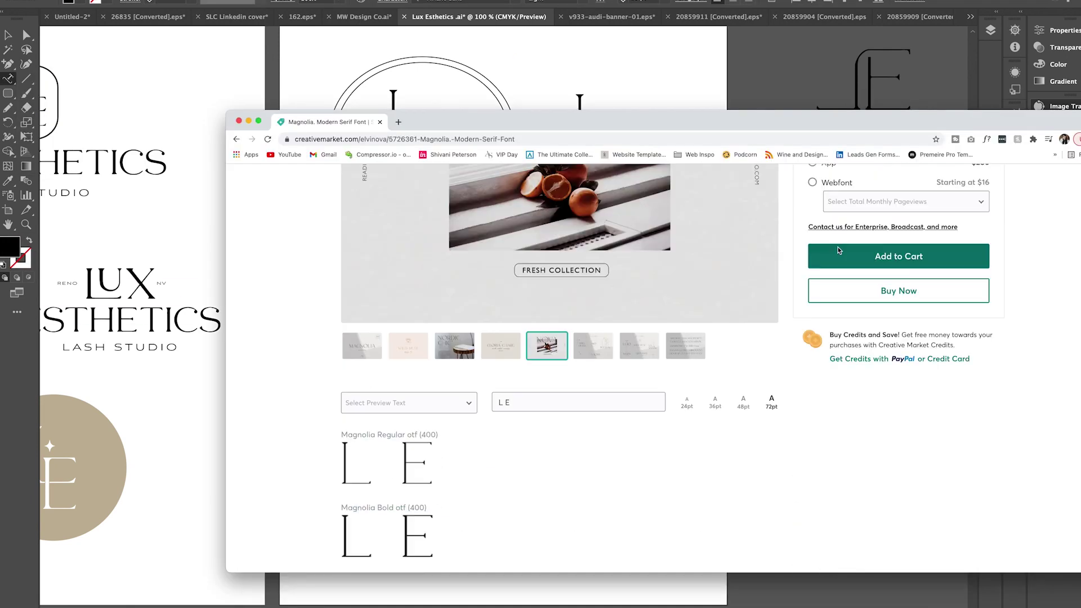
Step: Search Google for the copied Magnolia Modern Serif font title in a new tab
scroll(839, 250, up, 5)
triple_click(844, 282)
key(super+c)
key(super+t)
key(super+v)
key(Return)
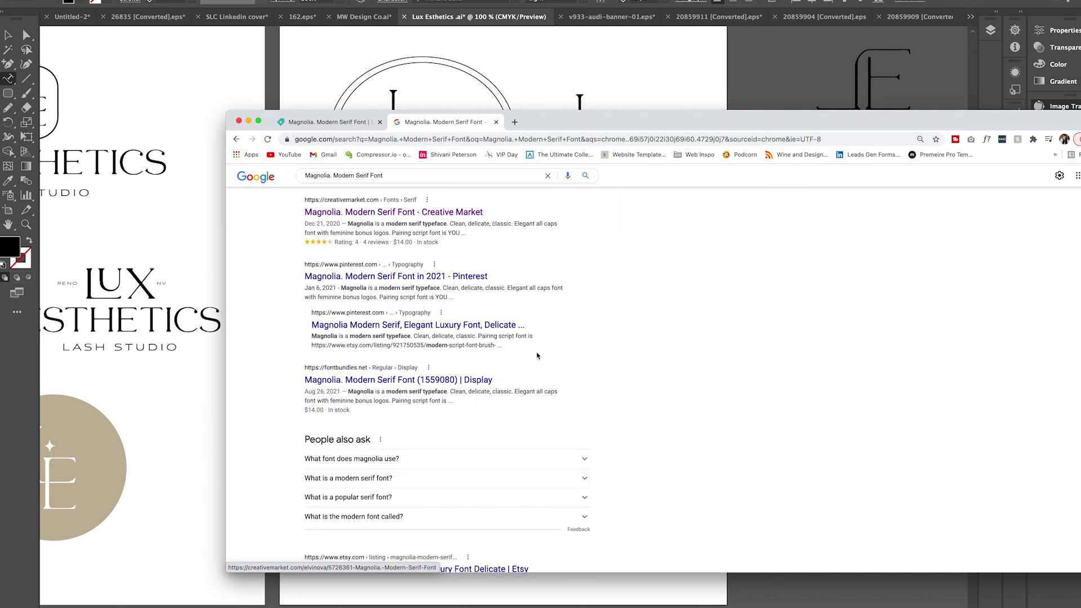
Step: Open the Creative Market Magnolia result, browse it, and return to the search results
scroll(537, 355, down, 3)
click(383, 446)
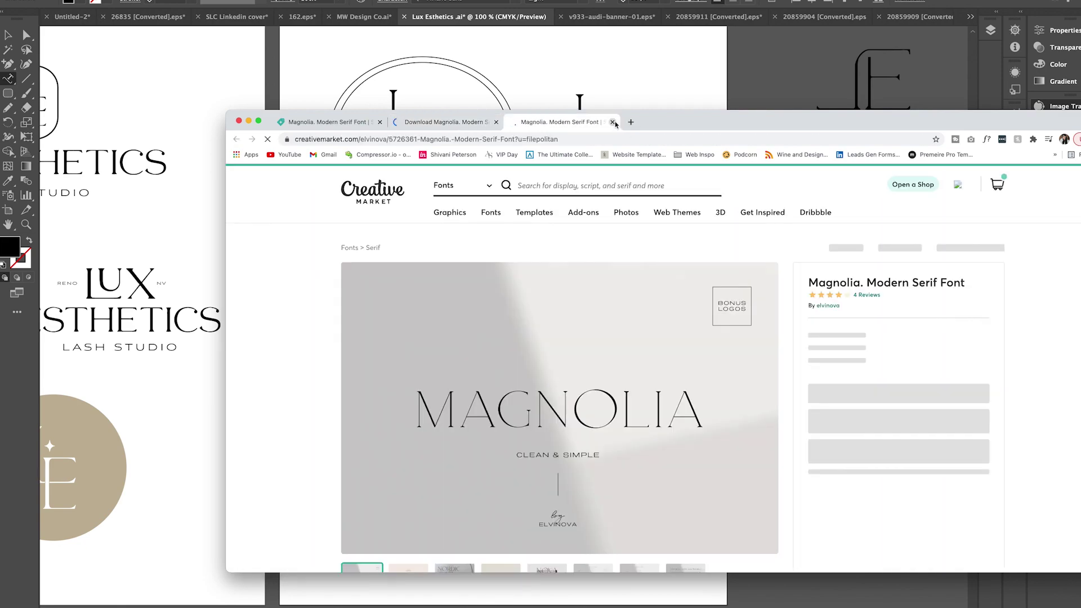
click(613, 122)
scroll(433, 394, down, 5)
scroll(433, 394, down, 5)
scroll(433, 472, up, 8)
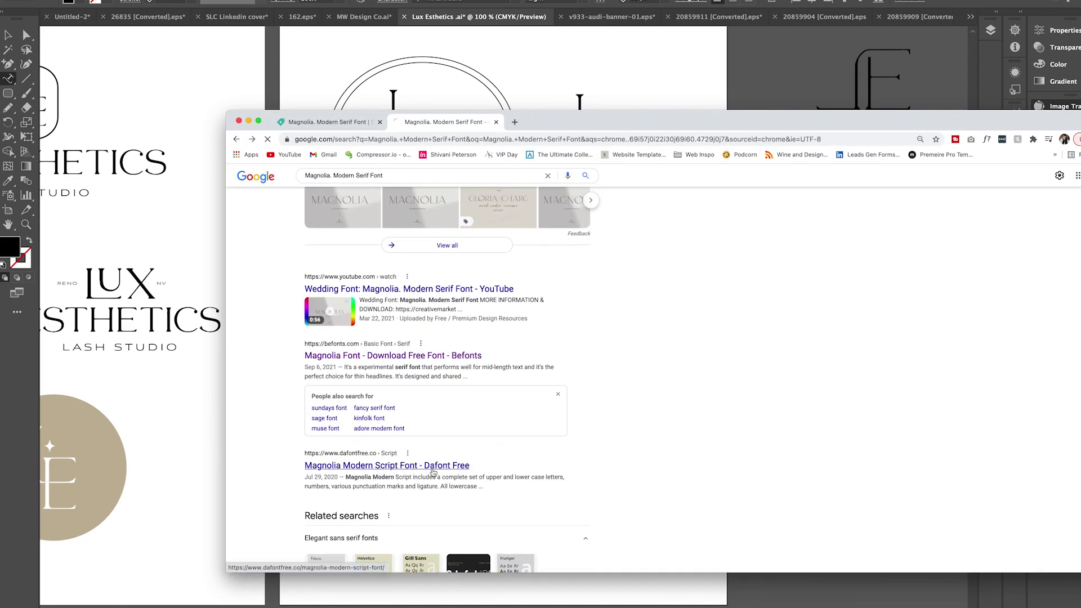
key(super+bracketleft)
scroll(563, 254, up, 5)
Step: Search 'magnolia font' free downloads and check the Magnolia Sky and Magnolia Font pages
click(422, 185)
text(magnolia font)
click(366, 237)
click(387, 261)
click(237, 139)
click(360, 429)
key(super+bracketleft)
Step: Check the dafontfree Magnolia and Hey Magnolia font pages
scroll(370, 244, down, 6)
click(370, 242)
key(super+bracketleft)
scroll(370, 245, down, 4)
click(366, 208)
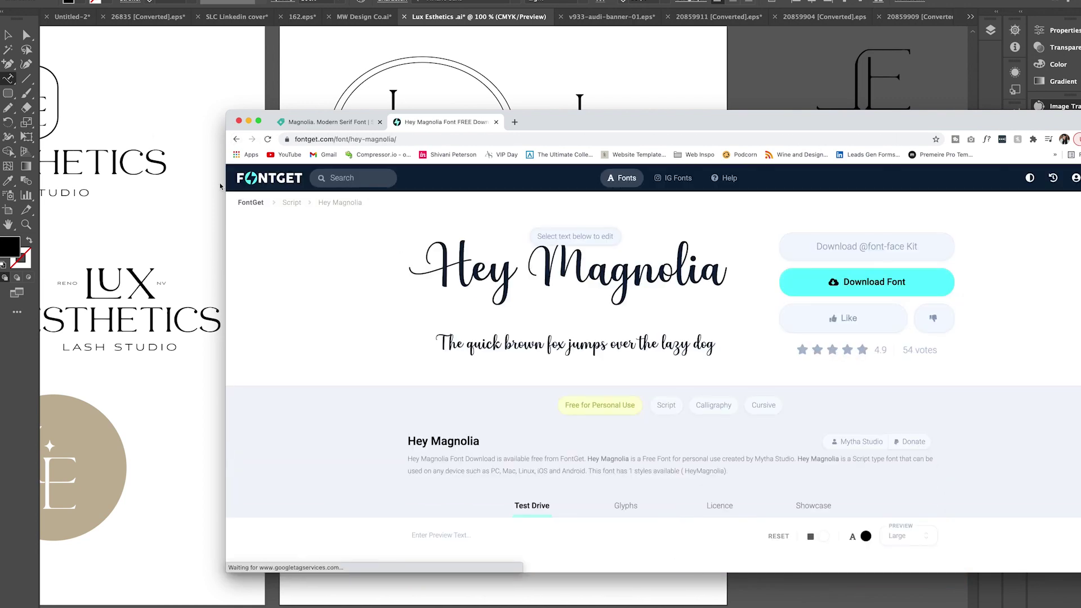
key(super+bracketleft)
Step: Preview 'Lux Esthetics' at 24pt in the Creative Market Magnolia font previewer
key(super+1)
scroll(395, 394, down, 5)
click(515, 327)
text(Lux Esthetics)
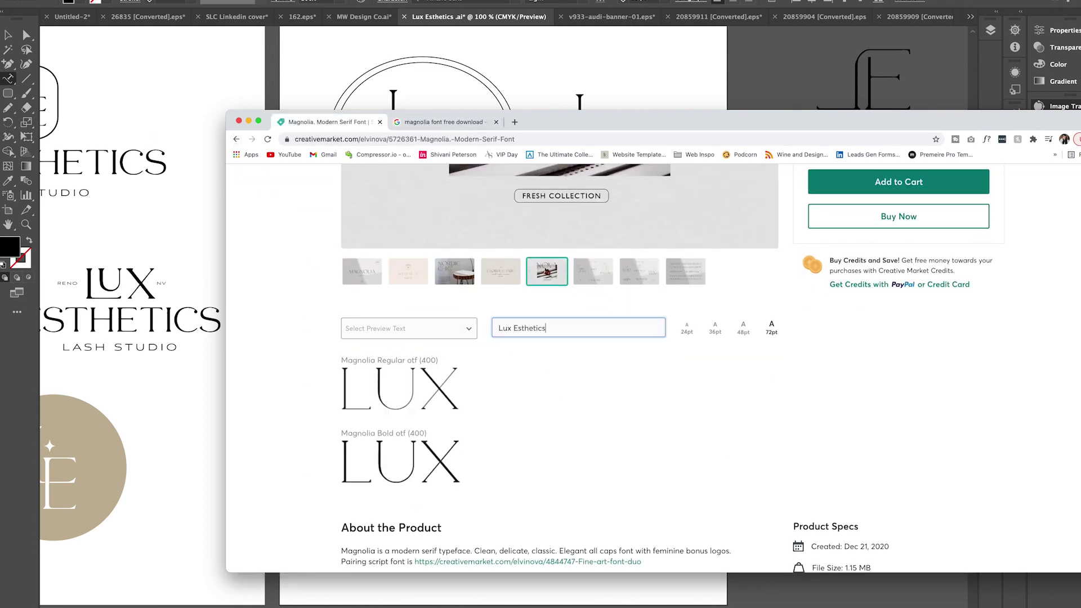
click(687, 328)
scroll(687, 253, up, 3)
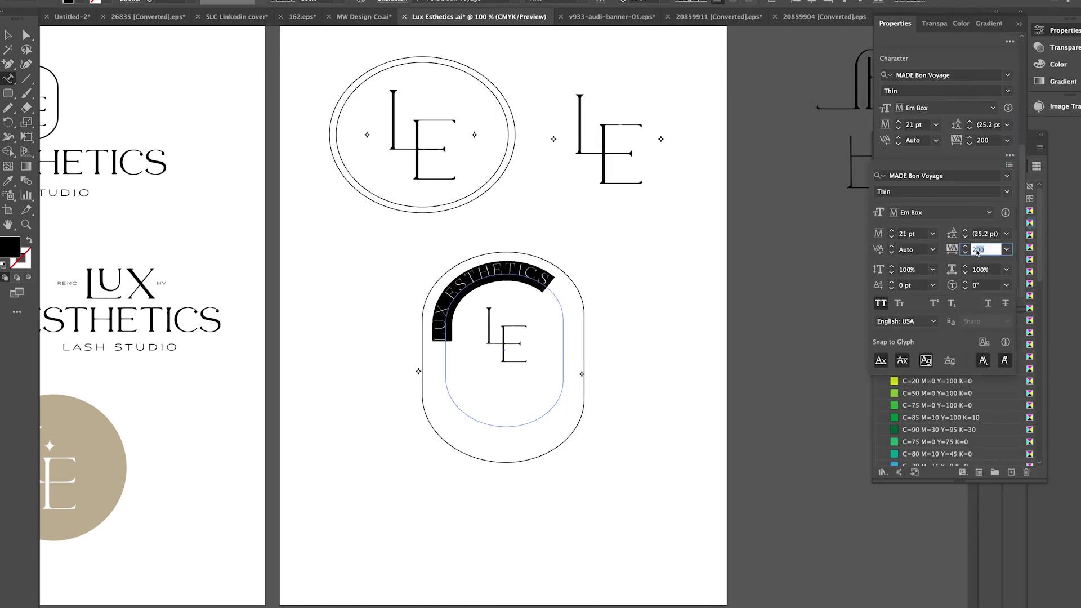
Step: Select the arched LUX ESTHETICS text and set its font style to Light
key(Escape)
click(574, 312)
click(646, 305)
key(ctrl+equal)
click(305, 318)
click(536, 275)
scroll(536, 275, up, 5)
click(270, 361)
click(946, 254)
click(895, 251)
Step: Set the arched lettering in Marcellus and widen its tracking to 600
key(ctrl+a)
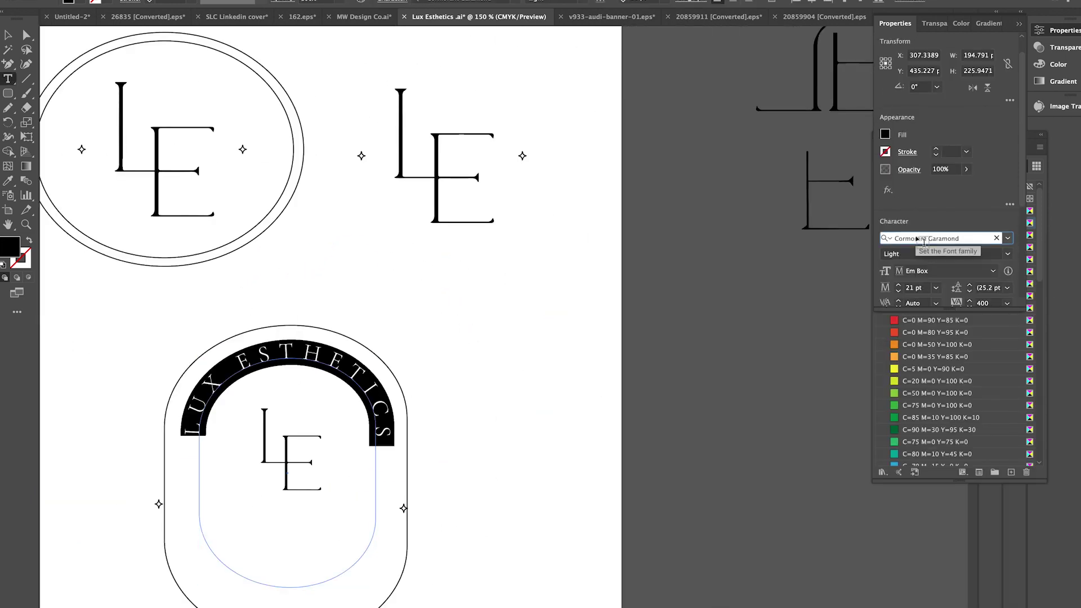
click(1007, 237)
scroll(979, 371, down, 10)
scroll(979, 371, up, 5)
scroll(979, 371, up, 5)
click(923, 550)
key(Escape)
drag(378, 408, 378, 414)
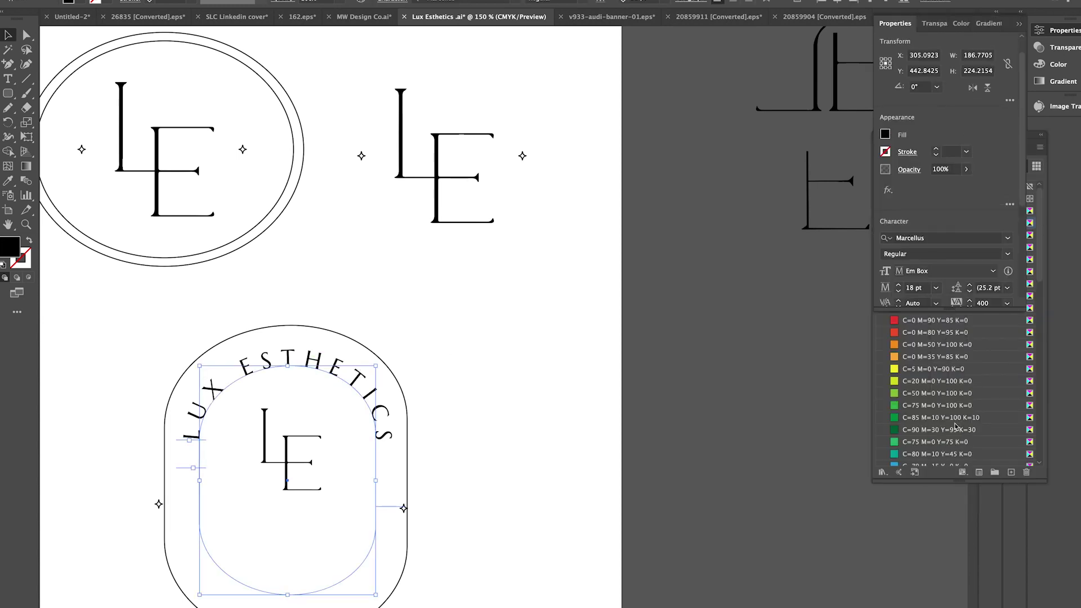
click(990, 303)
text(600)
key(Return)
Step: Level the two stars and nudge the LE monogram slightly left
click(134, 170)
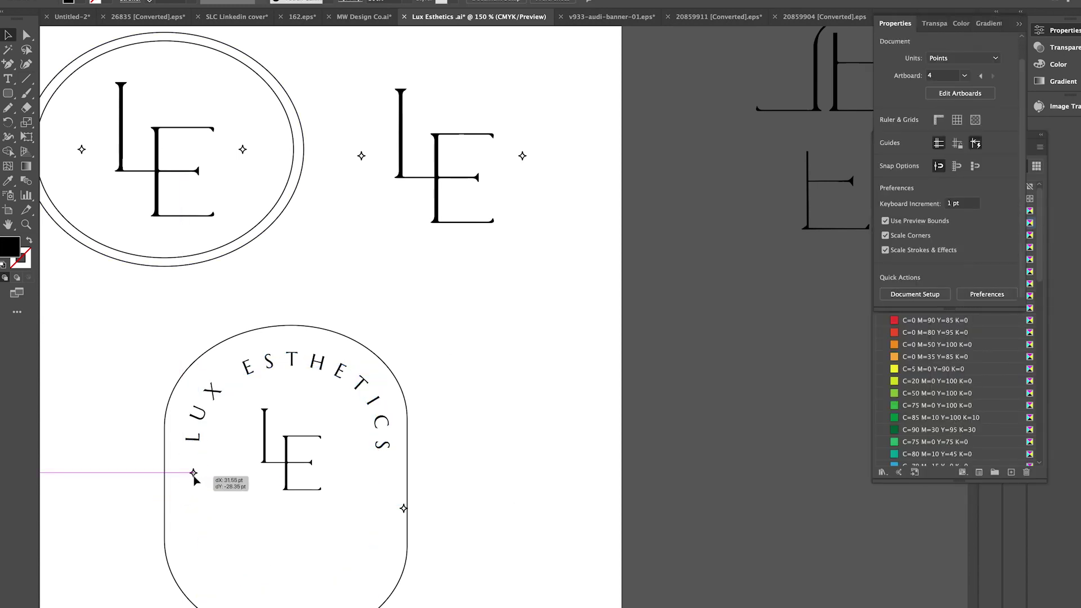
drag(401, 509, 380, 474)
shift+click(153, 474)
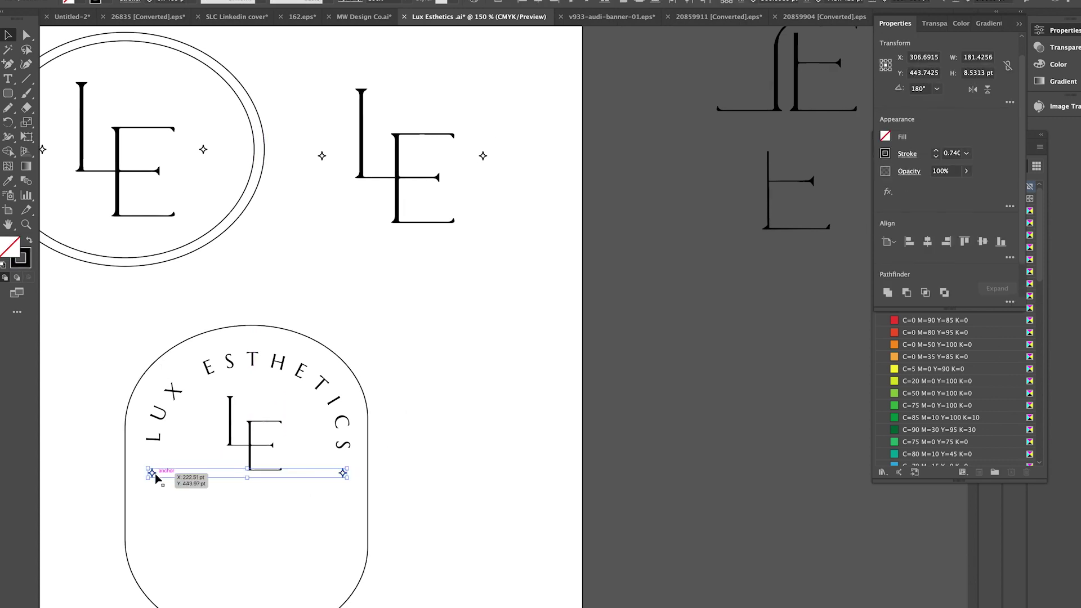
drag(247, 445, 241, 444)
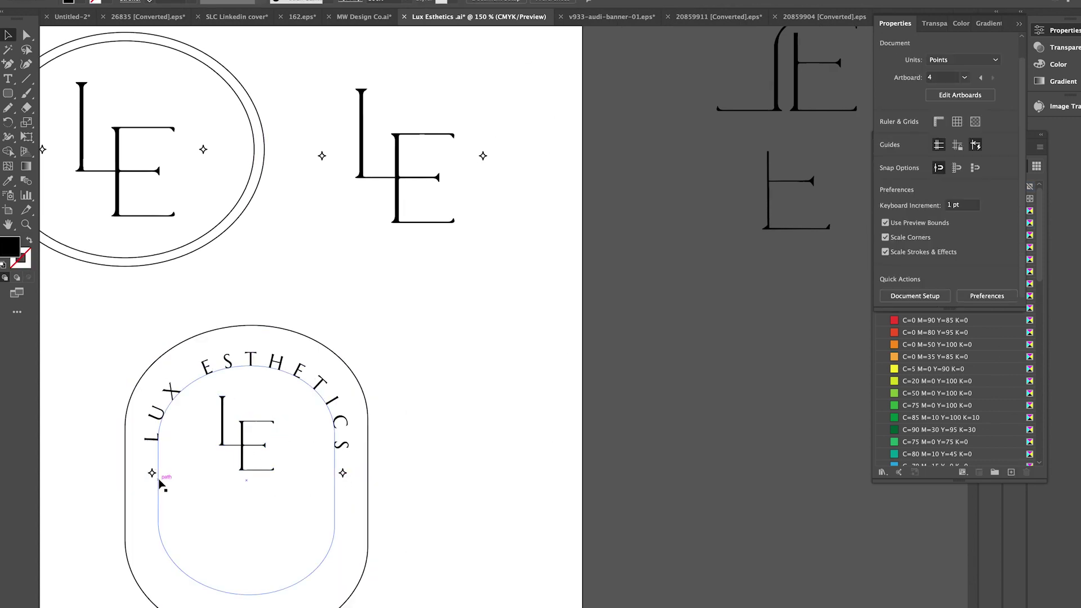
drag(162, 485, 263, 423)
Step: Type the tagline 'LASHES AND SKINCARE' below the LE monogram
key(t)
click(259, 473)
text(LAS)
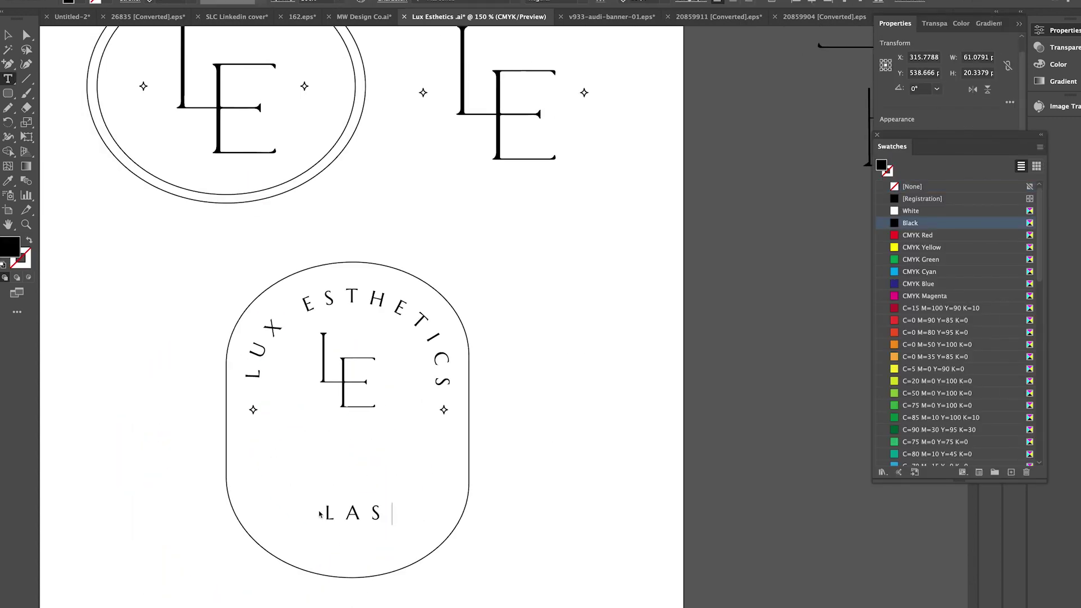
text(NCARE)
click(416, 513)
text(ES)
key(ctrl+a)
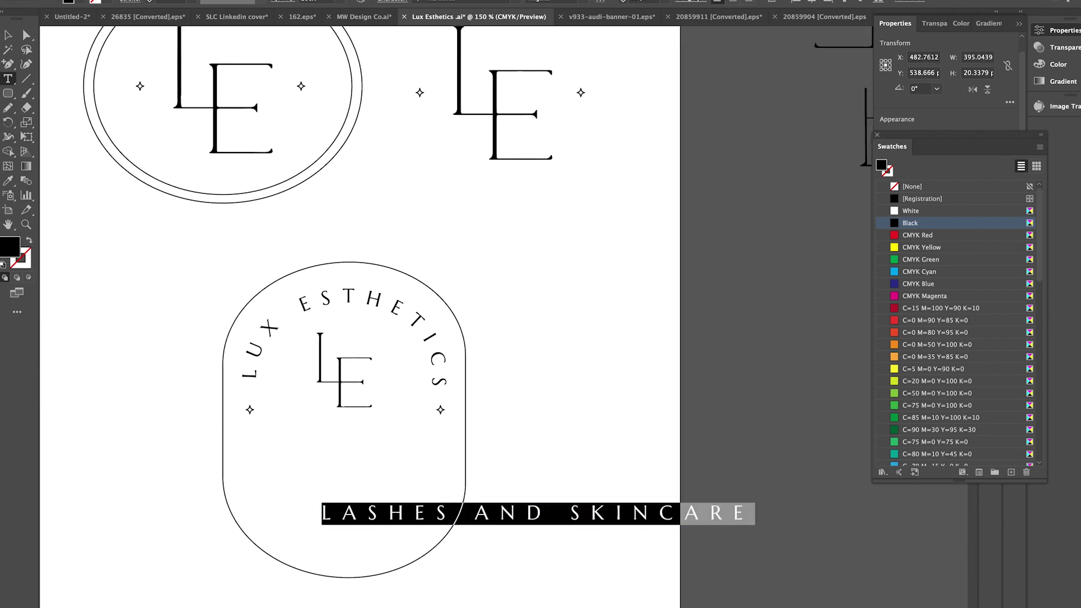
Step: Set the tagline in Aviano Sans Thin and move it lower under the monogram
click(1008, 240)
click(931, 354)
key(Escape)
drag(416, 429, 467, 438)
scroll(415, 434, left, 3)
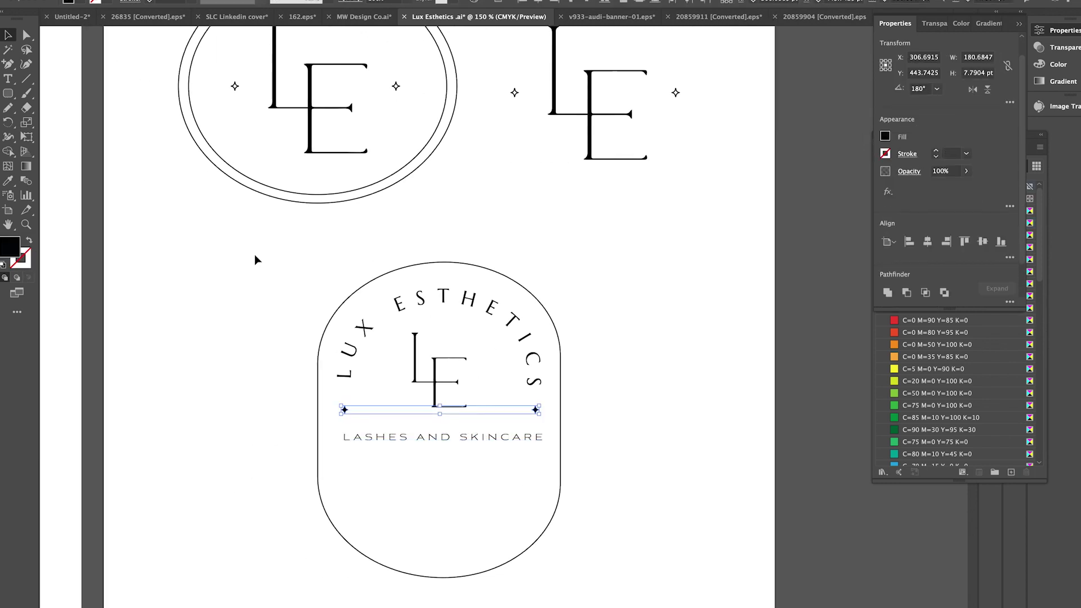
key(ctrl+minus)
key(ctrl+minus)
key(ctrl+plus)
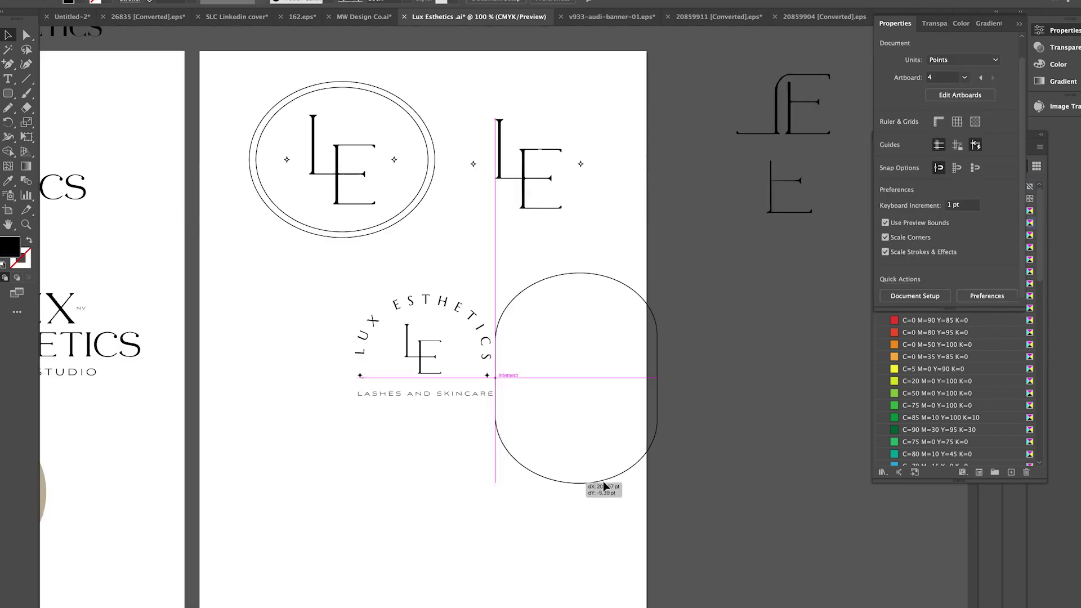
Step: Move the arch outline beside the logo and place a copy of the logo inside it
drag(417, 490, 755, 461)
drag(326, 302, 241, 287)
mouse_move(691, 403)
mouse_down()
mouse_move(457, 389)
mouse_move(345, 357)
mouse_move(526, 322)
mouse_up()
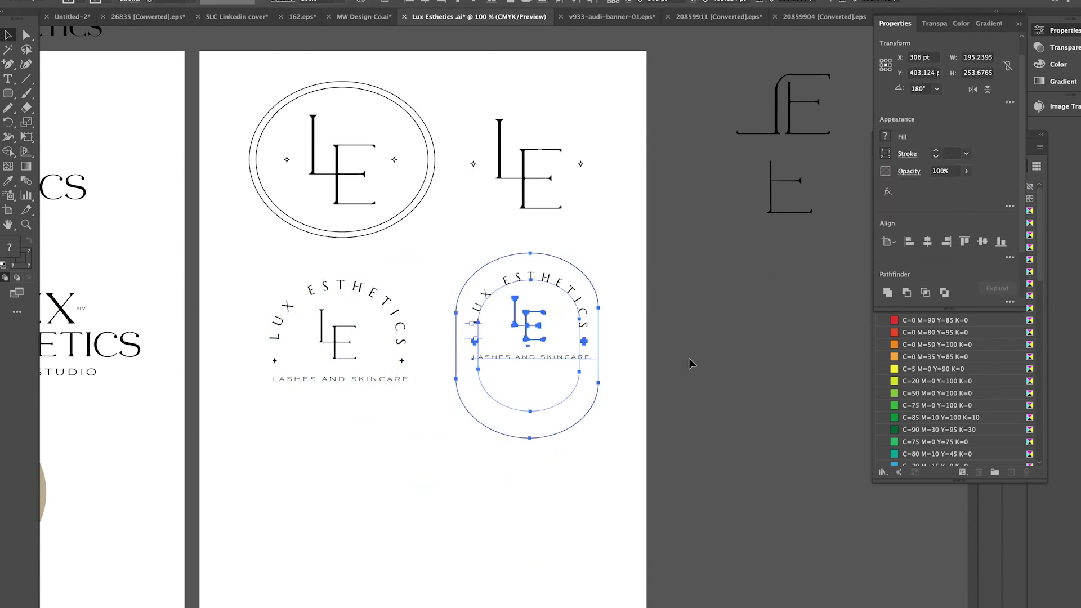
click(683, 331)
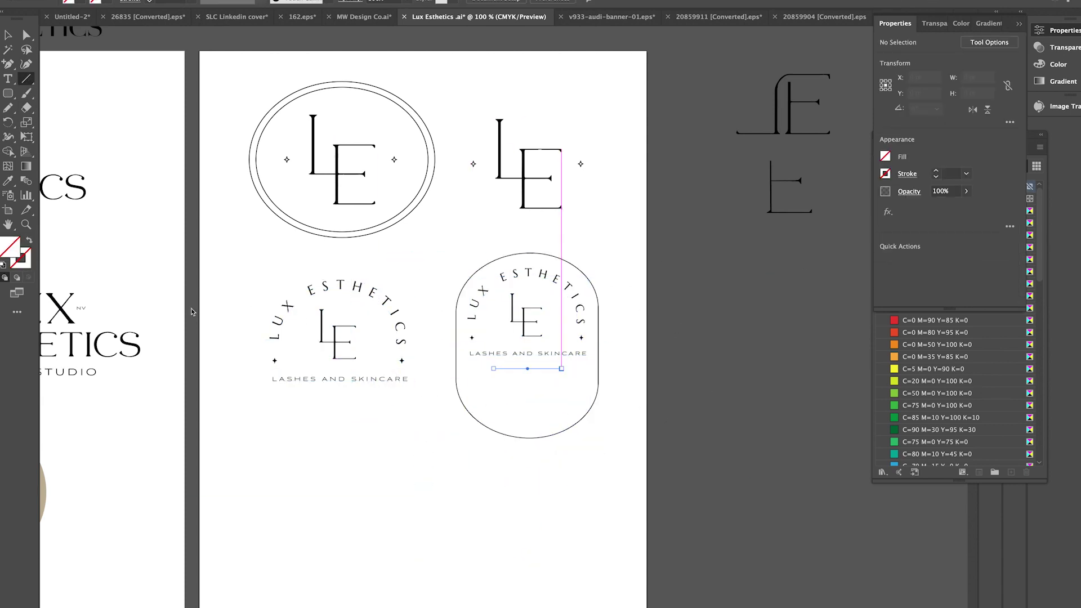
Step: Draw a short divider line under the tagline in the arch badge
drag(561, 371, 545, 371)
key(v)
click(584, 337)
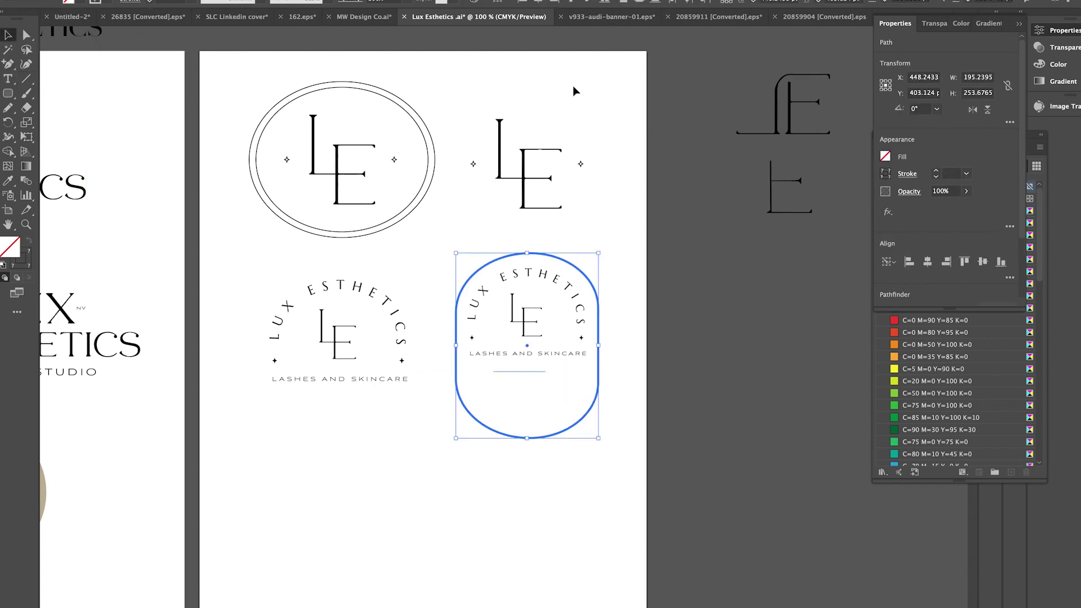
click(619, 428)
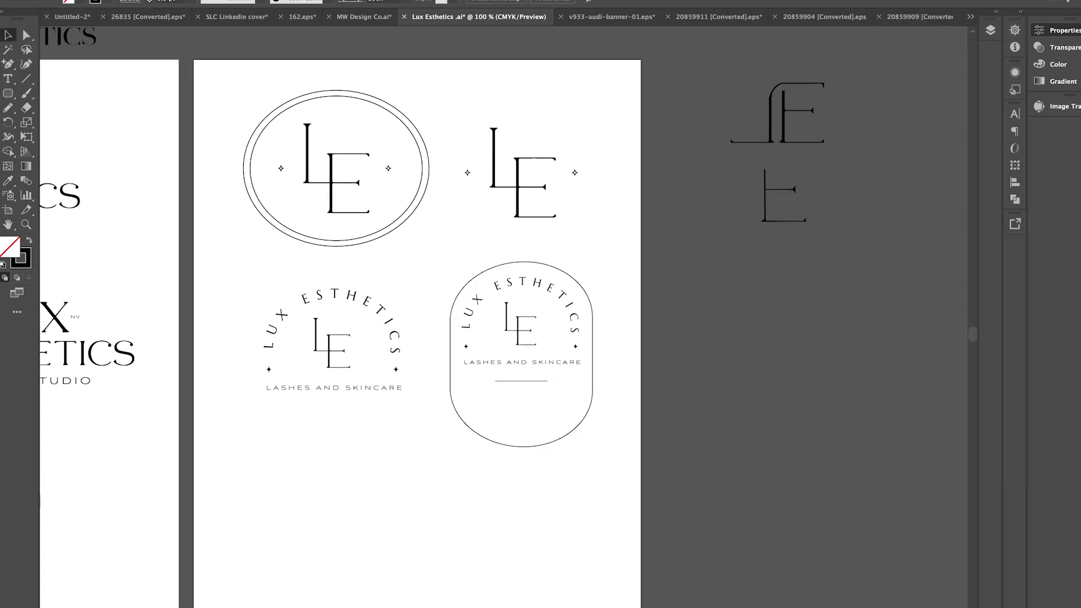
scroll(563, 338, down, 3)
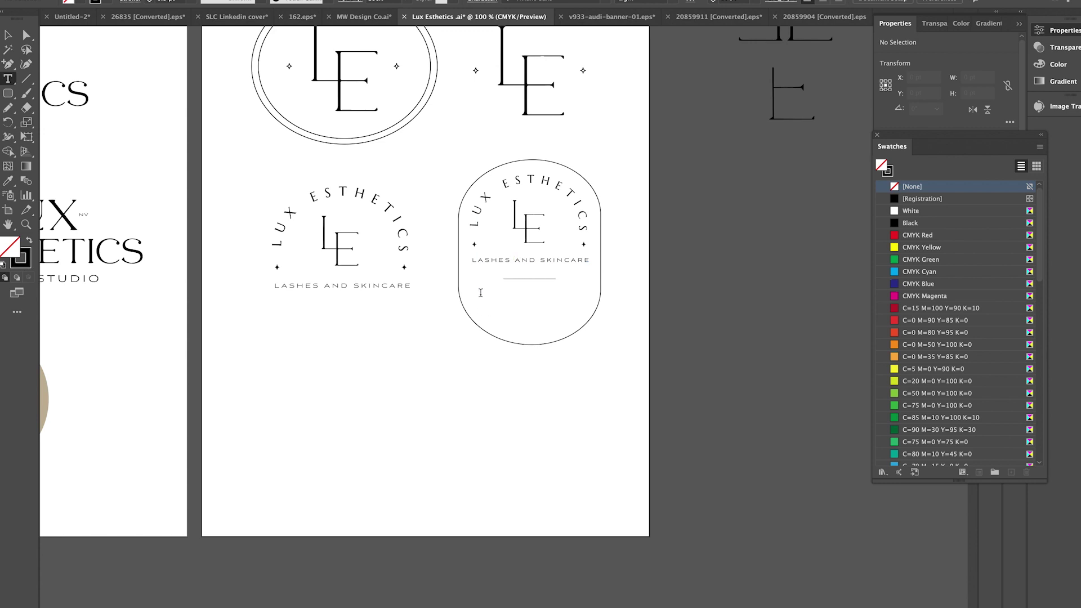
Step: Add a description text box matching the tagline style, centre-aligned
key(t)
drag(478, 354, 593, 404)
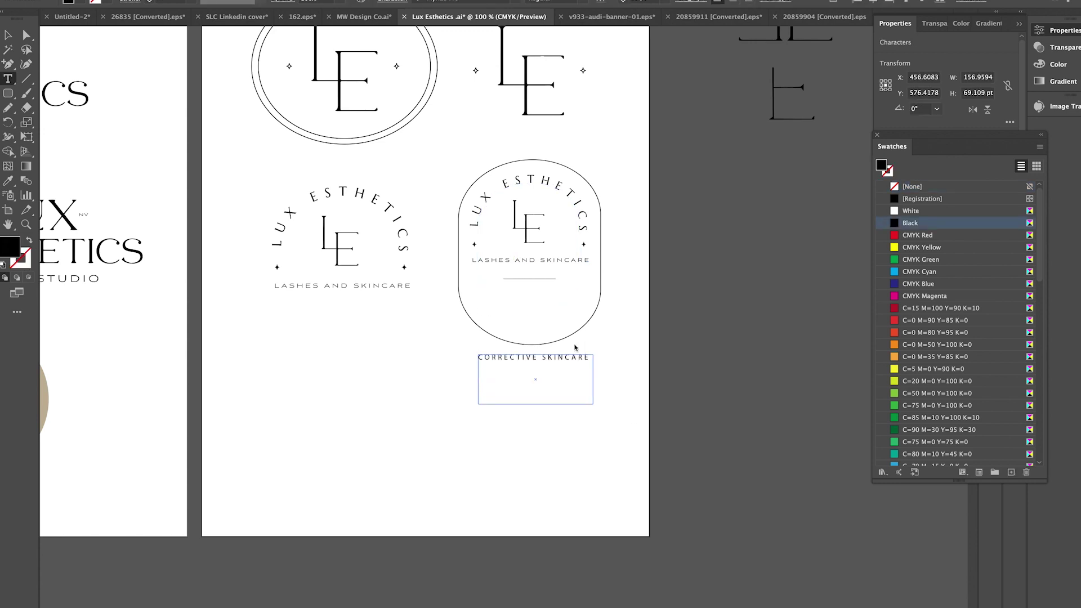
click(474, 260)
key(v)
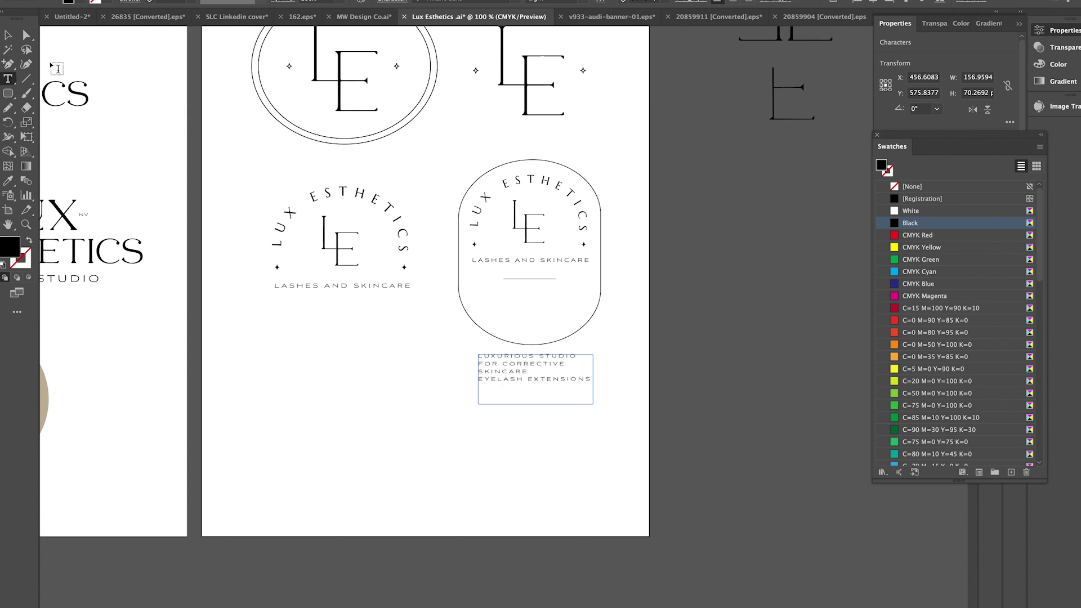
key(ctrl+shift+c)
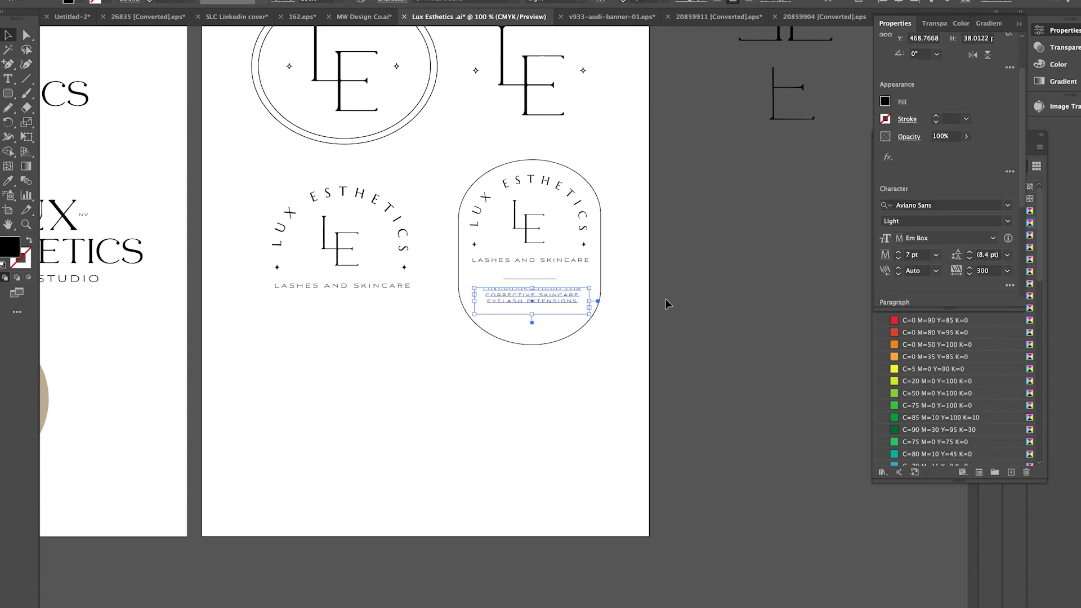
Step: Move the description up into the arch and widen its box so lines stop breaking
drag(572, 369, 568, 302)
key(ctrl+equal)
key(ctrl+equal)
key(ctrl+equal)
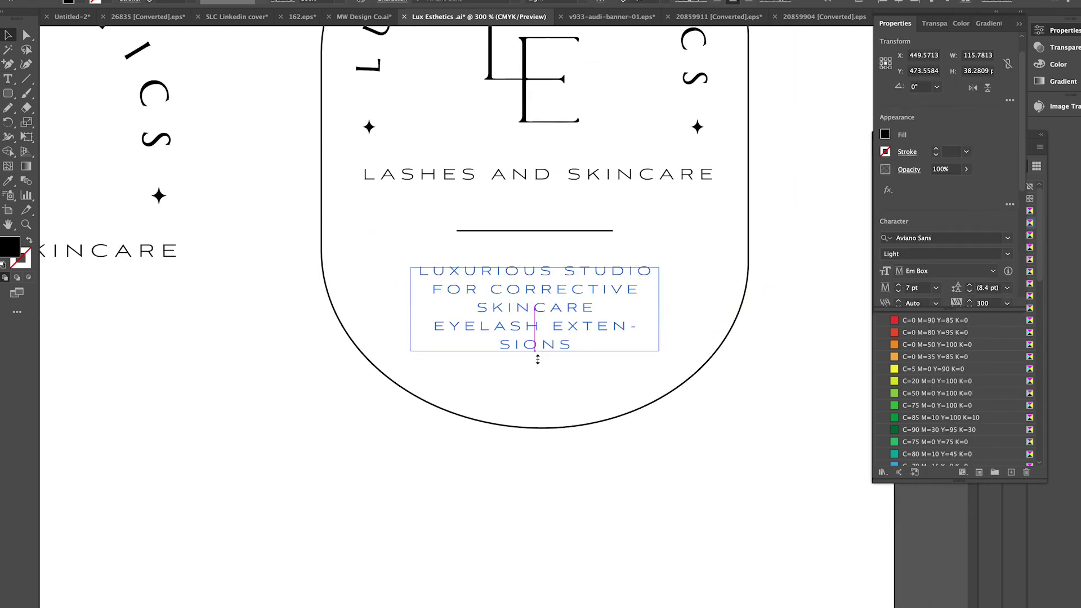
drag(556, 362, 544, 313)
scroll(544, 313, up, 4)
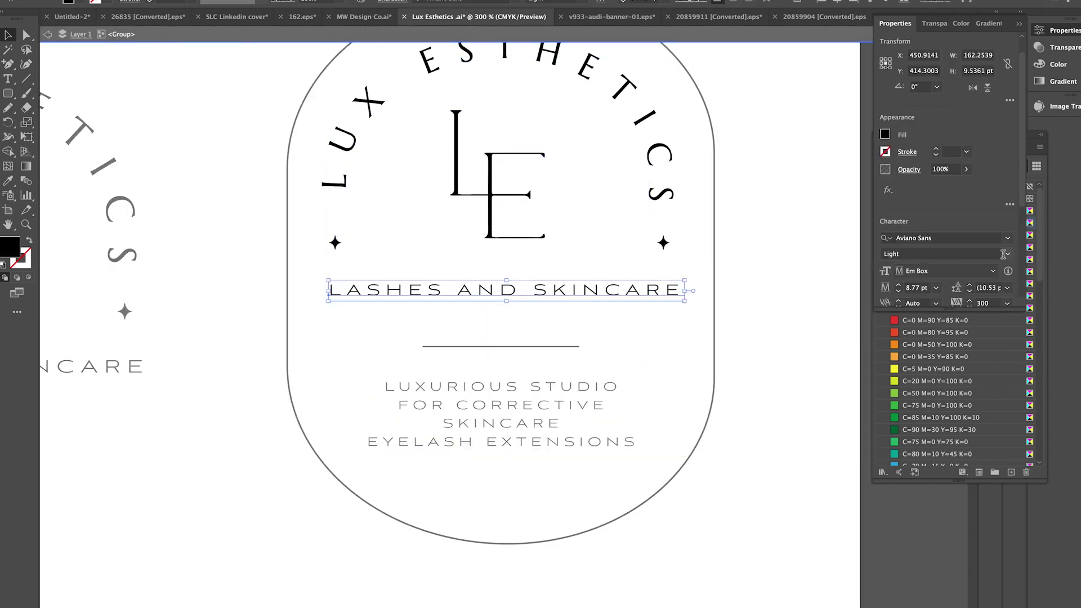
scroll(788, 381, up, 3)
key(ctrl+minus)
key(ctrl+minus)
Step: Insert 'AND' into the description text and deselect it
double_click(527, 415)
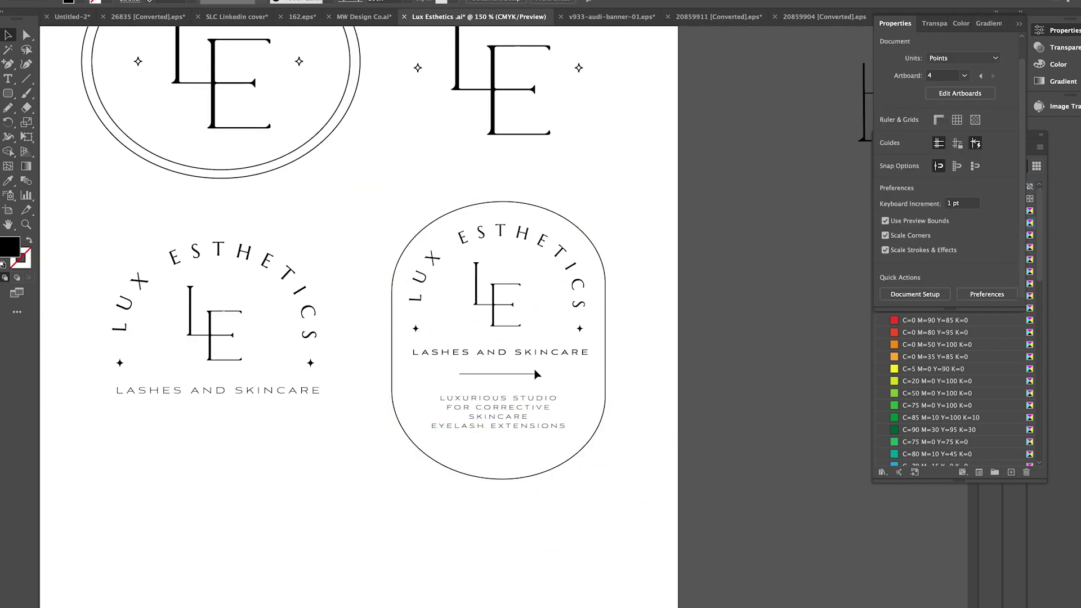
text(AND)
click(7, 37)
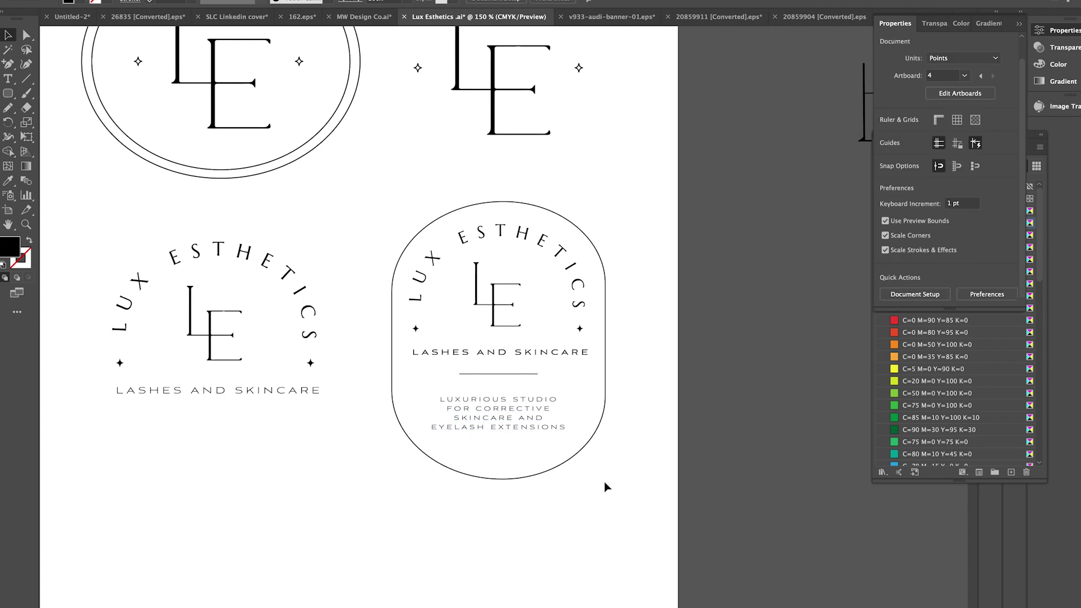
scroll(603, 482, up, 3)
scroll(683, 511, down, 3)
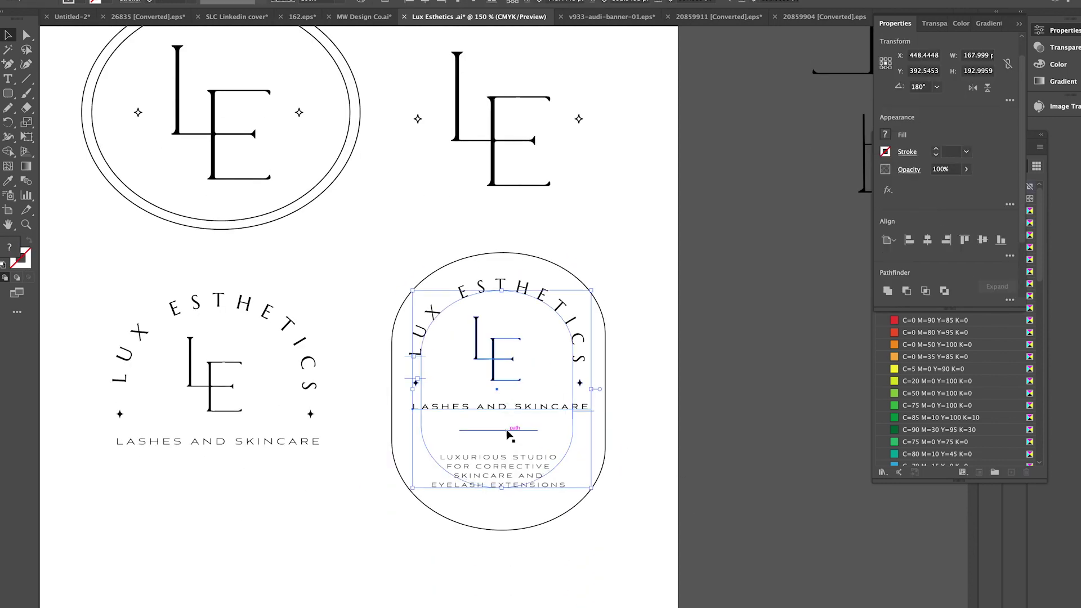
click(674, 512)
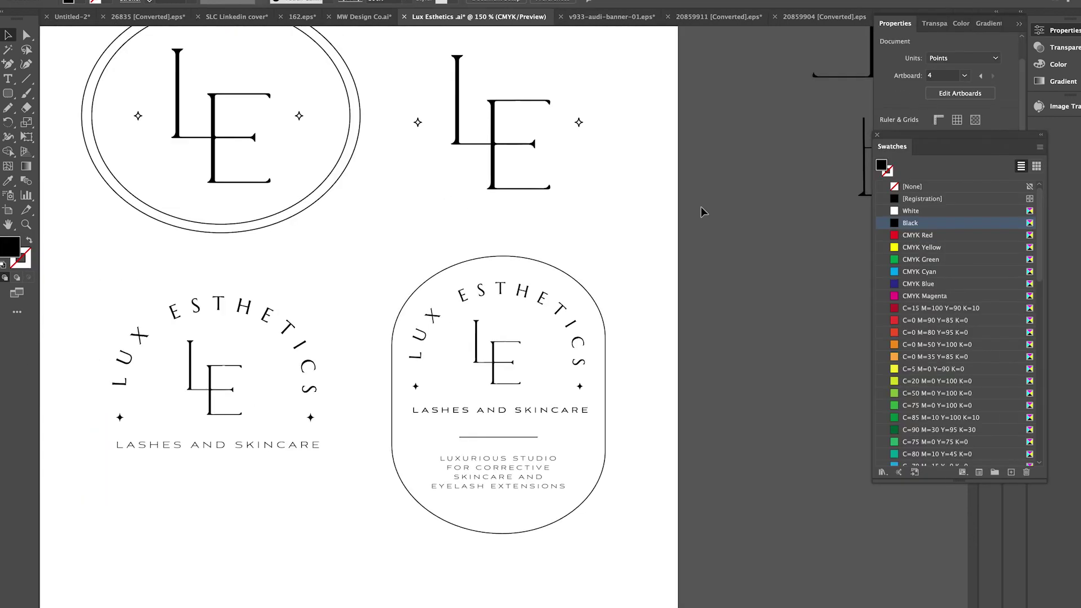
click(542, 439)
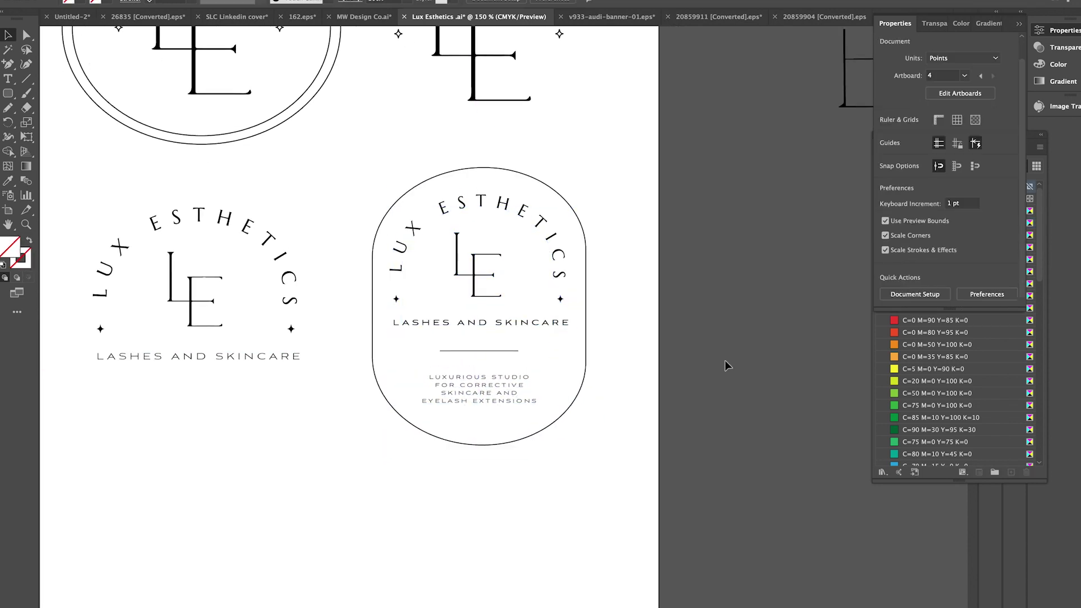
alt+scroll(704, 360, down, 5)
scroll(703, 359, left, 5)
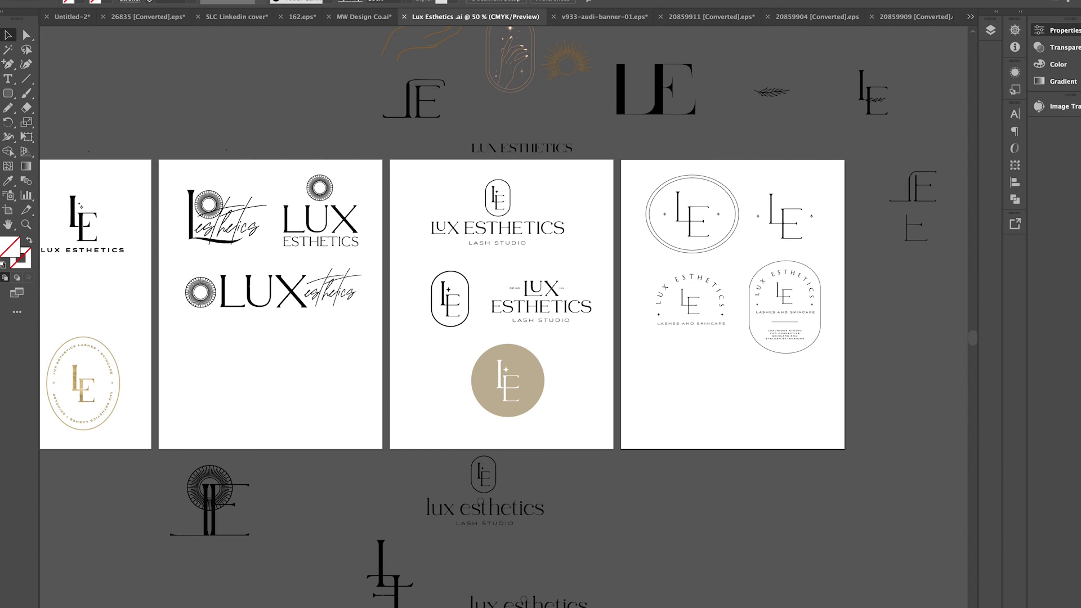
Step: Clear the loose logos and gold-leaf image up above the artboards
key(ctrl+minus)
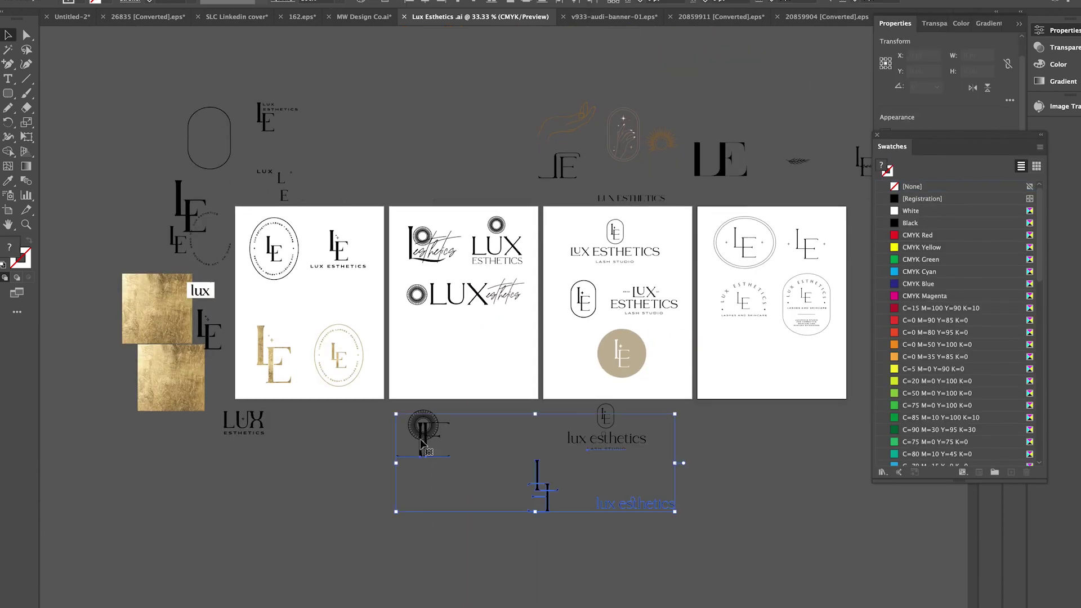
click(612, 432)
drag(612, 432, 505, 164)
drag(423, 433, 415, 155)
drag(243, 421, 337, 189)
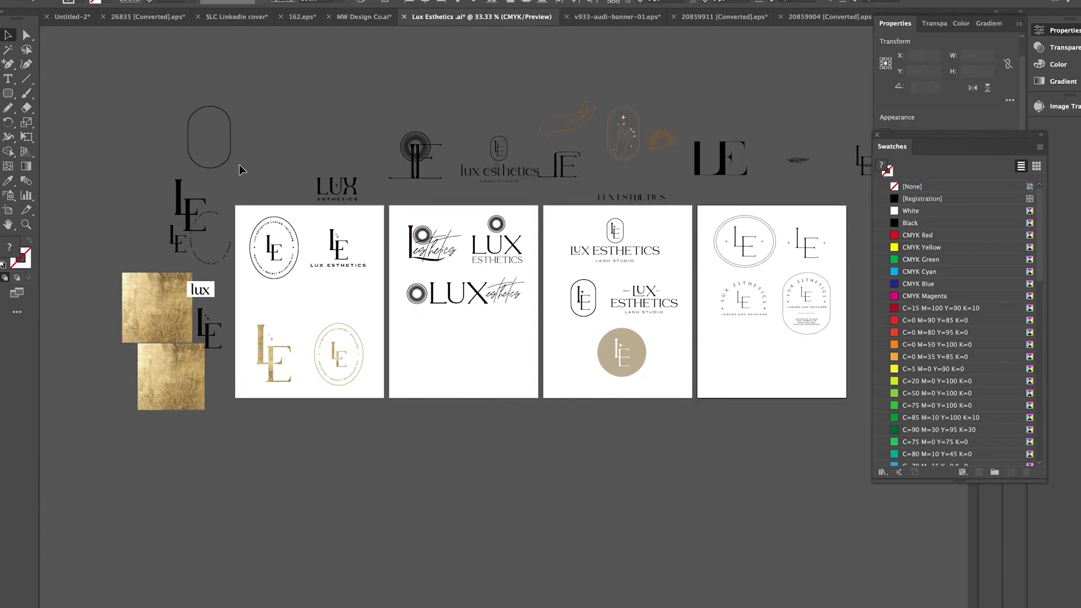
drag(170, 376, 141, 304)
Step: Draw a black colour bar and fill the middle bar with the gold-leaf colour
key(m)
drag(207, 410, 262, 419)
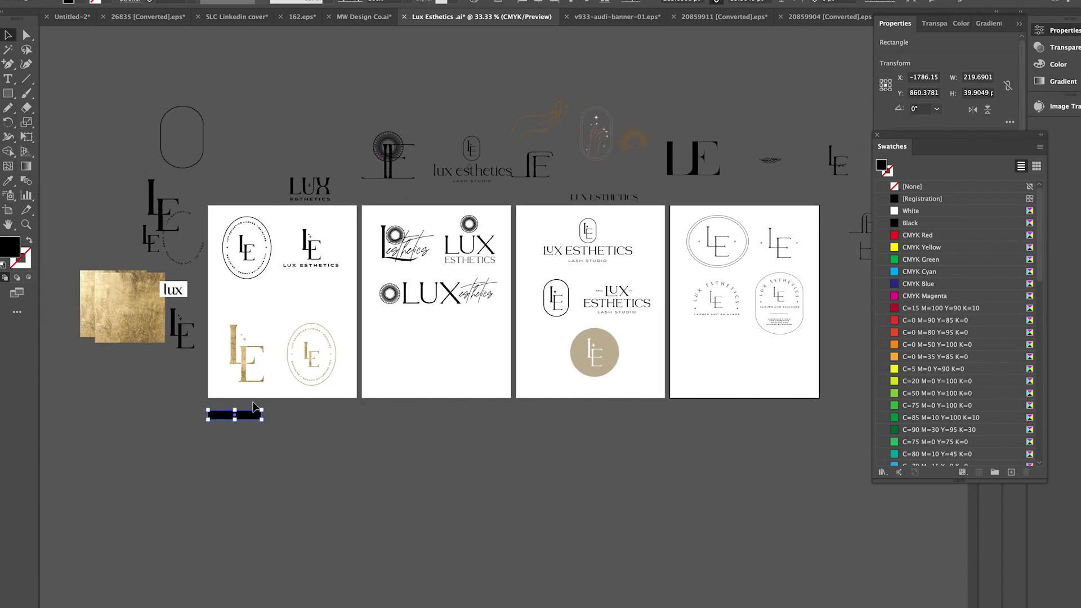
scroll(349, 417, right, 2)
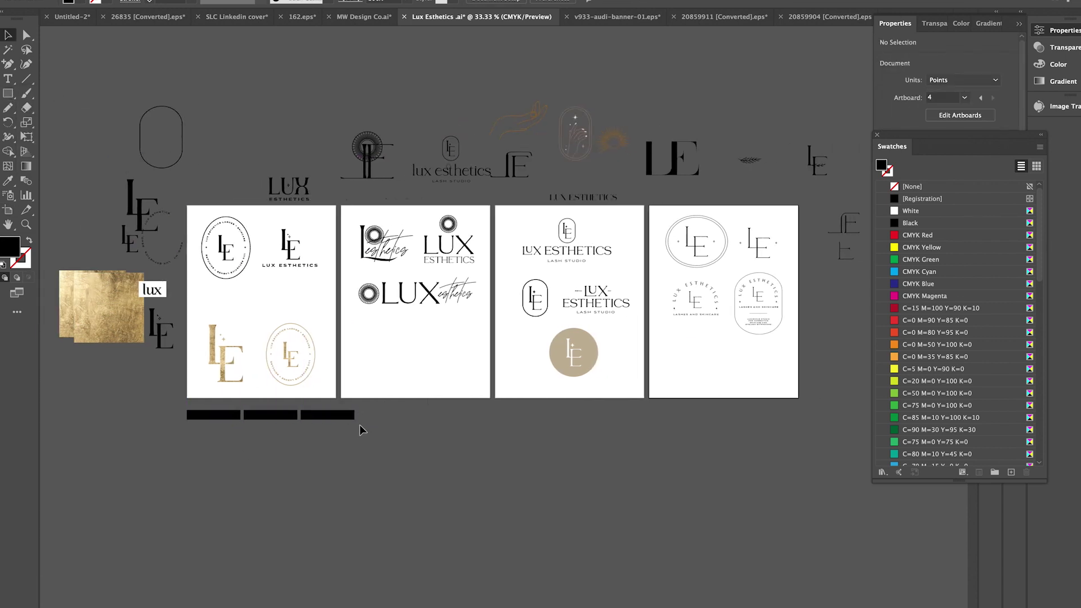
click(271, 415)
key(i)
click(104, 307)
Step: Fill the third bar grey, add a fourth bar, and move the row into the first artboard
click(325, 415)
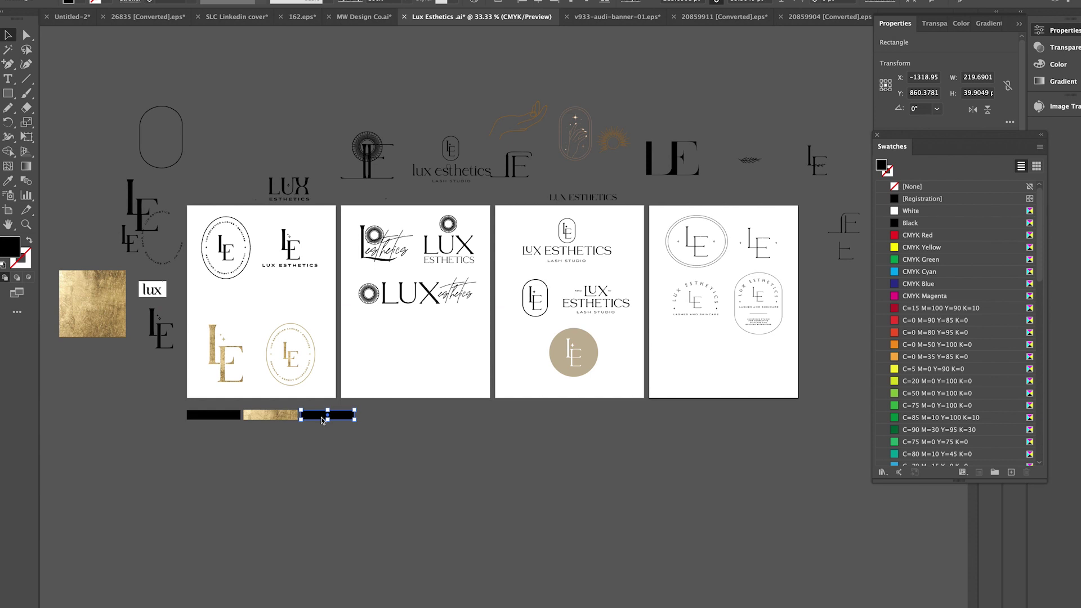
double_click(9, 246)
click(904, 231)
drag(354, 415, 310, 428)
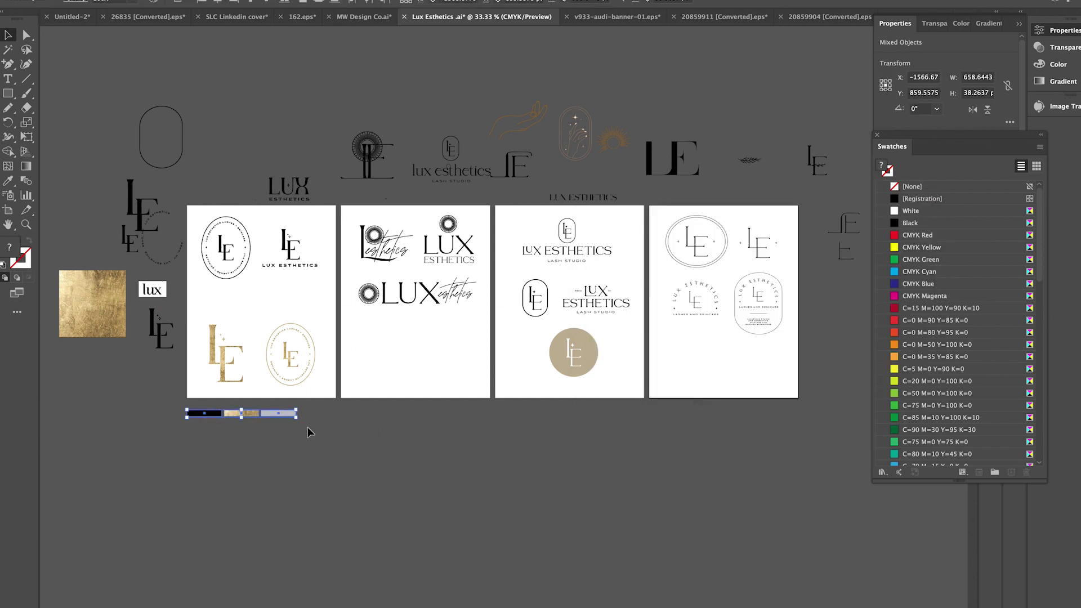
drag(179, 403, 341, 425)
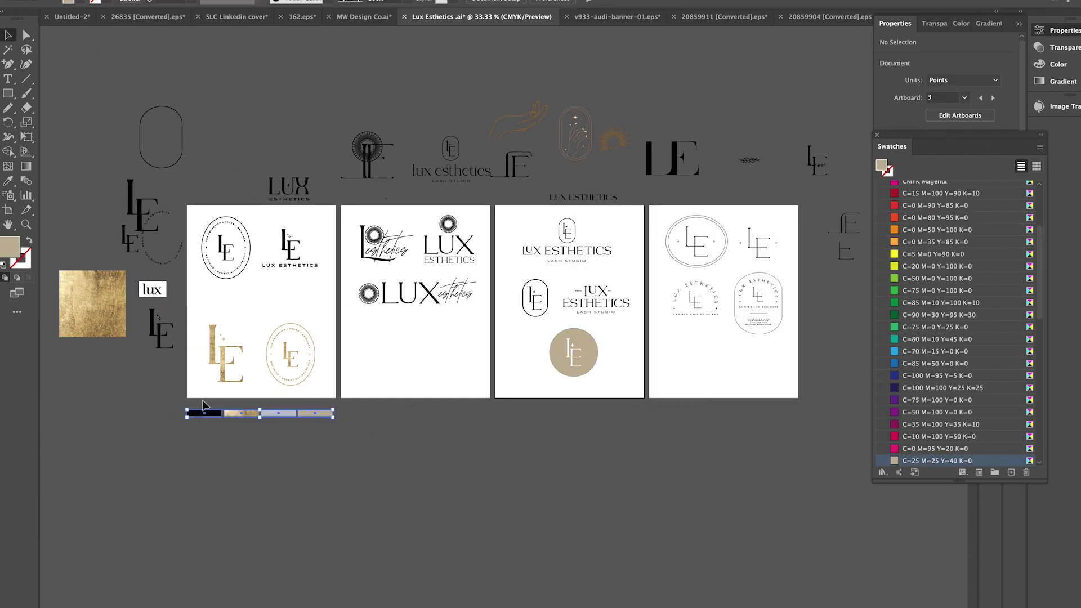
click(234, 1)
key(ctrl+shift+a)
scroll(425, 413, up, 2)
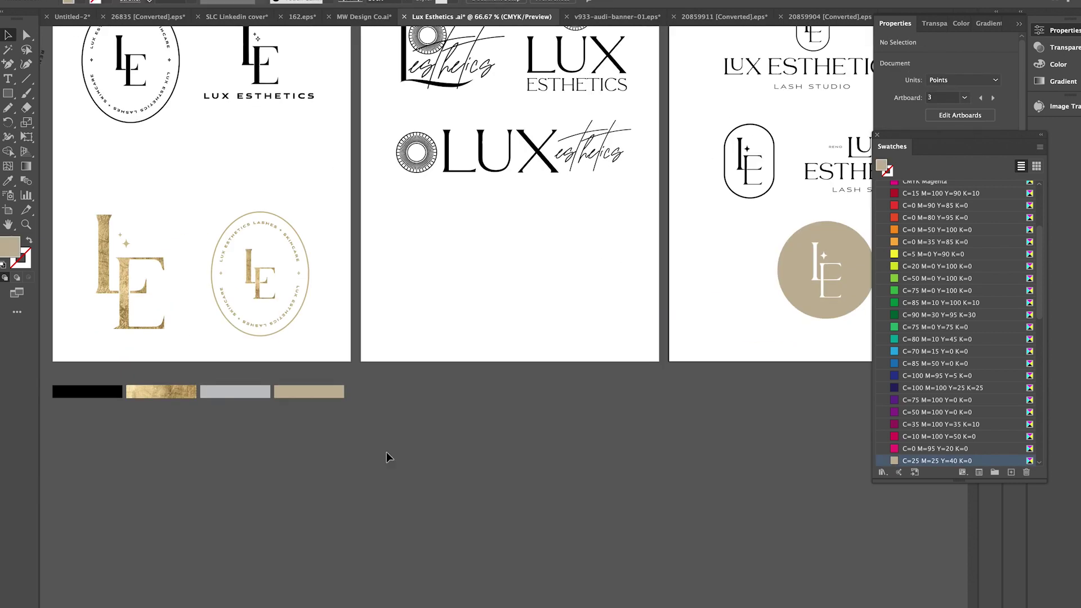
Step: Draw a tan rectangle, copy it right and below, and widen the bottom copy across both
key(m)
mouse_move(172, 400)
mouse_down()
mouse_move(248, 506)
mouse_move(315, 516)
mouse_up()
scroll(316, 516, down, 1)
key(v)
drag(253, 449, 404, 447)
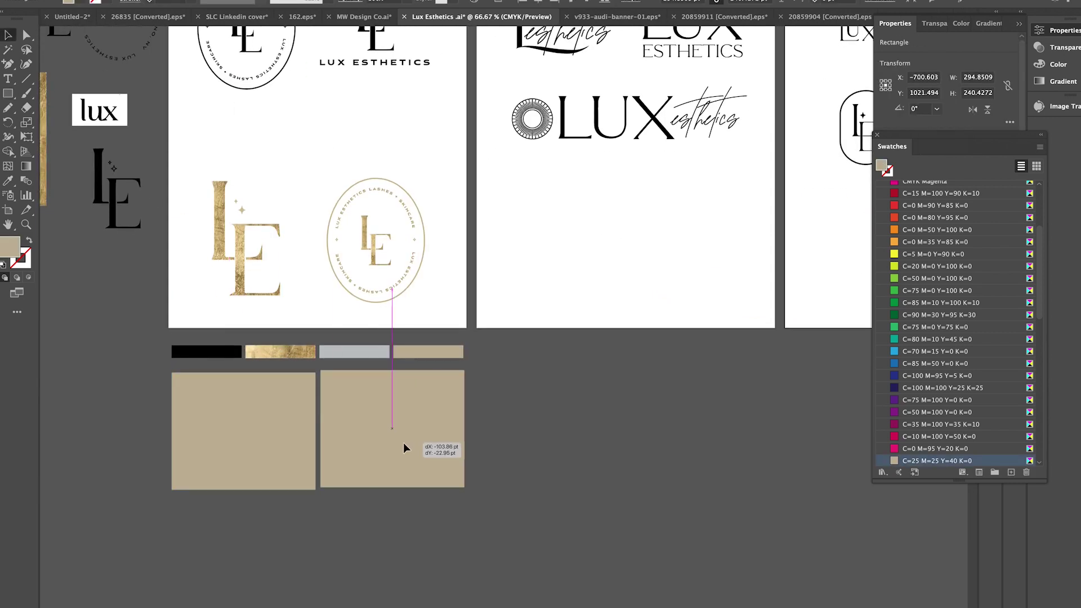
scroll(453, 436, down, 3)
drag(227, 266, 227, 389)
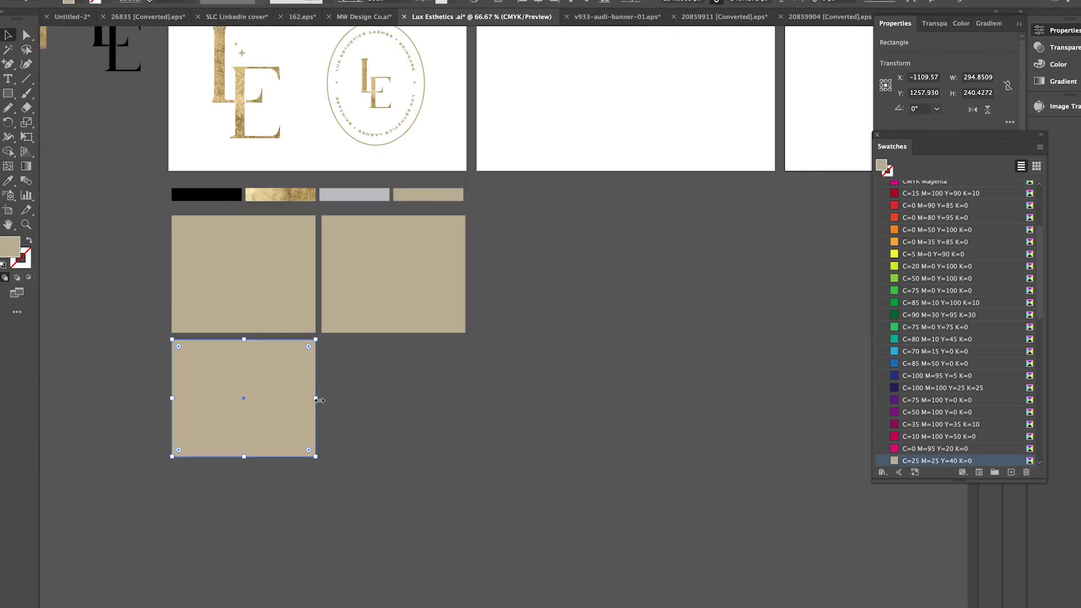
drag(357, 400, 467, 401)
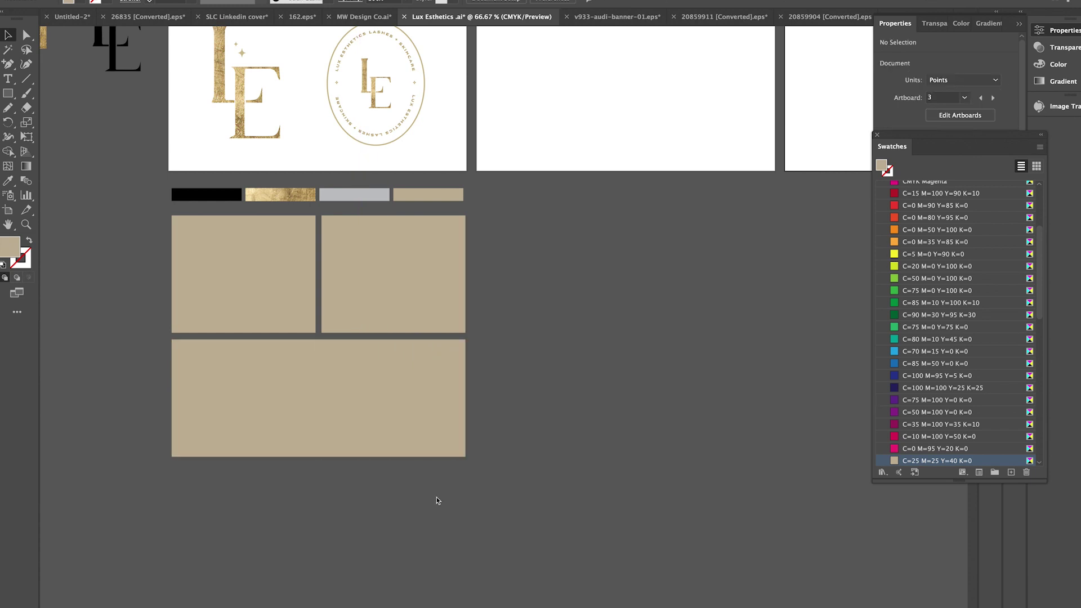
scroll(500, 400, down, 1)
scroll(622, 355, up, 2)
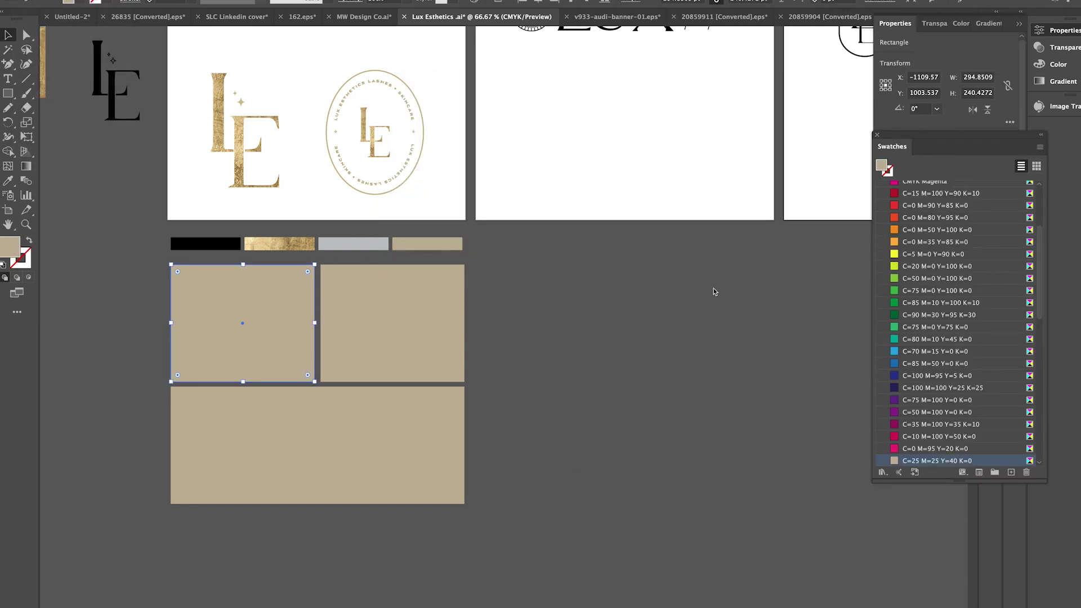
Step: Place the champagne photo into the top-left grid rectangle
click(198, 292)
key(ctrl+z)
key(ctrl+shift+p)
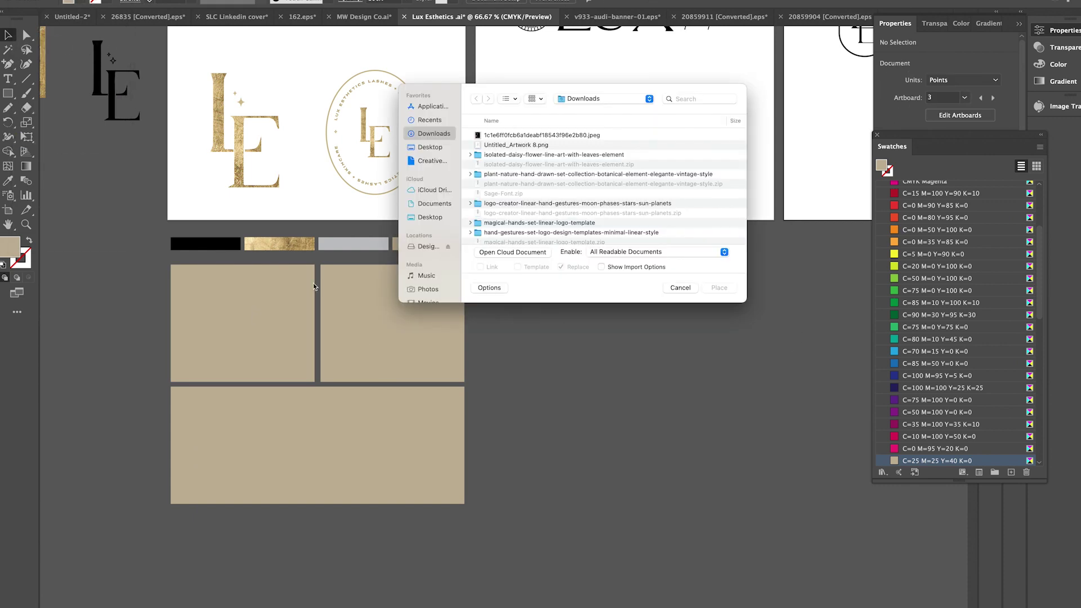
key(Return)
drag(355, 443, 354, 443)
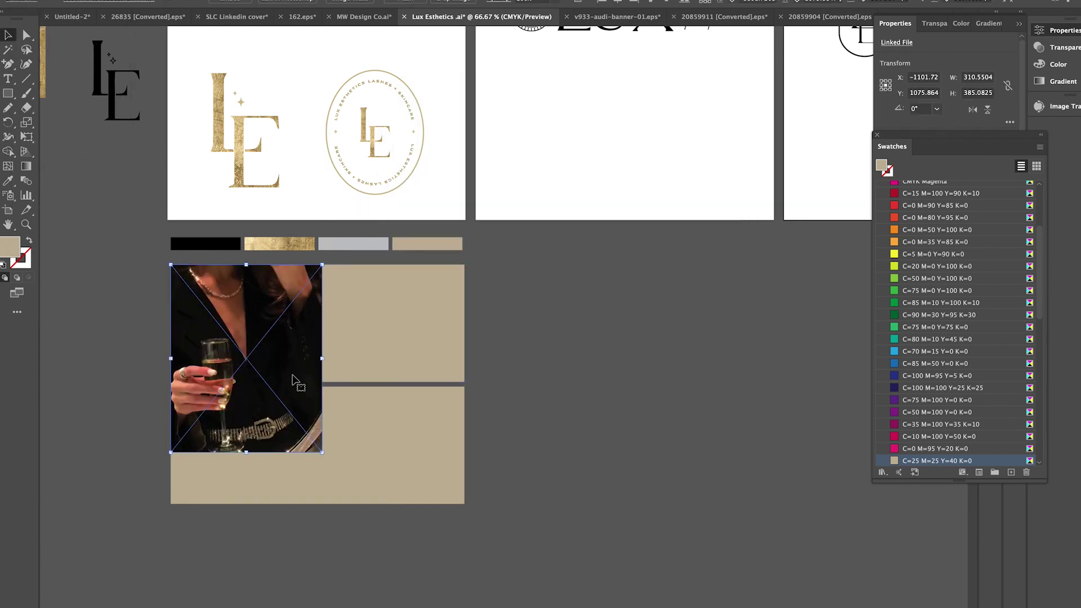
key(ctrl+z)
key(ctrl+shift+p)
click(717, 288)
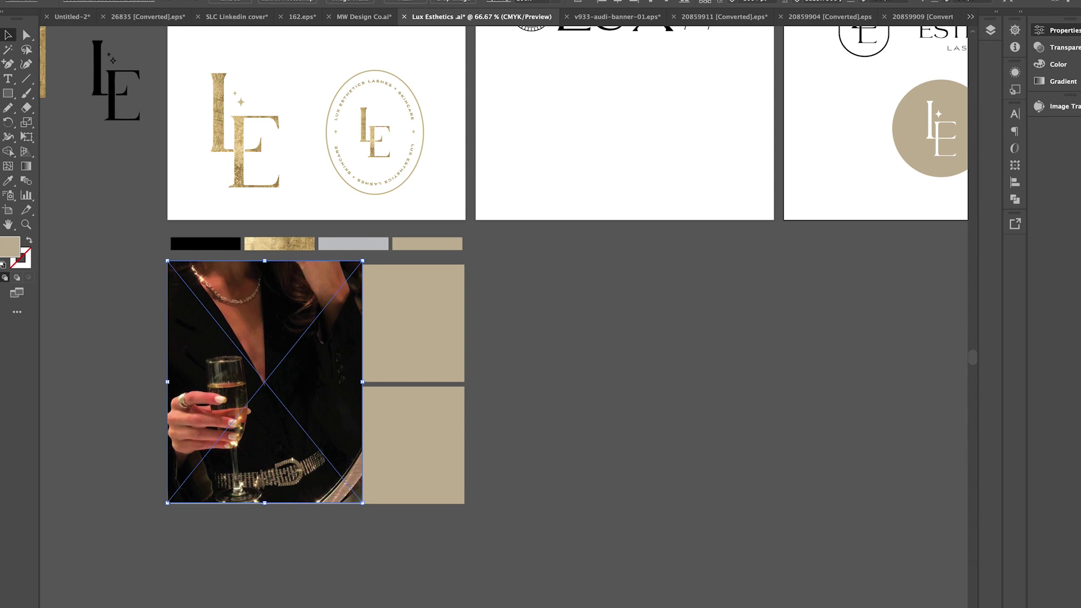
Step: Position and crop the photo to fit its cell
drag(355, 414, 338, 400)
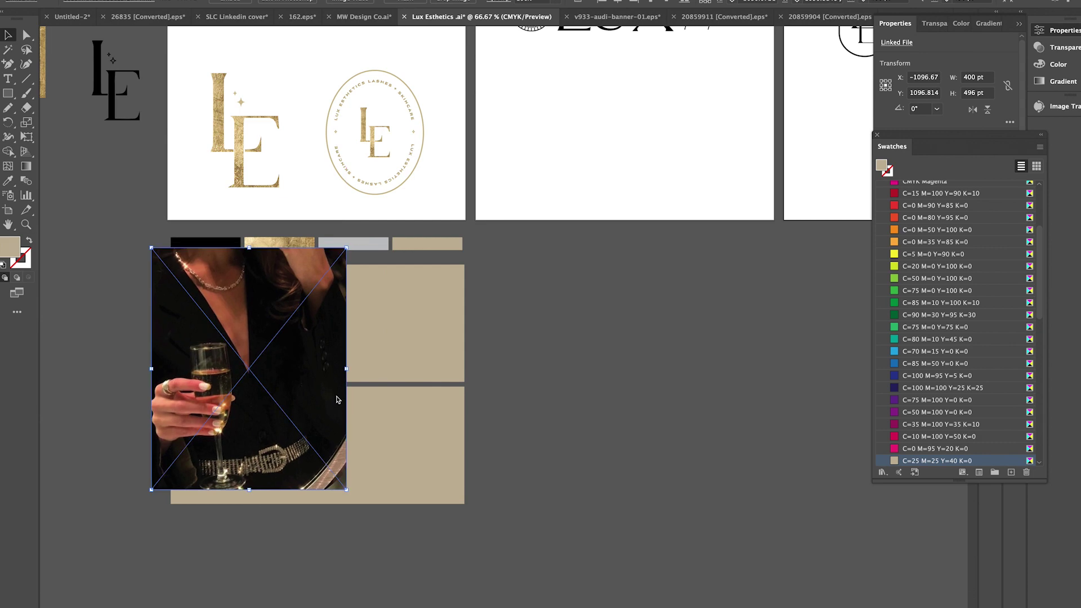
double_click(337, 400)
drag(345, 489, 329, 465)
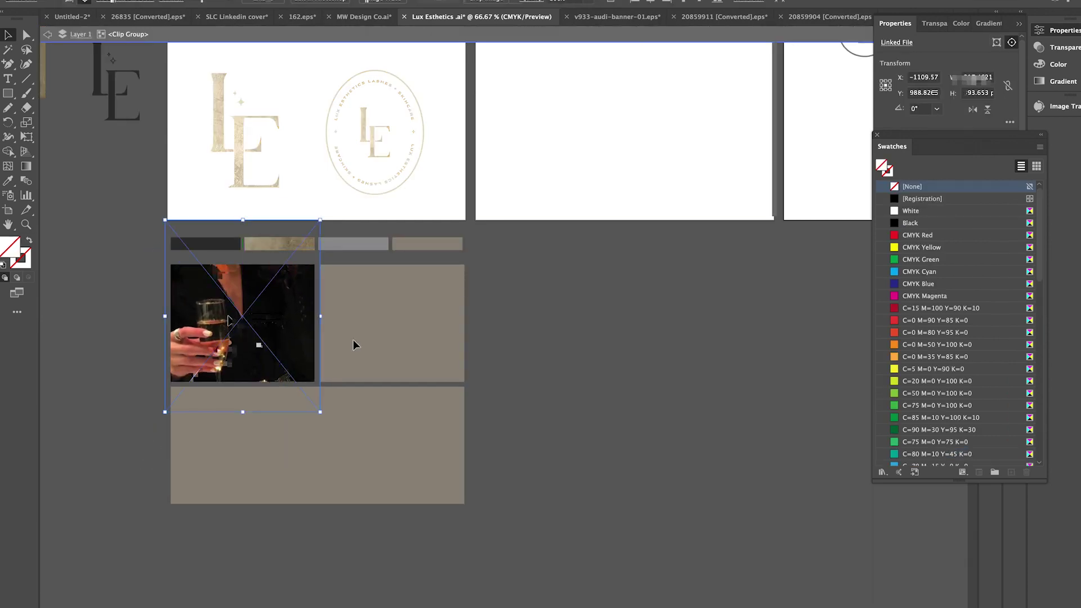
key(Escape)
scroll(357, 345, up, 5)
Step: Recolour the spare LE monogram tan and move it onto the champagne photo
click(125, 284)
key(ctrl+1)
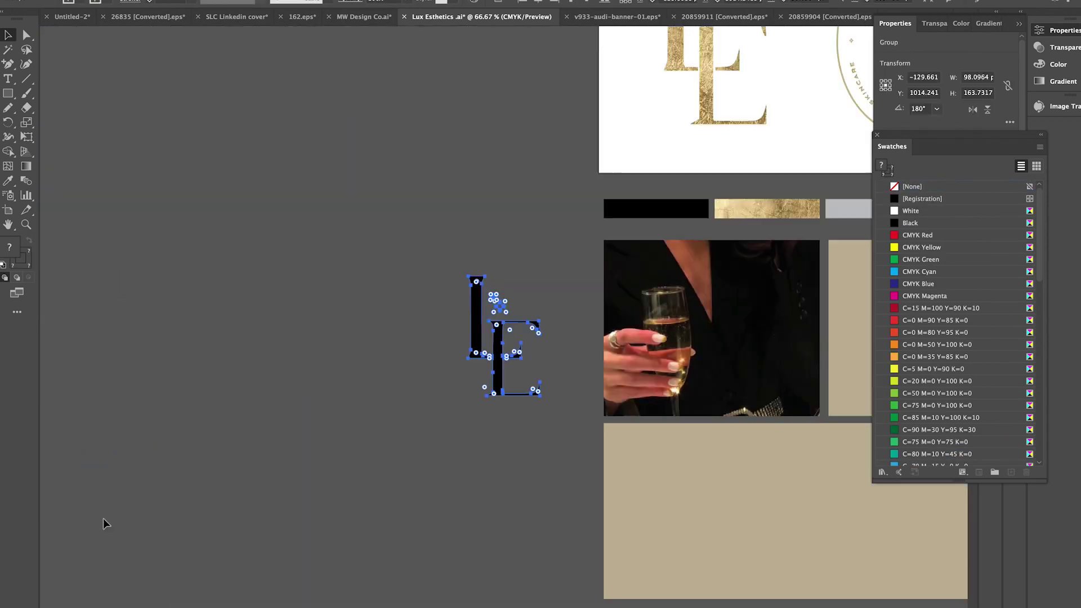
double_click(144, 315)
click(141, 301)
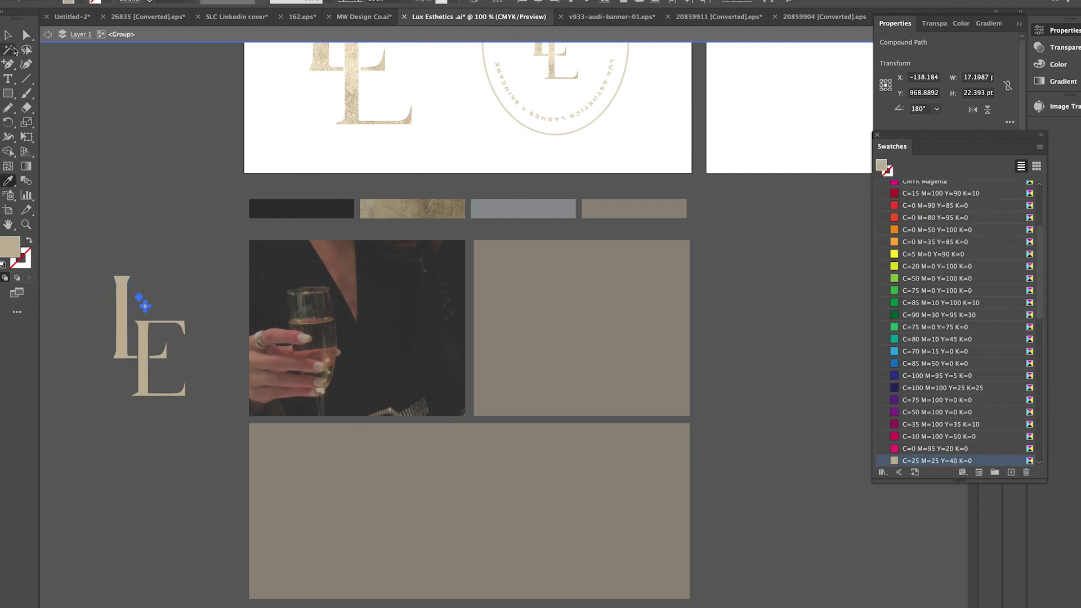
key(Escape)
drag(164, 372, 398, 366)
Step: Centre the LE monogram horizontally and vertically on the photo
shift+click(282, 253)
click(219, 1)
click(90, 289)
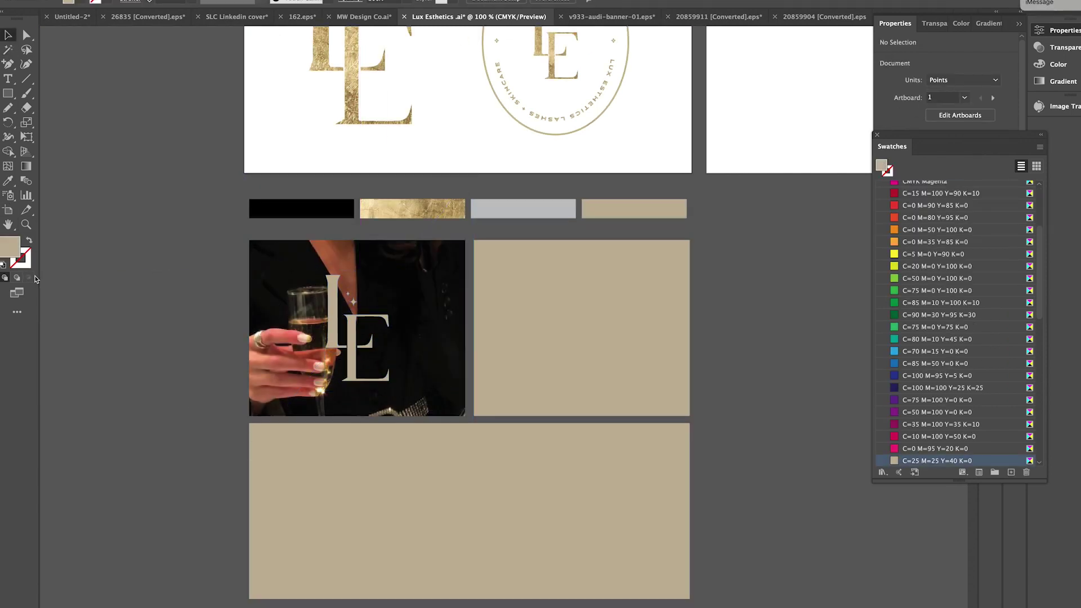
key(shift+Tab)
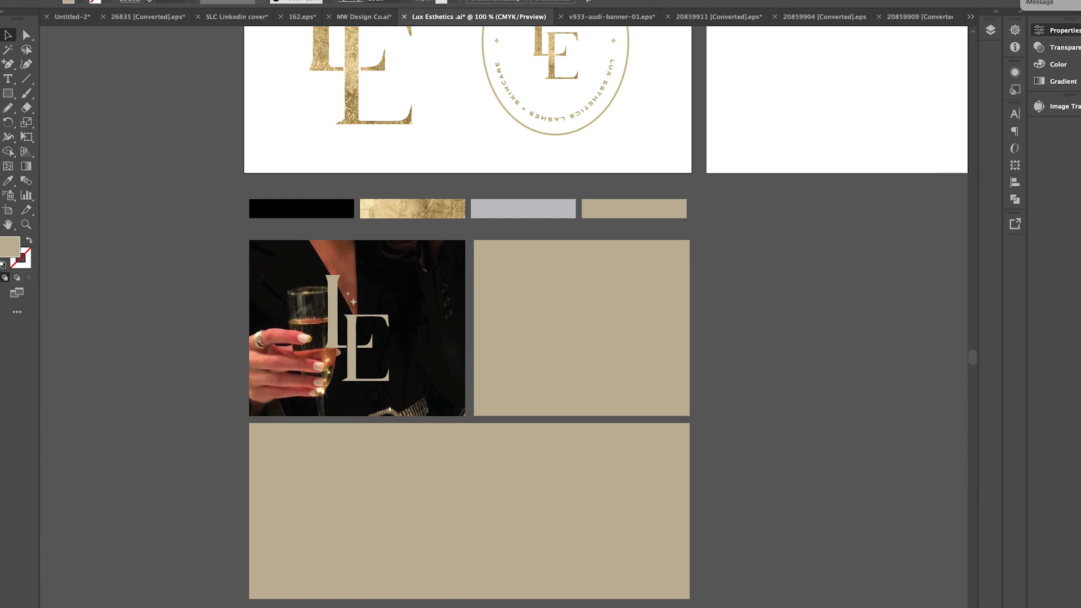
key(super+Tab)
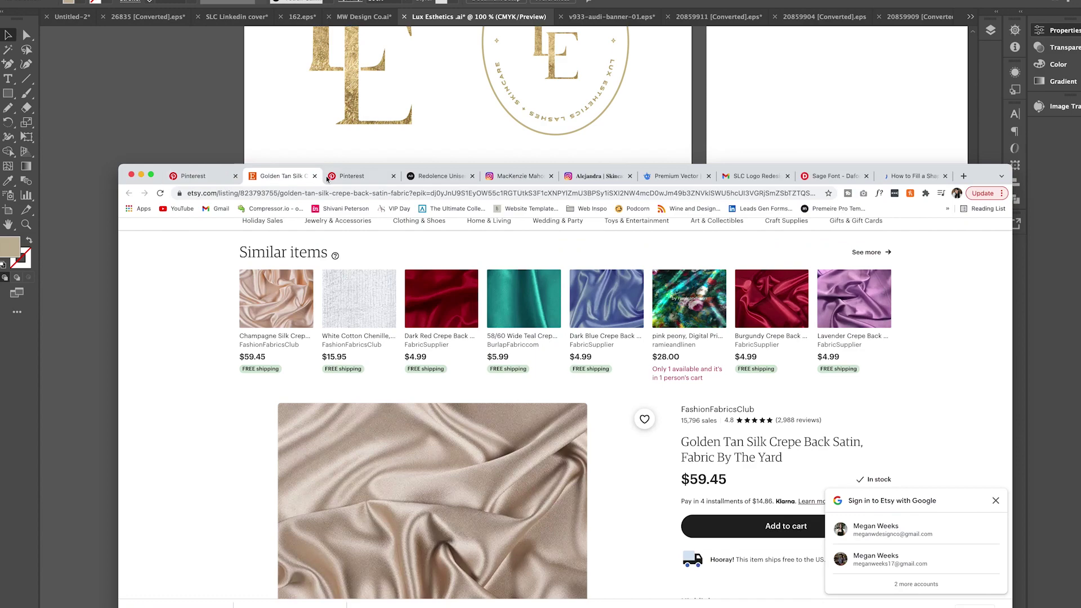
Step: Browse the Branding: Luxury board and open a luxury fashion pin
key(super+bracketright)
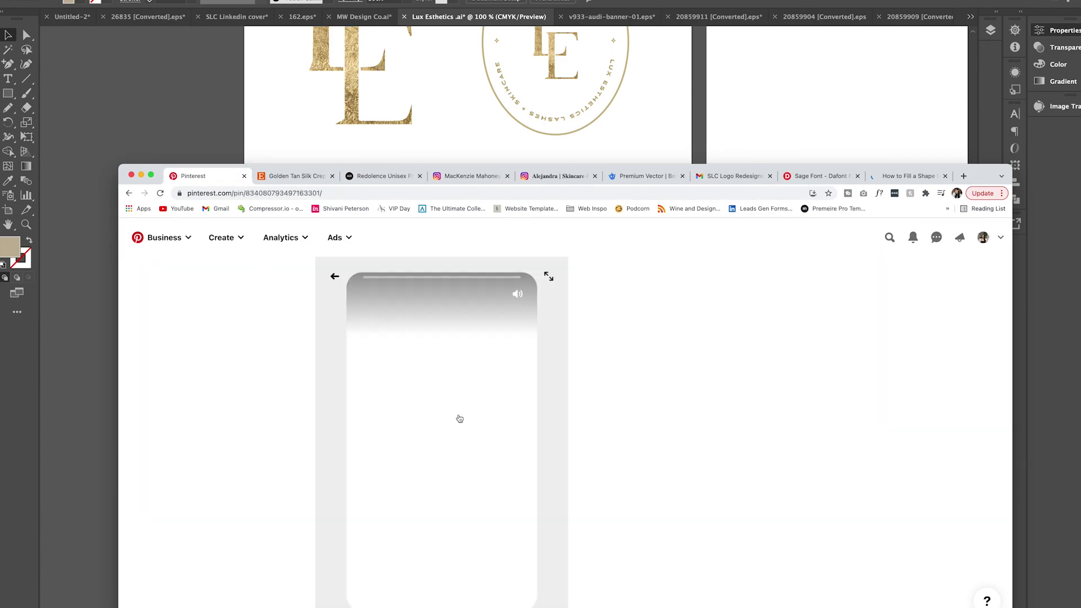
scroll(455, 428, down, 10)
scroll(455, 427, up, 2)
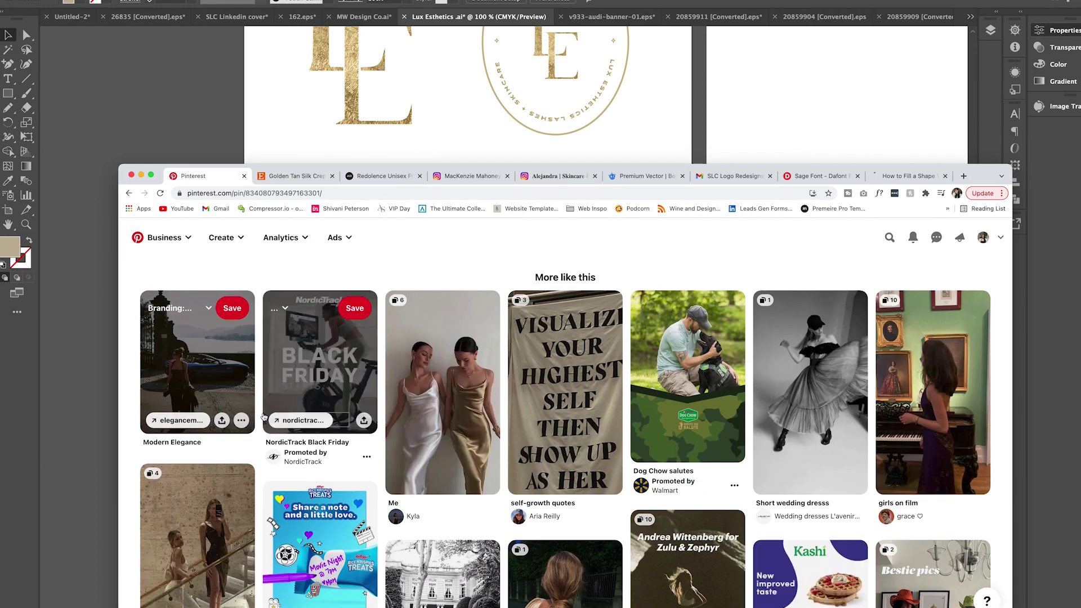
scroll(455, 428, down, 5)
click(172, 270)
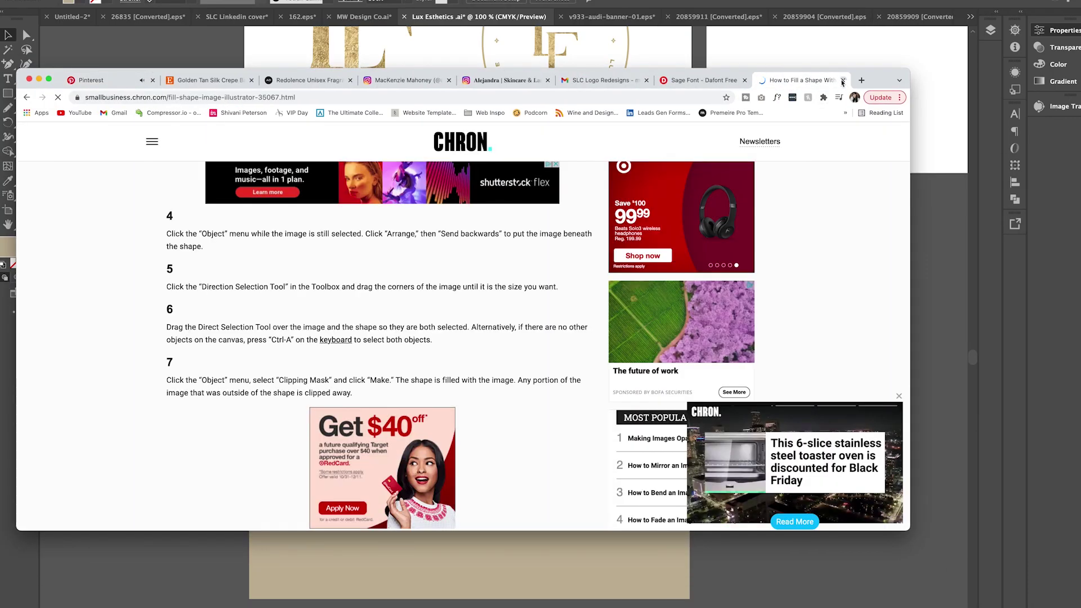
click(842, 80)
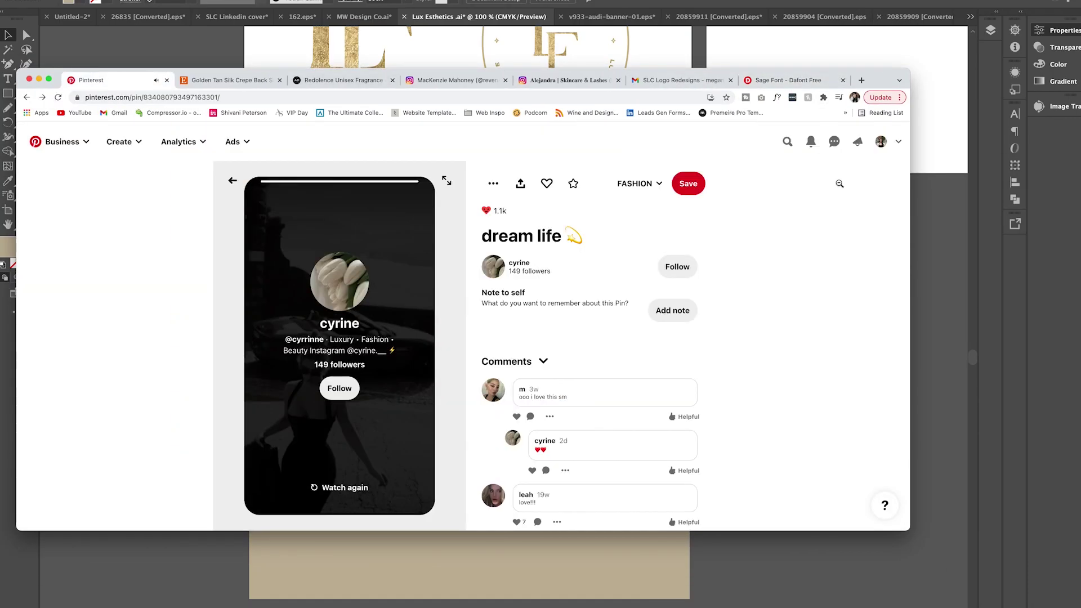
scroll(435, 298, down, 1)
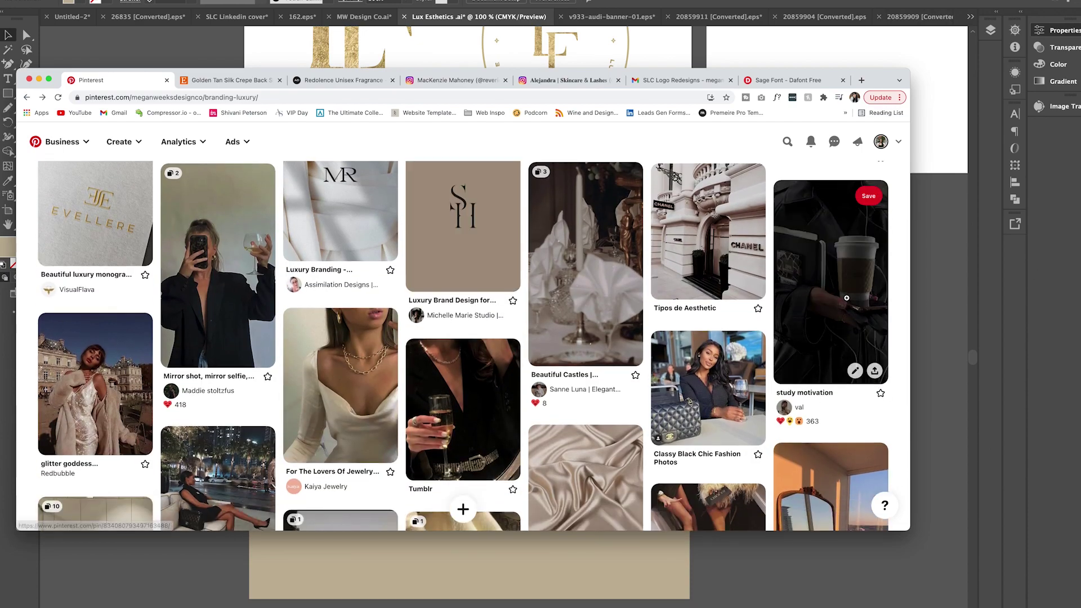
click(830, 282)
Step: Save the pin's image to the computer with Save Image As
right_click(338, 338)
click(382, 360)
click(616, 394)
scroll(770, 383, down, 5)
scroll(770, 383, down, 3)
scroll(770, 383, down, 3)
scroll(770, 384, down, 3)
scroll(770, 383, down, 3)
Step: Return from the browser to the Illustrator brand board
click(349, 338)
right_click(395, 338)
key(Return)
key(super+Tab)
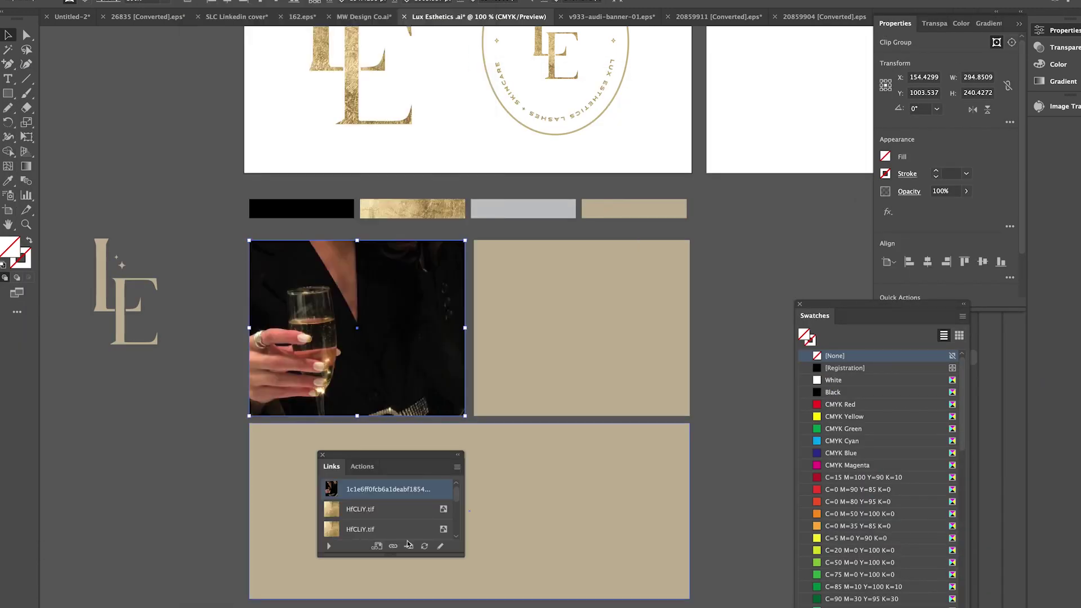
Step: Relink the champagne photo to the coat-and-handbag image and copy it into the top-right cell
click(409, 544)
key(Return)
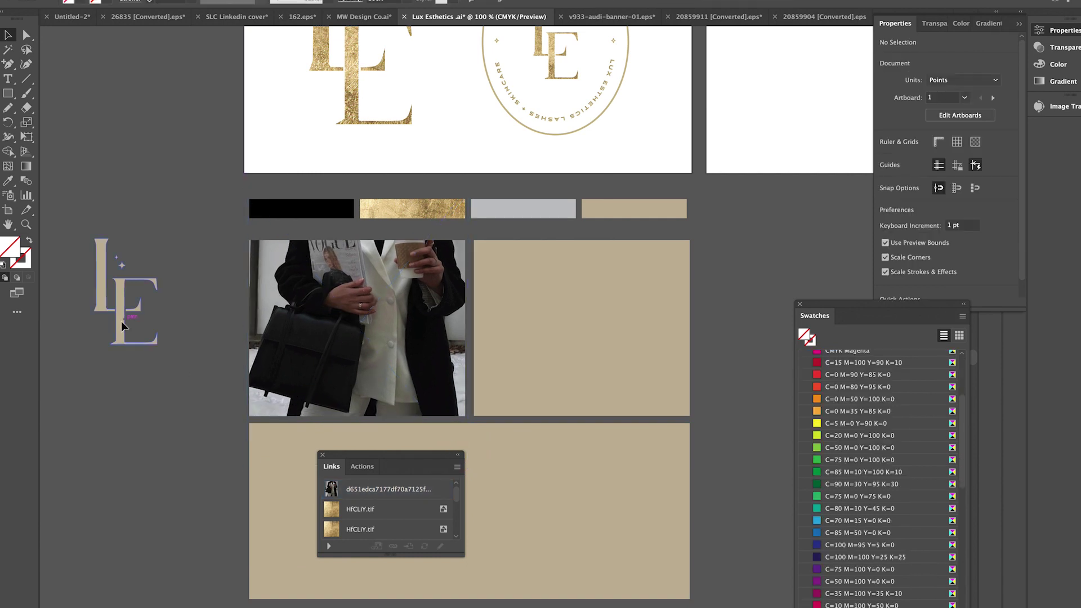
drag(450, 367, 675, 366)
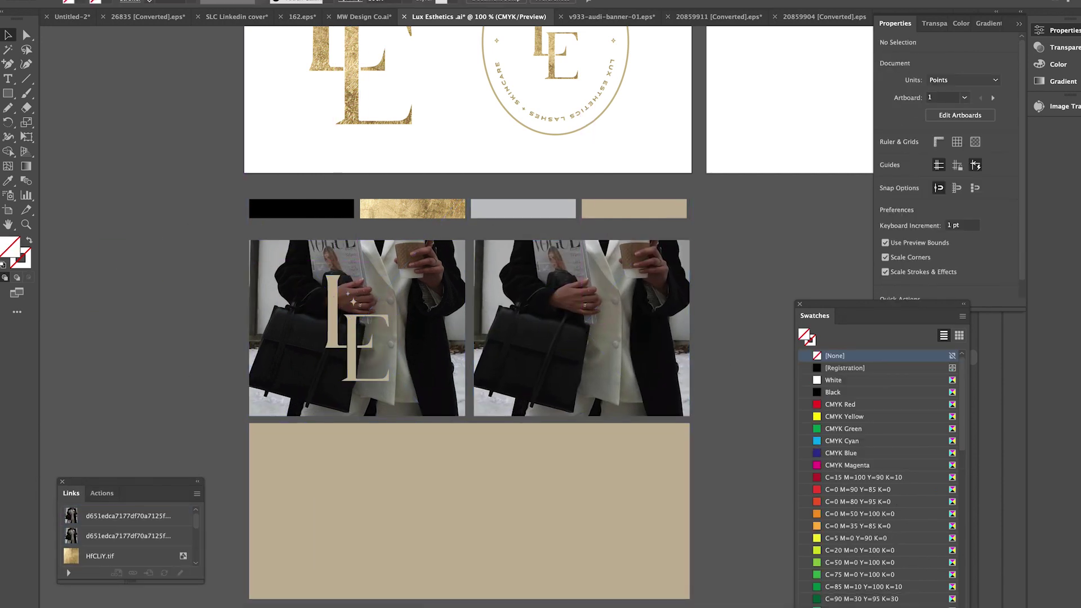
Step: Search Pinterest for 'leather texture' and save the black leather texture image
click(405, 600)
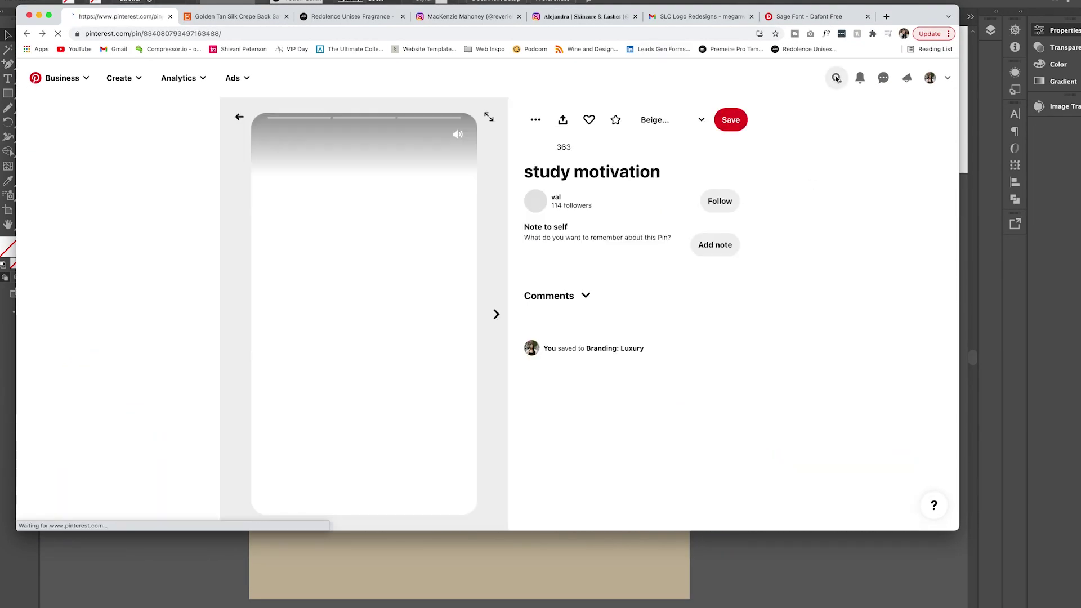
click(836, 79)
text(leather tex)
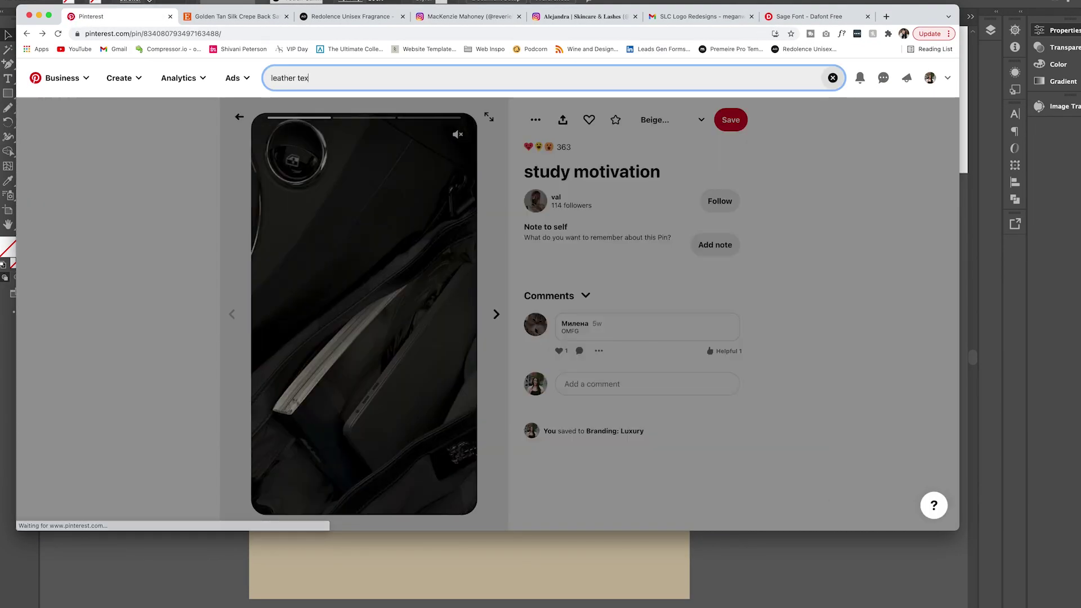
text(ture)
key(Return)
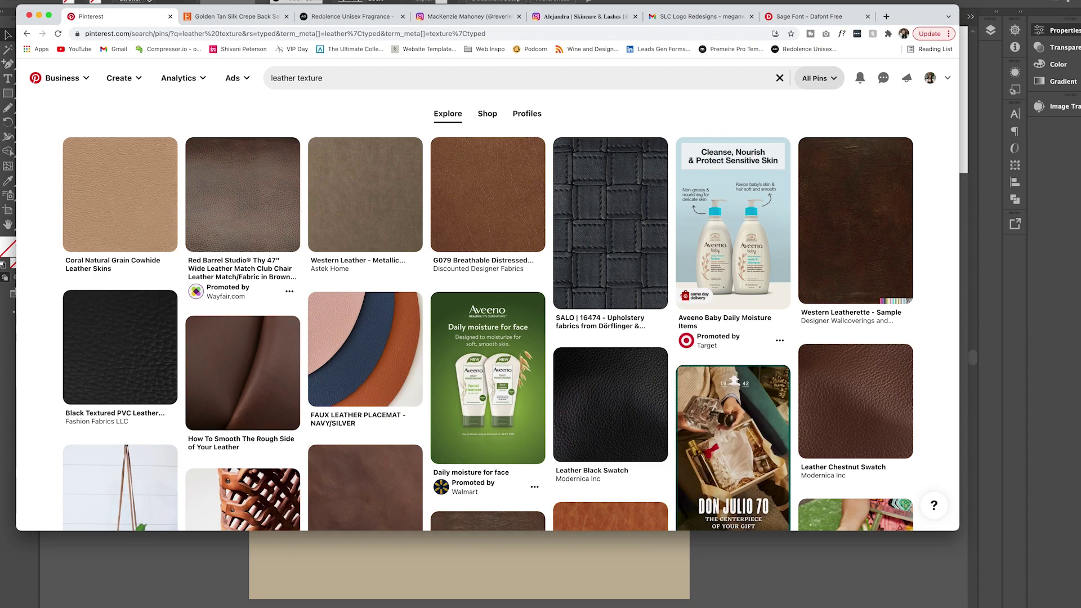
scroll(366, 366, down, 5)
click(366, 382)
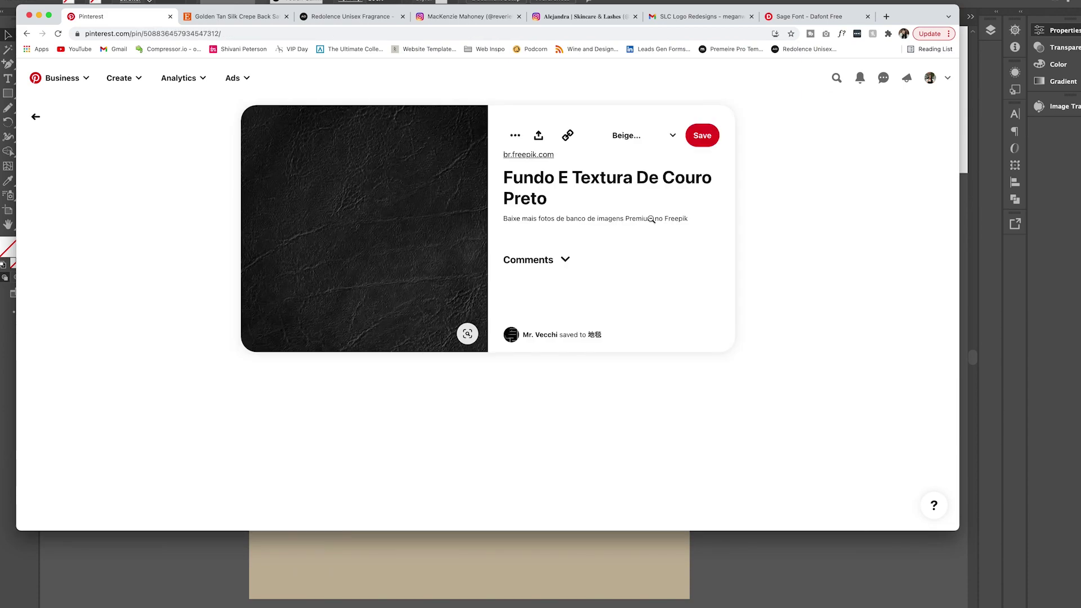
right_click(360, 191)
click(403, 228)
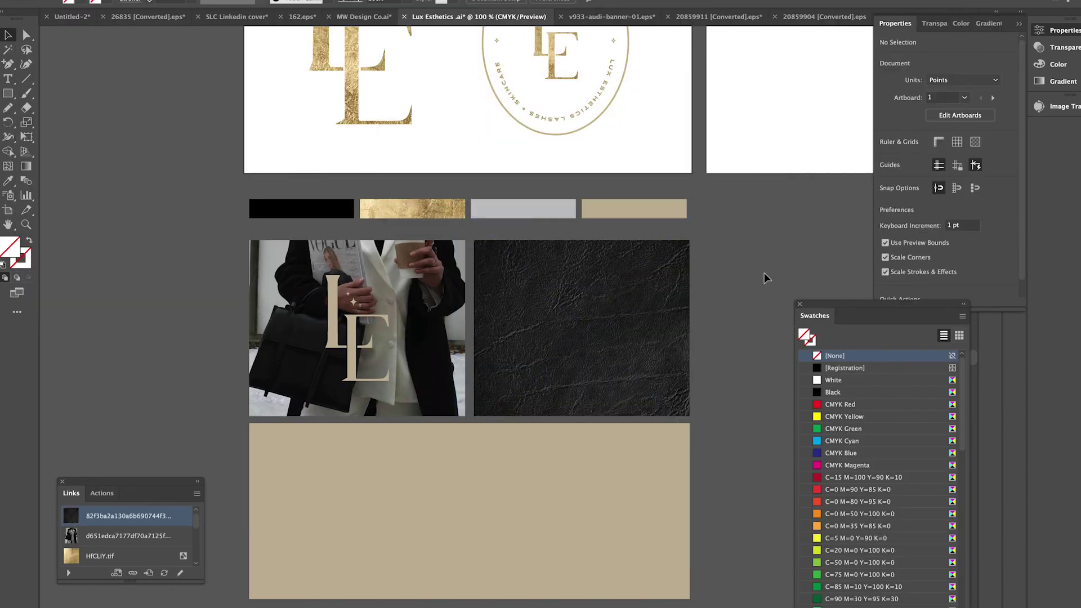
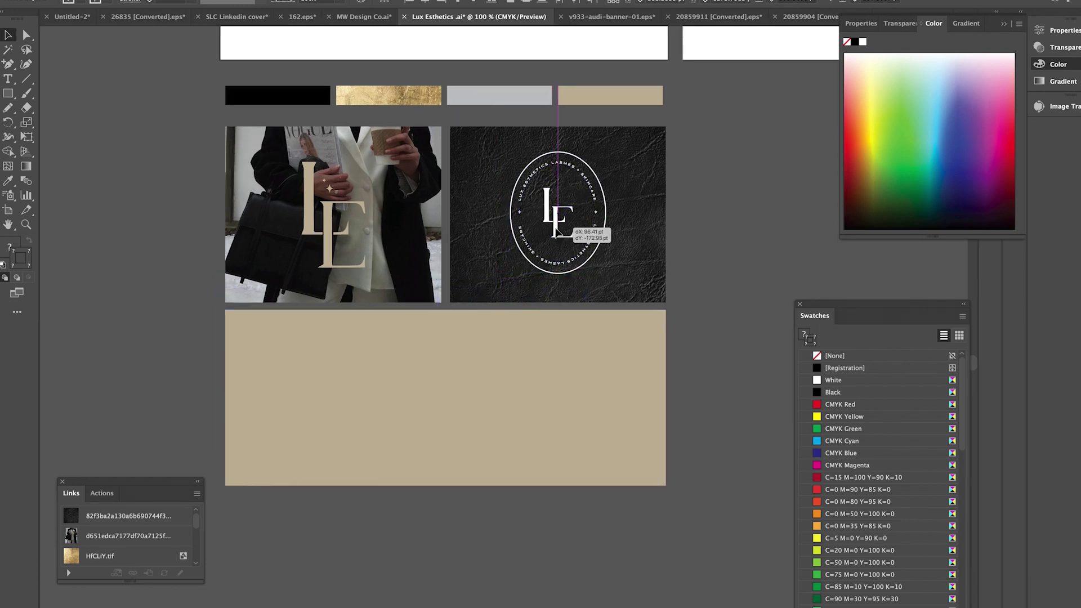
Step: Lower the LE emblem on the leather photo and zoom out to view the whole board
drag(556, 232, 556, 234)
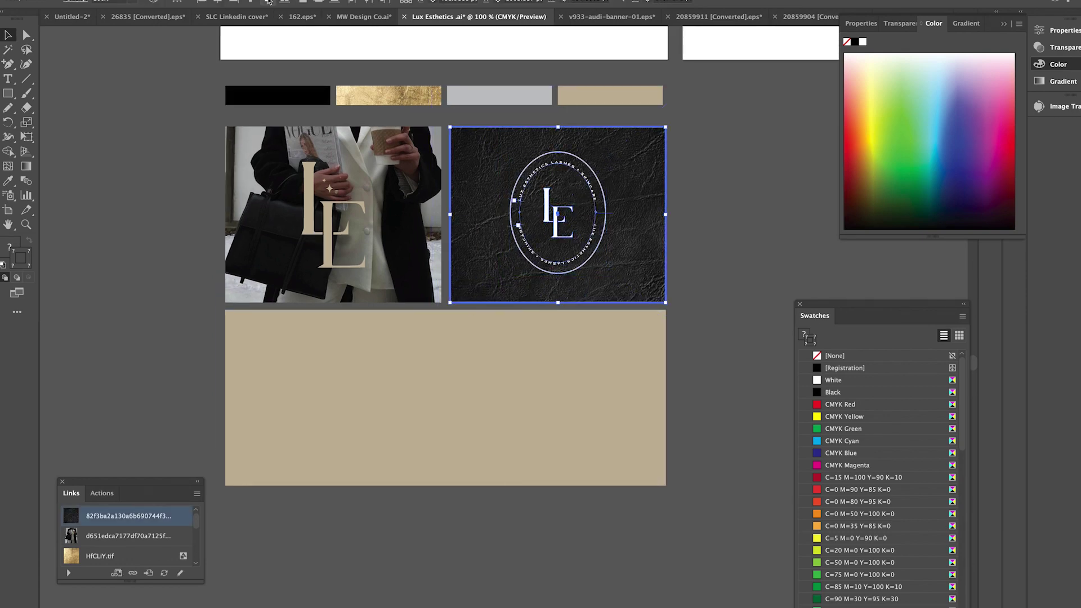
click(705, 258)
scroll(691, 299, up, 2)
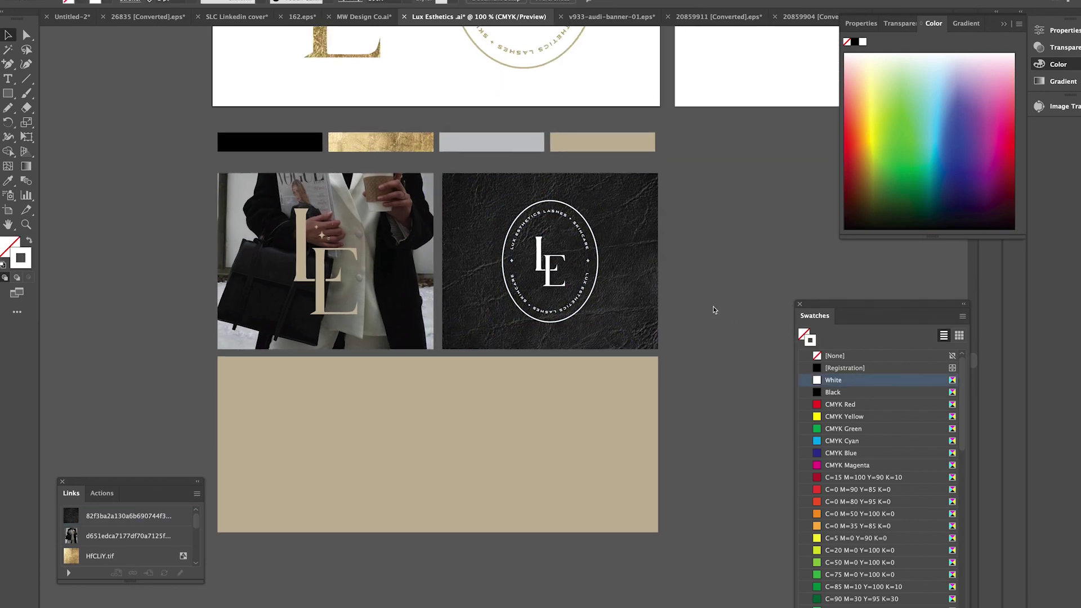
click(648, 440)
key(ctrl+minus)
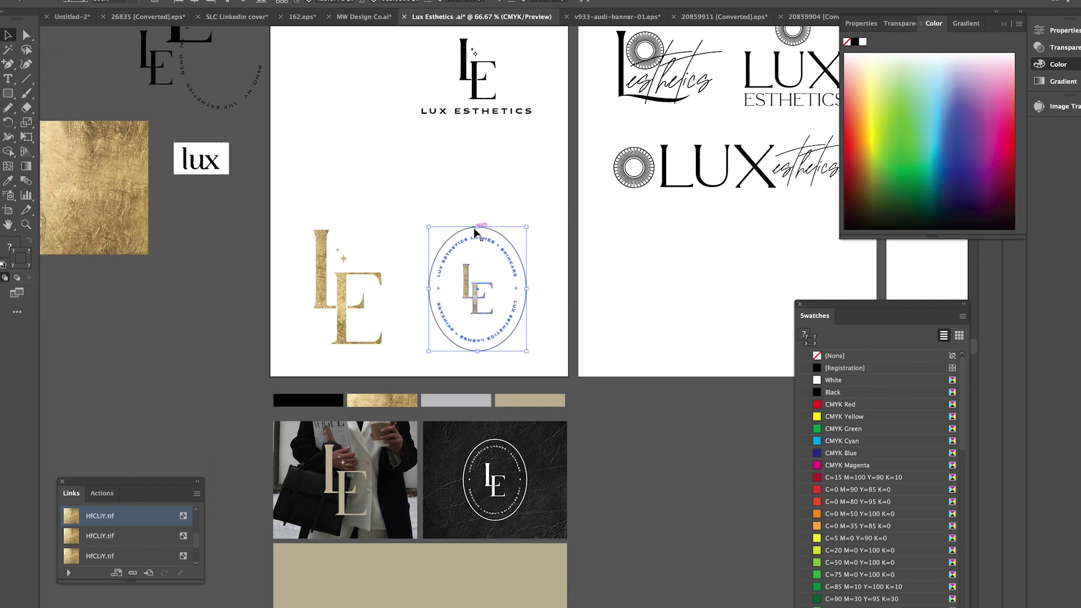
Step: Place the white LE monogram and LUX ESTHETICS group onto the black leather photo
drag(478, 185, 336, 515)
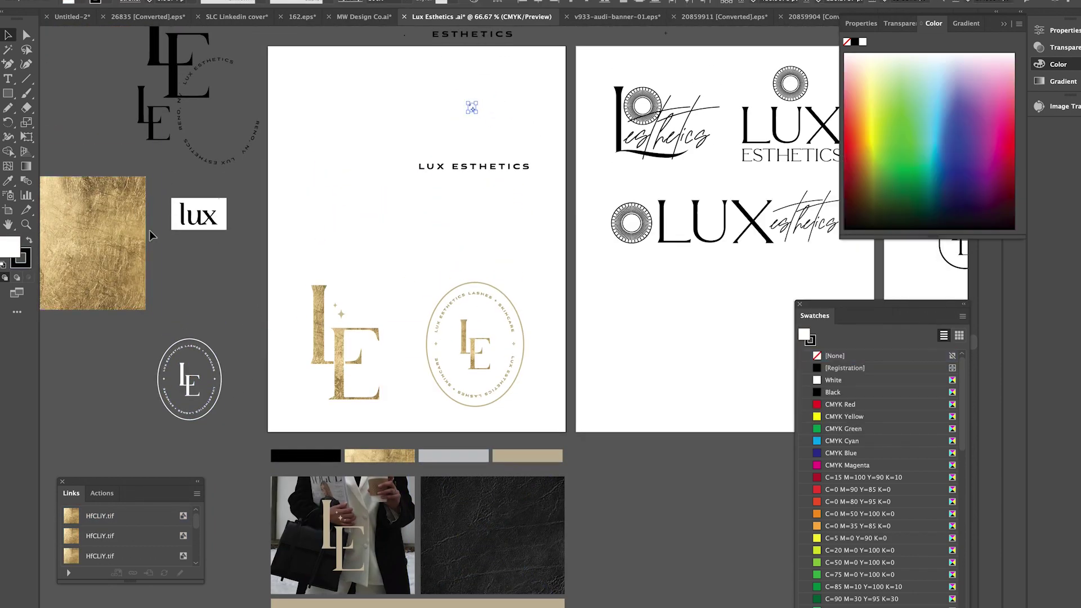
drag(476, 133, 488, 516)
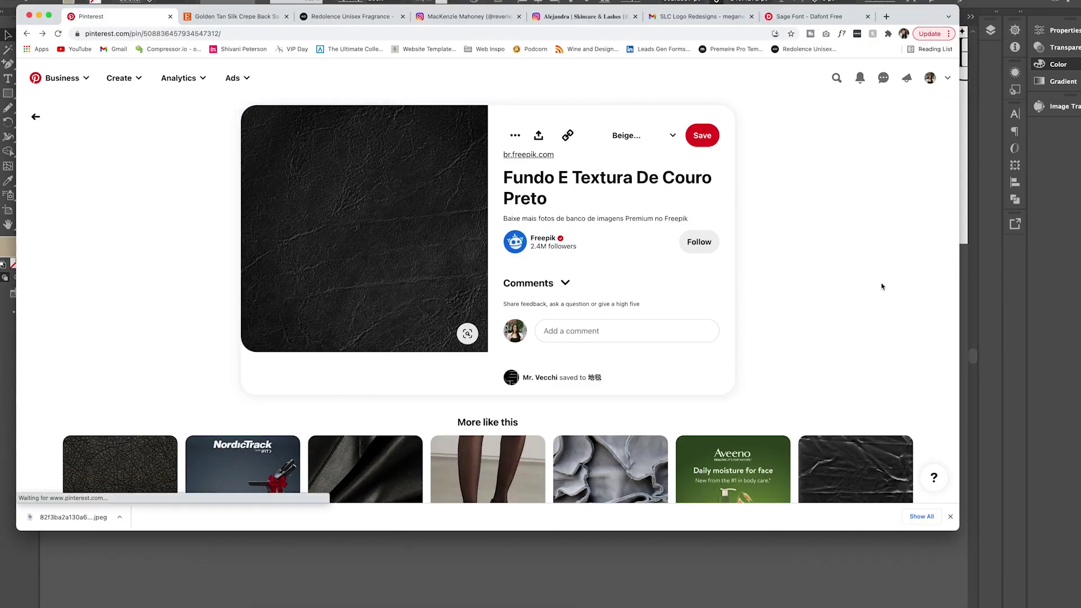
key(super+Left)
click(777, 79)
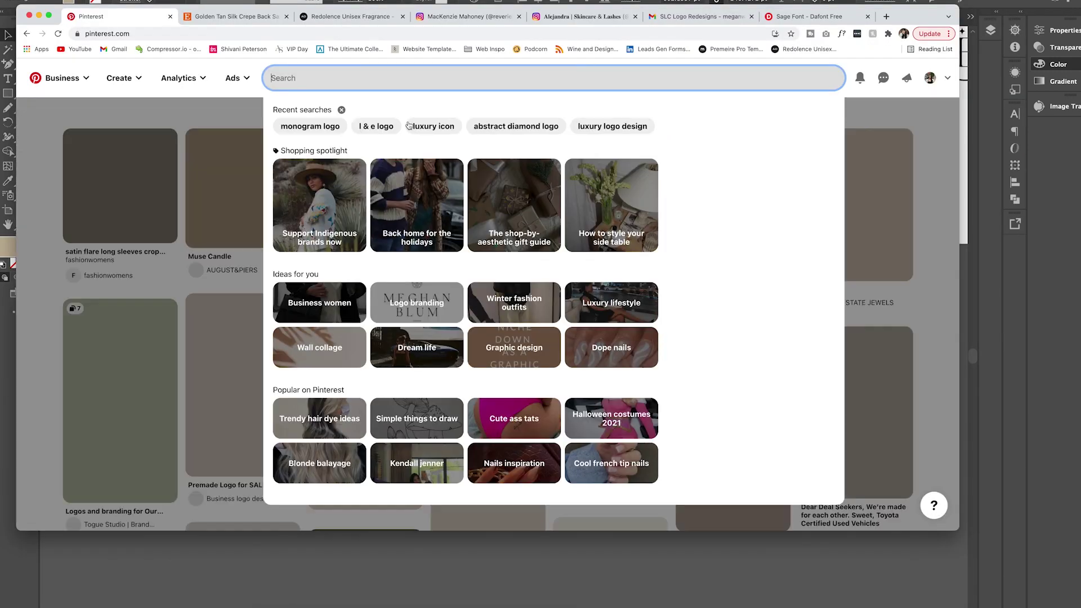
Step: Search Pinterest for 'luxury salon' and preview a salon pin from the results
text(luxury salon)
key(Return)
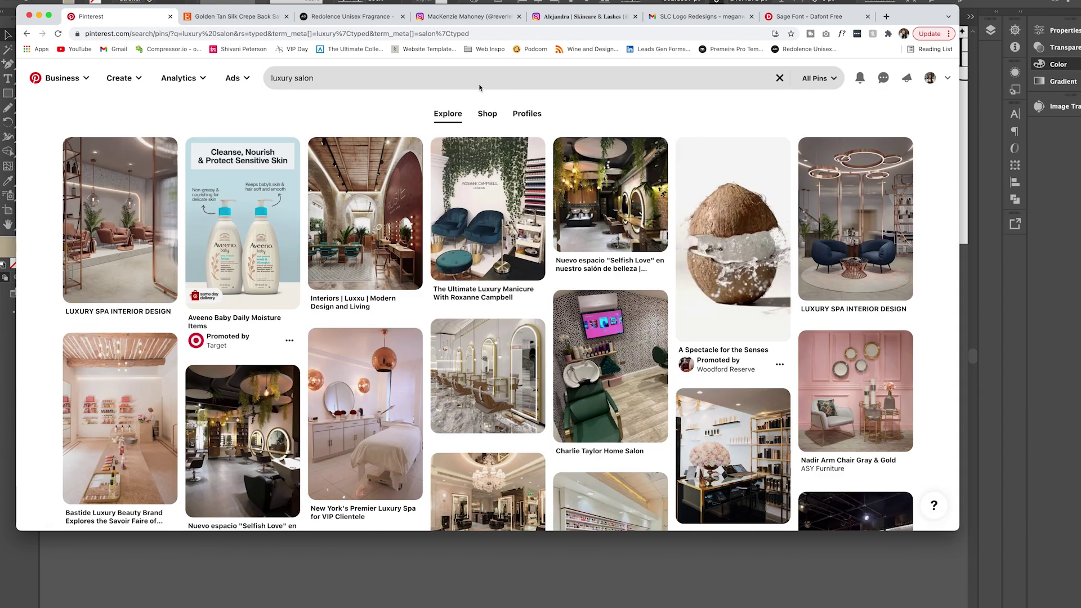
scroll(161, 255, down, 3)
scroll(161, 254, down, 5)
click(854, 214)
key(super+Left)
Step: Resubmit the search, close an unneeded browser tab and return to the Pinterest results
scroll(787, 286, down, 3)
scroll(787, 287, down, 5)
scroll(787, 287, down, 5)
click(332, 82)
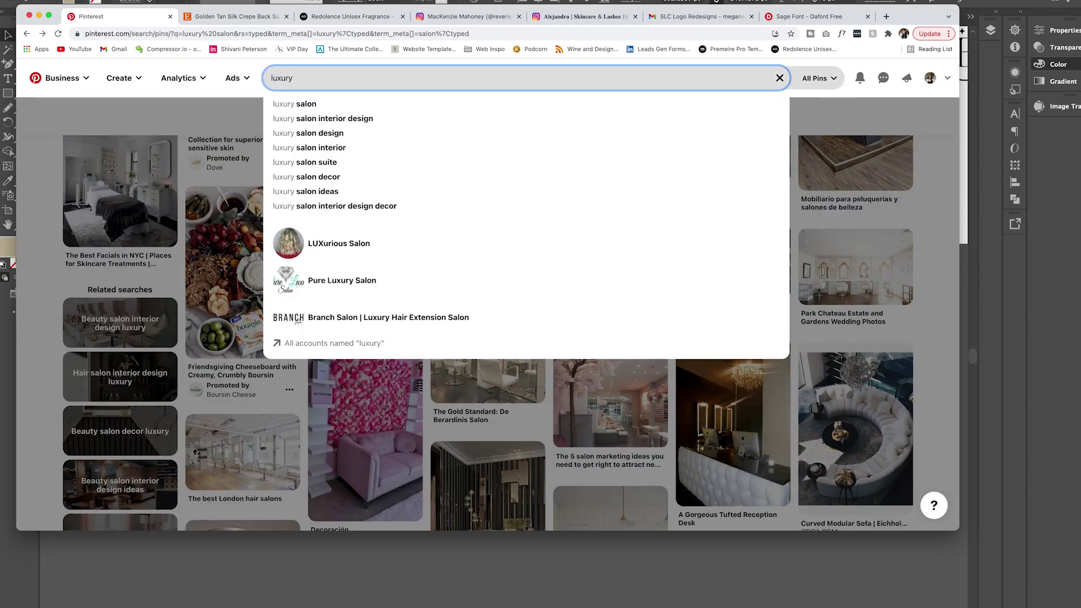
key(Return)
click(468, 17)
key(super+w)
scroll(698, 225, down, 5)
scroll(698, 225, up, 10)
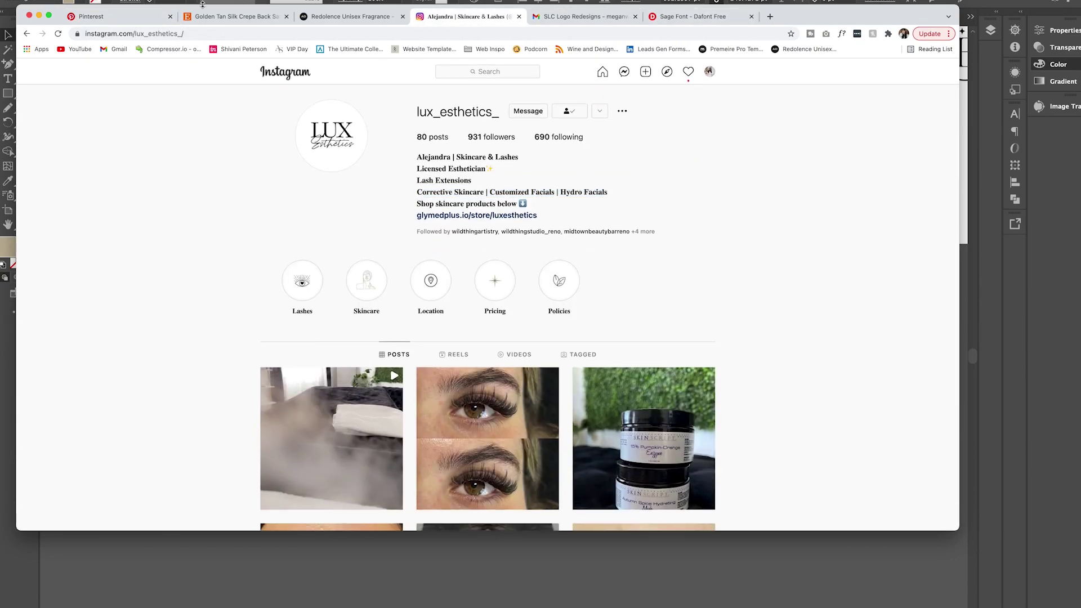
key(super+1)
scroll(839, 157, down, 5)
scroll(839, 157, down, 5)
scroll(839, 157, down, 5)
Step: Search 'luxury salon' again and save the BEAUTY SALON interior pin's image
click(295, 78)
text(salon)
key(Return)
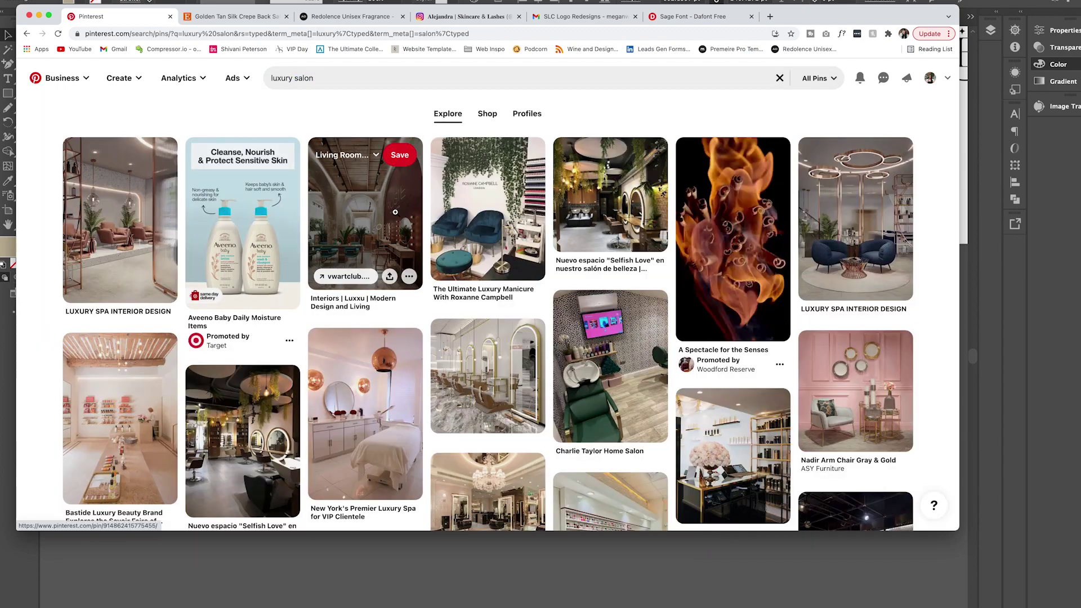
click(366, 225)
scroll(586, 285, down, 10)
scroll(586, 285, down, 5)
scroll(586, 284, down, 5)
click(619, 382)
click(635, 363)
Step: Go back to the previous pin, browse it, then return to Illustrator
key(super+bracketleft)
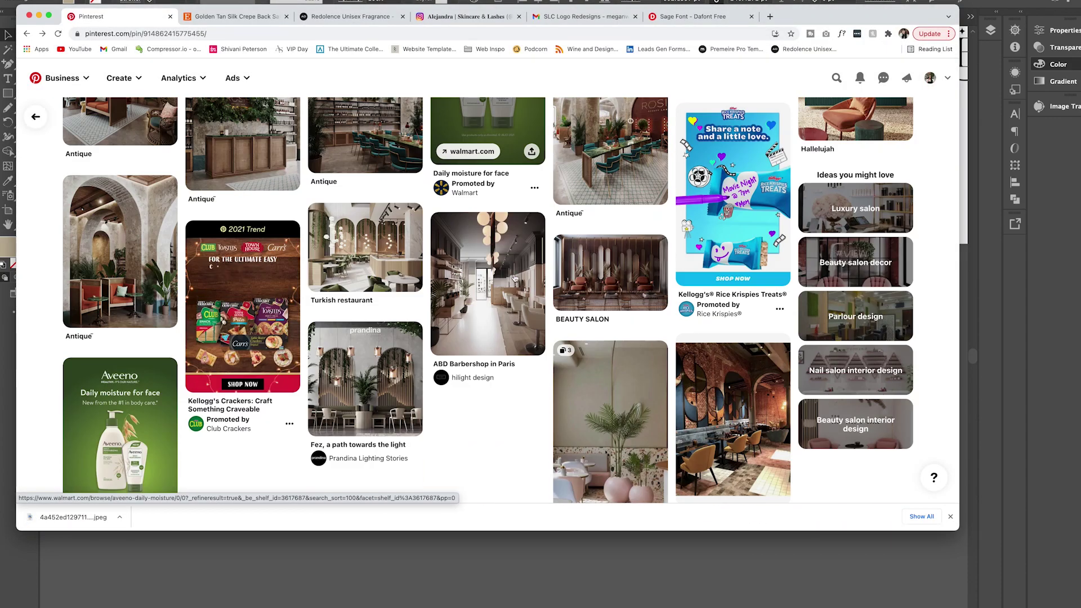
scroll(680, 277, down, 3)
scroll(680, 277, down, 5)
scroll(680, 277, down, 5)
click(580, 16)
key(super+Tab)
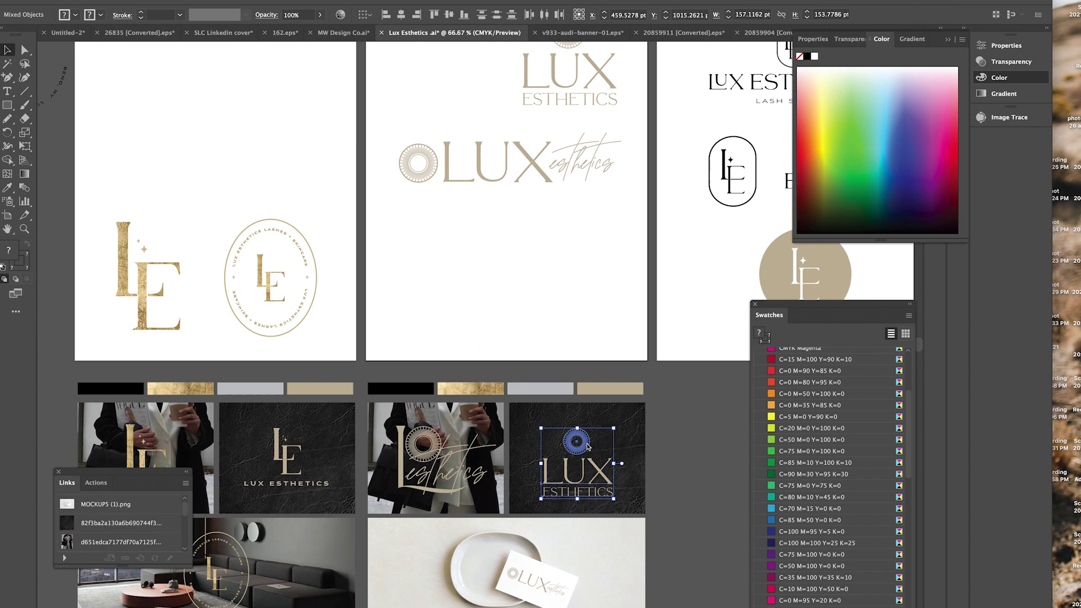
Step: Centre the LUX logo group on the dark mockup and move the gold colour bar off the board
scroll(576, 450, down, 5)
drag(600, 397, 615, 384)
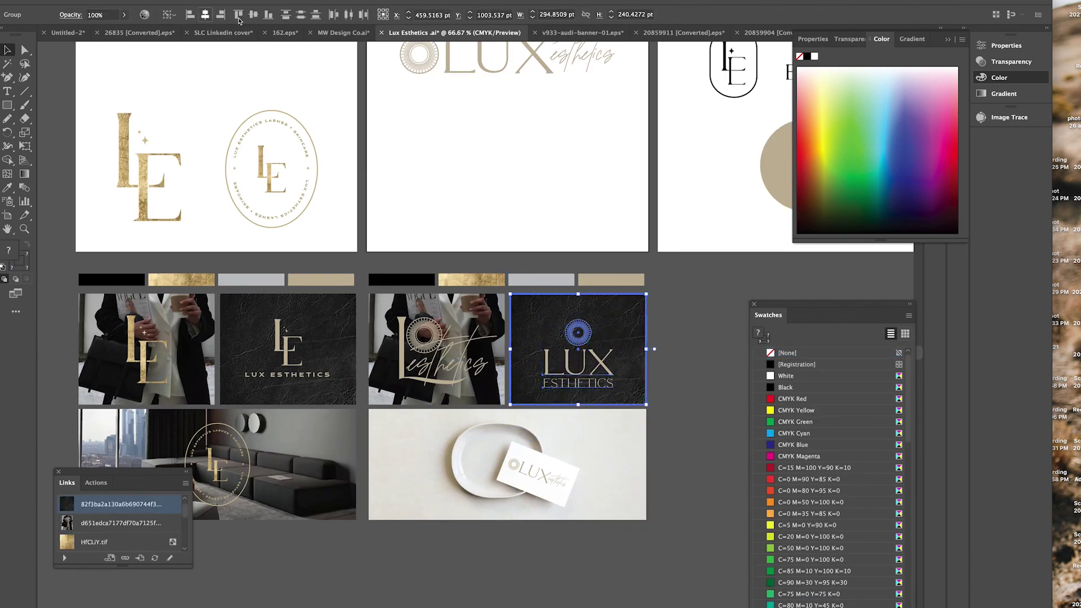
scroll(563, 338, right, 5)
drag(364, 280, 503, 283)
Step: Select the grey colour bar on the second board and collapse the colour picker
click(450, 282)
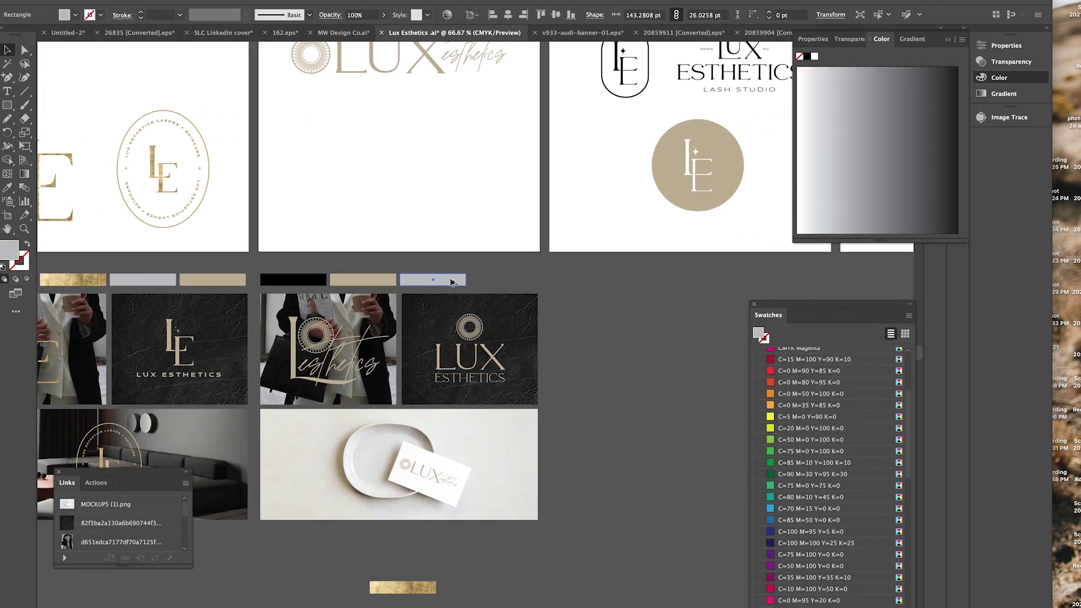
click(1000, 77)
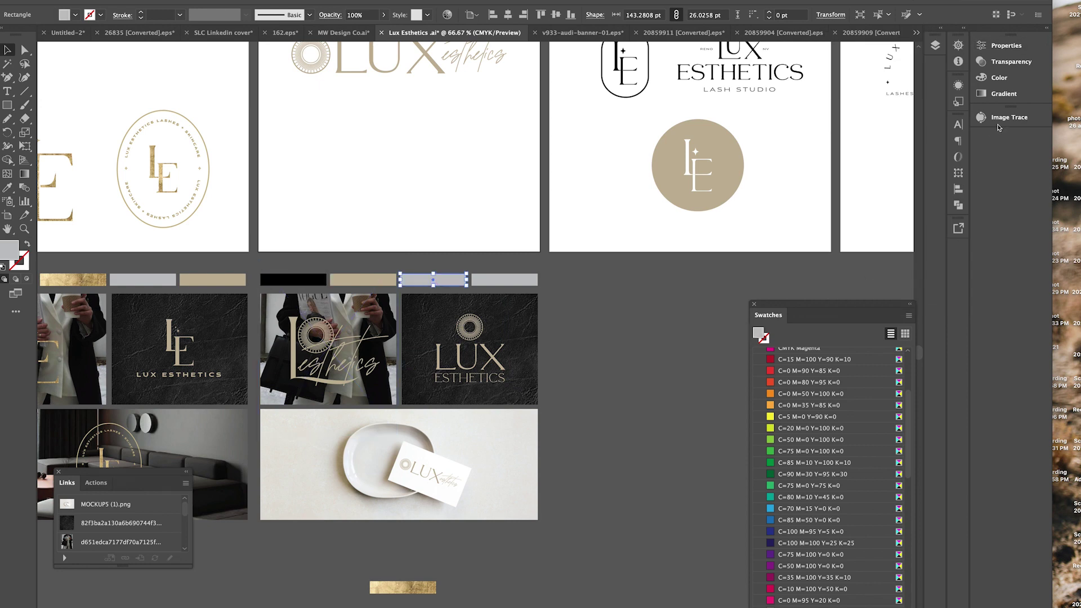
scroll(826, 514, down, 1)
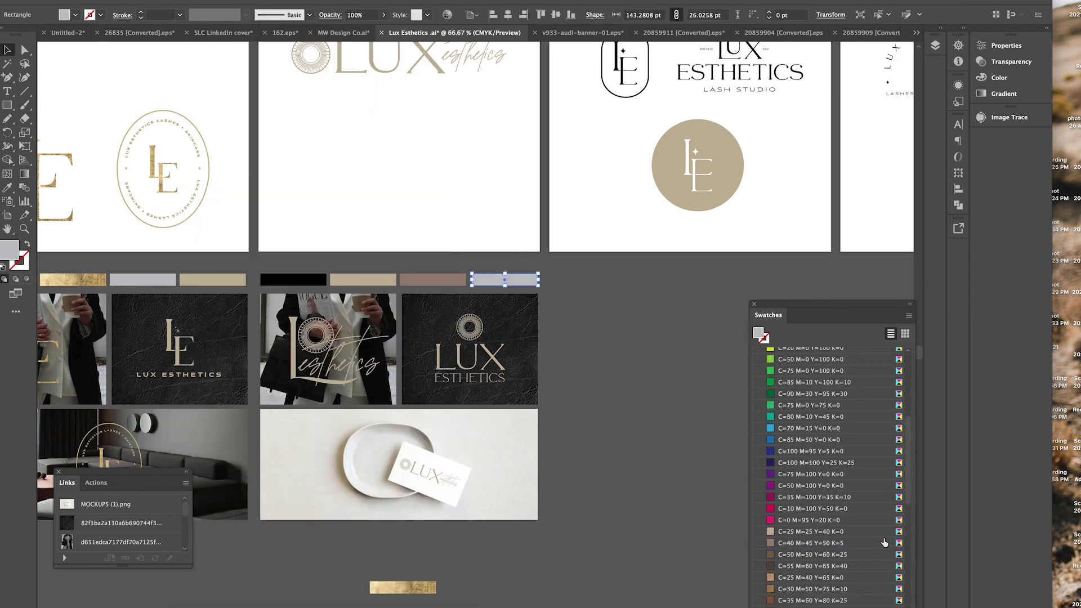
scroll(779, 478, up, 10)
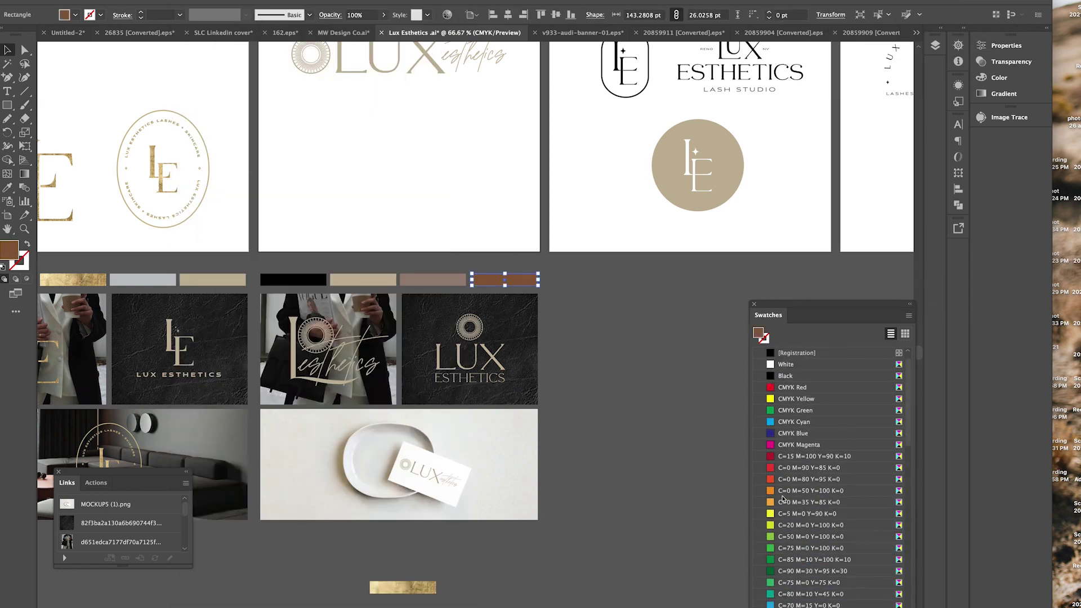
click(315, 594)
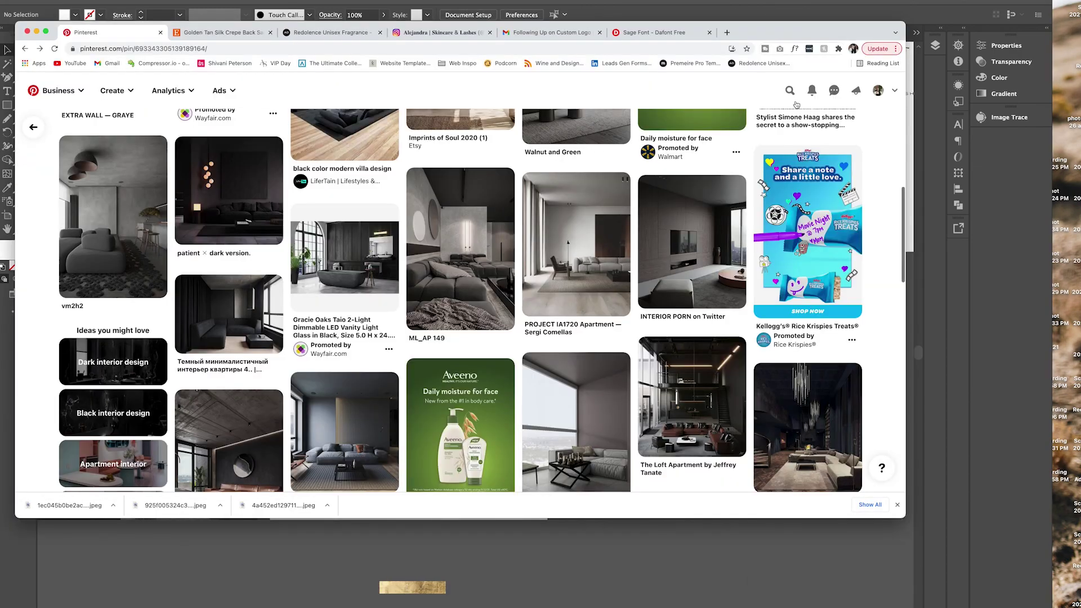
Step: From the PROJECT IA1720 pin, open a dark bathroom pin and save its image
click(576, 242)
scroll(576, 242, down, 5)
scroll(818, 364, down, 10)
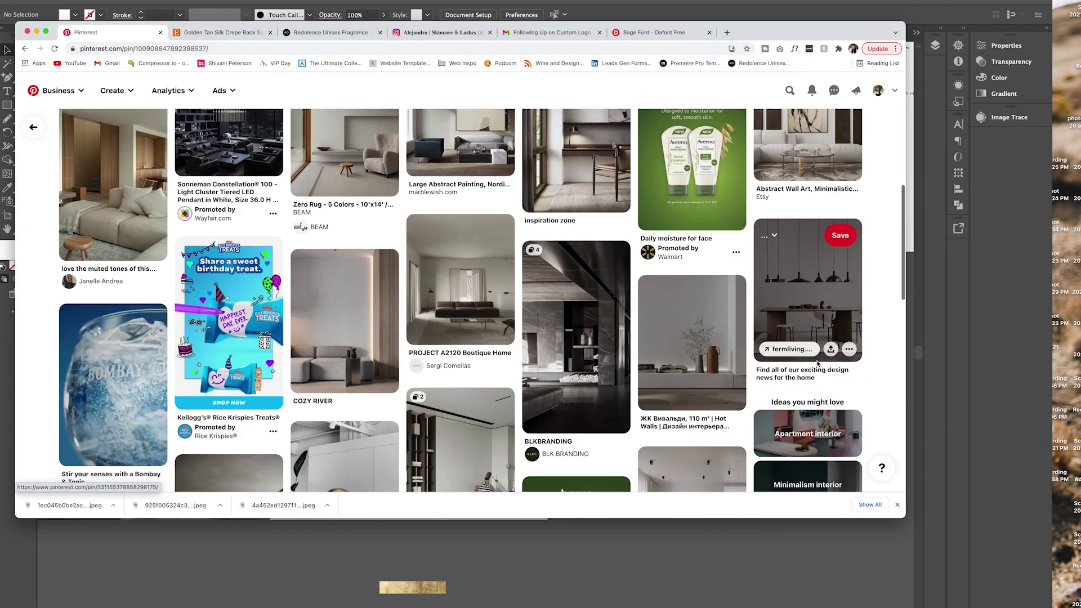
scroll(818, 363, down, 5)
scroll(817, 363, down, 5)
scroll(755, 423, down, 10)
click(325, 341)
right_click(345, 338)
click(386, 358)
click(602, 358)
Step: Relink the second board's woman photo to the saved dark bathroom image
click(590, 544)
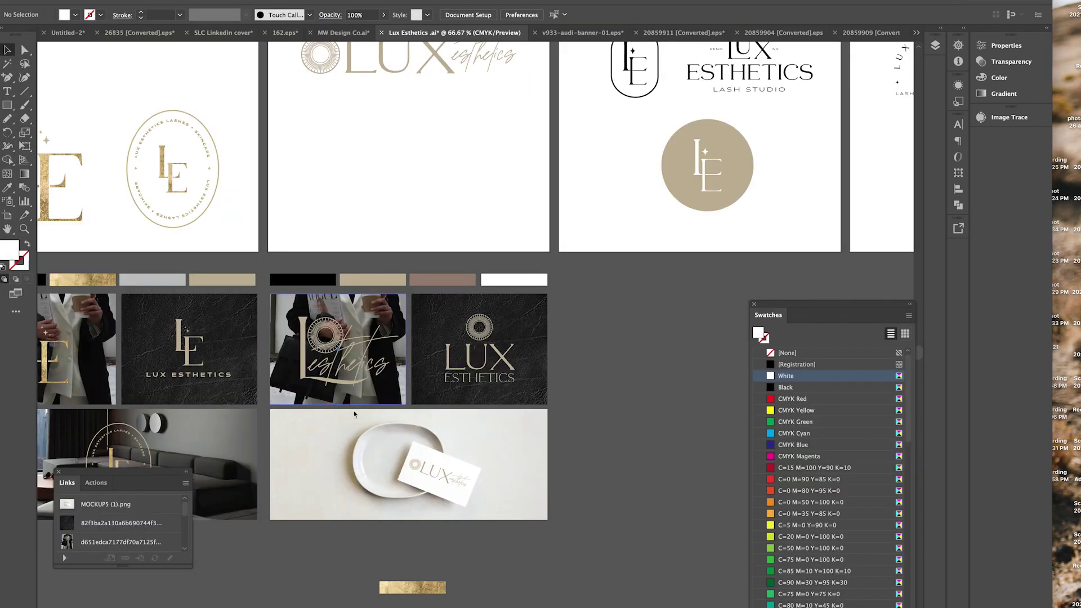
key(shift+ctrl+p)
key(Return)
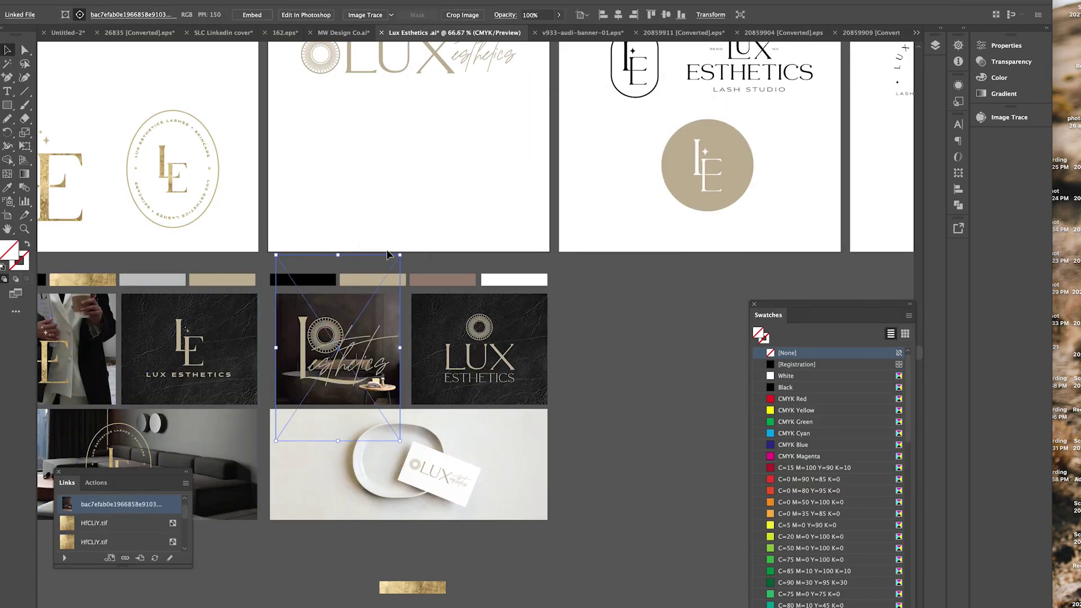
Step: Stretch the bathtub photo's frame upward and enlarge the photo inside its clip group to fill it
drag(262, 226, 264, 215)
double_click(388, 332)
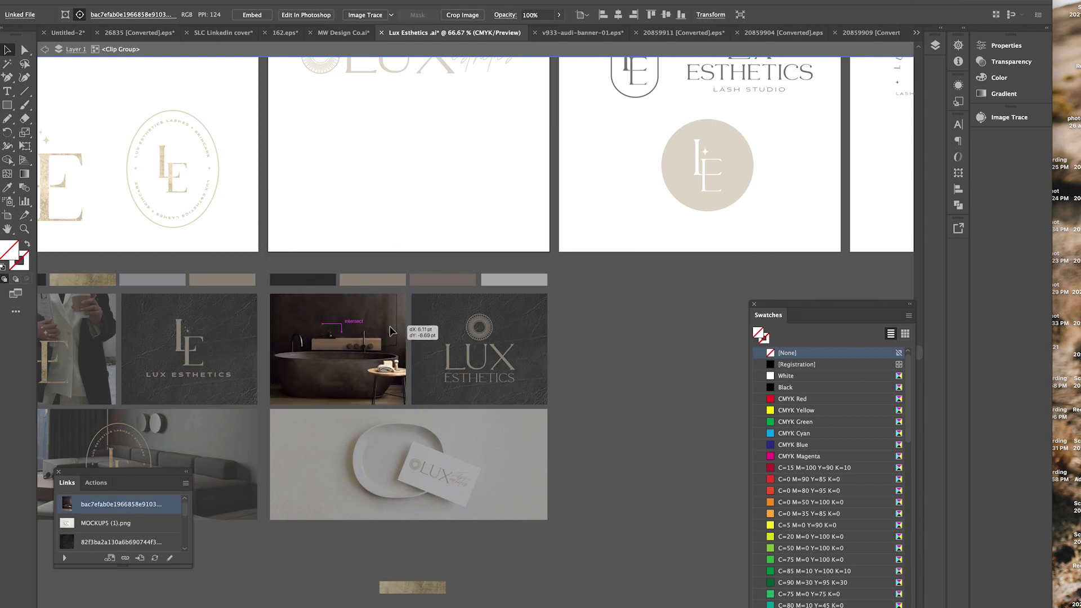
drag(413, 222, 411, 224)
scroll(584, 326, right, 2)
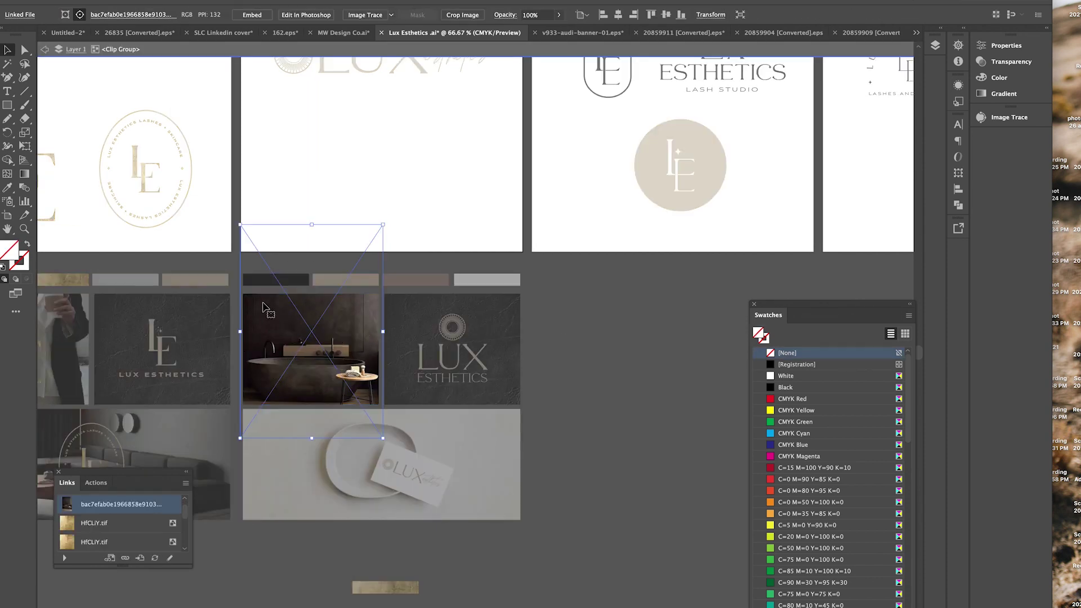
scroll(340, 287, right, 5)
drag(311, 438, 352, 495)
double_click(555, 414)
click(715, 602)
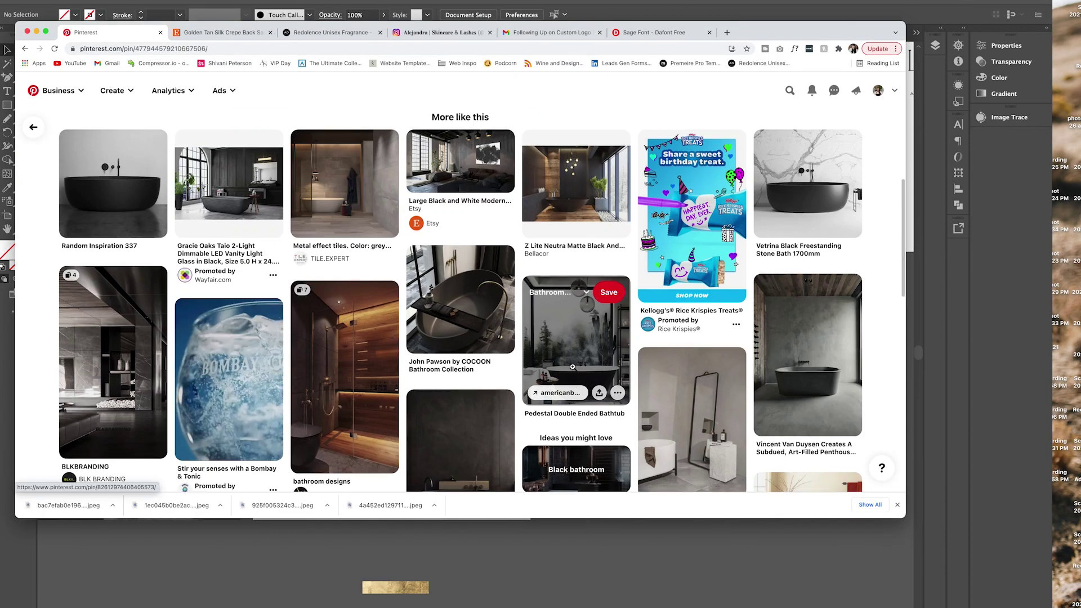
Step: Preview the BLKBRANDING story pin, then scroll further through the Pinterest pins
click(62, 373)
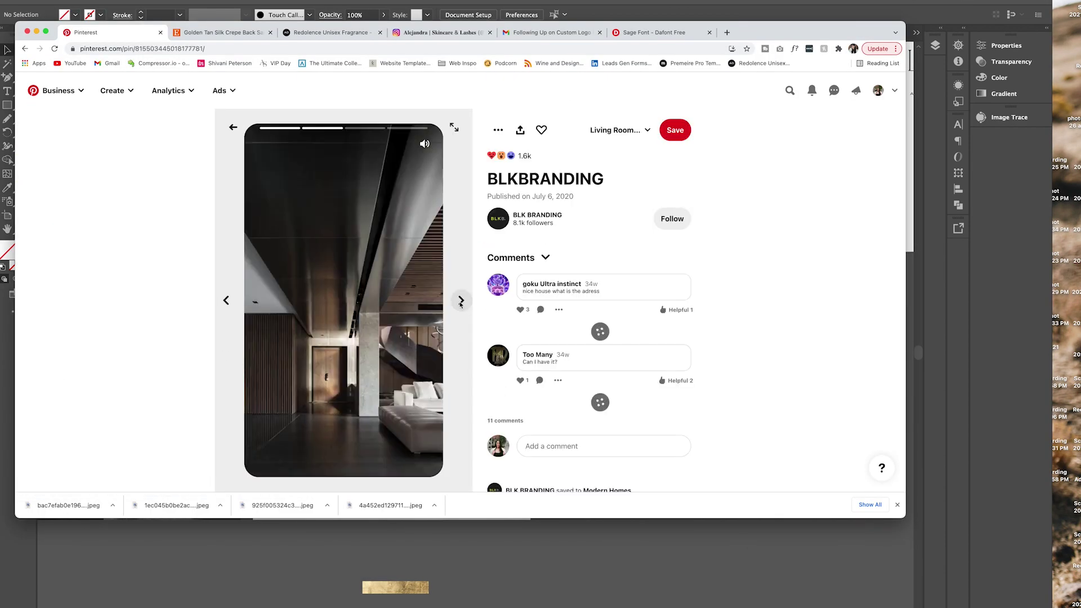
click(233, 127)
scroll(825, 235, down, 3)
scroll(826, 235, down, 5)
scroll(826, 235, down, 5)
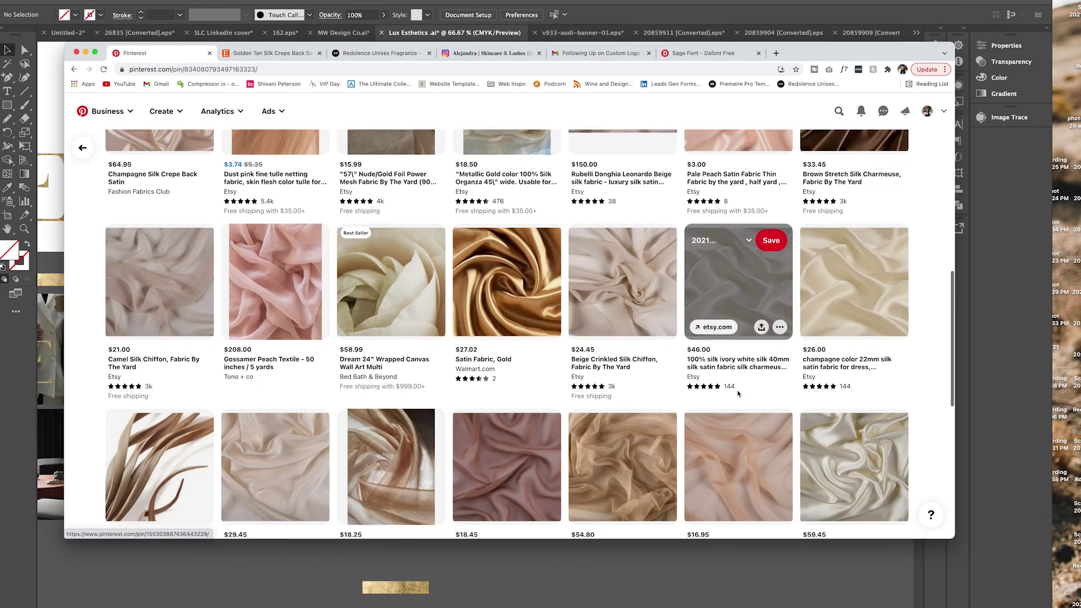
scroll(737, 393, down, 5)
scroll(788, 366, down, 5)
scroll(788, 366, down, 5)
scroll(623, 416, down, 3)
scroll(623, 416, down, 4)
Step: Start a search with 'luc' and preview the light textured painting pin
click(735, 113)
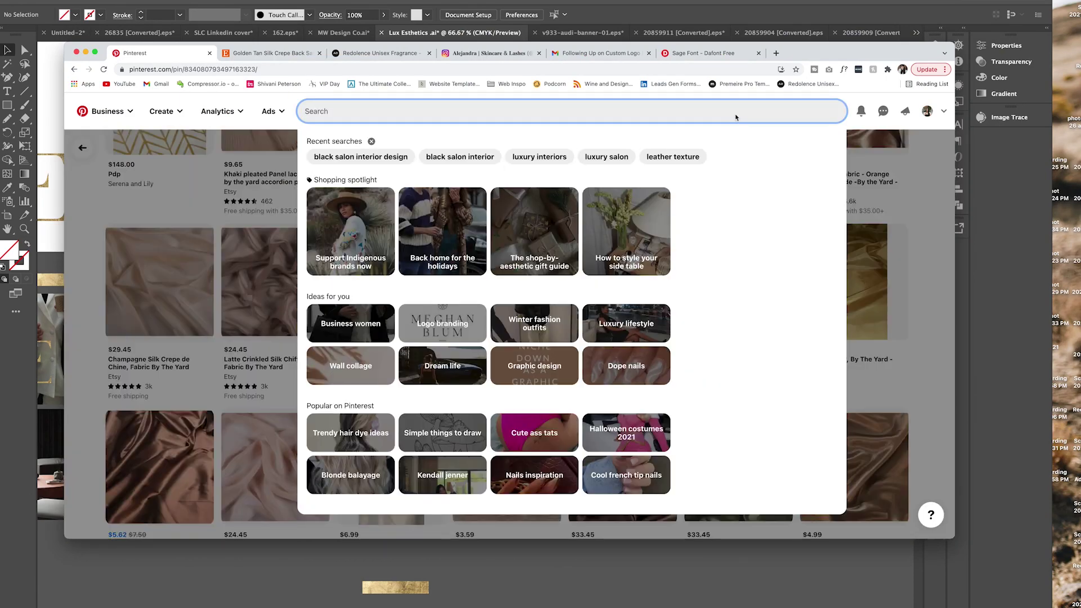
text(luc)
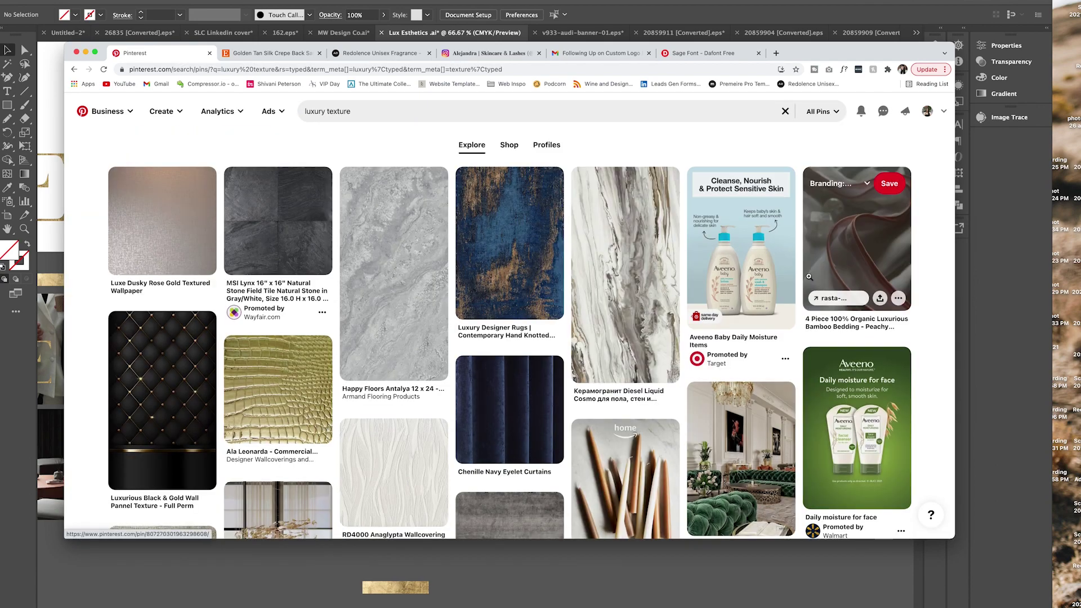
scroll(809, 279, down, 5)
scroll(809, 279, down, 3)
scroll(809, 279, down, 5)
scroll(809, 280, down, 5)
click(506, 267)
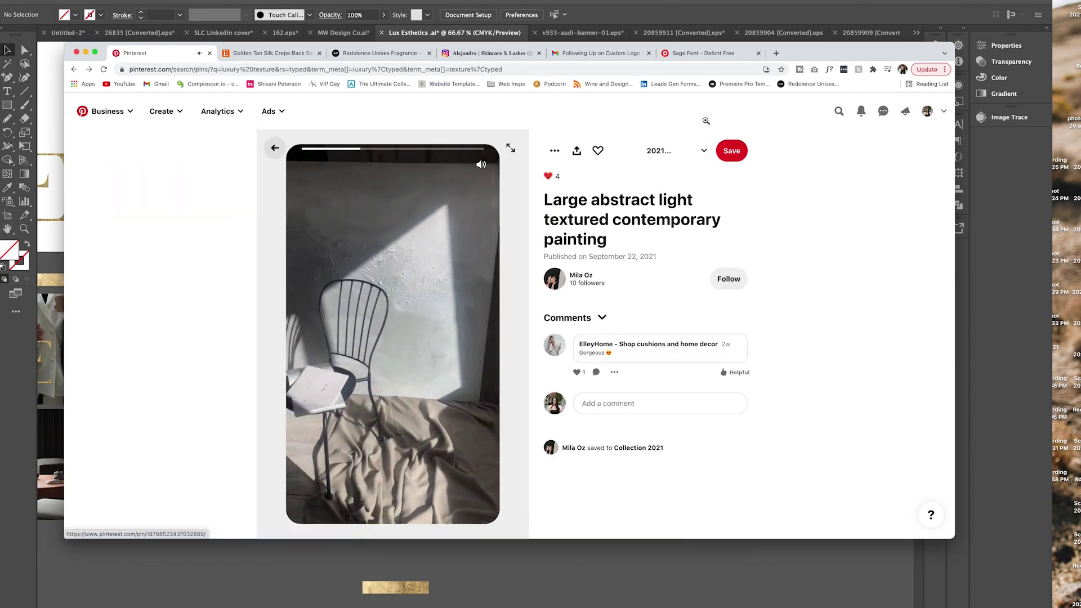
click(275, 147)
Step: Find the beige crinkled silk chiffon pin in the home feed and save its image
click(82, 111)
scroll(543, 286, down, 5)
scroll(542, 286, down, 5)
scroll(543, 286, down, 5)
scroll(543, 286, down, 5)
scroll(543, 286, down, 5)
scroll(543, 286, down, 5)
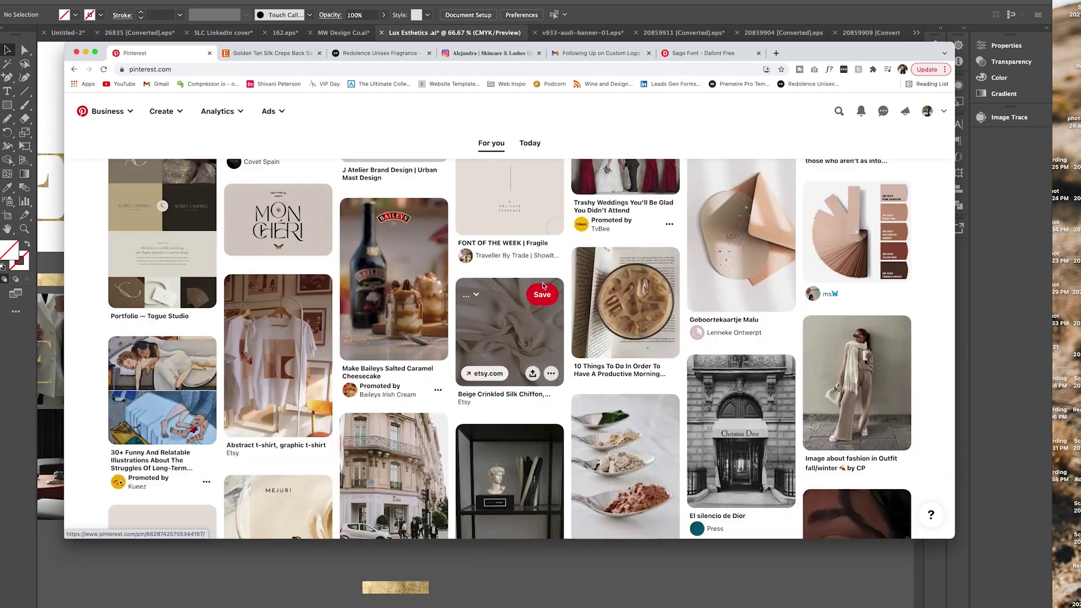
scroll(543, 286, down, 5)
click(507, 290)
right_click(414, 318)
click(445, 332)
click(648, 376)
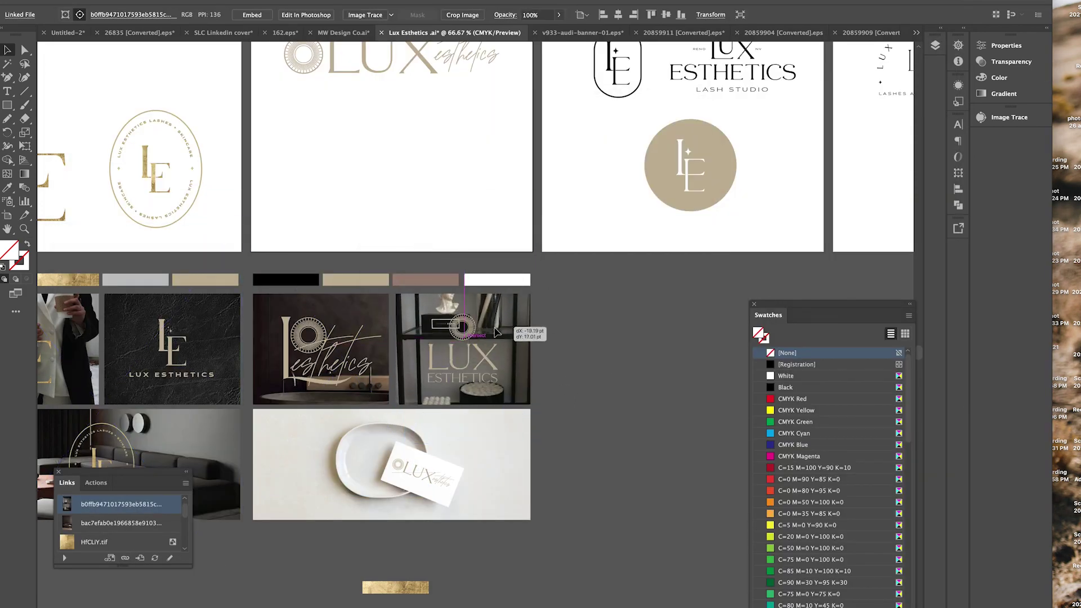
Step: Try the silk swap on the shelf photo, undo it, and save the pin to Branding: Luxury
key(Return)
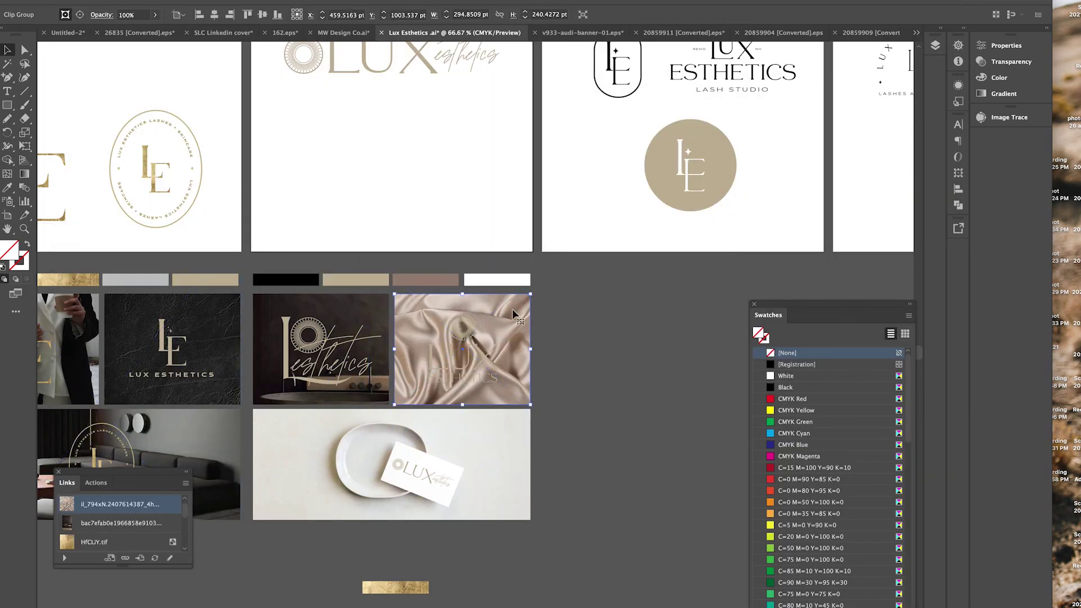
double_click(467, 355)
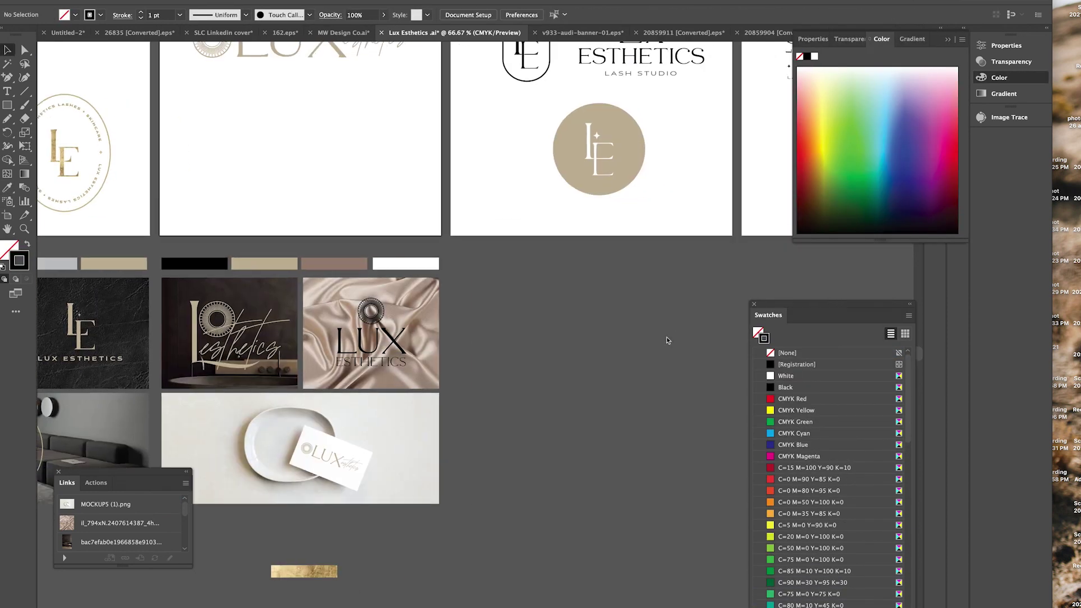
key(ctrl+z)
key(ctrl+z)
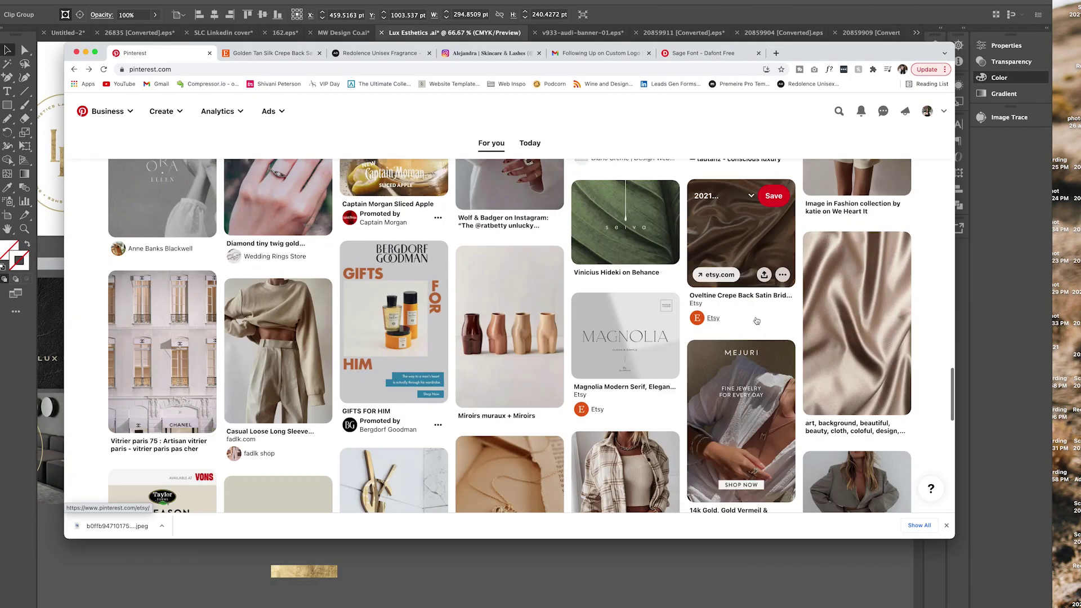
scroll(761, 319, down, 10)
click(824, 312)
click(729, 261)
Step: Open the silk tulle pin's Etsy listing and relink the shelf mockup to the silk tulle image
click(856, 338)
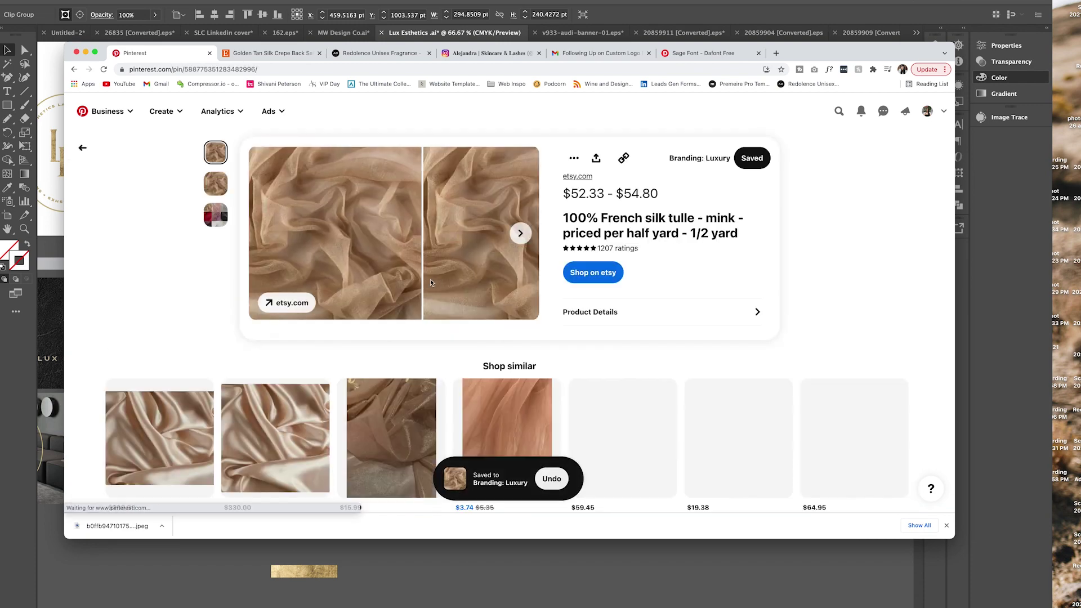
click(327, 188)
right_click(406, 202)
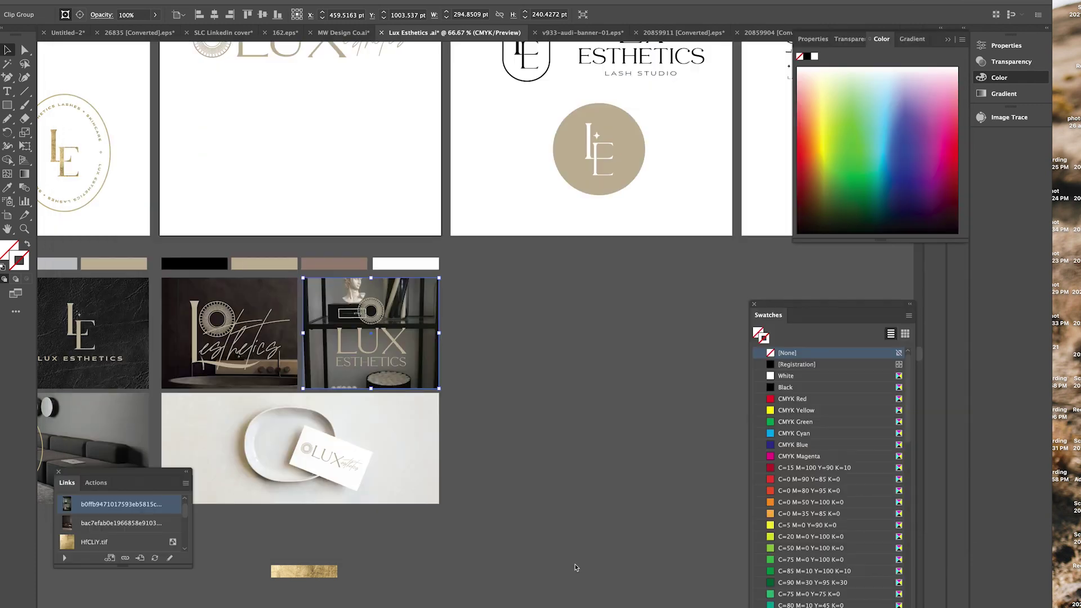
click(692, 289)
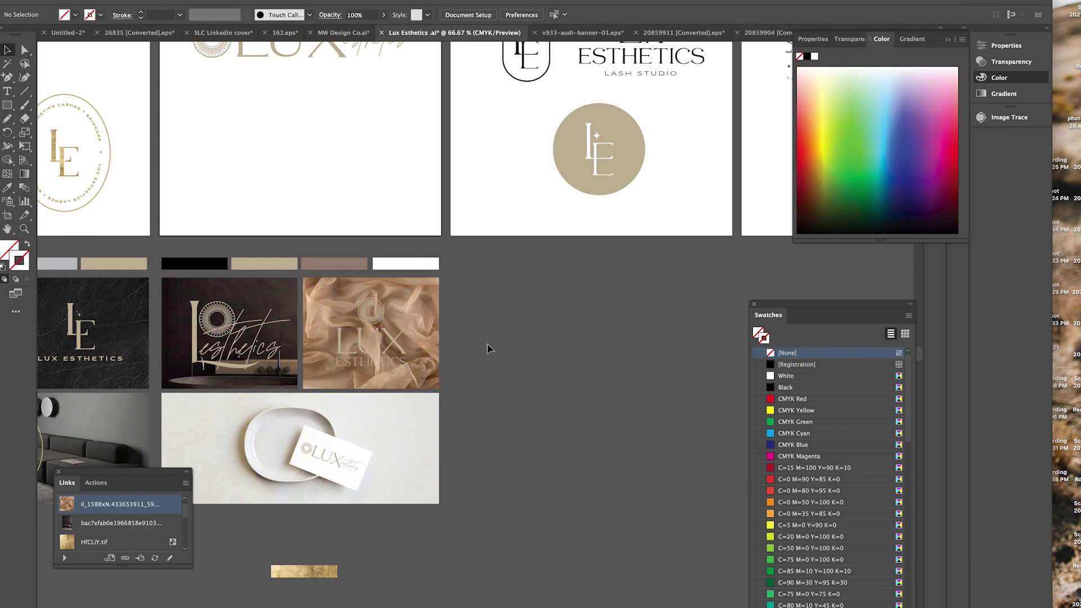
Step: Edit the LUX ESTHETICS logo group, then duplicate the mood board column to the right
double_click(386, 368)
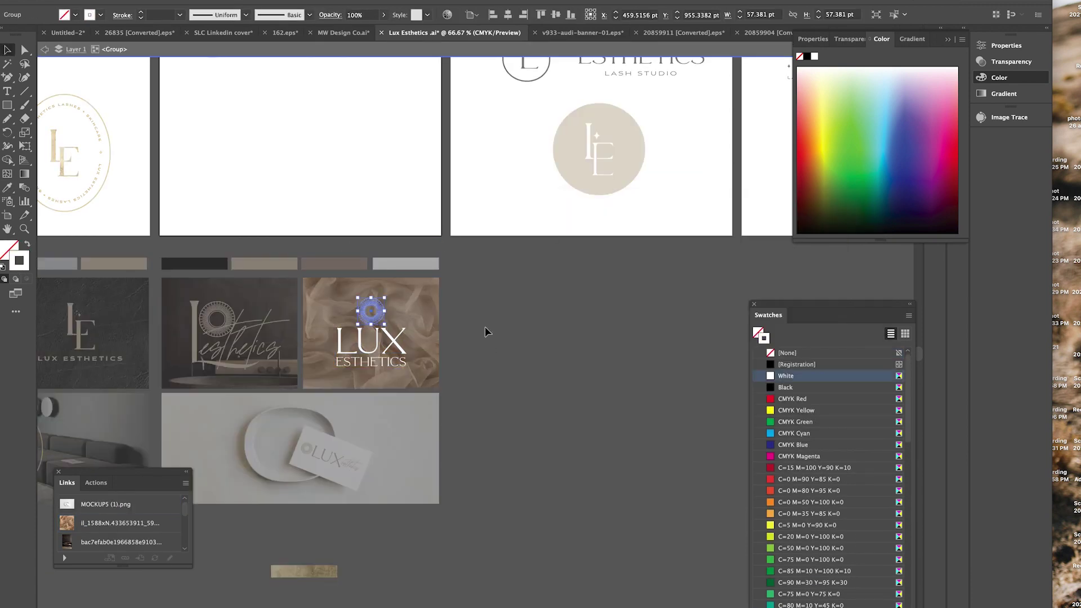
double_click(485, 330)
scroll(371, 309, down, 1)
drag(213, 270, 433, 270)
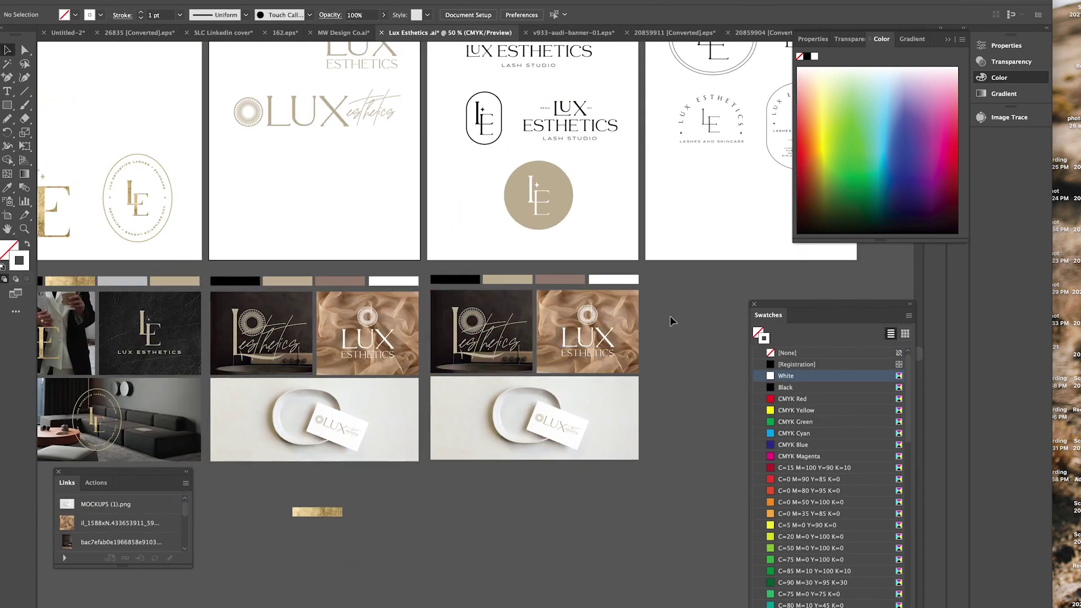
Step: Place the gold texture rectangle in the new board's empty colour slot
scroll(449, 345, up, 3)
scroll(448, 344, right, 3)
drag(476, 353, 476, 354)
scroll(507, 372, right, 2)
click(551, 388)
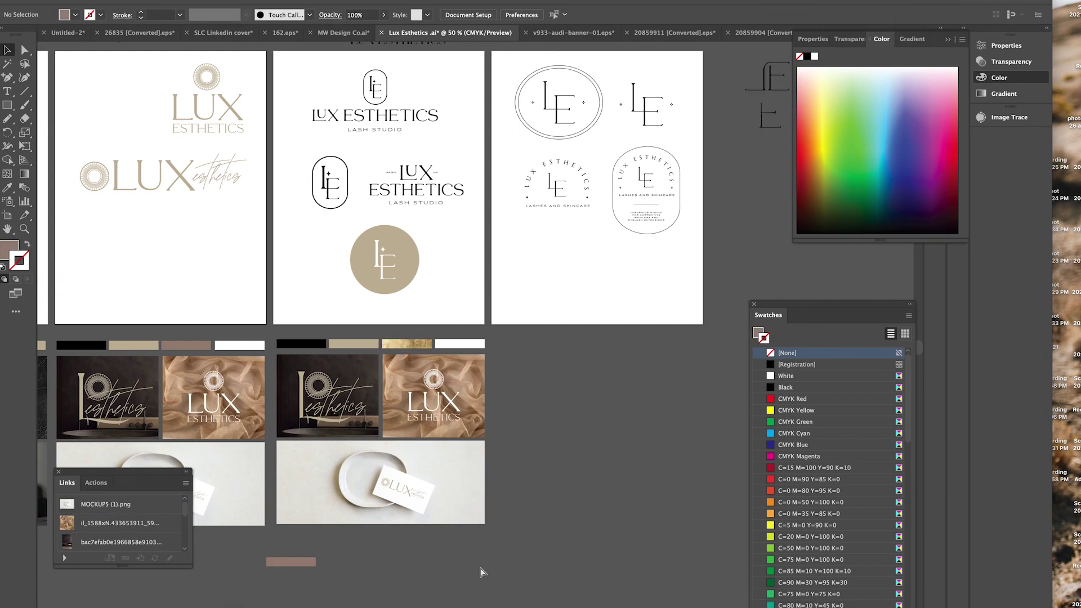
Step: Open the glitter goddess pin's source page from the Branding: Luxury board
click(481, 594)
click(134, 53)
click(528, 456)
click(317, 509)
right_click(289, 251)
click(338, 254)
Step: Screenshot the enlarged photo of the woman in a white fur coat and close the Redbubble page
click(326, 285)
right_click(463, 259)
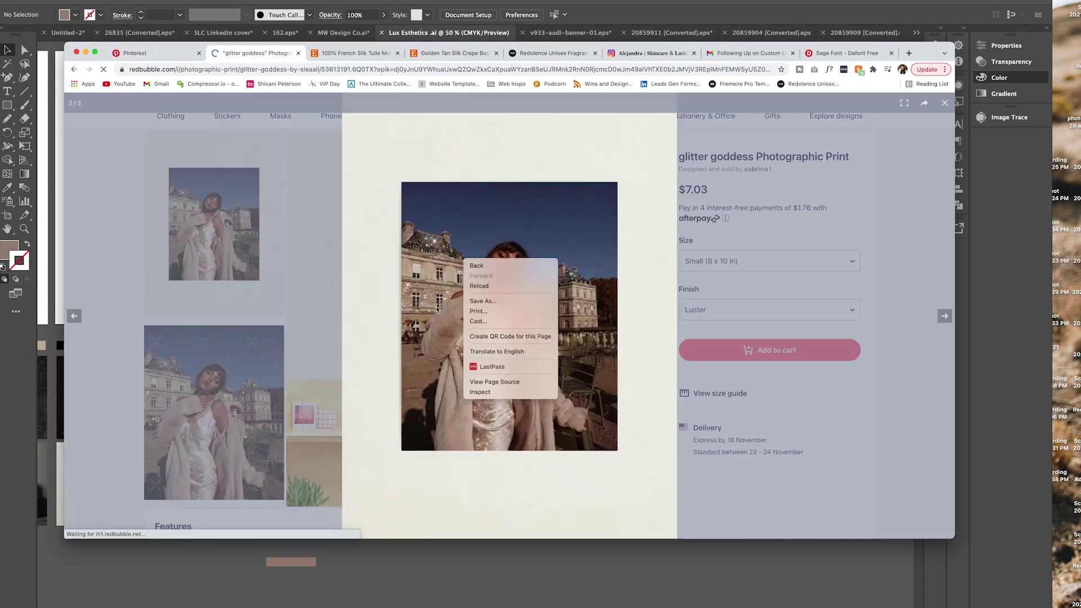
drag(401, 182, 617, 450)
key(super+w)
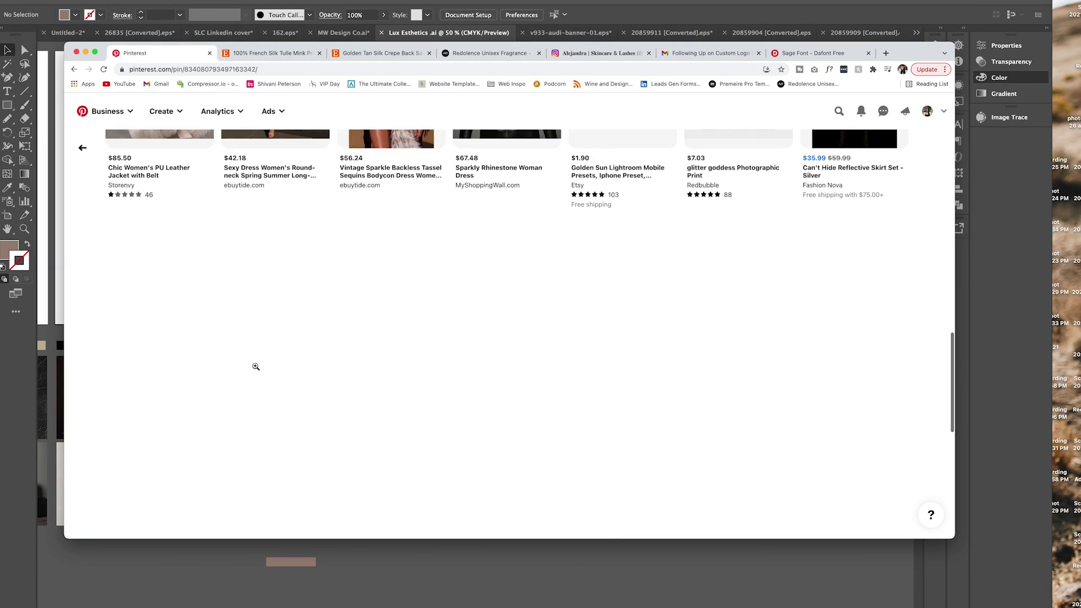
Step: Relink the new board's dark mockup to the glitter goddess screenshot and fit it in the slot
click(139, 558)
click(664, 286)
drag(336, 370, 336, 370)
key(super+shift+a)
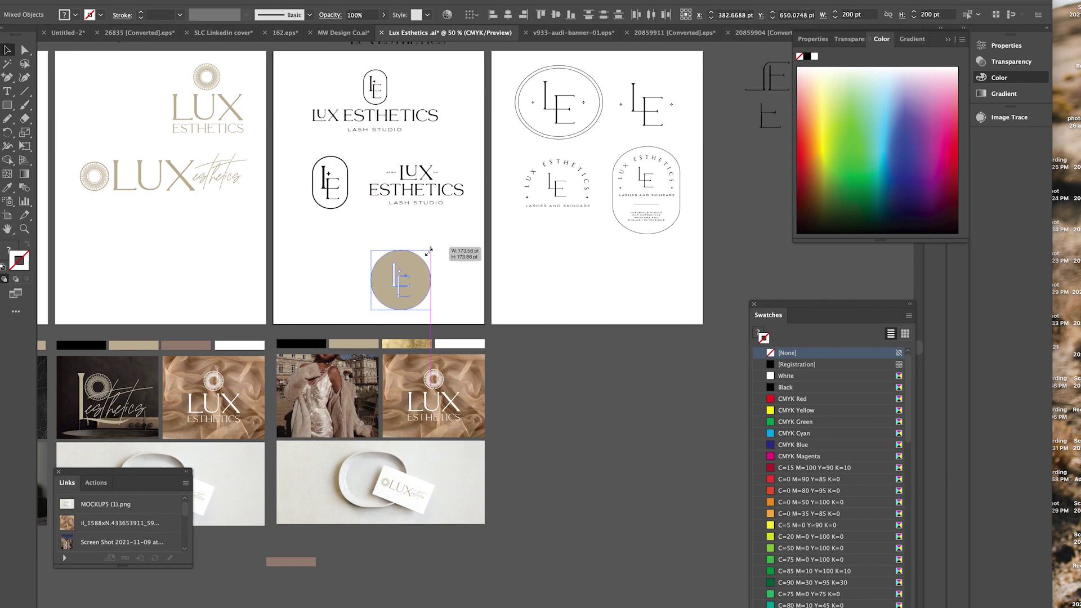
Step: Remove the gold foil from the LE circle and fill the circle beige instead
click(345, 390)
key(ctrl+=)
key(Escape)
key(ctrl+-)
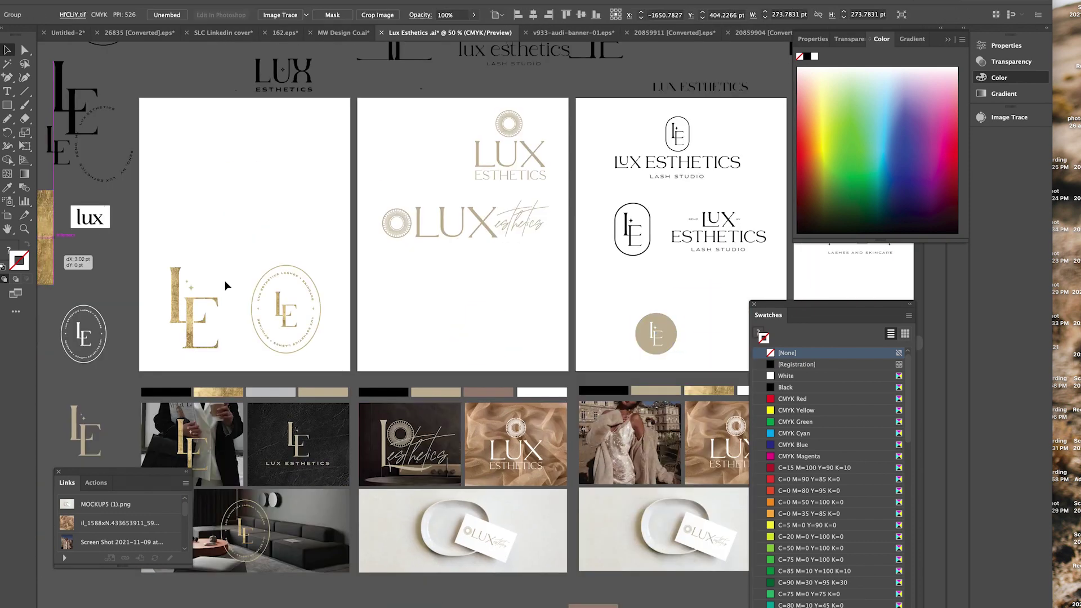
key(ctrl+=)
key(ctrl+7)
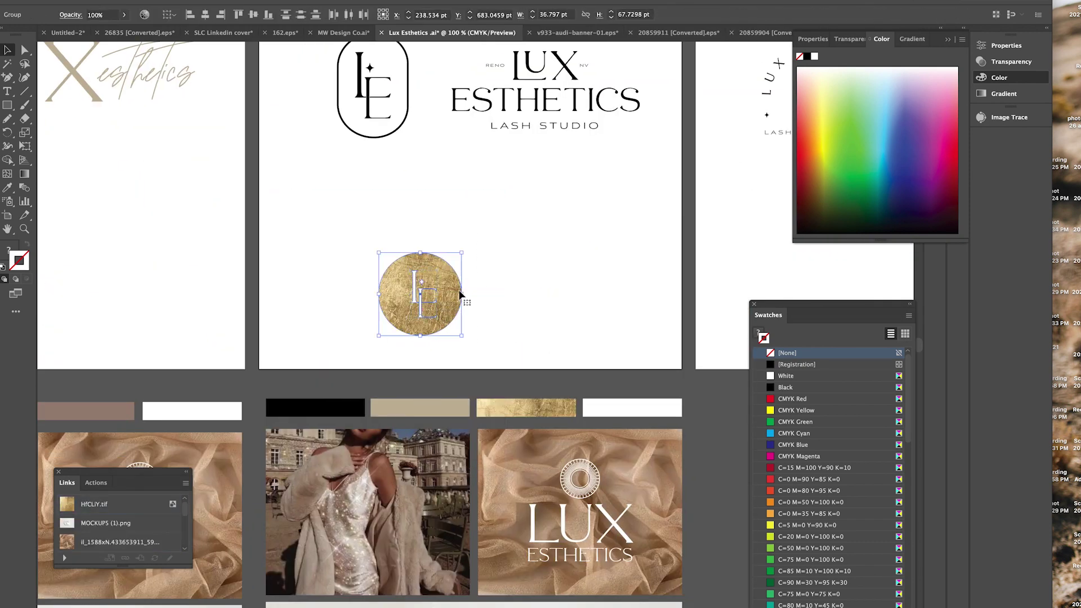
click(1006, 45)
key(ctrl+alt+7)
key(Delete)
click(419, 407)
scroll(421, 194, down, 3)
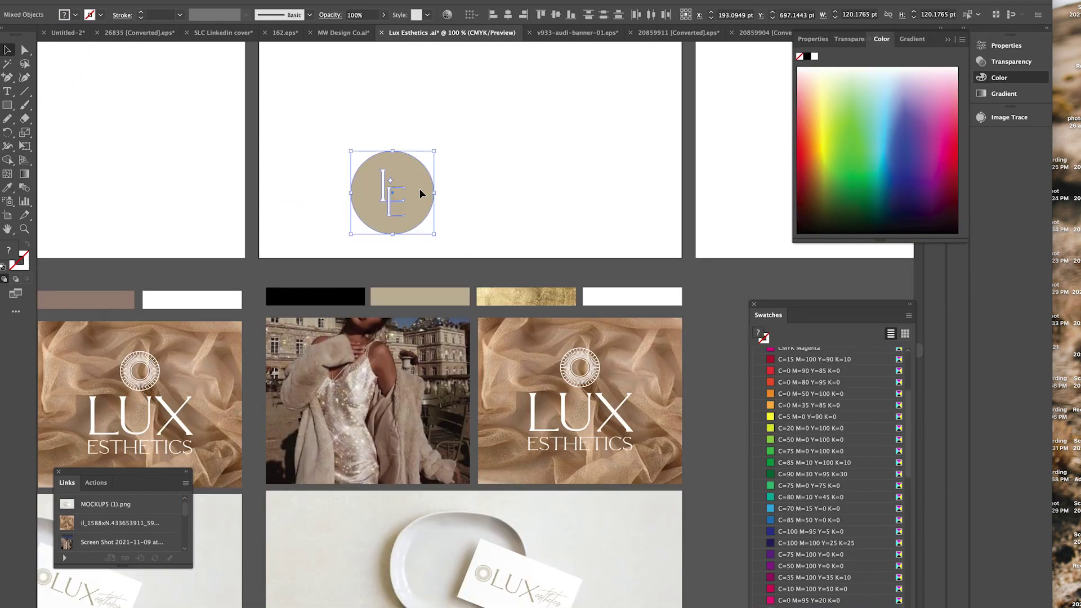
scroll(500, 148, up, 2)
Step: Move the LUX ESTHETICS lash studio logo onto the fabric photo and swap that image for satin
key(ctrl+minus)
key(ctrl+minus)
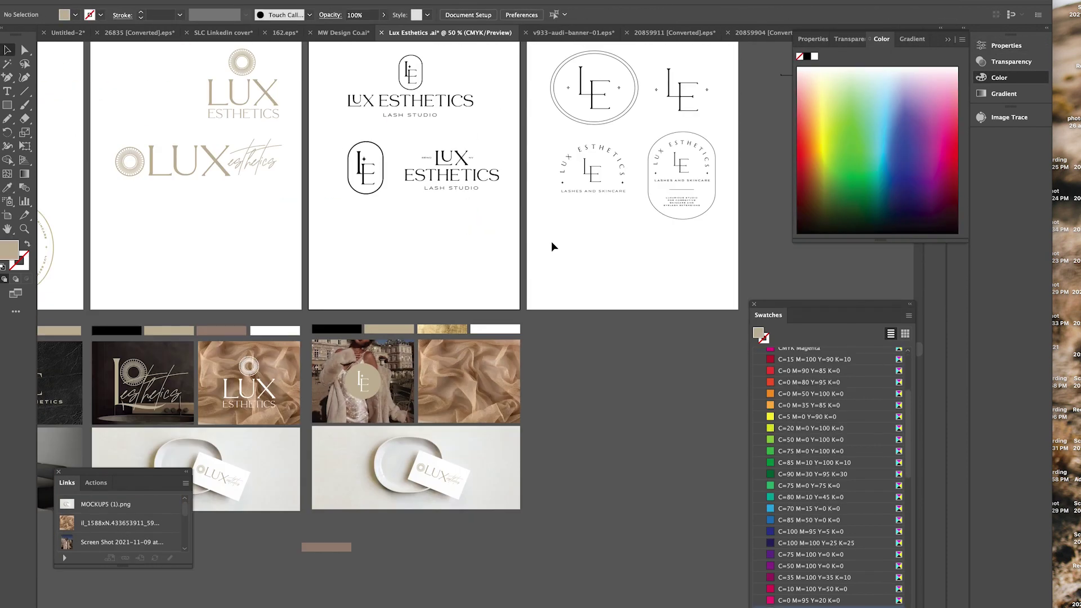
click(407, 131)
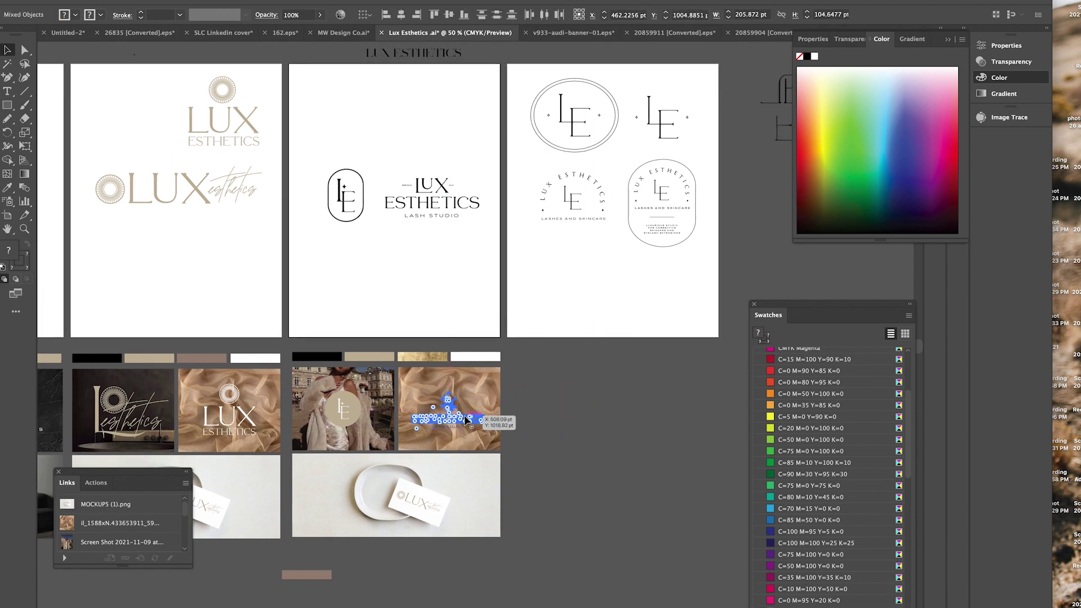
drag(466, 419, 467, 419)
key(ctrl+plus)
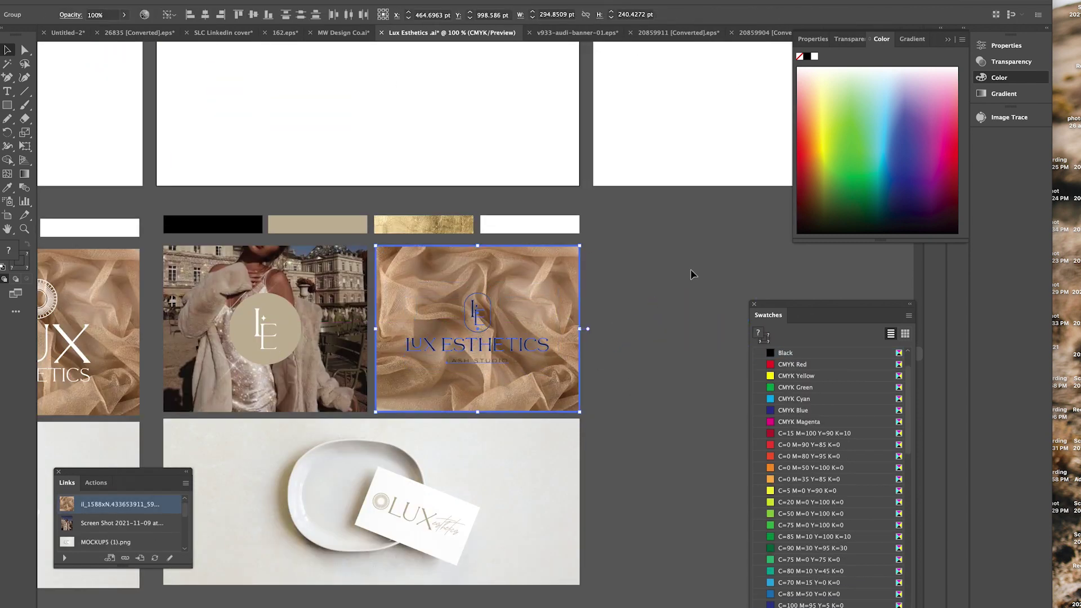
click(125, 558)
click(678, 290)
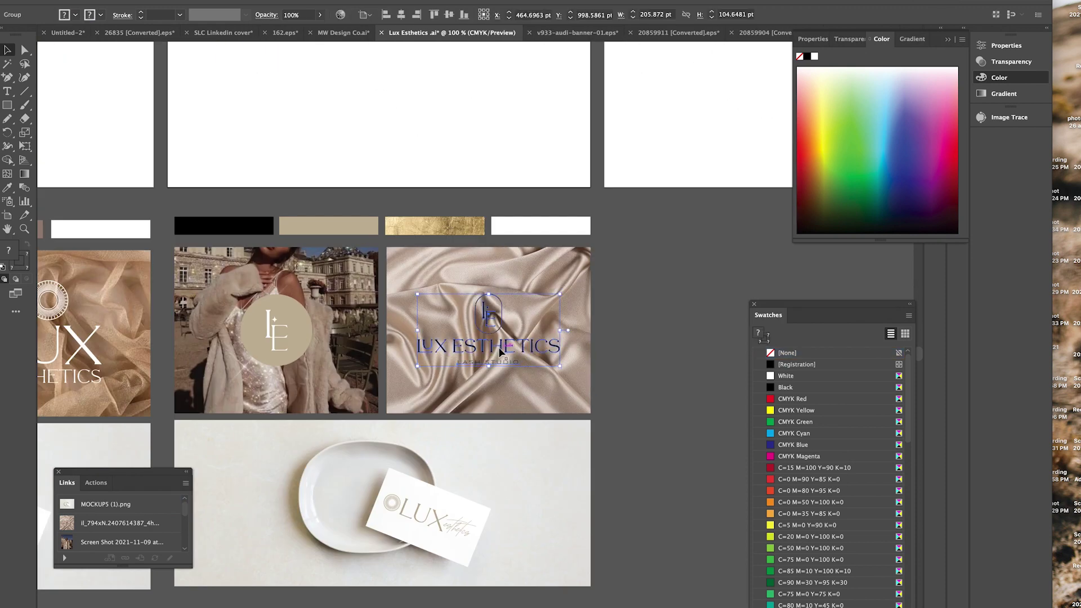
Step: Recolour the LUX ESTHETICS logo on the satin image white
double_click(499, 346)
double_click(9, 248)
click(839, 236)
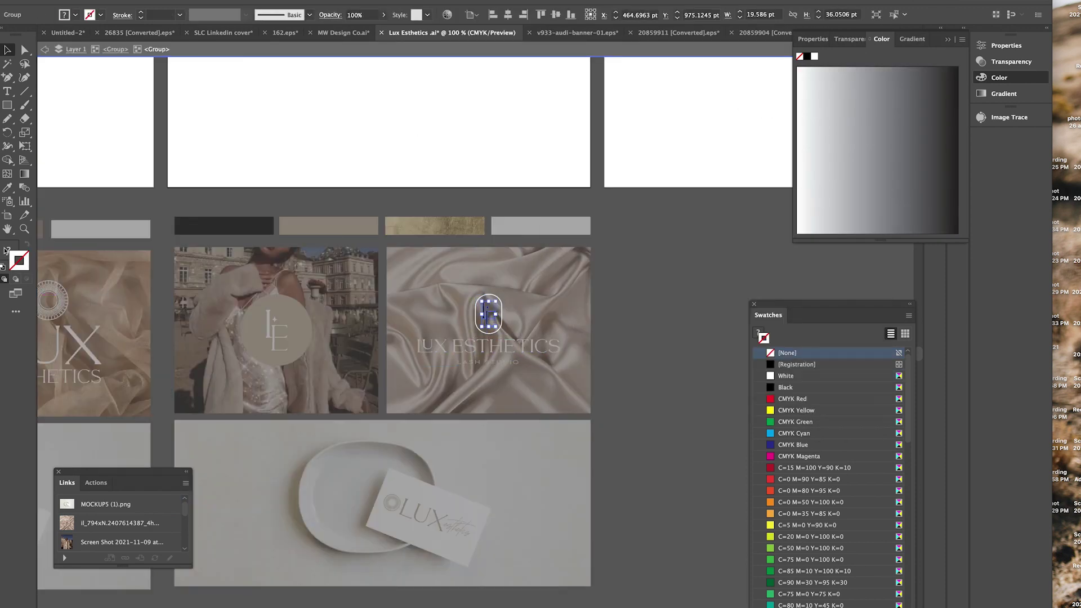
scroll(376, 216, down, 1)
click(376, 217)
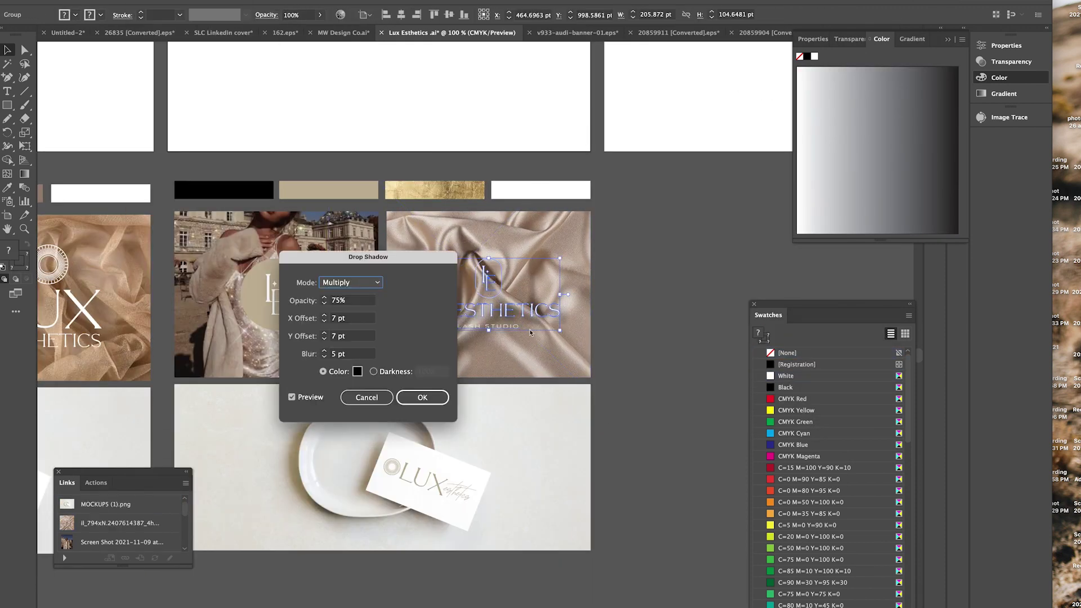
Step: Add a drop shadow with reduced offsets to the white logo
click(957, 45)
click(958, 85)
click(857, 126)
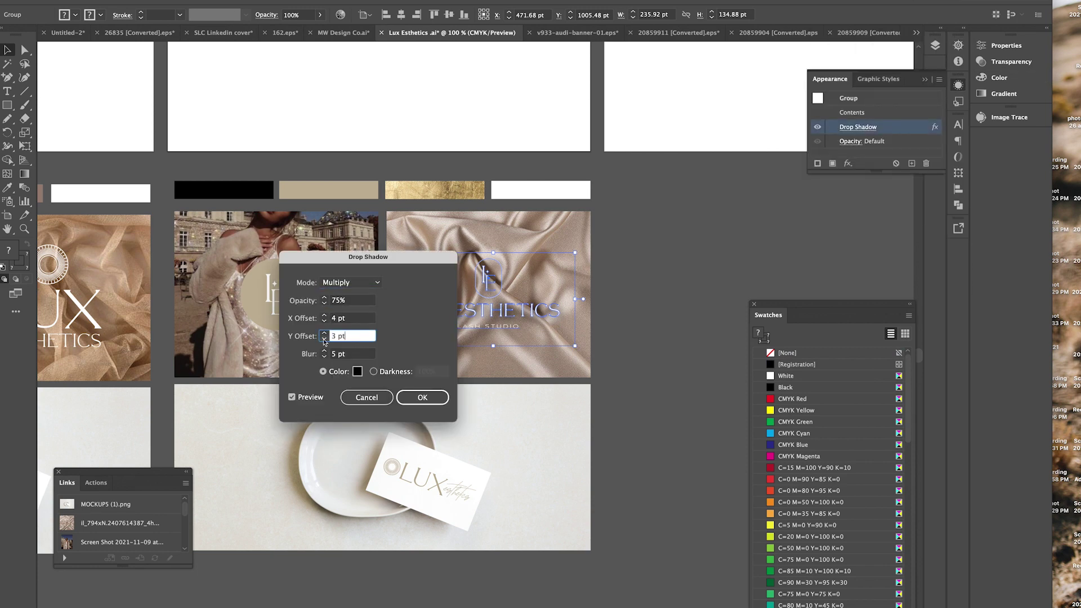
click(408, 398)
click(858, 127)
click(423, 397)
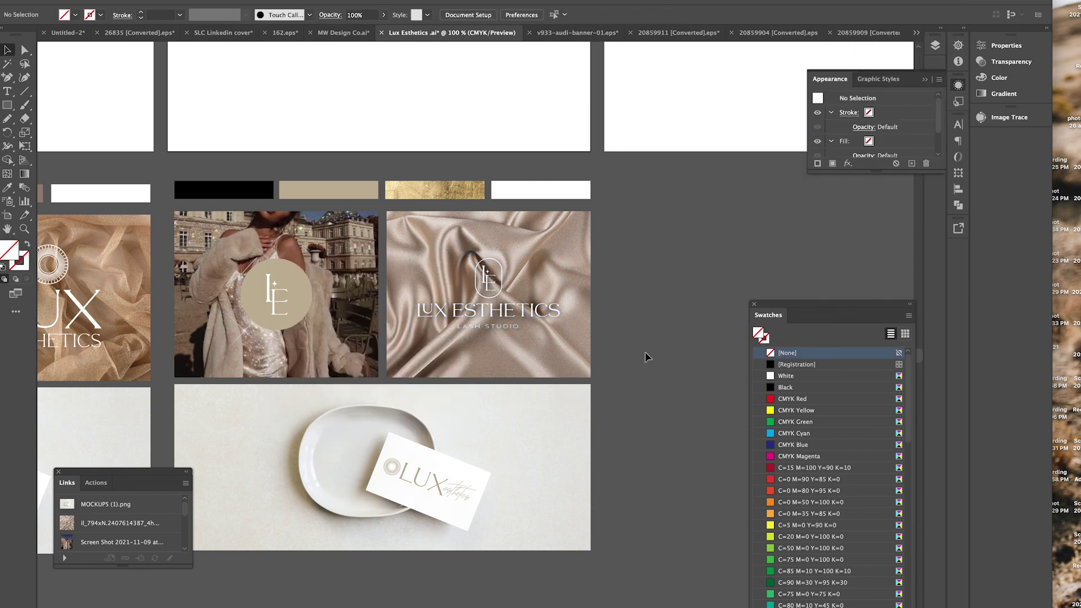
Step: Check the satin image group across the boards and isolate the satin photo in its frame
double_click(279, 148)
double_click(565, 350)
click(858, 126)
click(422, 396)
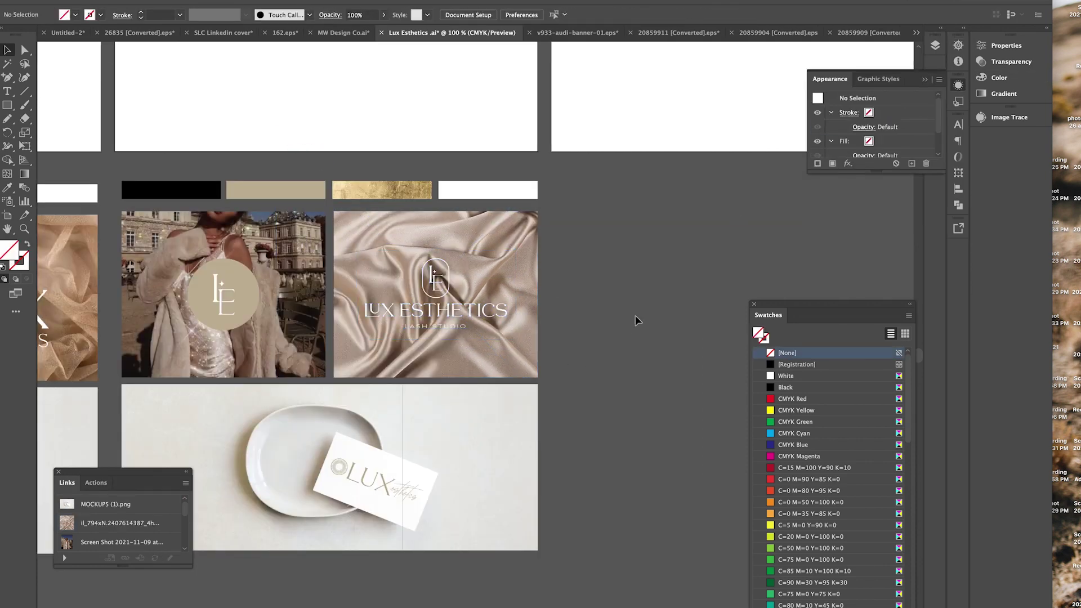
key(ctrl+minus)
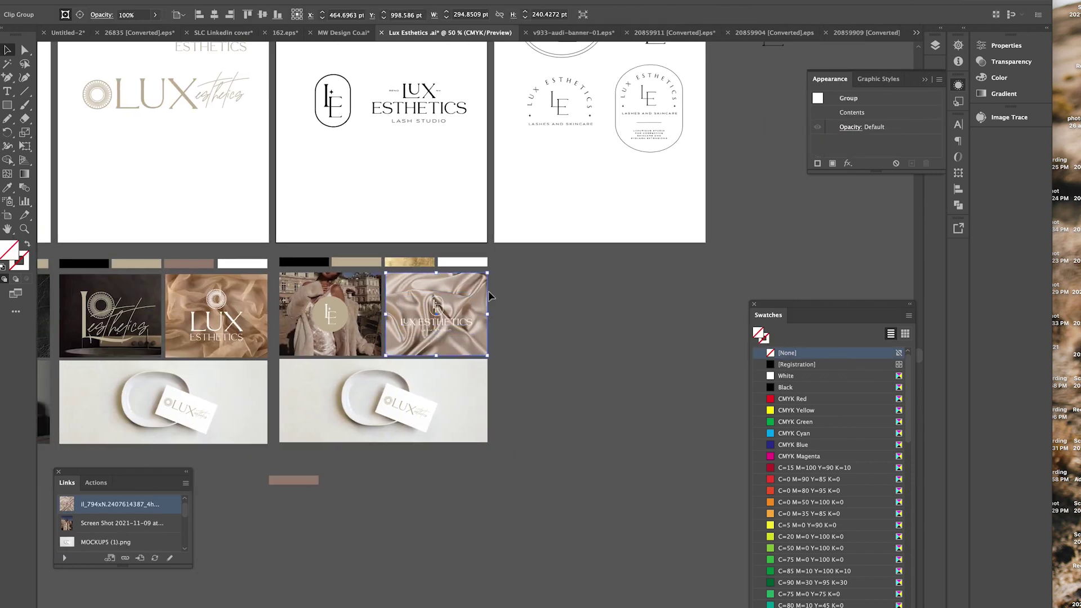
key(ctrl+plus)
double_click(544, 384)
Step: Nudge the satin photo in its frame and browse the Finder mockup files, starting at MOCKUP1 (2).psd
drag(544, 385, 546, 390)
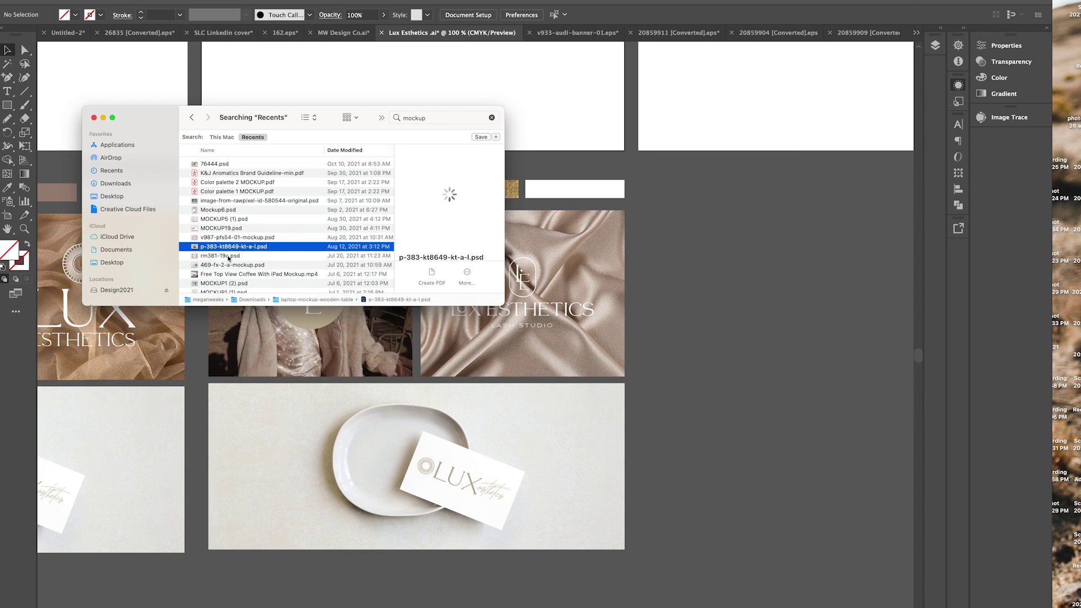
click(203, 162)
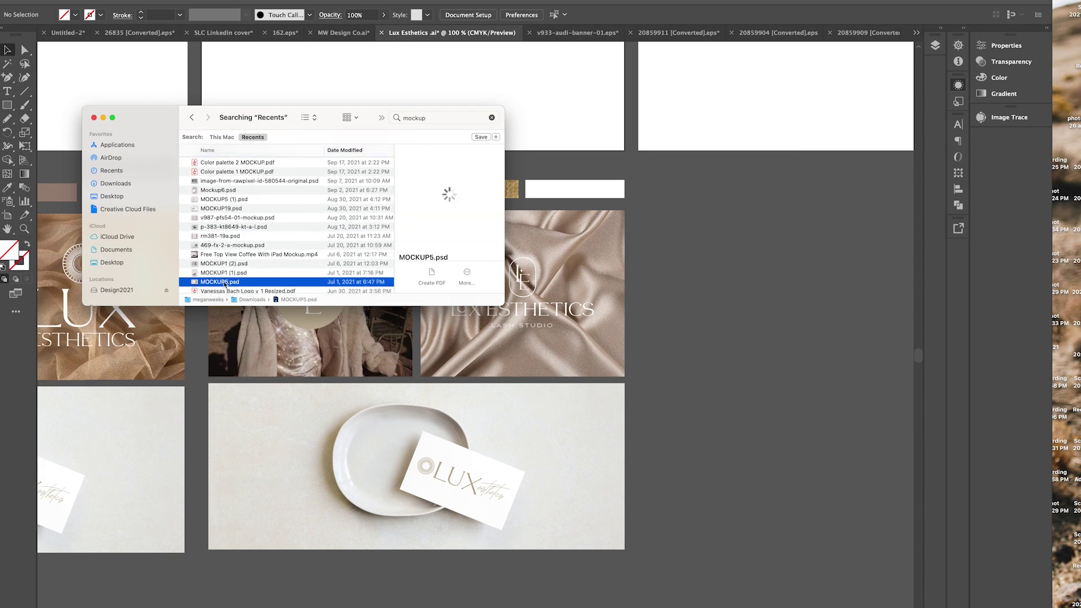
click(224, 264)
scroll(244, 256, down, 2)
key(Down)
key(Down)
key(Down)
key(Down)
key(Down)
key(Down)
key(Down)
key(Down)
key(Down)
key(Down)
key(Down)
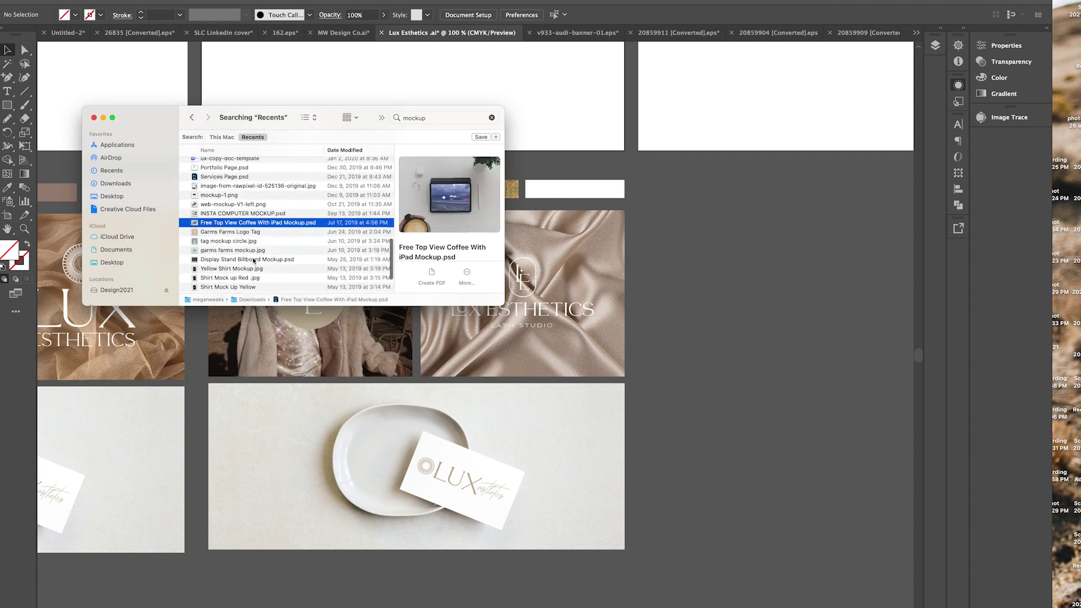
scroll(245, 255, down, 3)
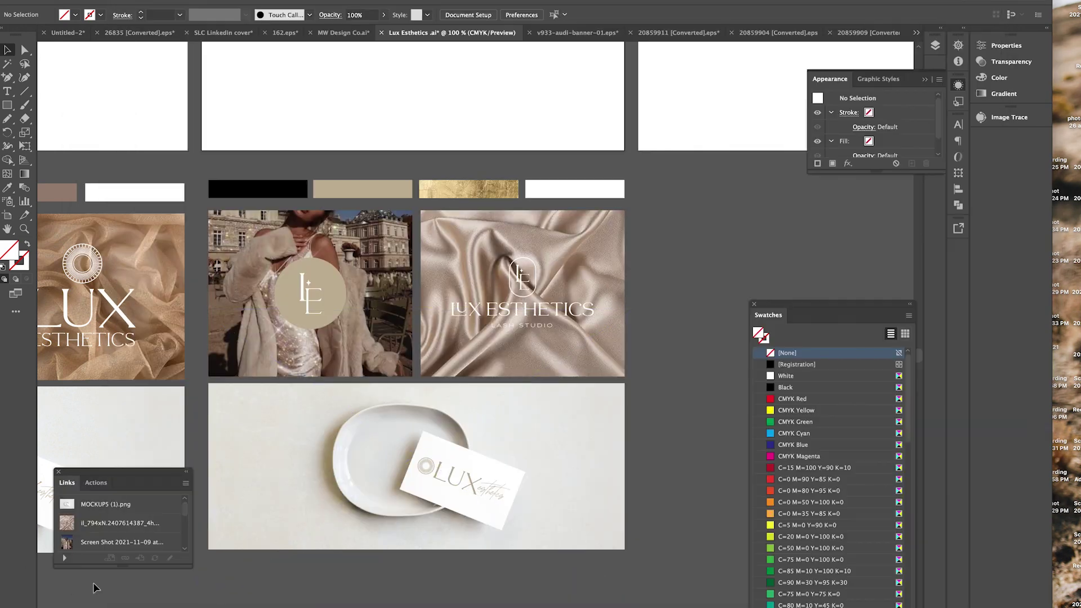
scroll(592, 288, up, 10)
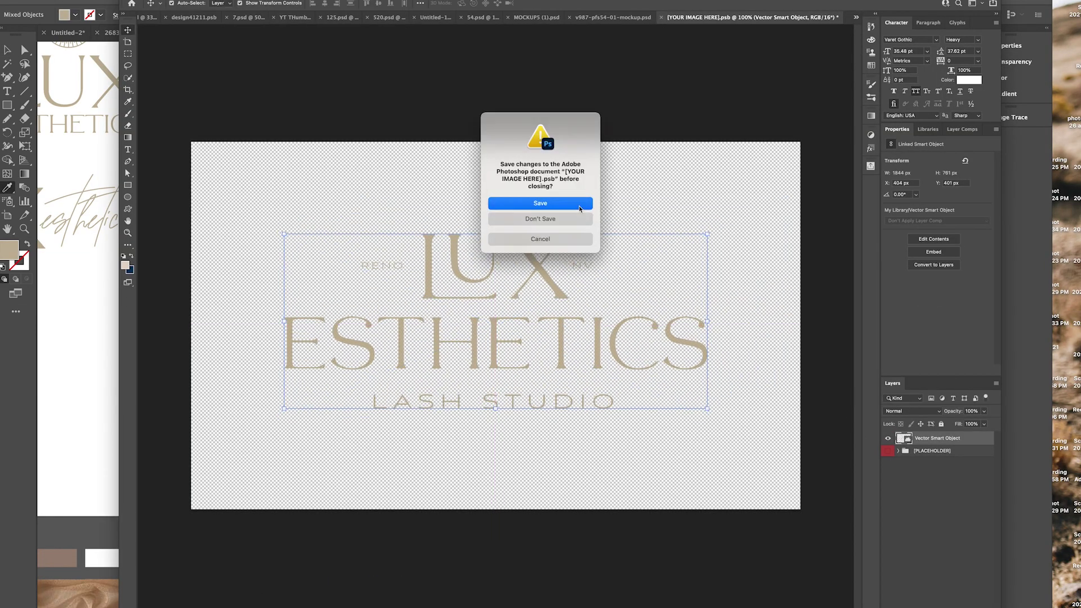
Step: Save the edited logo into the mockup and export the mockup as a PNG
click(578, 206)
key(ctrl+shift+s)
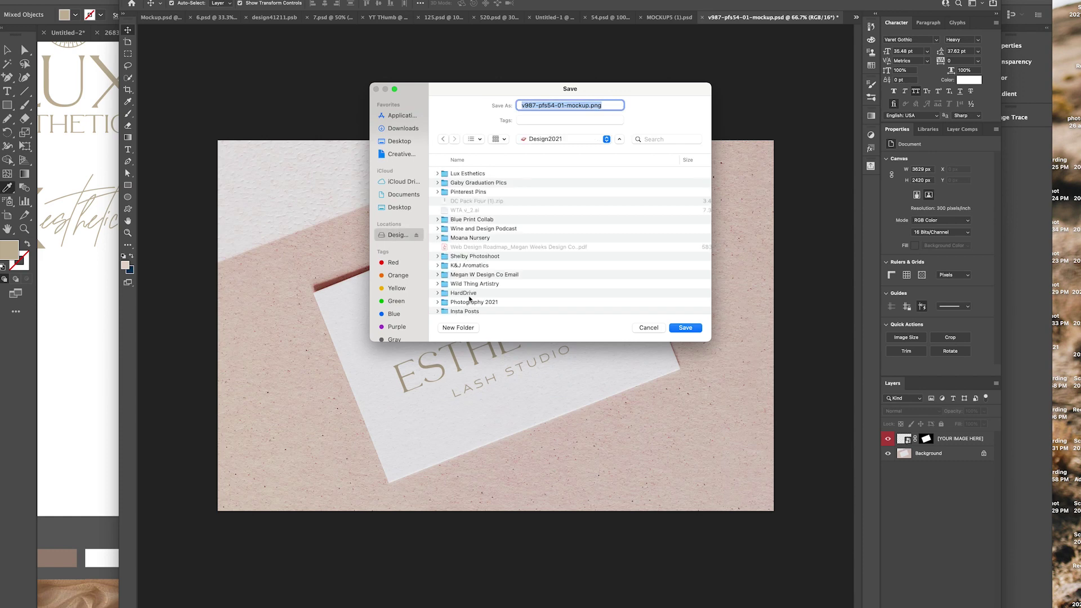
click(685, 327)
key(ctrl+shift+s)
Step: Select the plate mockup photo on the Lux Esthetics board and bring up the Place dialog
key(Return)
key(alt+Tab)
key(v)
click(259, 427)
key(ctrl+shift+p)
click(568, 110)
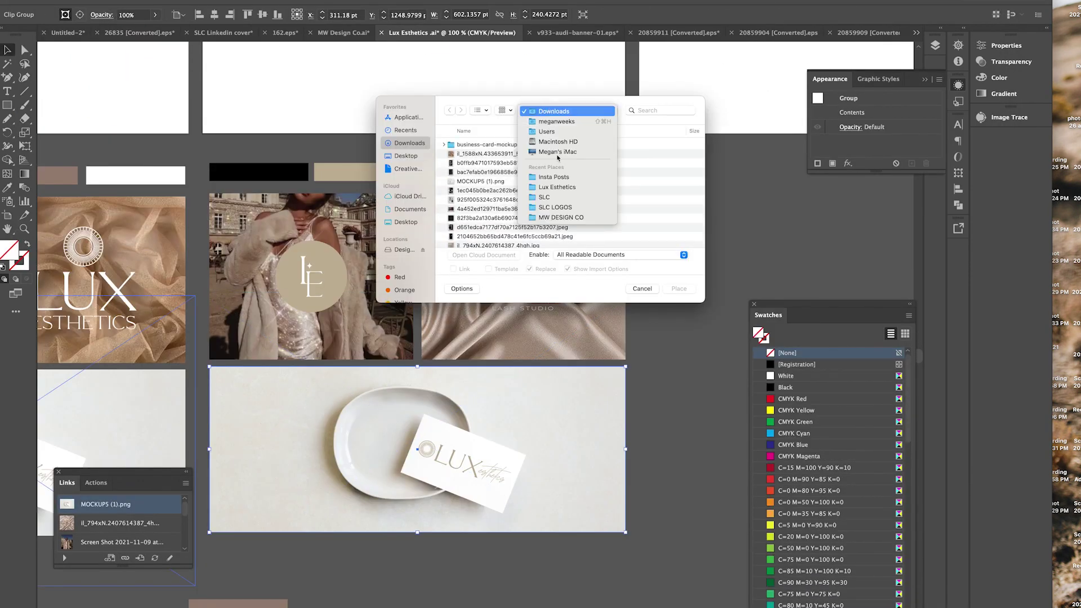
Step: Replace the plate photo with the saved business-card mockup PNG and select the oval LE logo
double_click(478, 145)
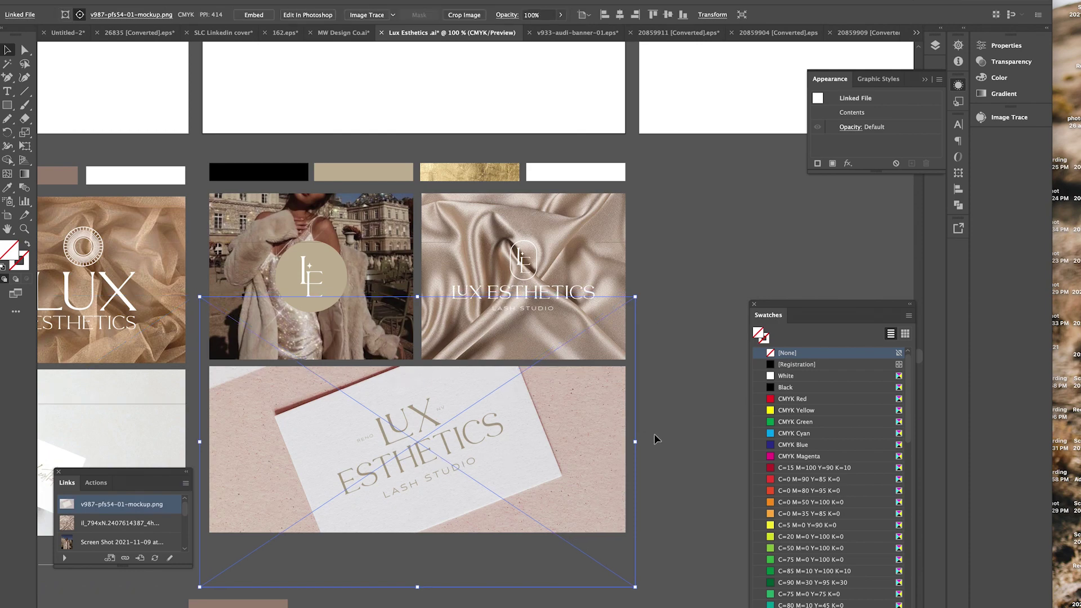
key(ctrl+minus)
scroll(378, 307, up, 3)
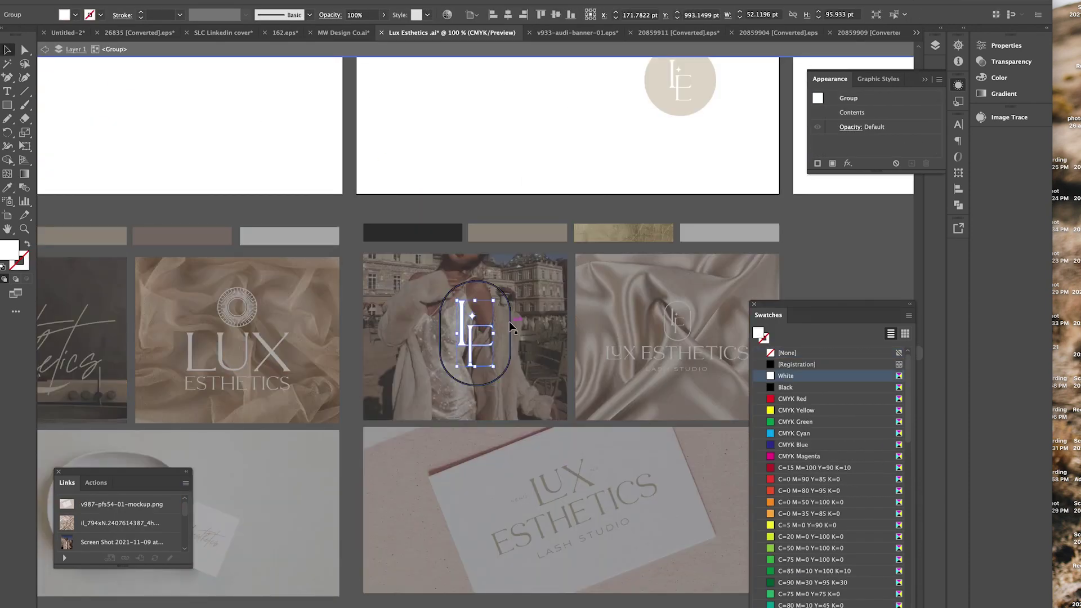
double_click(759, 333)
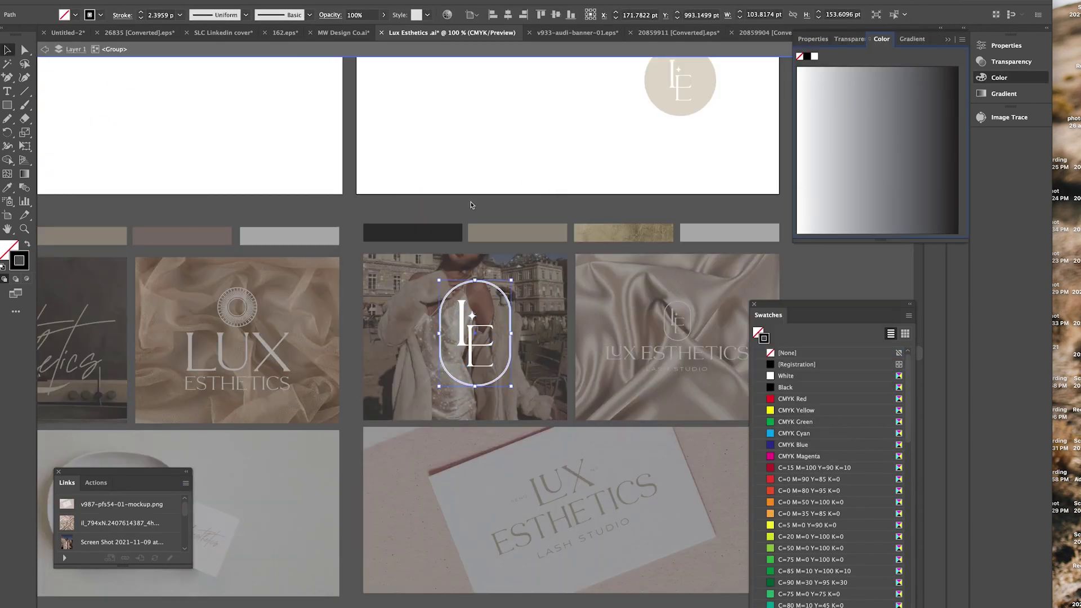
key(Escape)
click(465, 338)
Step: Try moving the fashion photo and oval LE logo onto the upper artboard, then undo those changes
scroll(395, 338, right, 4)
drag(397, 282, 377, 288)
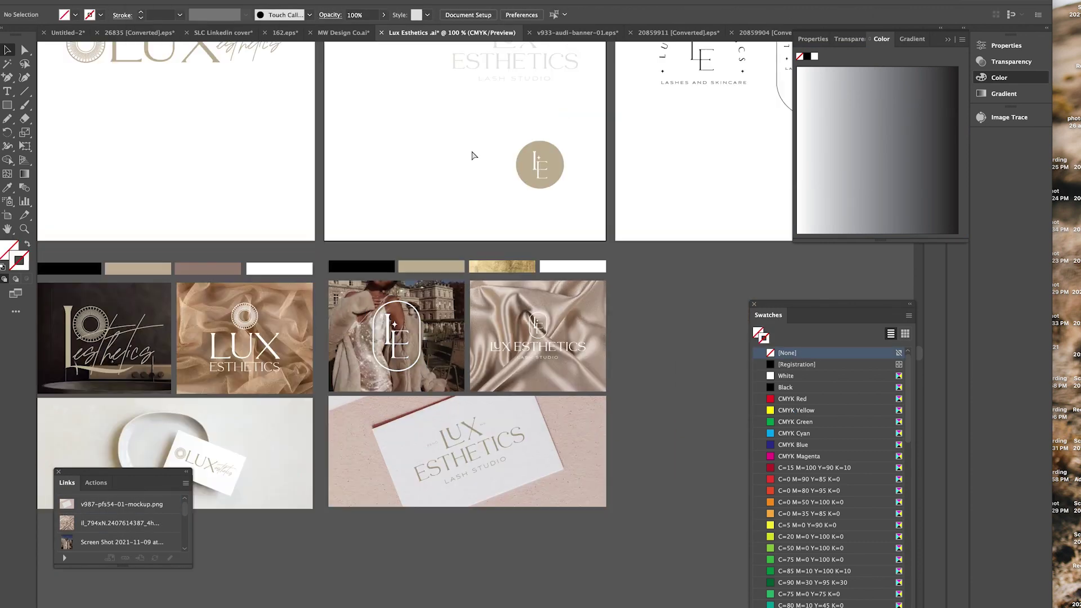
click(315, 399)
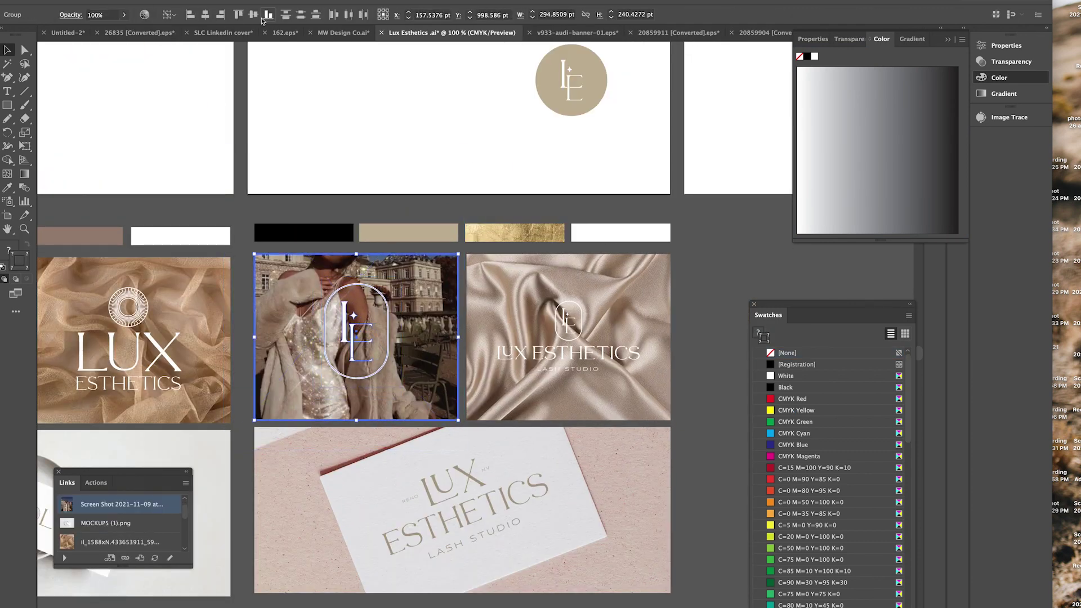
key(ctrl+z)
key(ctrl+minus)
key(ctrl+minus)
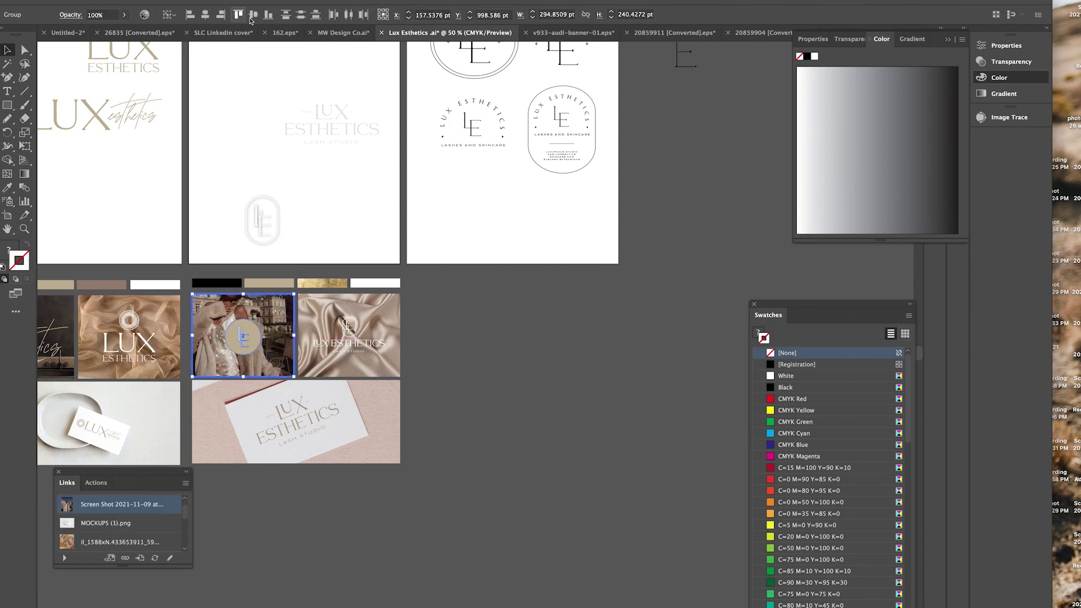
scroll(381, 174, right, 5)
scroll(384, 315, left, 4)
scroll(384, 315, down, 2)
key(ctrl+z)
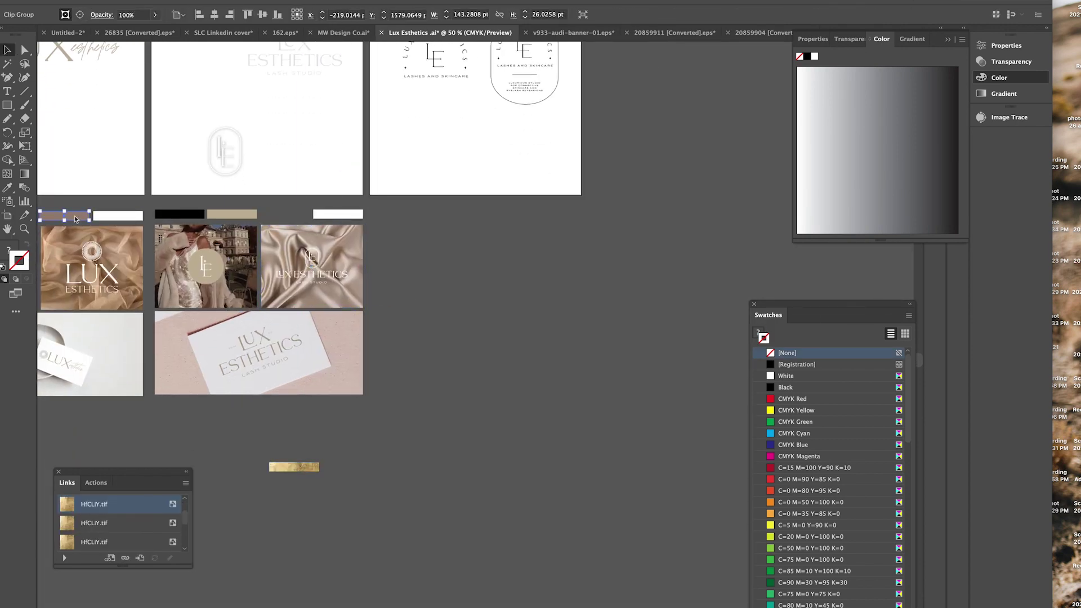
key(ctrl+z)
key(ctrl+z)
key(ctrl+z)
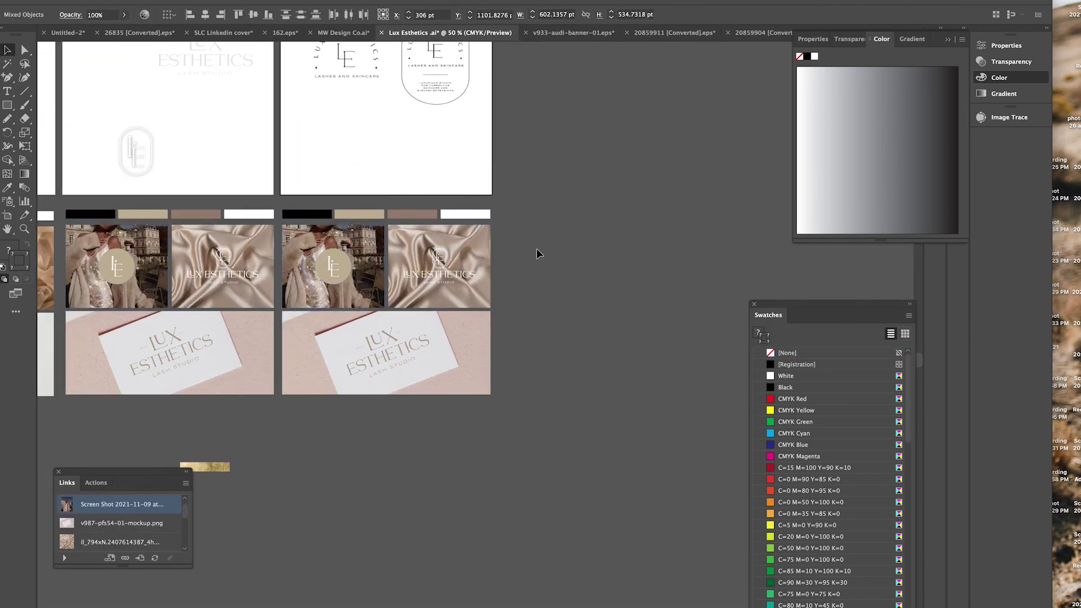
key(ctrl+1)
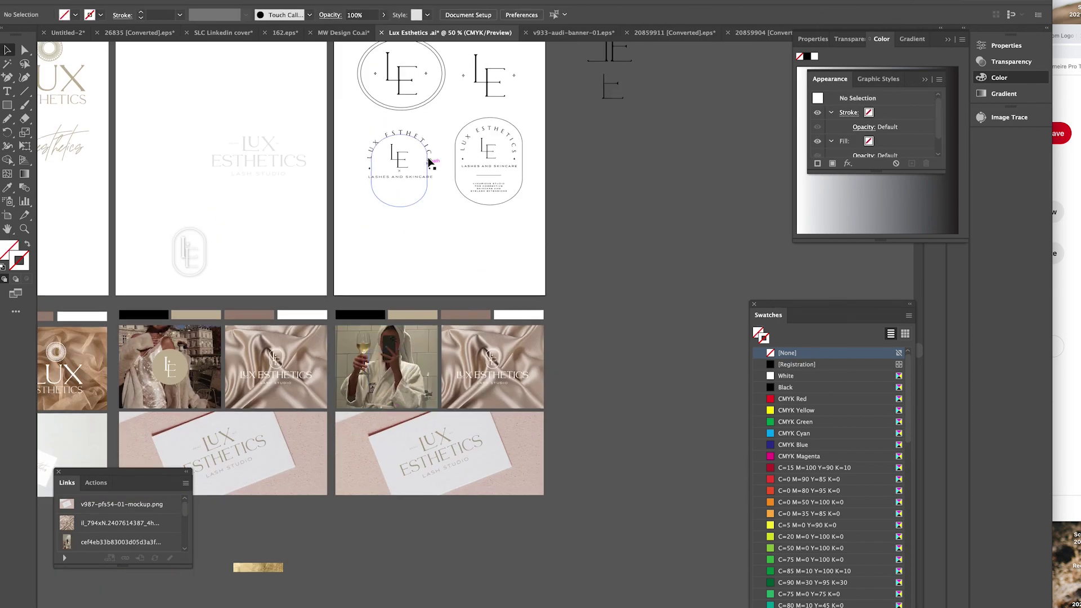
Step: Edit the oval LE logo group and position the beige leaf-shadow photo in the bottom panel
key(ctrl+1)
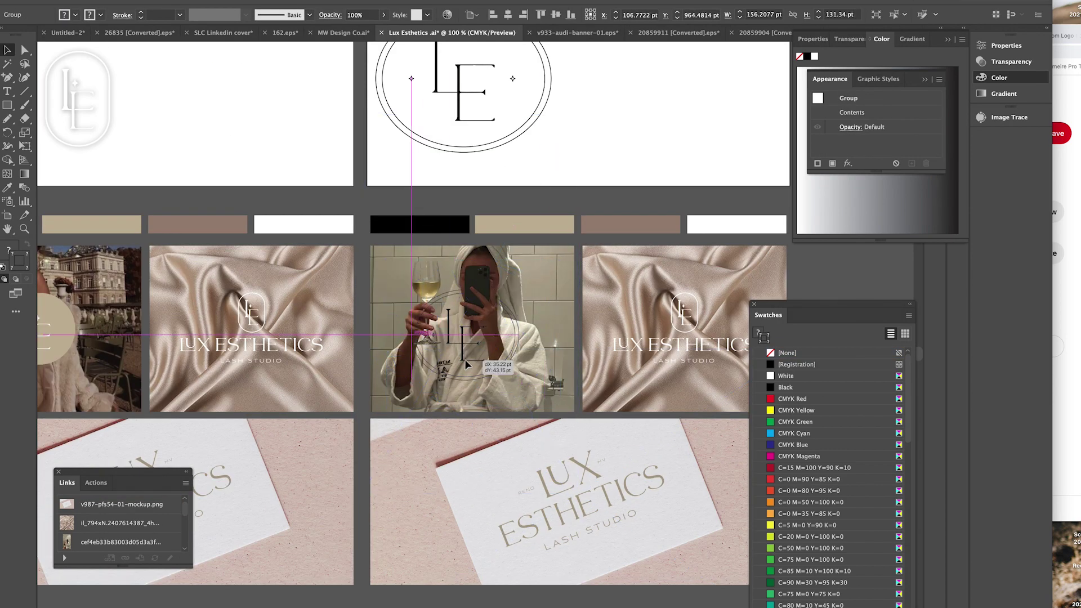
double_click(453, 337)
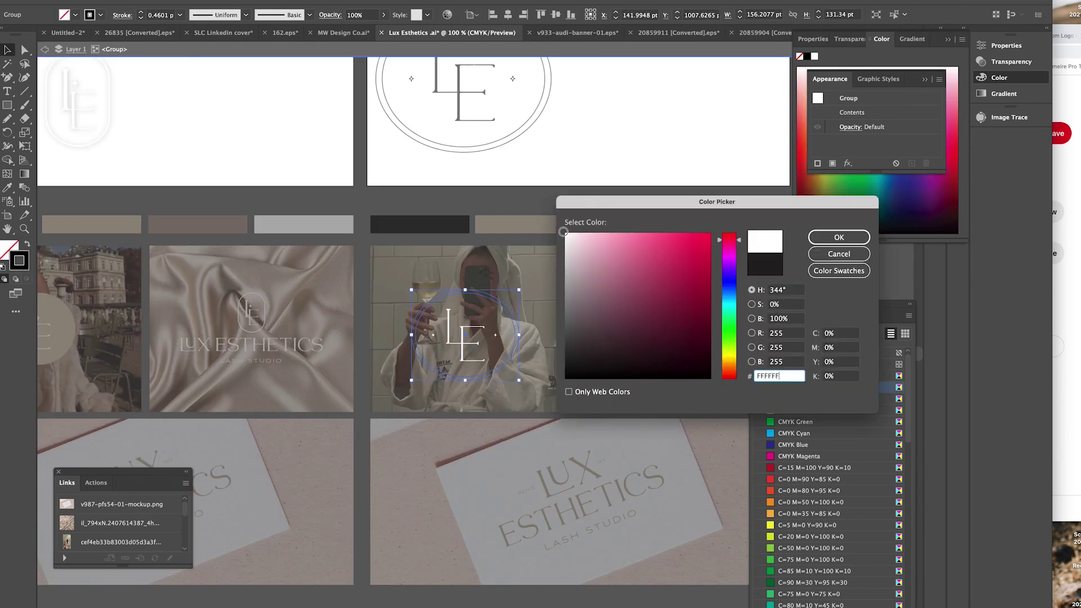
key(ctrl+minus)
key(ctrl+minus)
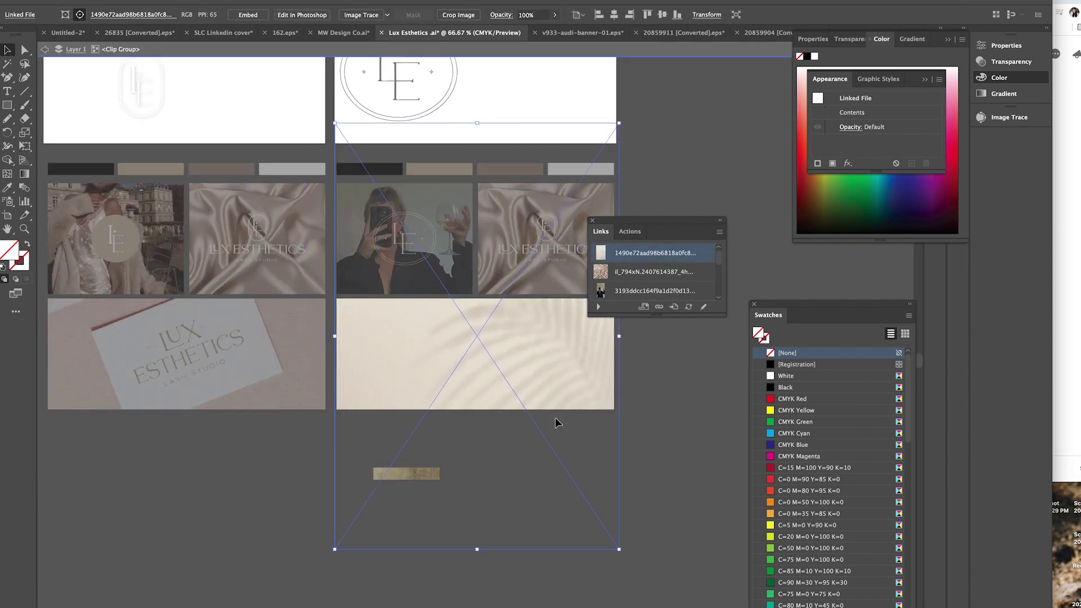
drag(557, 366, 563, 371)
scroll(619, 382, up, 5)
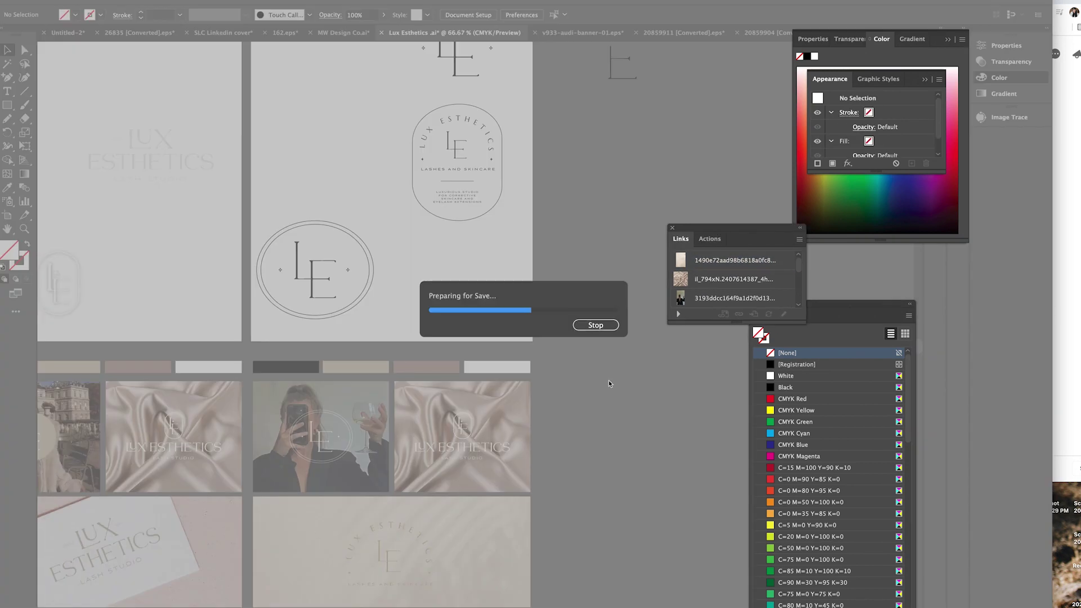
click(607, 381)
scroll(606, 383, down, 2)
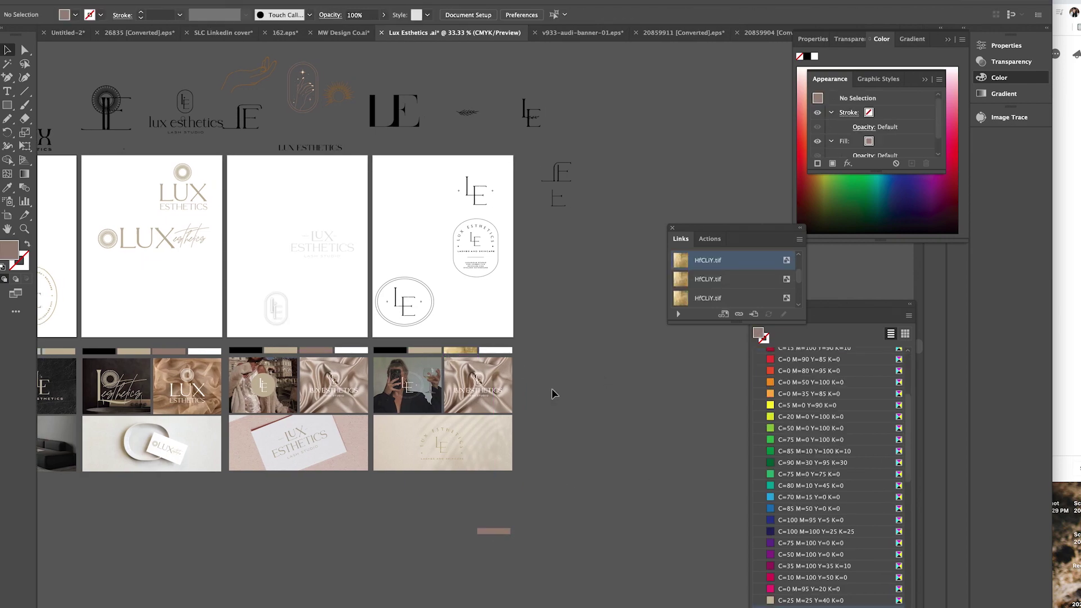
Step: Browse the glitter aesthetic vintage results and view the glittery fur-coat pin's source page
key(alt+Left)
scroll(371, 285, down, 5)
scroll(371, 286, down, 3)
scroll(372, 286, down, 3)
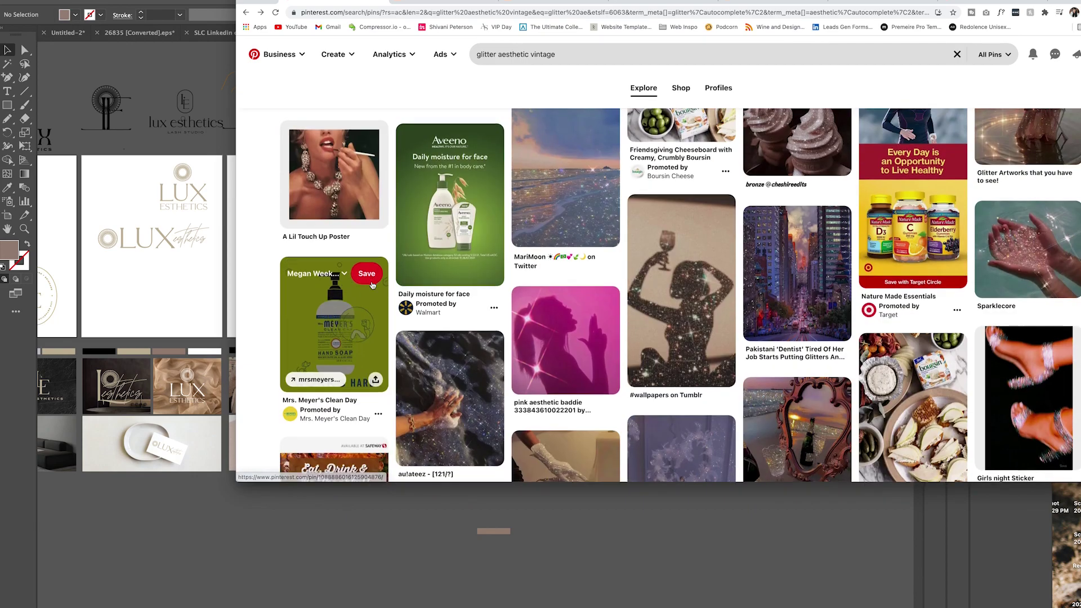
scroll(371, 285, down, 5)
click(681, 383)
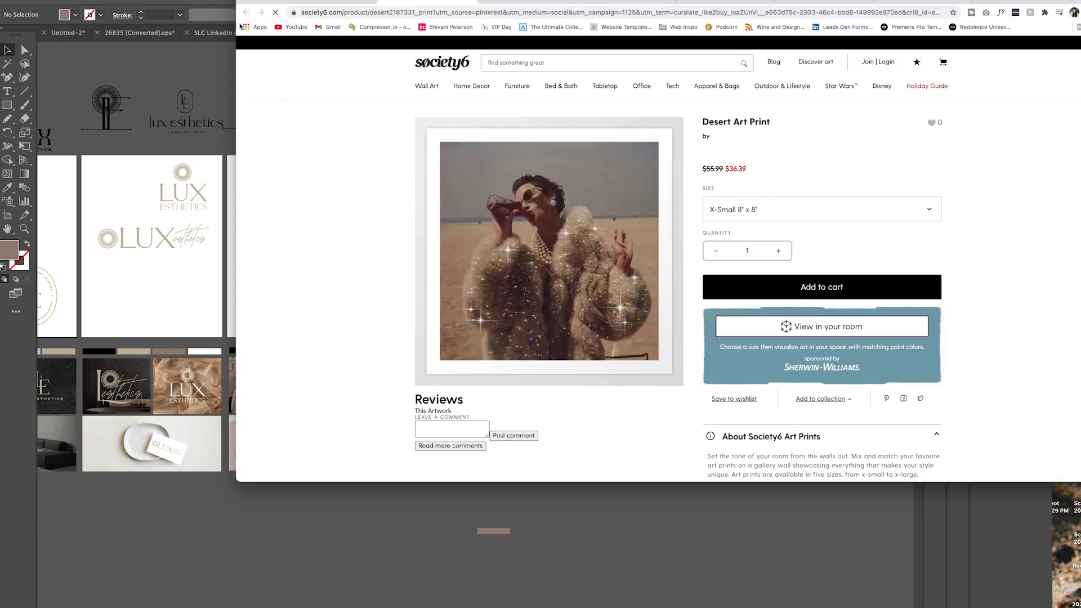
key(alt+Left)
key(alt+Left)
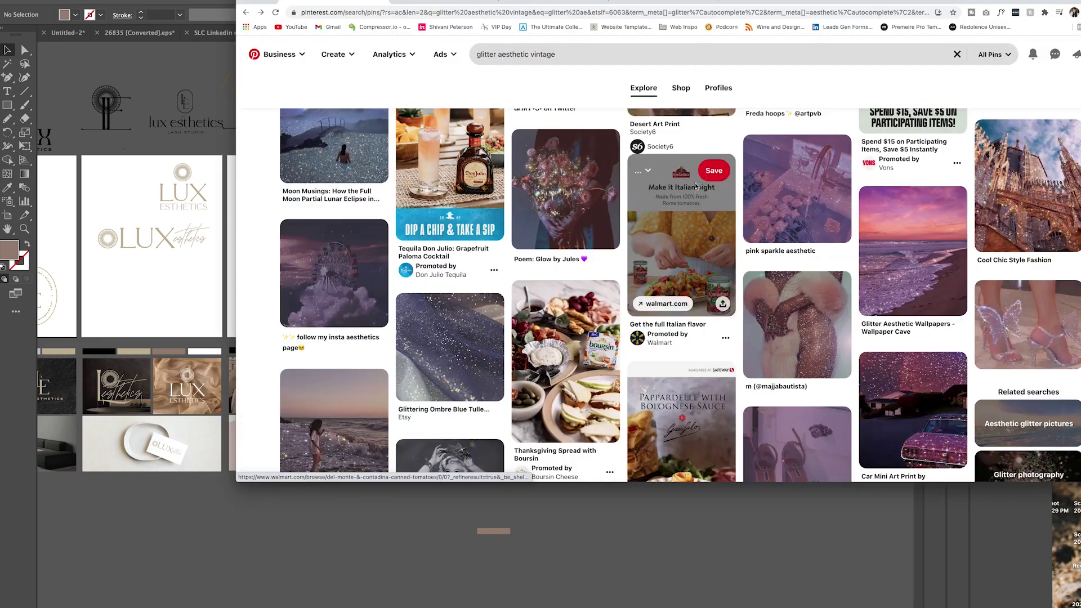
Step: Open the glitter heels pin and drag its image into the Illustrator board
scroll(696, 186, down, 10)
scroll(696, 186, down, 5)
scroll(696, 186, down, 3)
click(696, 186)
scroll(563, 282, down, 3)
click(563, 169)
mouse_move(563, 265)
mouse_down()
mouse_move(591, 462)
mouse_move(758, 338)
mouse_up()
Step: Download the glitter-tears face pin image and open another aesthetic pin from the grid
click(1064, 226)
scroll(1026, 341, down, 3)
scroll(1027, 342, down, 3)
scroll(1027, 342, down, 5)
scroll(1026, 341, down, 5)
click(1026, 342)
right_click(600, 179)
click(626, 193)
key(Return)
click(254, 91)
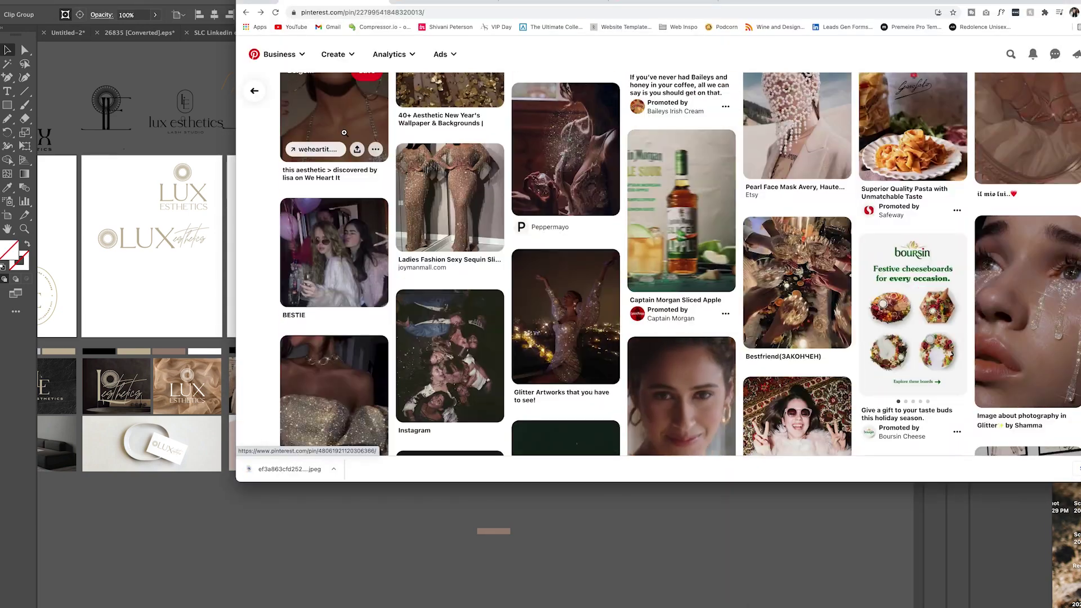
click(344, 133)
key(super+Tab)
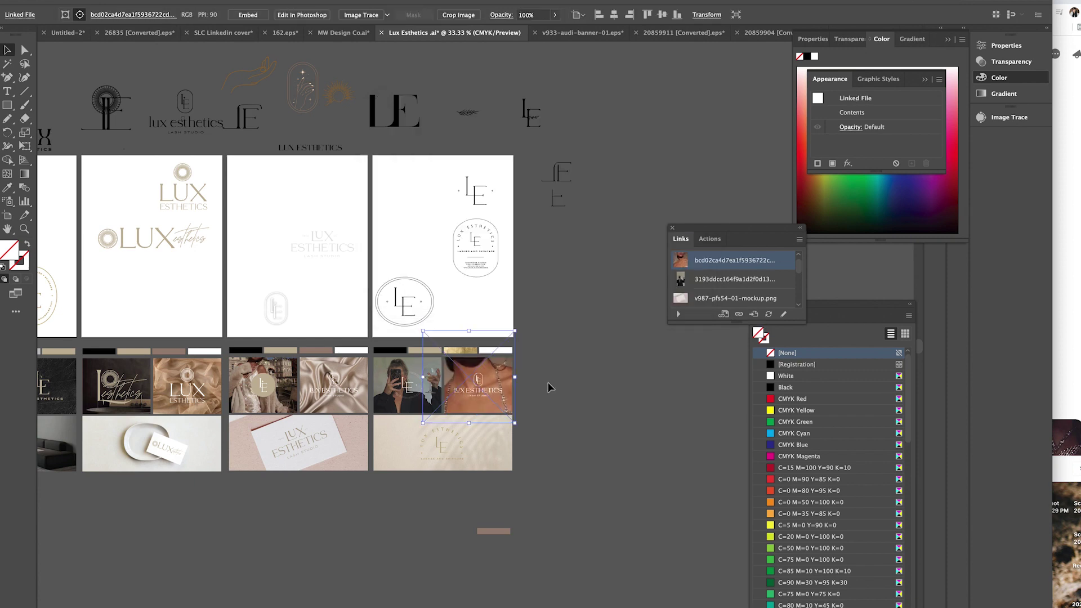
Step: Line up the necklace photo in its panel and move the Lux Esthetics wordmark onto the pasteboard
key(ctrl+equal)
drag(508, 306, 510, 330)
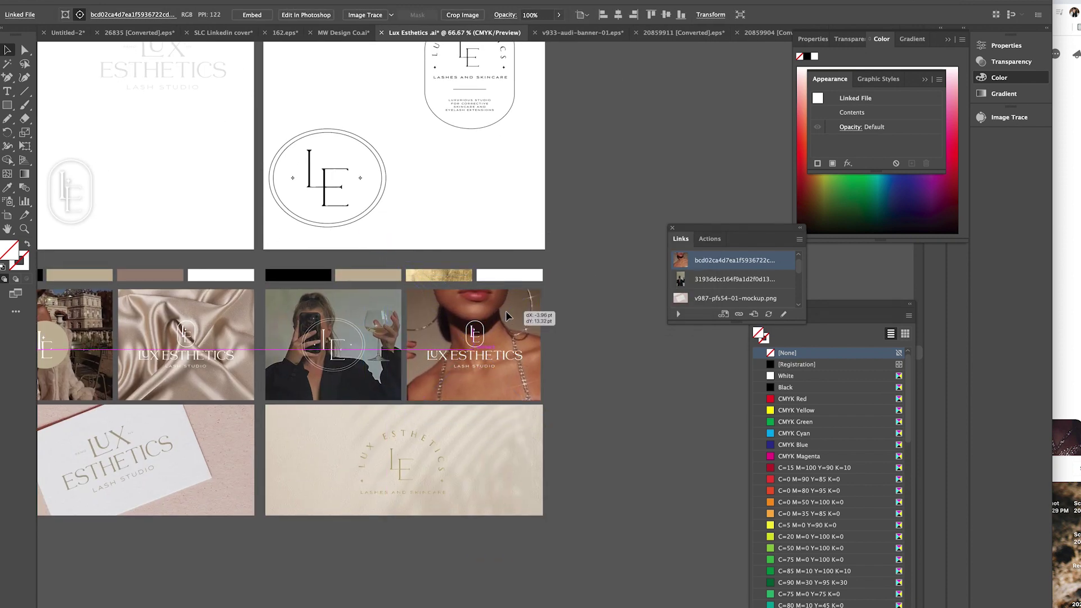
drag(472, 362, 613, 215)
scroll(507, 169, up, 2)
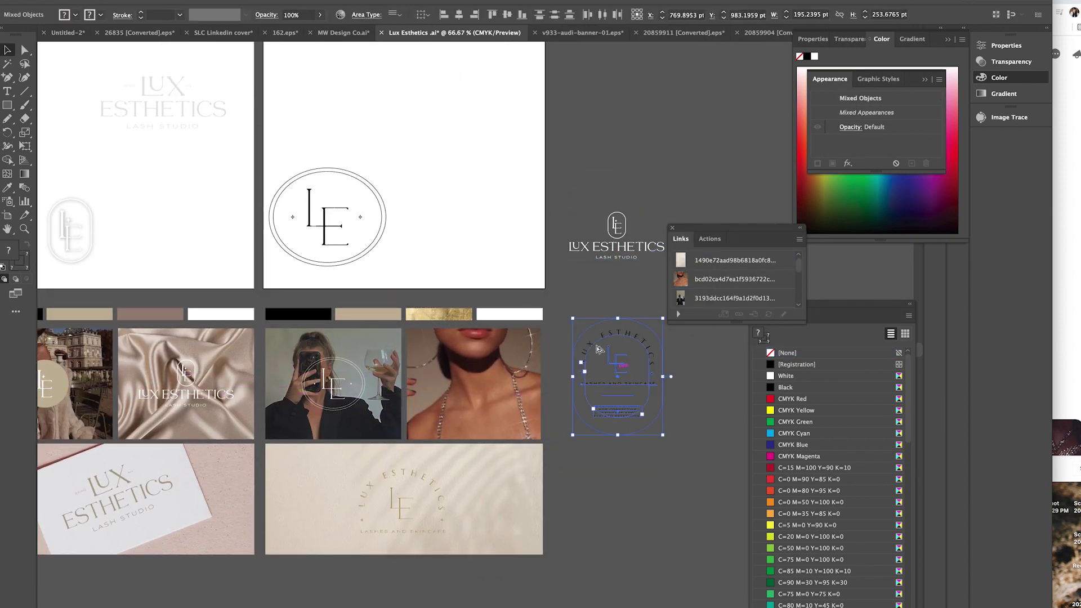
Step: Place the white arched LE badge on the necklace photo
click(660, 405)
drag(498, 389, 499, 391)
key(ctrl+equal)
key(ctrl+shift+a)
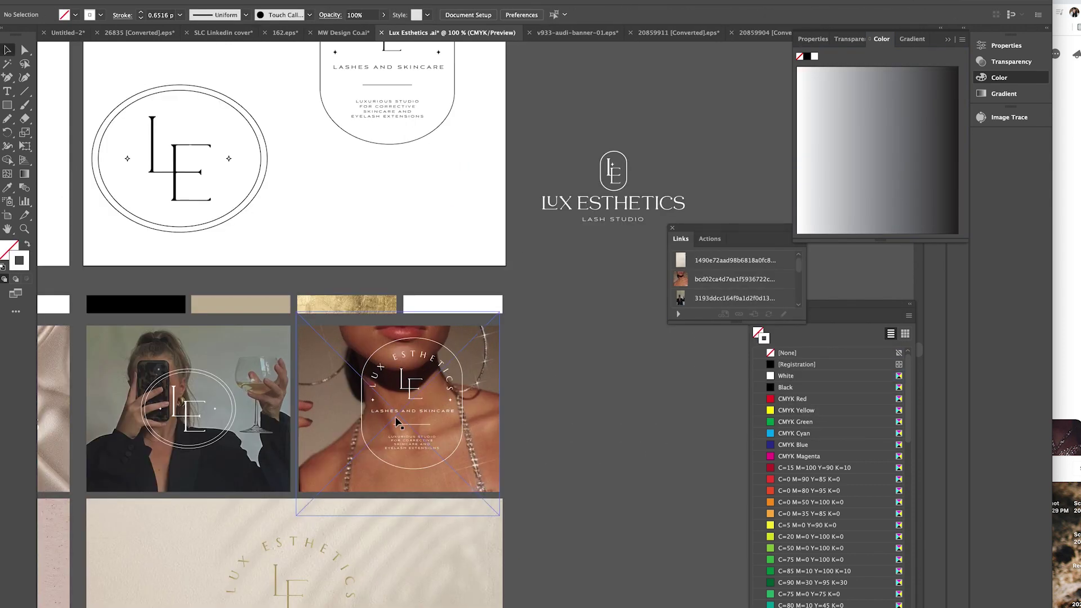
scroll(629, 235, down, 4)
scroll(629, 235, left, 2)
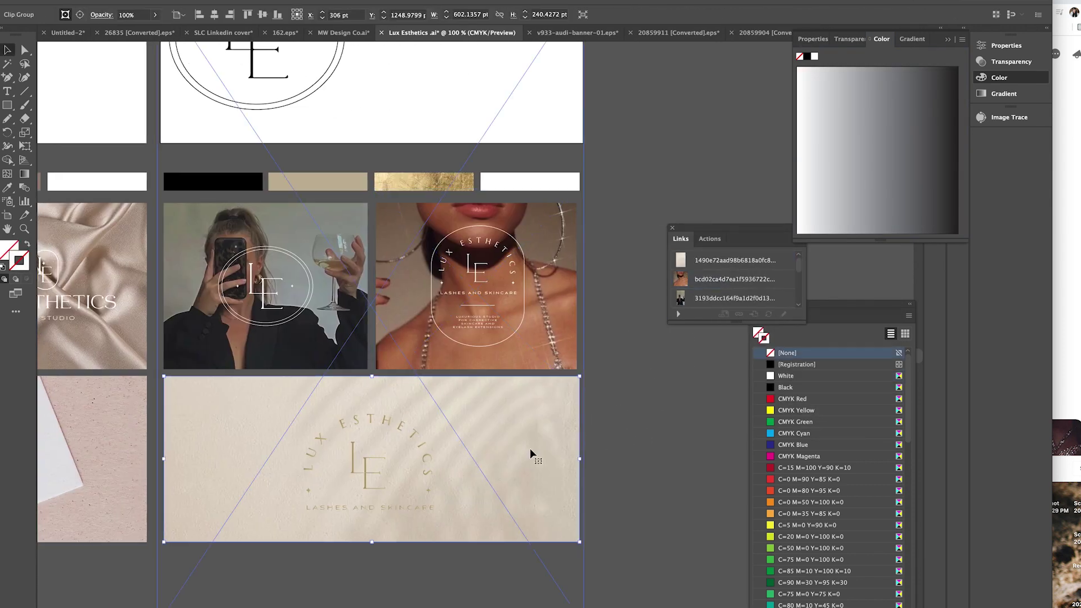
key(alt+Tab)
scroll(1034, 327, down, 5)
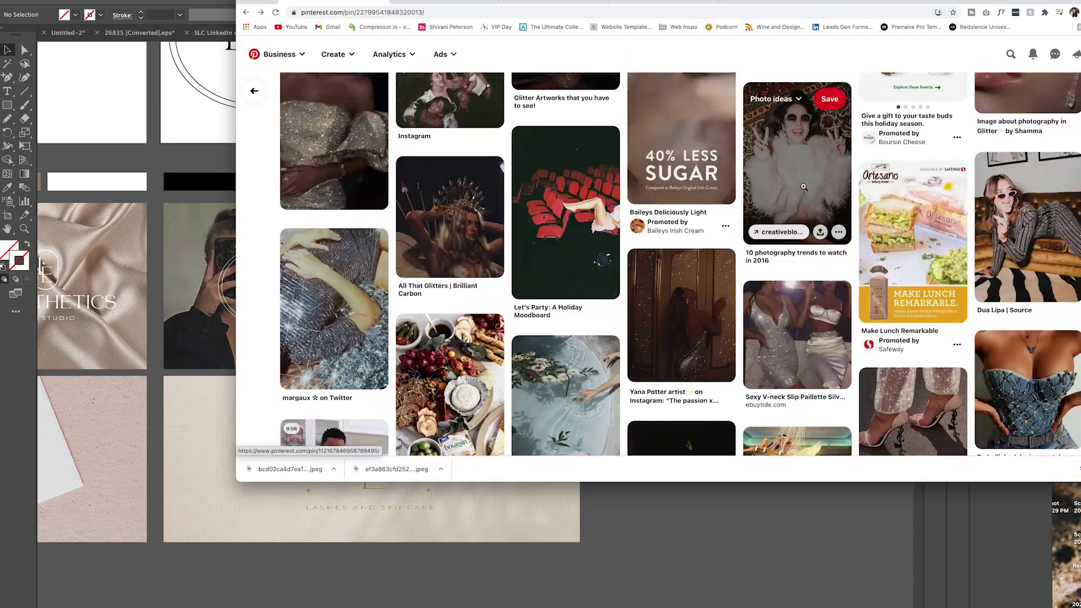
Step: Search Pinterest for 'wine aesthetic' and scroll the results
scroll(563, 253, down, 10)
click(563, 54)
text(wine aesthetic)
key(Return)
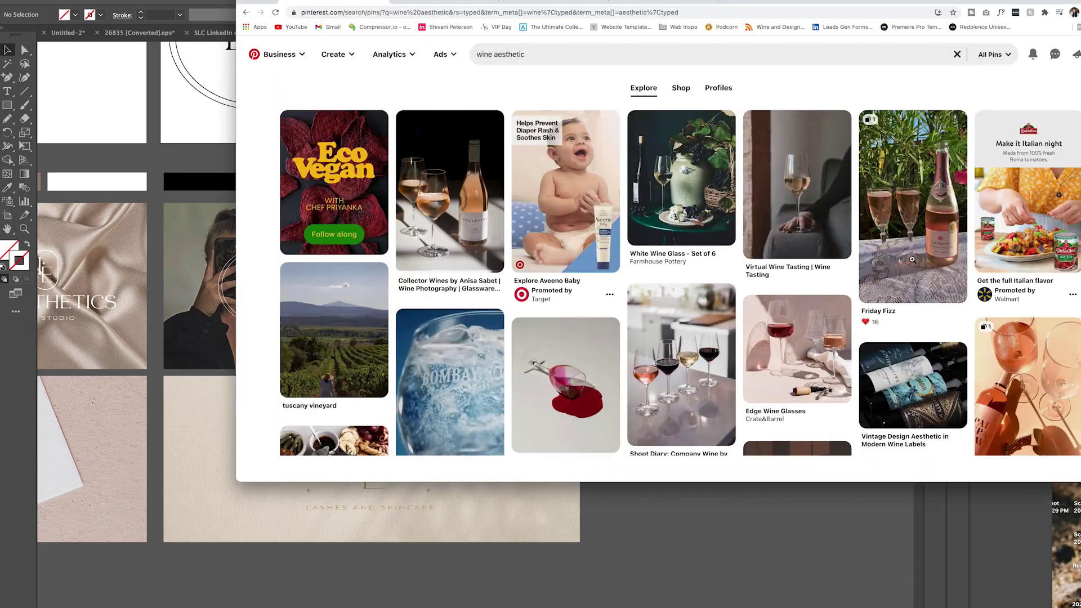
scroll(563, 282, down, 5)
scroll(563, 281, down, 5)
scroll(563, 281, down, 3)
Step: Change the search to 'vintage aesthetic' and browse the results
double_click(473, 57)
text(vintage)
key(Return)
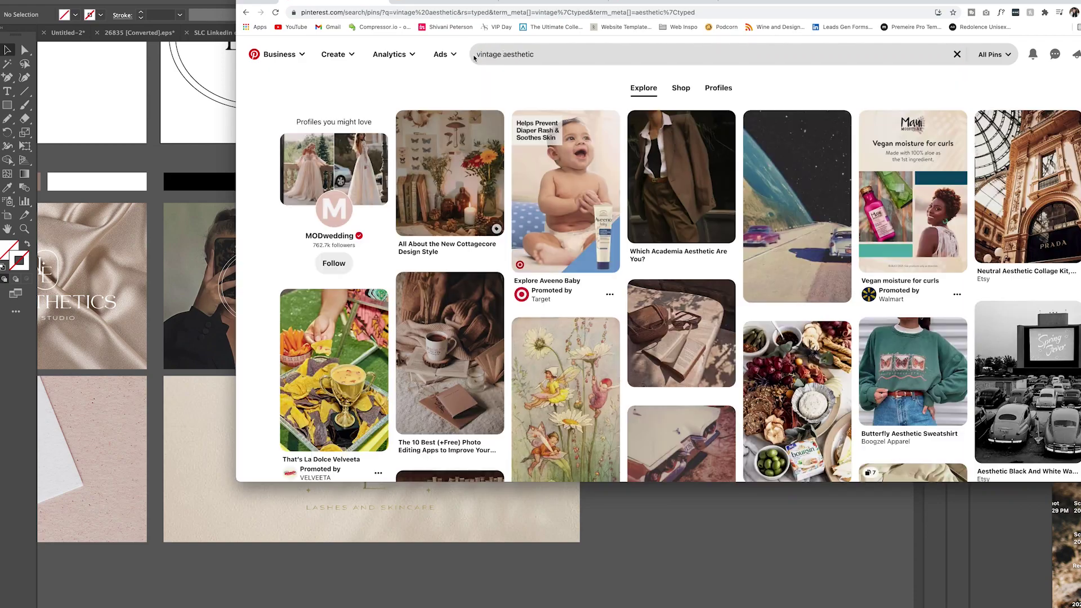
scroll(676, 281, down, 5)
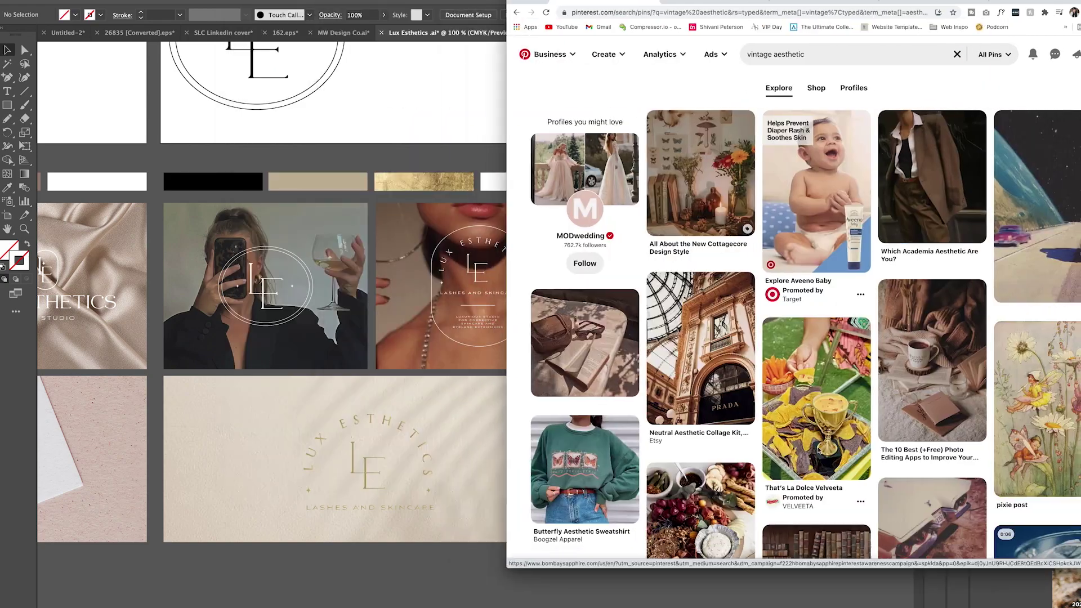
scroll(818, 450, down, 5)
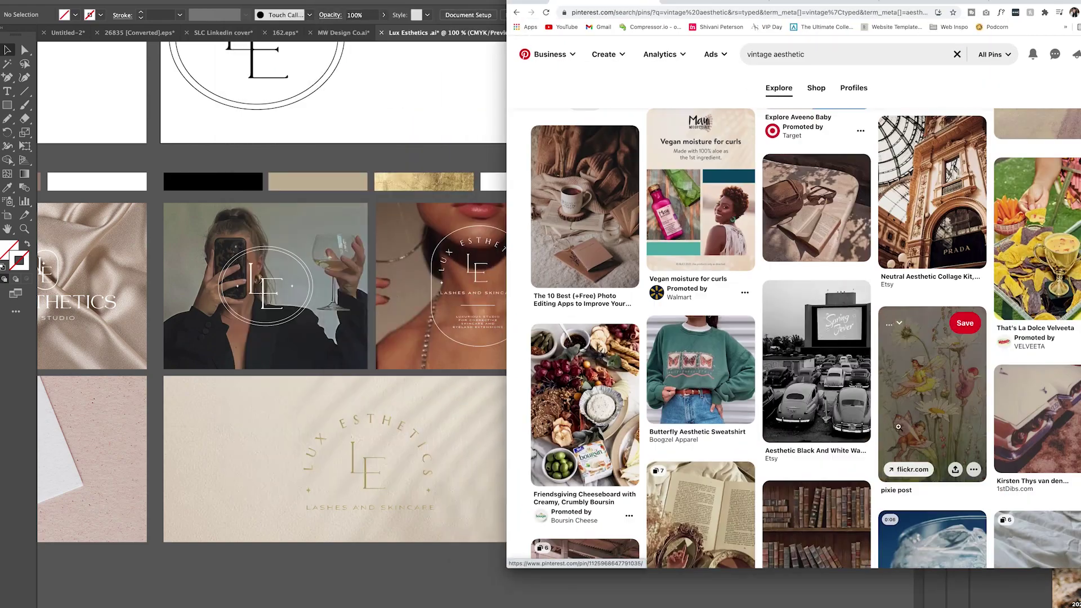
Step: Save the vintage-car photo to Downloads and place it in the last board's left cell
click(900, 282)
click(949, 157)
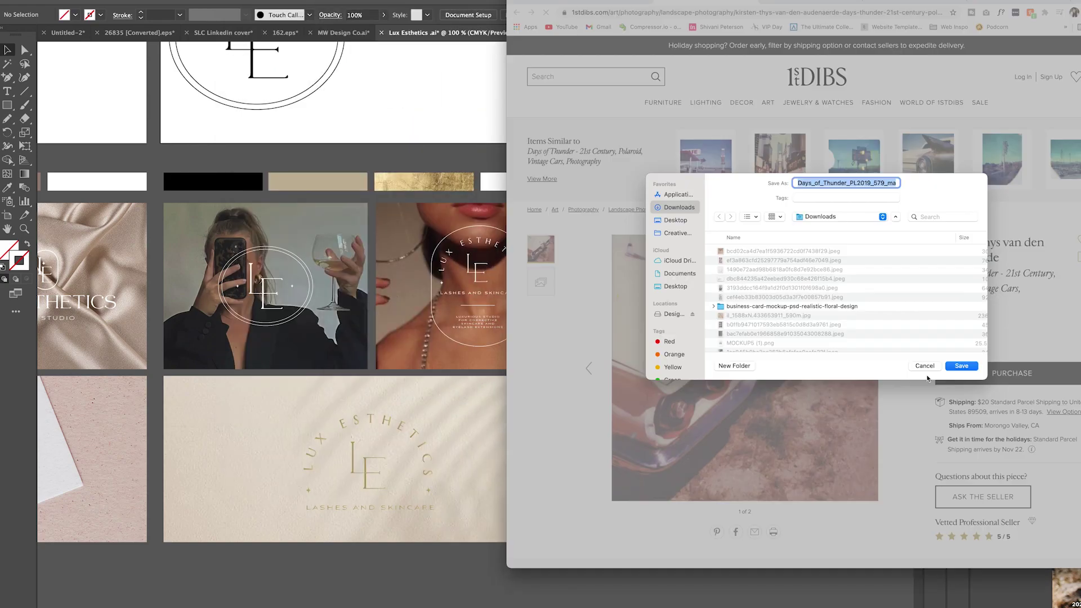
key(Return)
key(super+shift+p)
key(Return)
drag(114, 141, 417, 447)
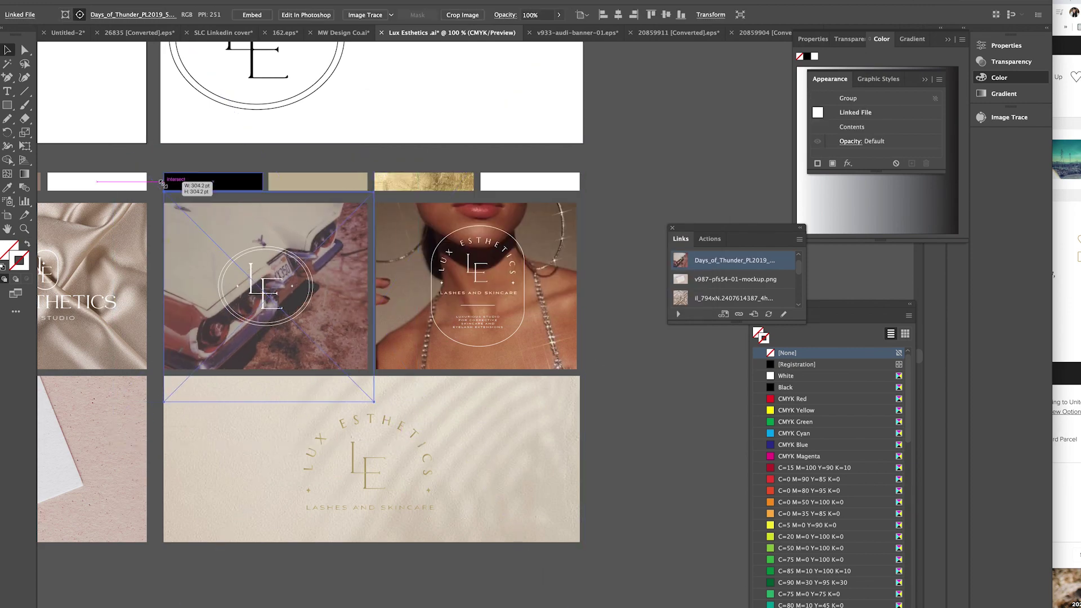
Step: Search Pinterest for 'beige texture' and save a ribbed beige fabric photo to Downloads
key(super+Tab)
key(super+Left)
text(beige texture)
key(Return)
scroll(817, 338, down, 5)
click(867, 225)
right_click(716, 265)
click(732, 286)
Step: Place the fabric photo into the vintage car photo's cell on the last board
key(Return)
key(super+Tab)
key(super+shift+p)
key(Return)
drag(164, 368, 182, 425)
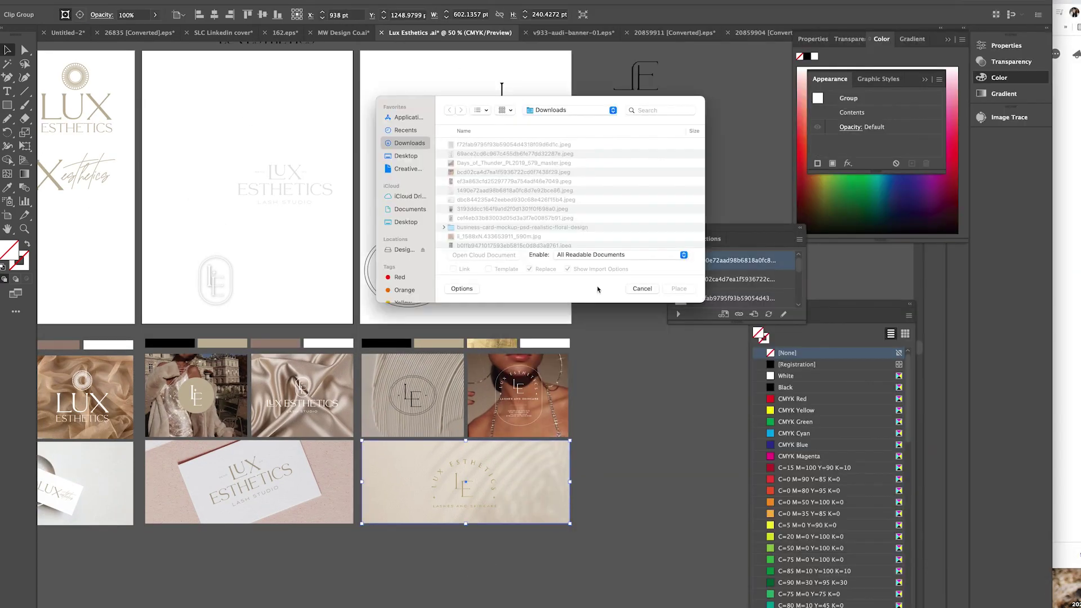
click(514, 490)
Step: Sample the tan colour bar with the Eyedropper, then zoom out to see all boards
scroll(550, 442, down, 2)
key(i)
click(466, 286)
key(v)
key(ctrl+shift+a)
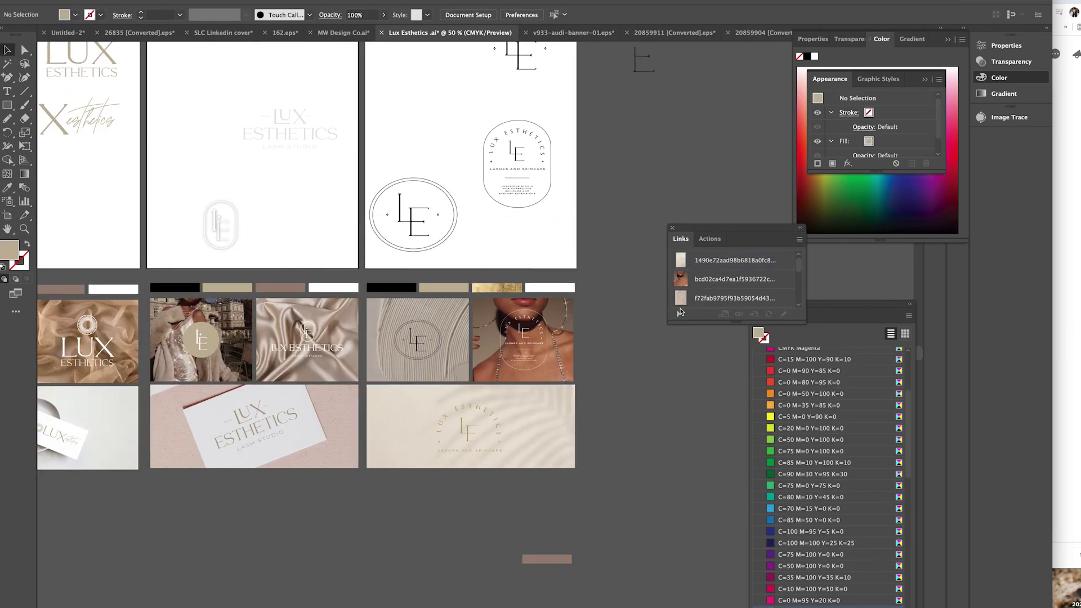
key(ctrl+minus)
key(ctrl+minus)
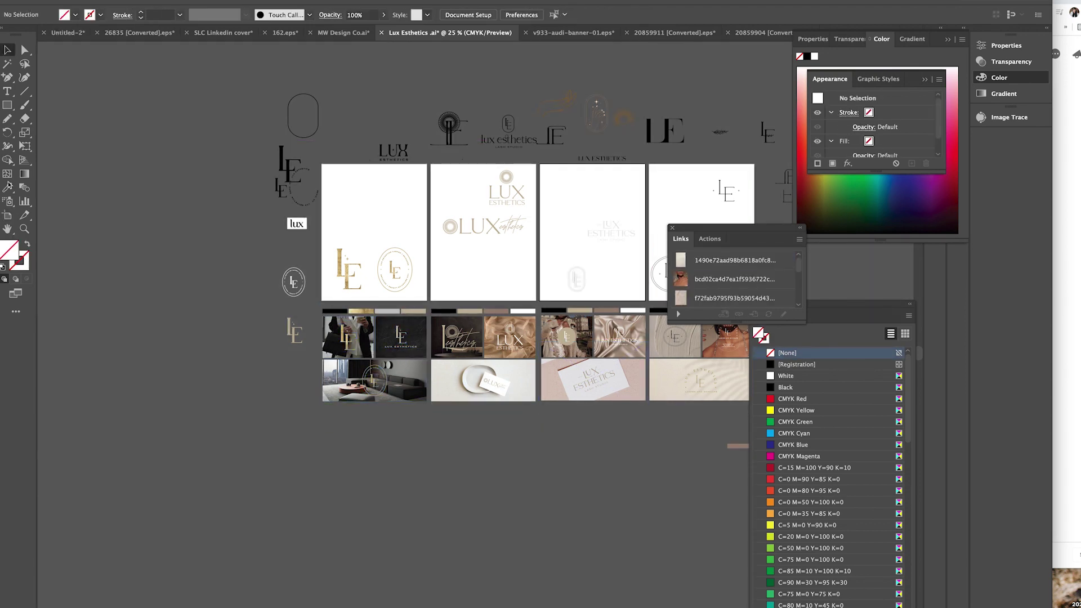
Step: Delete the stray empty artboard and adjust mood-board artboards 5–8 in turn
click(7, 215)
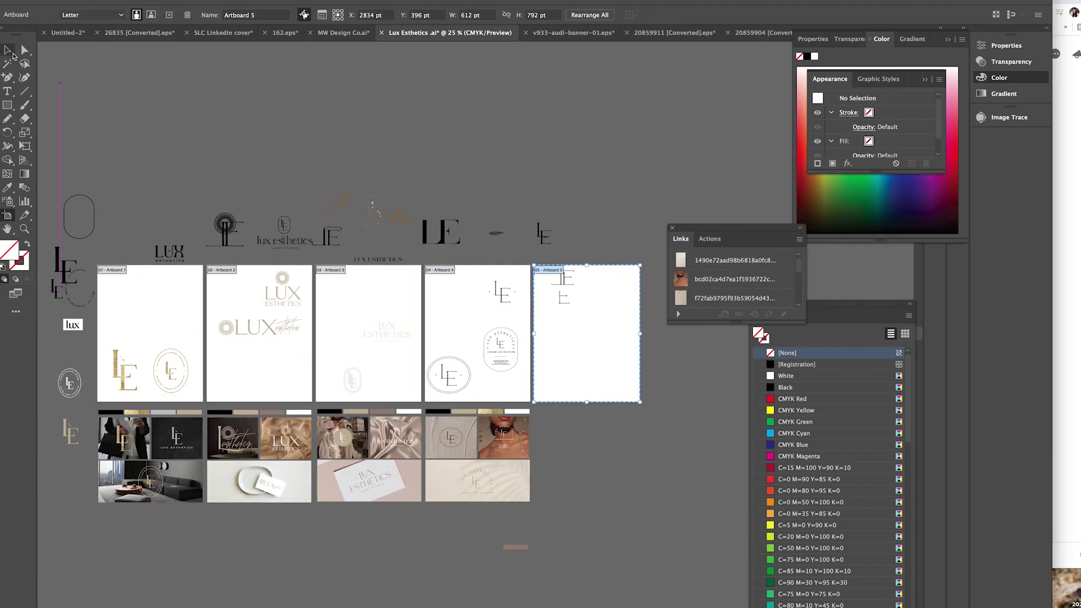
click(92, 15)
key(Escape)
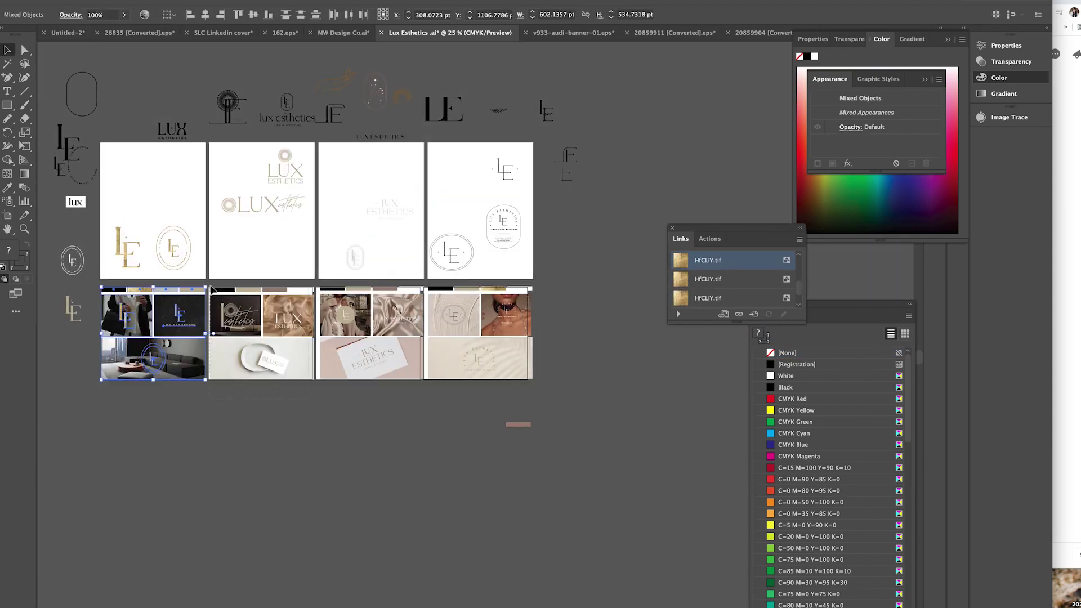
click(92, 14)
key(Escape)
click(259, 355)
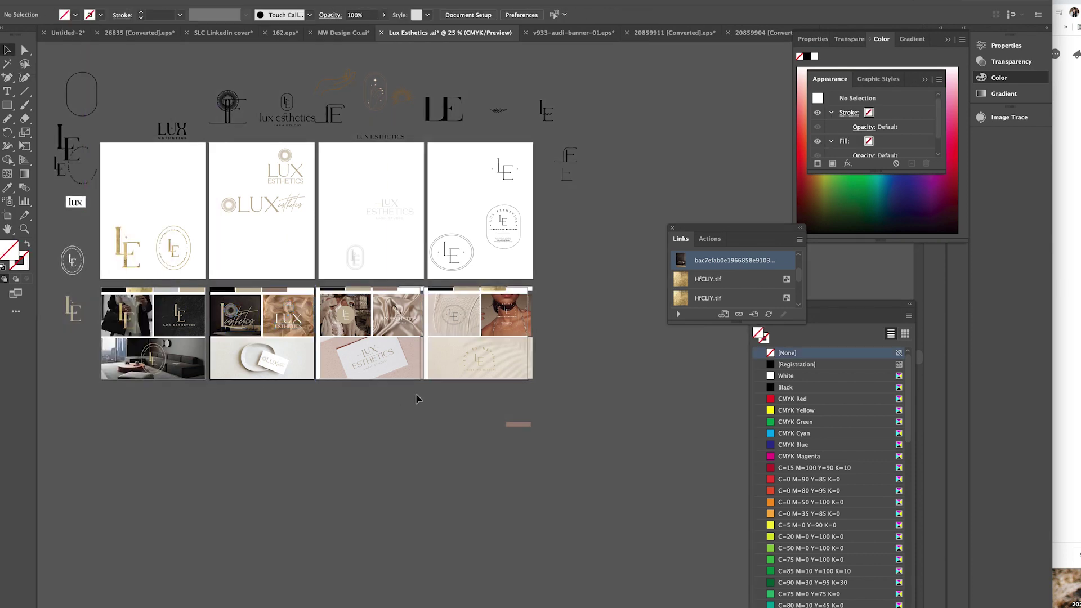
key(shift+Page_Down)
key(shift+Page_Down)
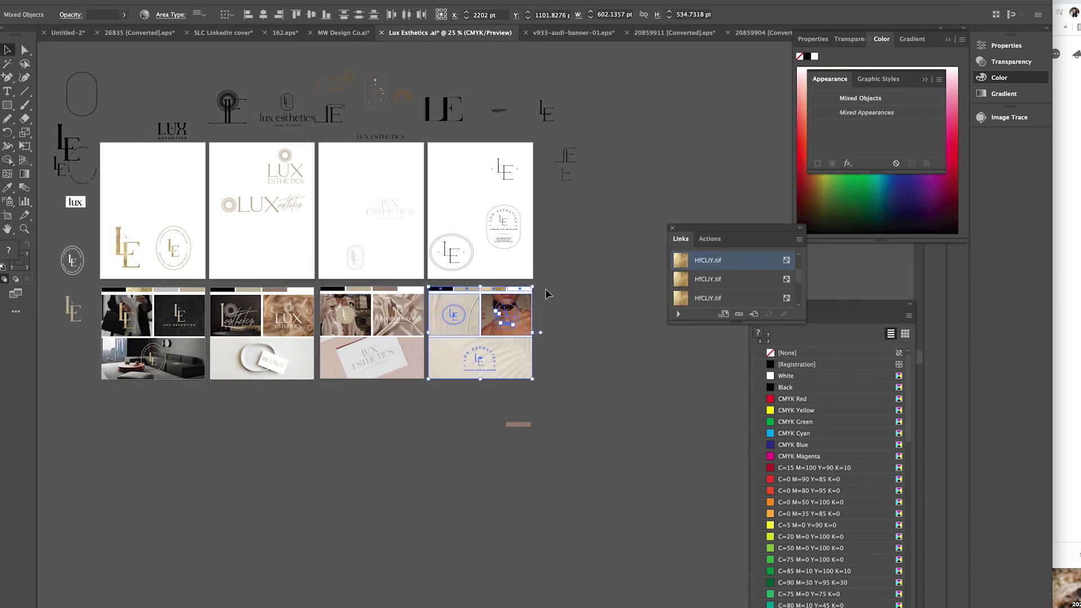
scroll(220, 270, left, 5)
key(shift+Page_Down)
key(shift+Page_Down)
key(shift+Page_Down)
key(Escape)
Step: Select the row of mood boards, zoom in, and start a text line below them
click(394, 305)
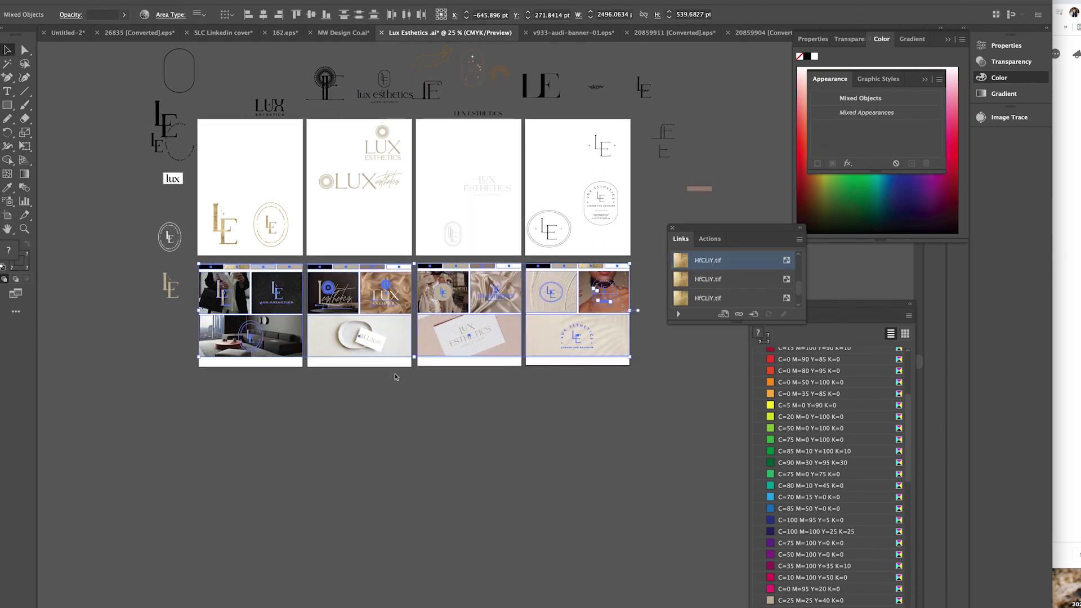
key(ctrl+equal)
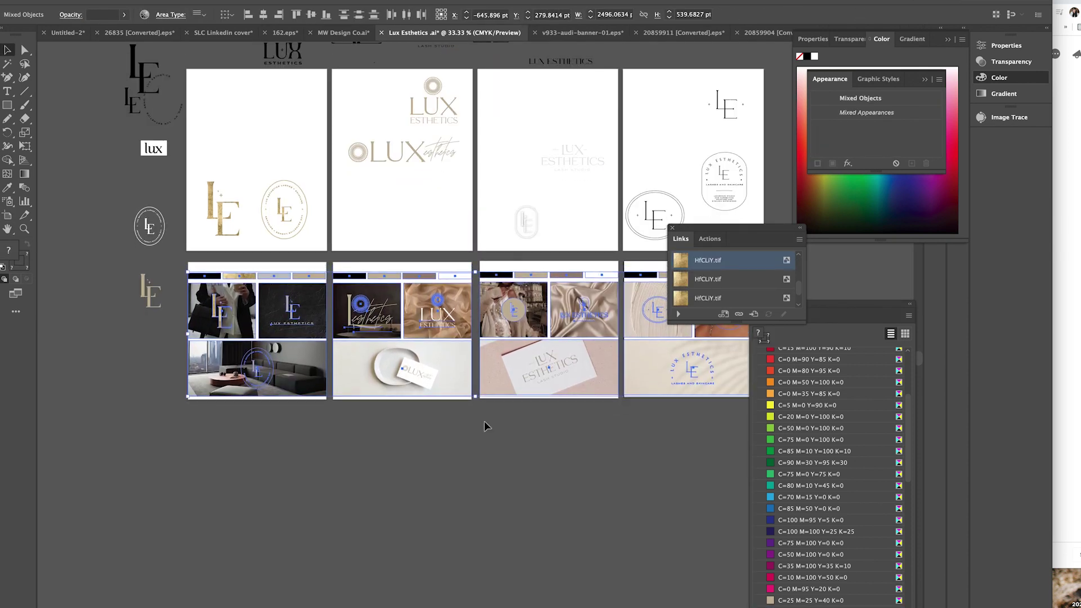
key(t)
click(358, 498)
Step: Title the first board 'CONCEPT 1' in Cormorant Garamond Light at about 23 pt
text(CONCEPT 1)
key(ctrl+a)
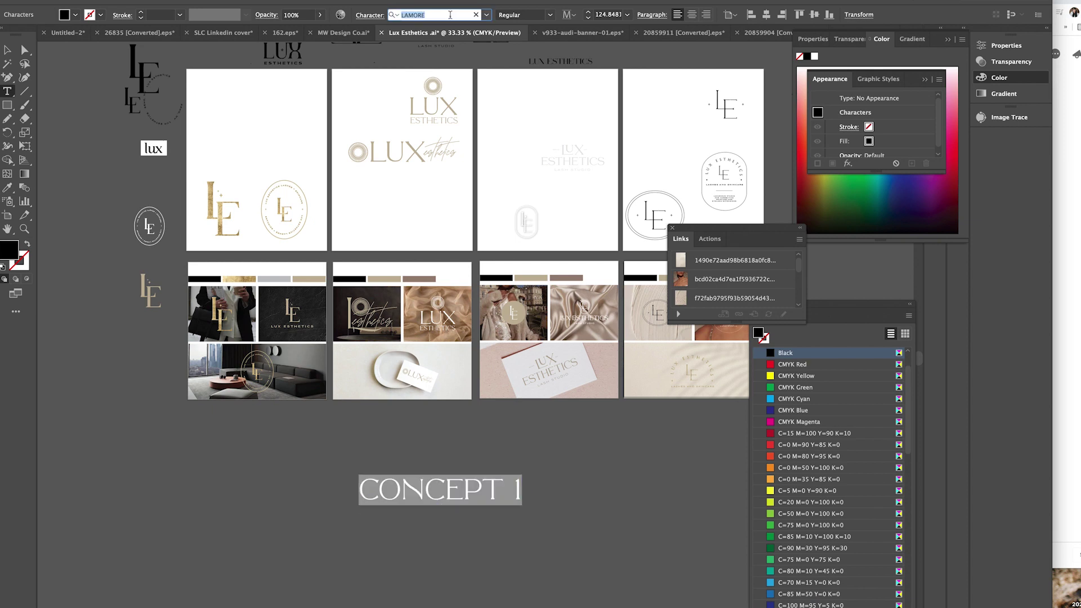
click(434, 14)
text(Cormorant Garamond Light Italic)
key(Return)
key(Up)
key(Escape)
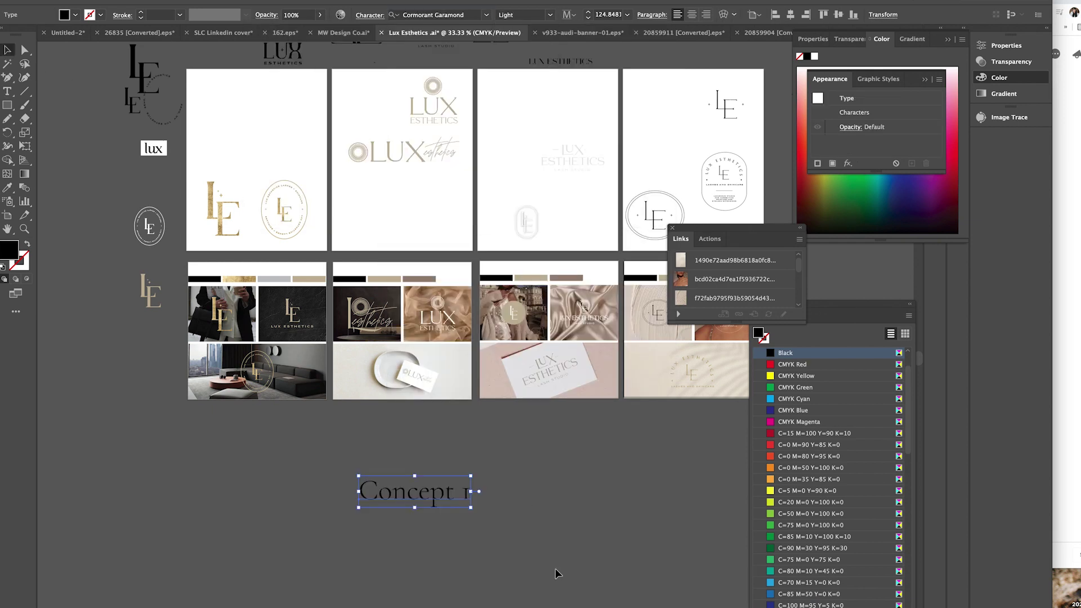
drag(251, 309, 251, 308)
key(ctrl+equal)
key(ctrl+equal)
click(790, 16)
Step: Copy the title onto the second board as 'CONCEPT 2' and check its empty colour bar
drag(149, 204, 445, 204)
double_click(471, 204)
text(2)
scroll(394, 338, right, 5)
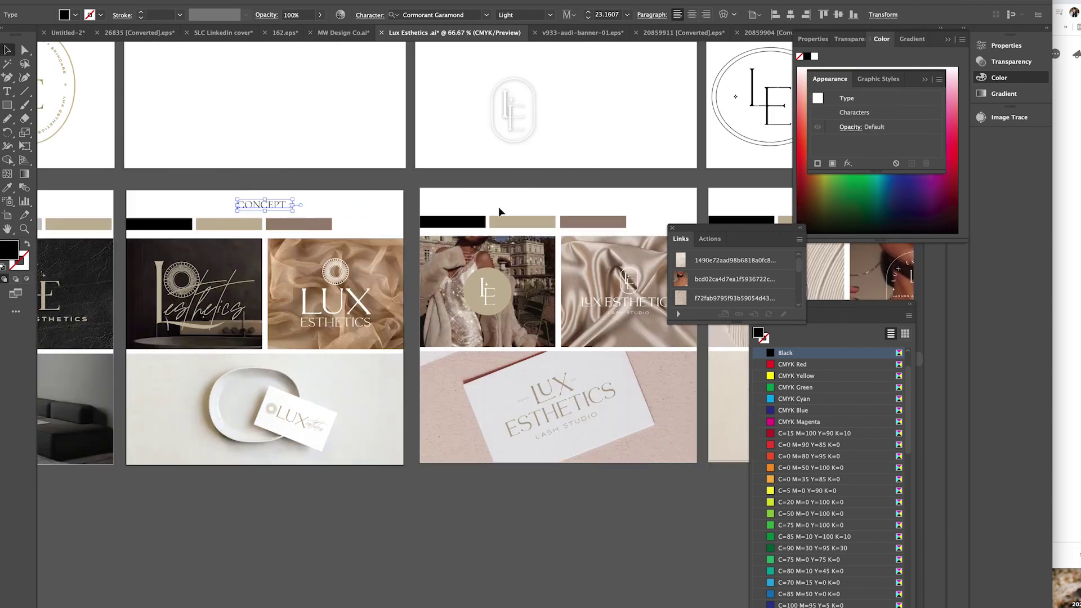
click(294, 223)
double_click(9, 248)
key(Escape)
click(188, 205)
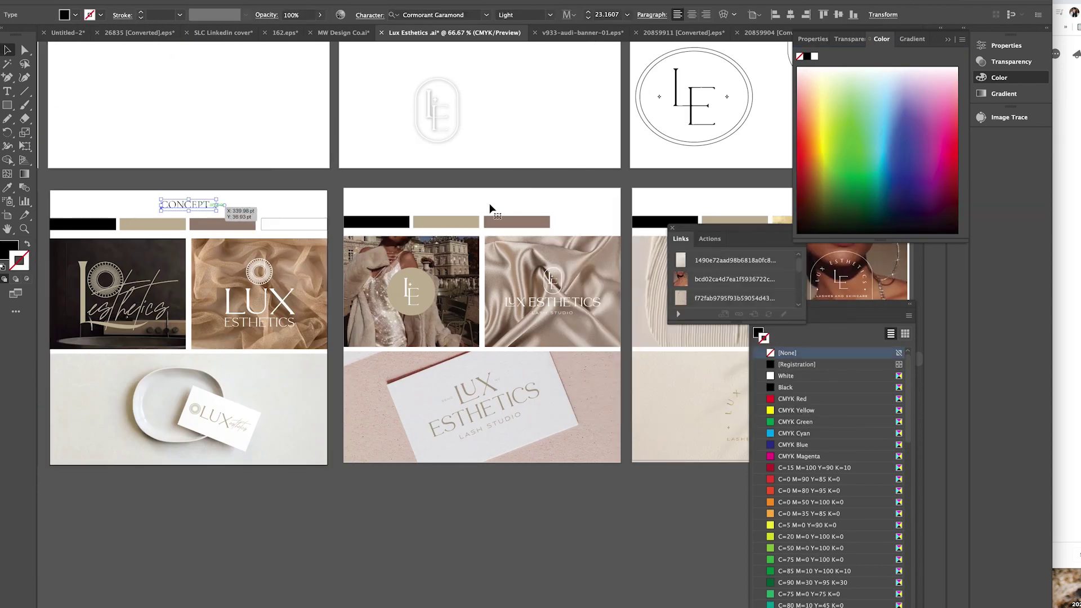
Step: Copy the title onto the third and fourth boards as 'CONCEPT 3' and 'CONCEPT 4'
drag(189, 204, 496, 202)
double_click(521, 202)
text(3)
scroll(394, 337, right, 5)
drag(277, 202, 566, 200)
double_click(592, 201)
text(4)
key(Escape)
key(super+Tab)
Step: Search Pinterest for 'black and white aesthetic' and open a black-and-white pin for Concept 4
scroll(956, 410, down, 3)
scroll(955, 410, down, 5)
scroll(955, 410, down, 5)
scroll(929, 383, down, 5)
scroll(890, 338, down, 5)
scroll(841, 283, down, 5)
double_click(813, 54)
text(aesthetic)
key(Return)
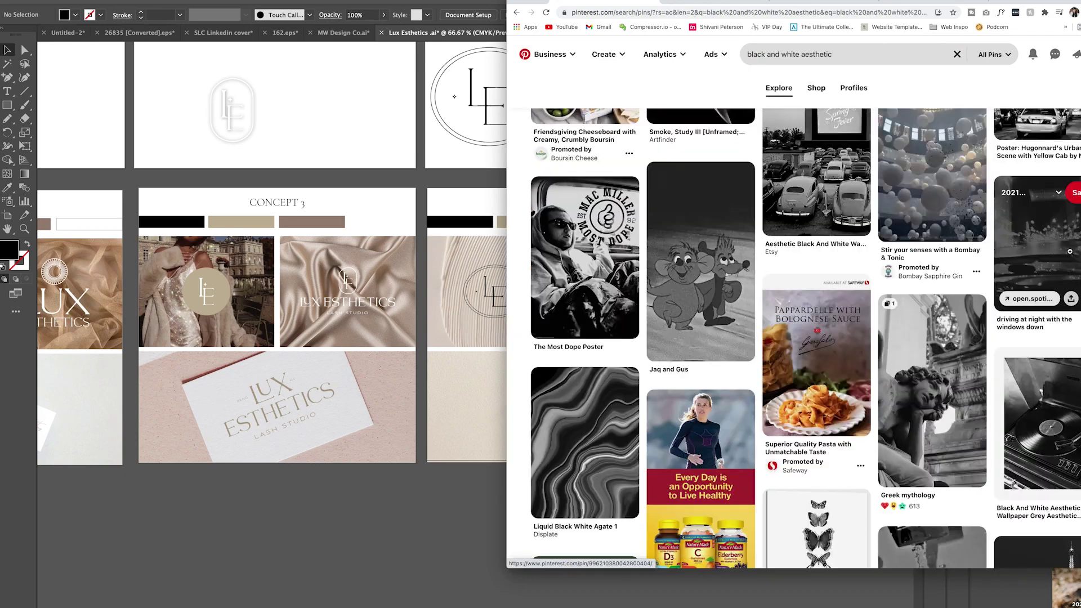
click(1039, 248)
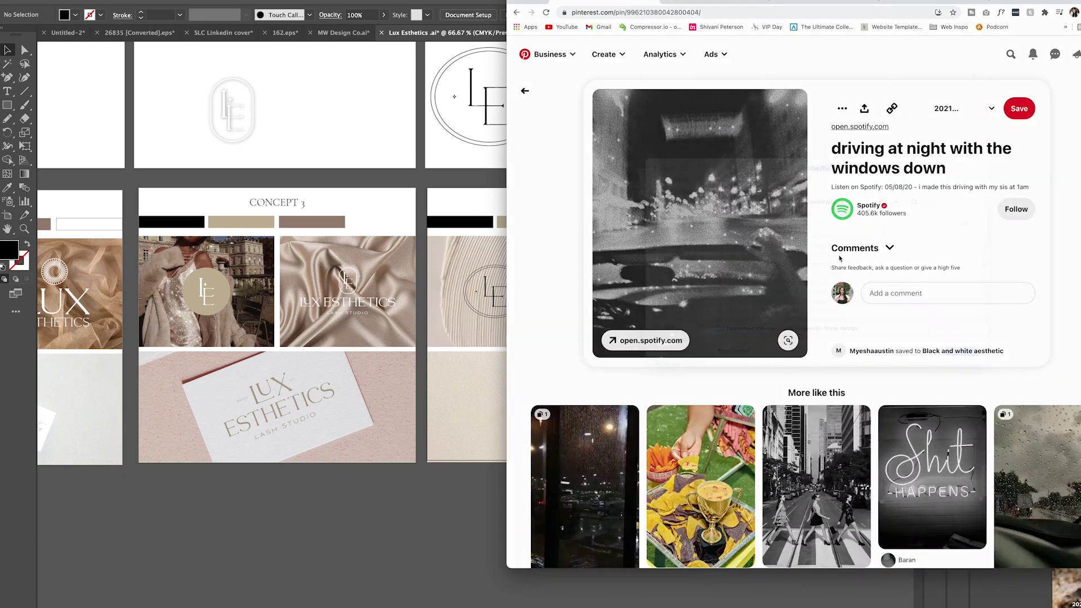
key(super+Tab)
click(701, 269)
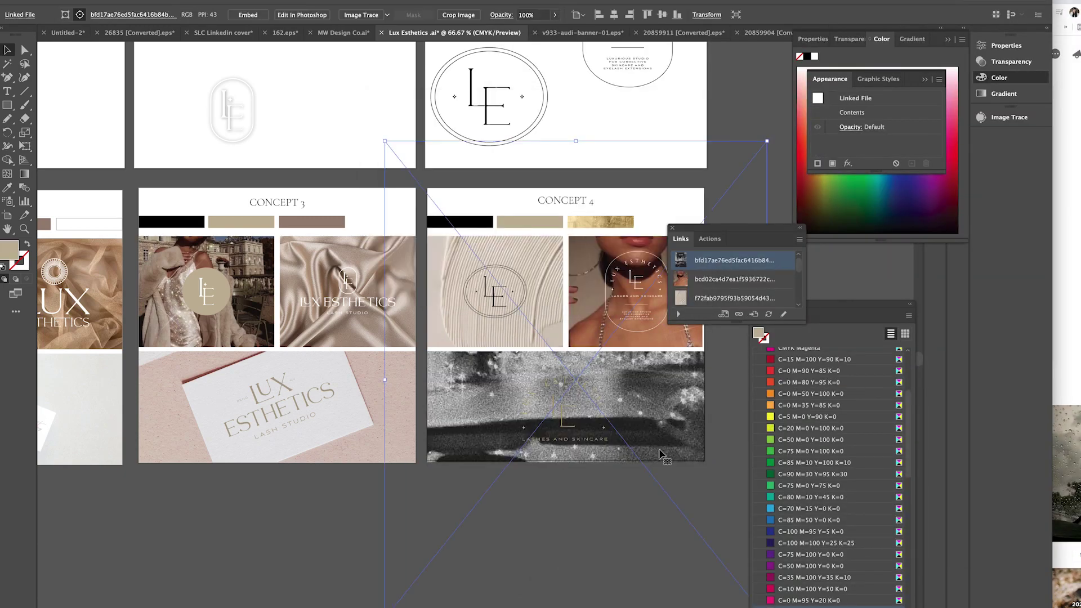
Step: Resize and shift the black-and-white photo to fill Concept 4's bottom cell
drag(574, 552, 573, 463)
drag(678, 447, 687, 429)
scroll(684, 501, right, 5)
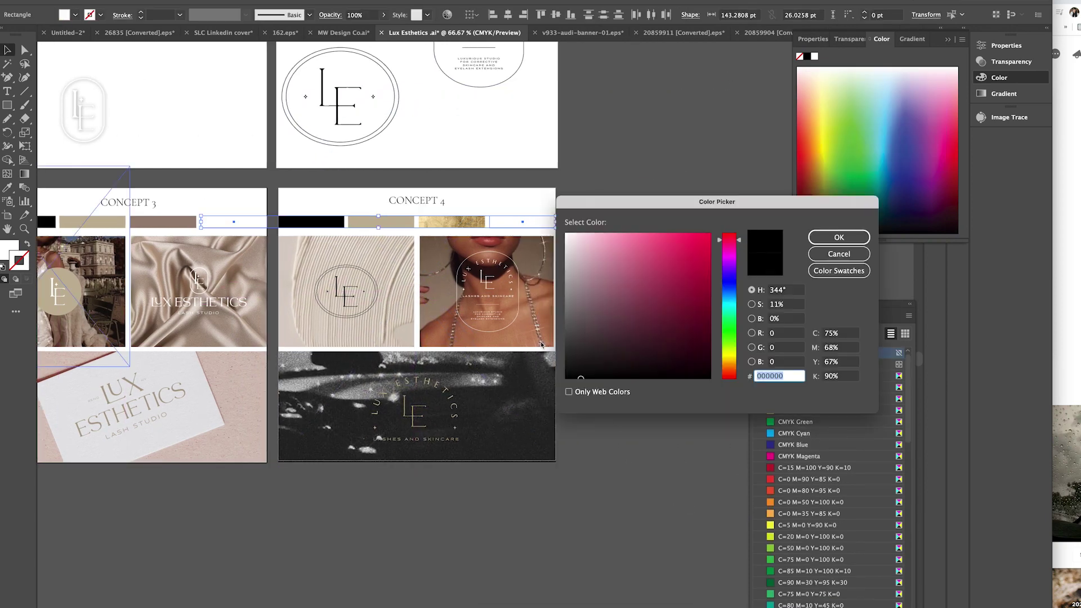
click(635, 165)
key(ctrl+minus)
Step: Find the night-sky pin on Pinterest and bring up its image options
click(1067, 450)
scroll(937, 438, down, 5)
scroll(936, 438, down, 5)
scroll(936, 438, down, 5)
scroll(936, 439, down, 5)
click(817, 282)
right_click(670, 338)
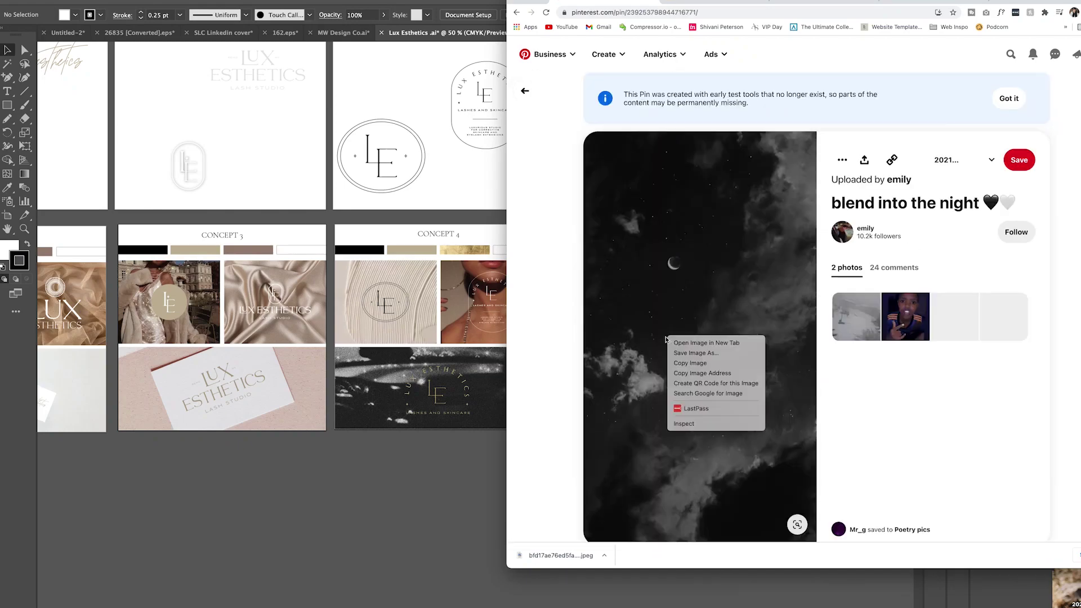
Step: Relink Concept 4's bottom photo to the saved night-sky image
click(439, 388)
click(739, 314)
click(698, 286)
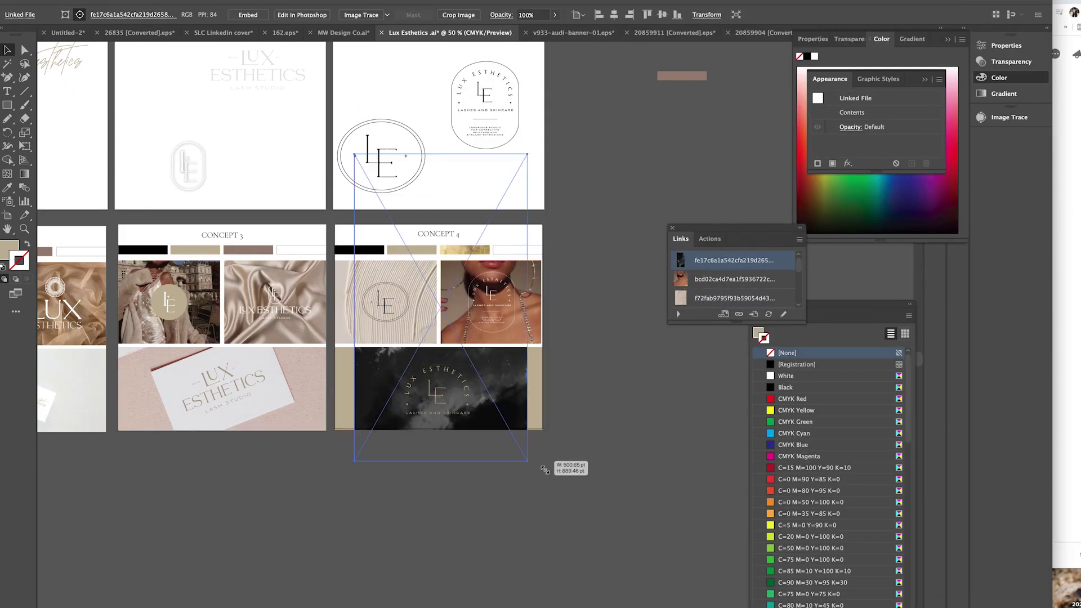
click(591, 436)
scroll(475, 352, down, 2)
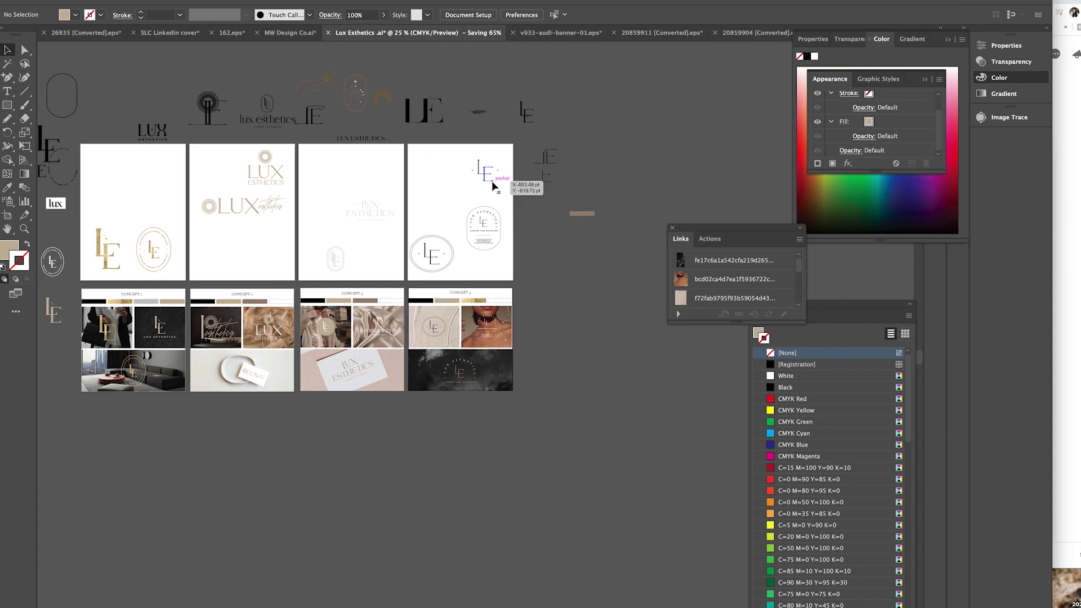
Step: Export artboard range 5–8 as PDFs using Export for Screens
key(ctrl+alt+e)
click(479, 324)
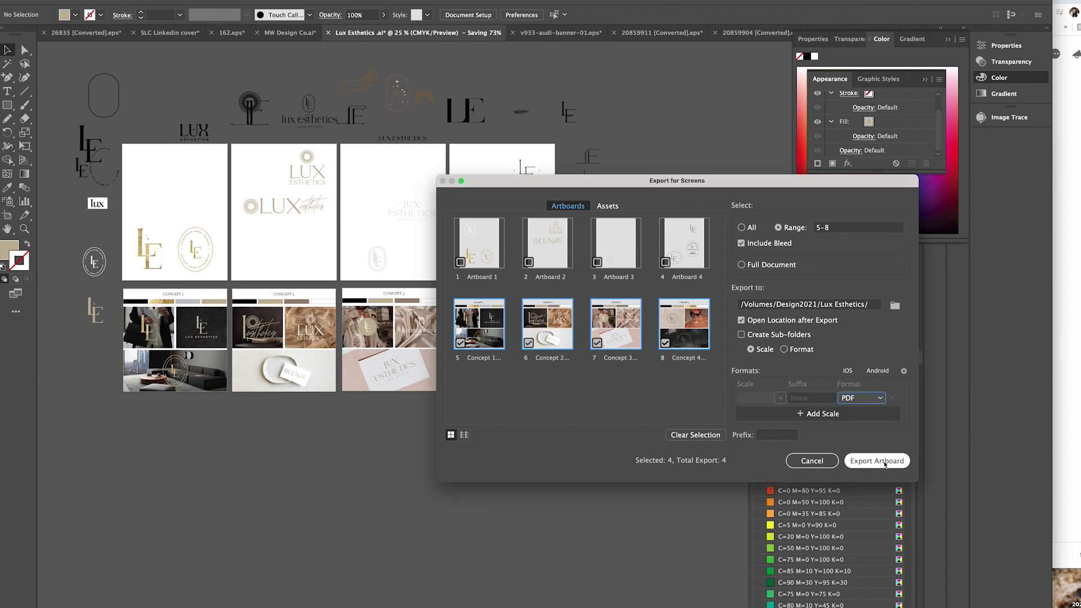
click(885, 462)
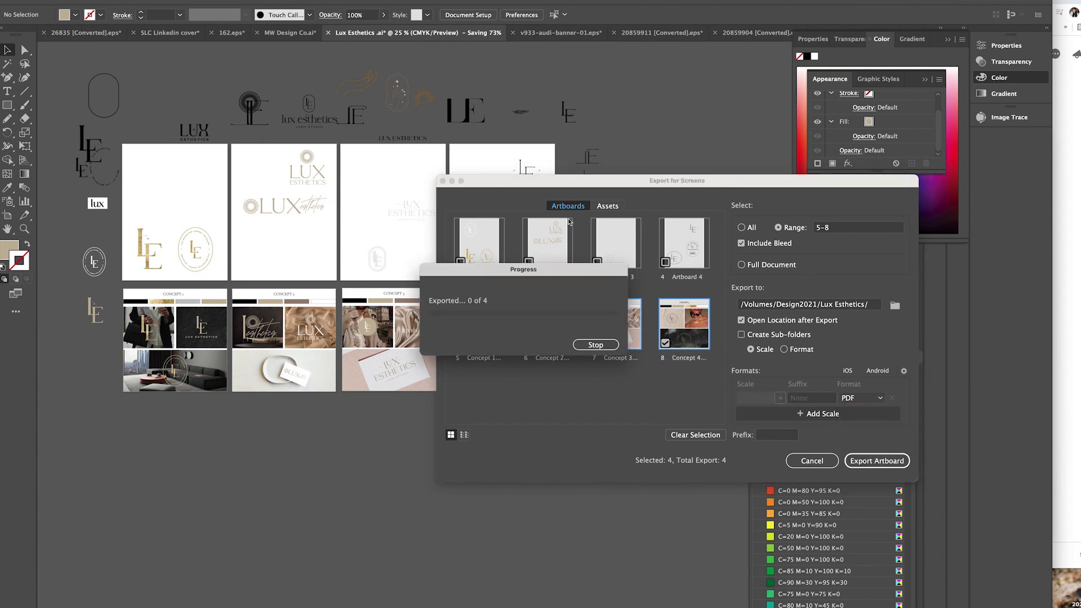